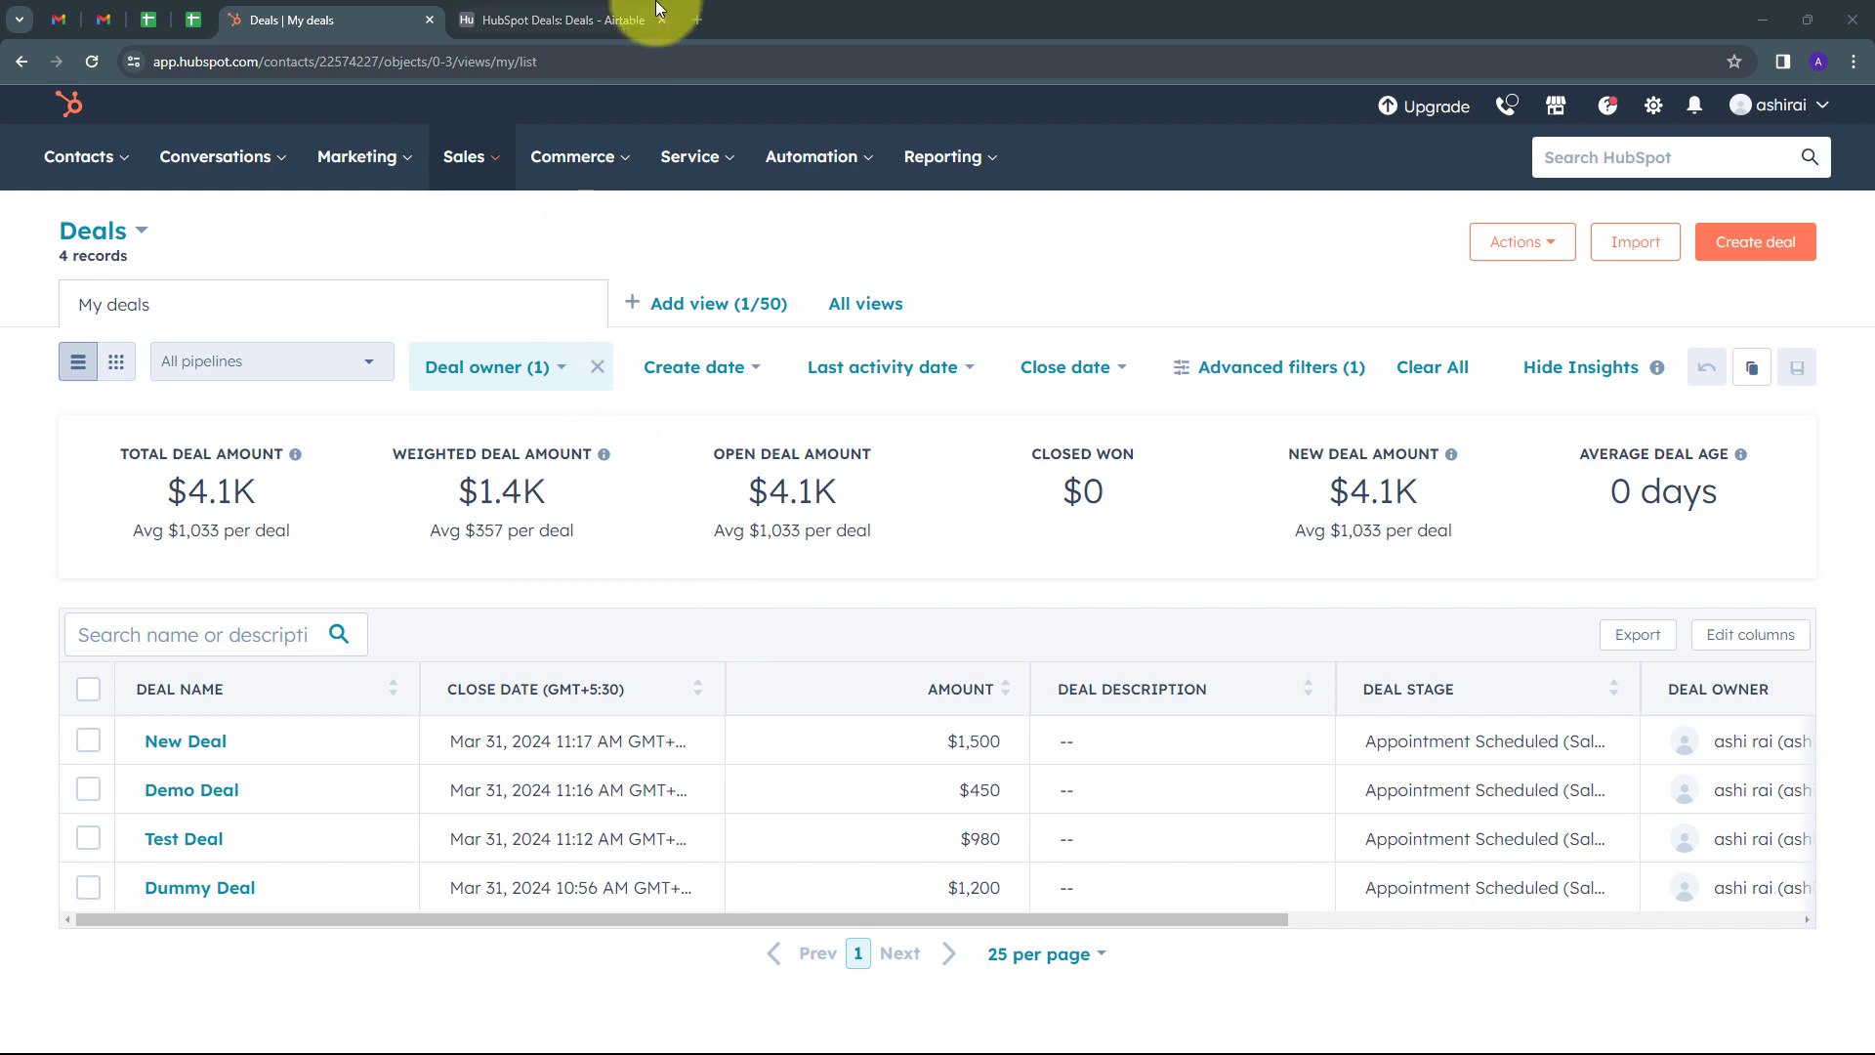
Step: Compare the deals listed in HubSpot with the records in the Airtable HubSpot Deals base
{"action": "left_click", "coordinate": [601, 10]}
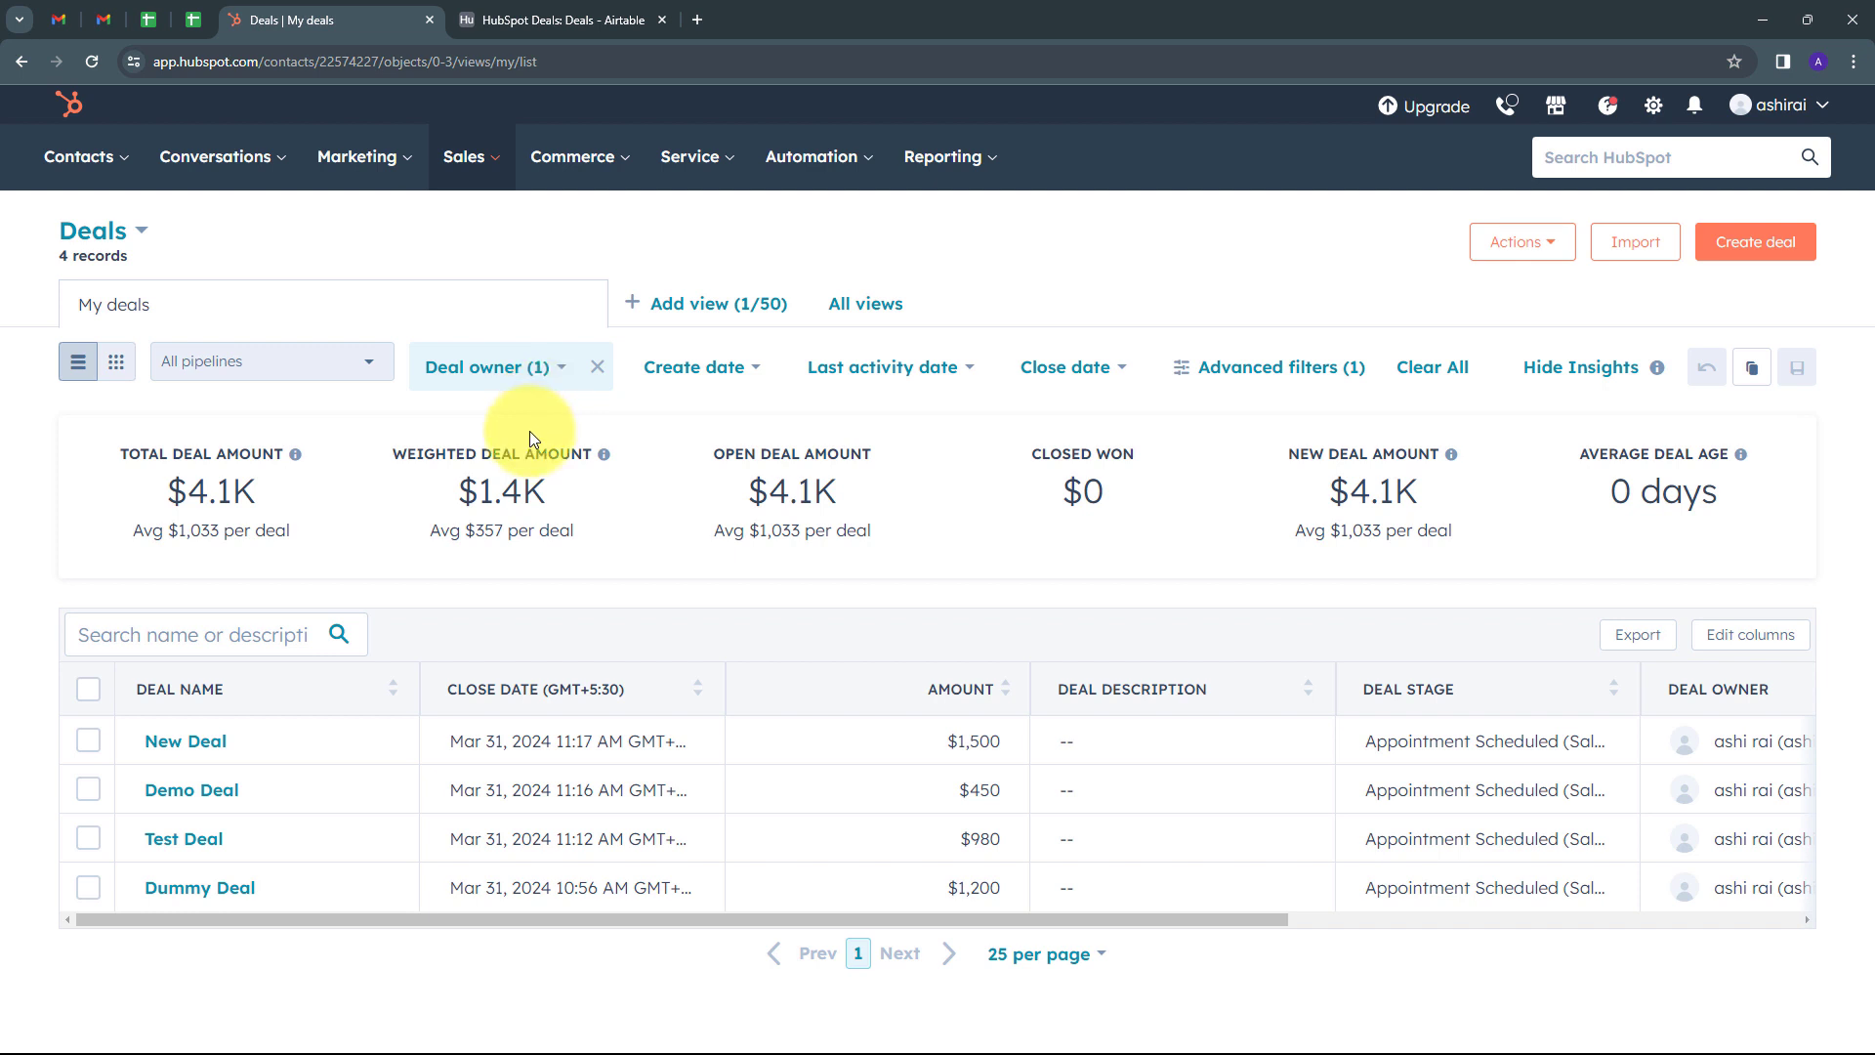
{"action": "left_click", "coordinate": [498, 18]}
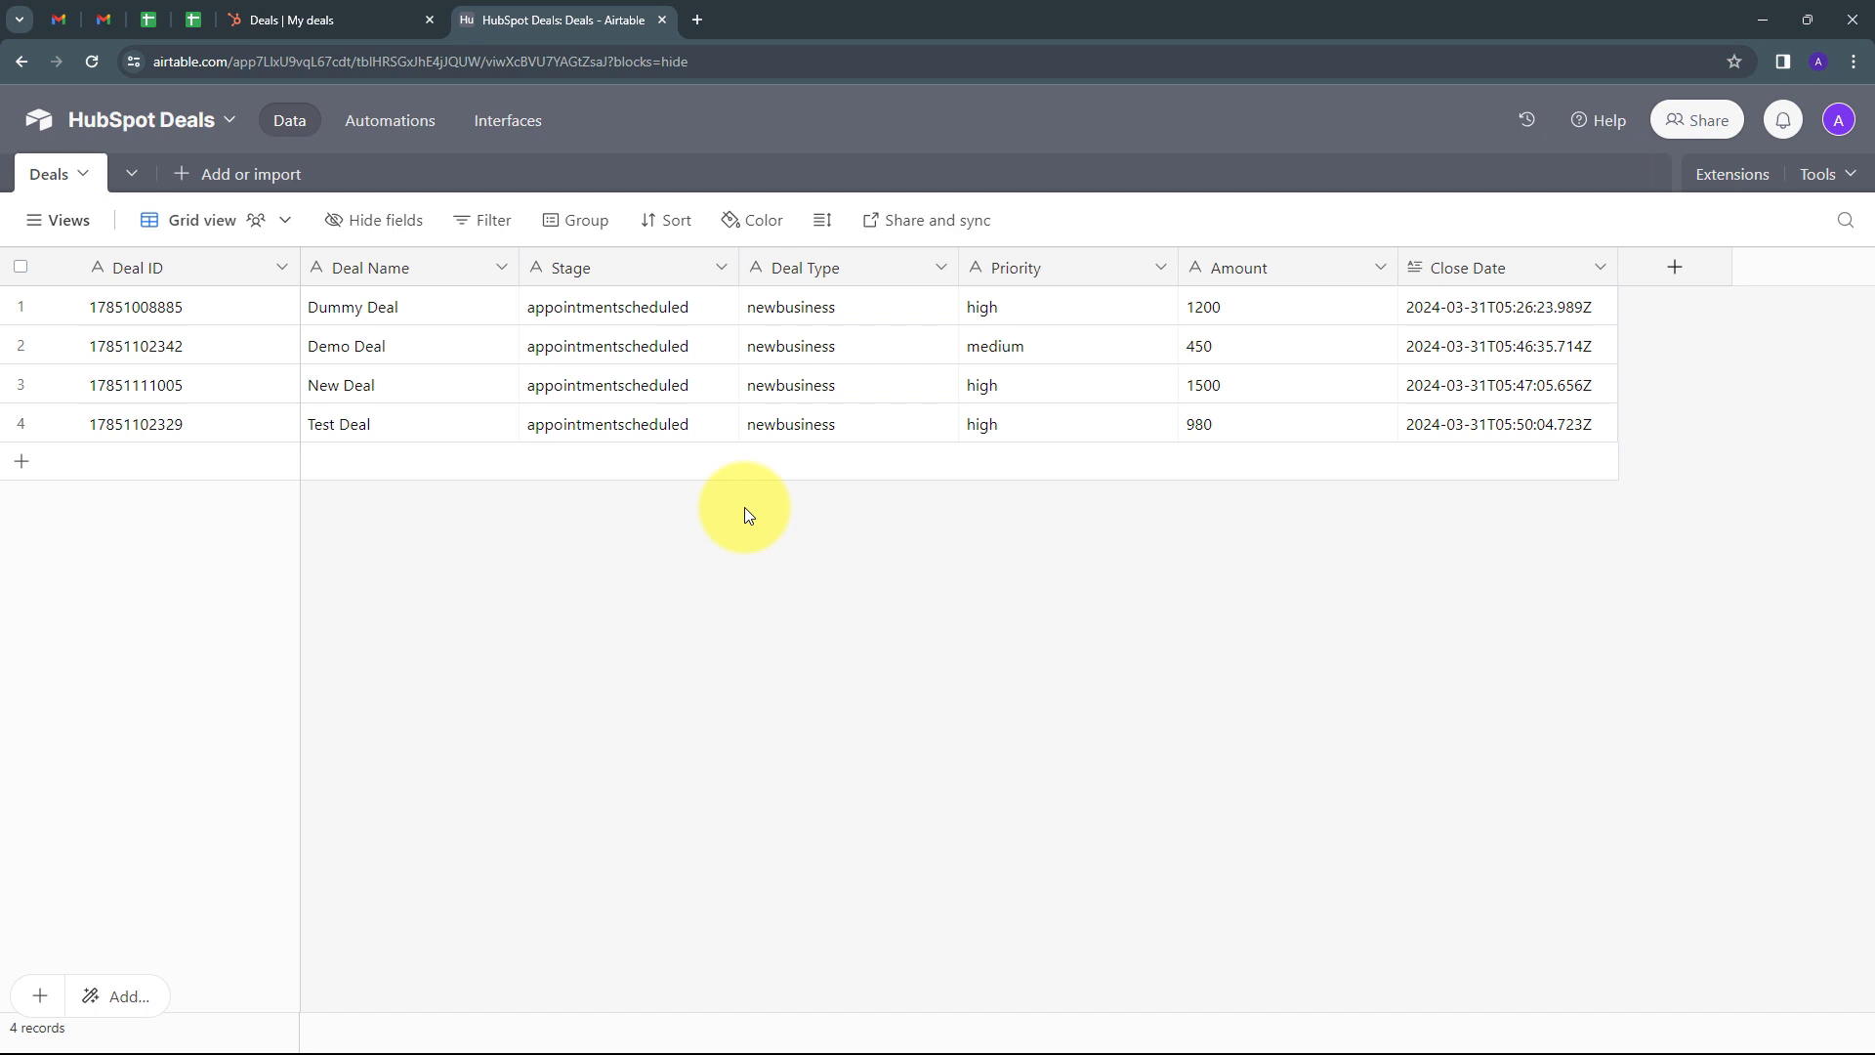
{"action": "left_click", "coordinate": [312, 21]}
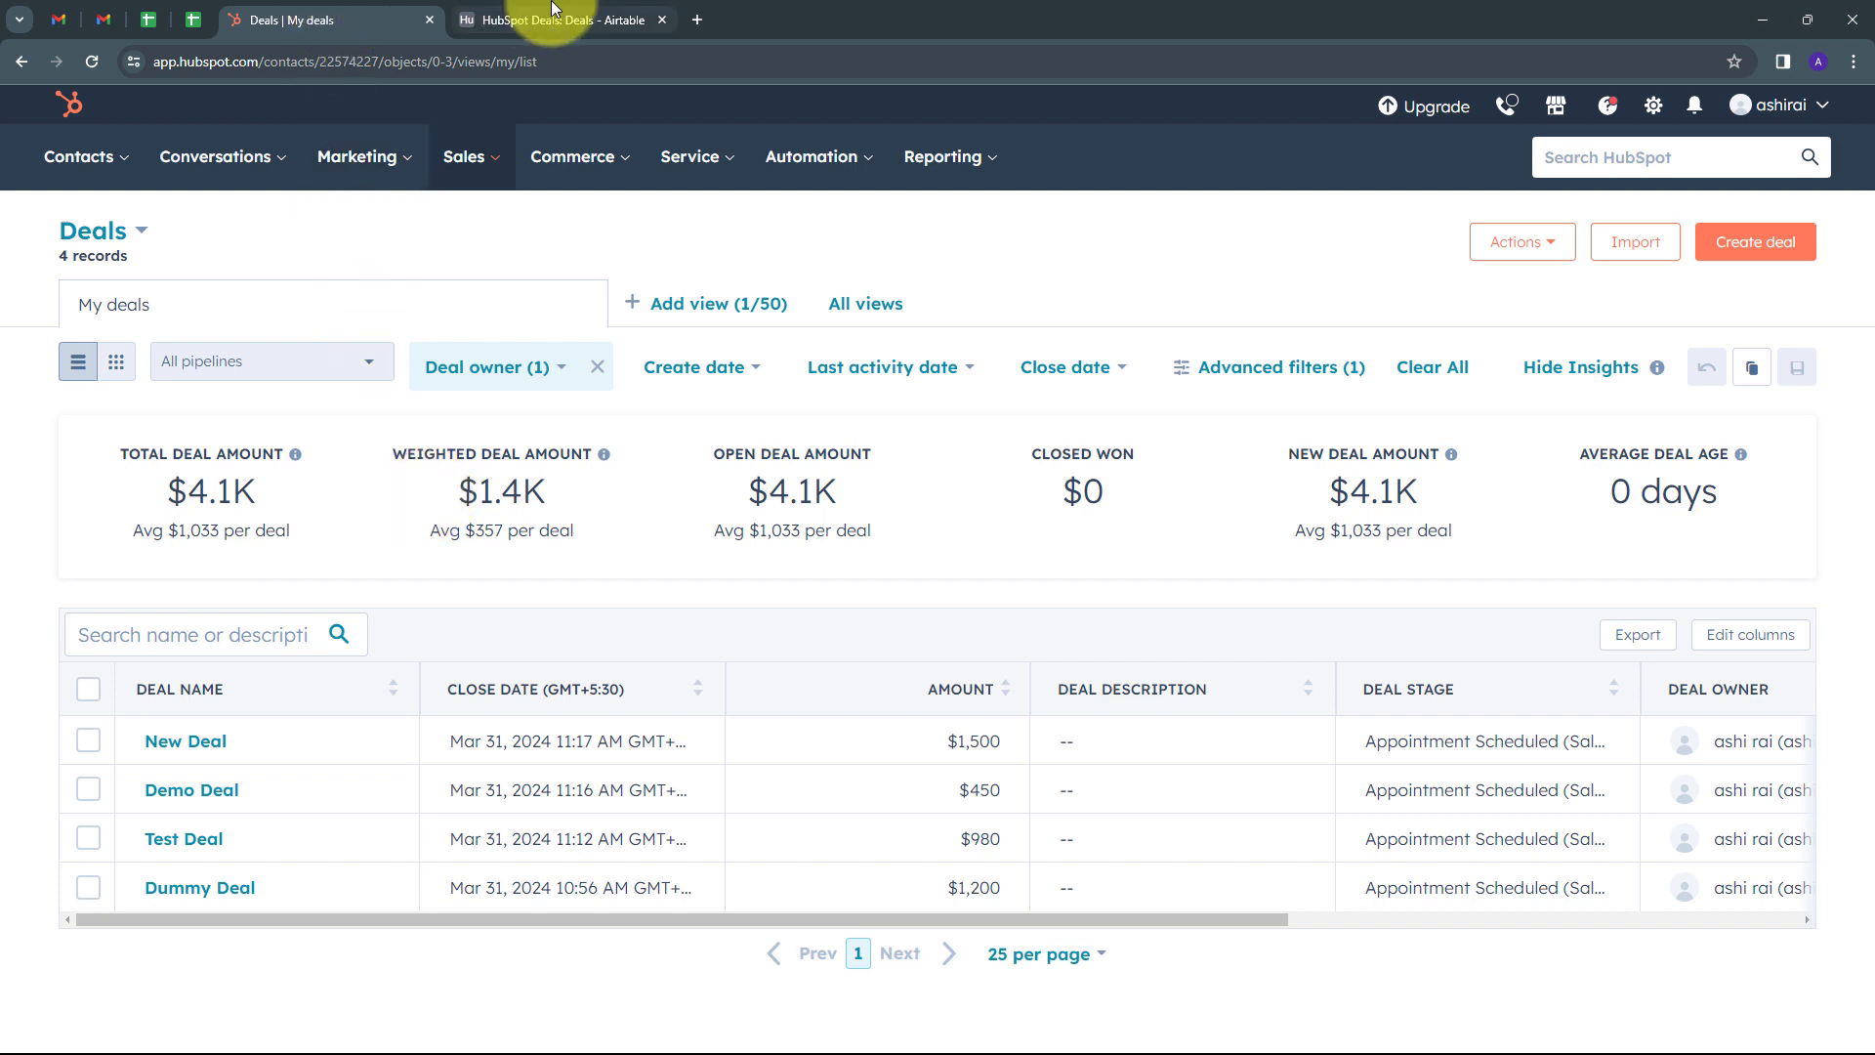
{"action": "left_click", "coordinate": [586, 20]}
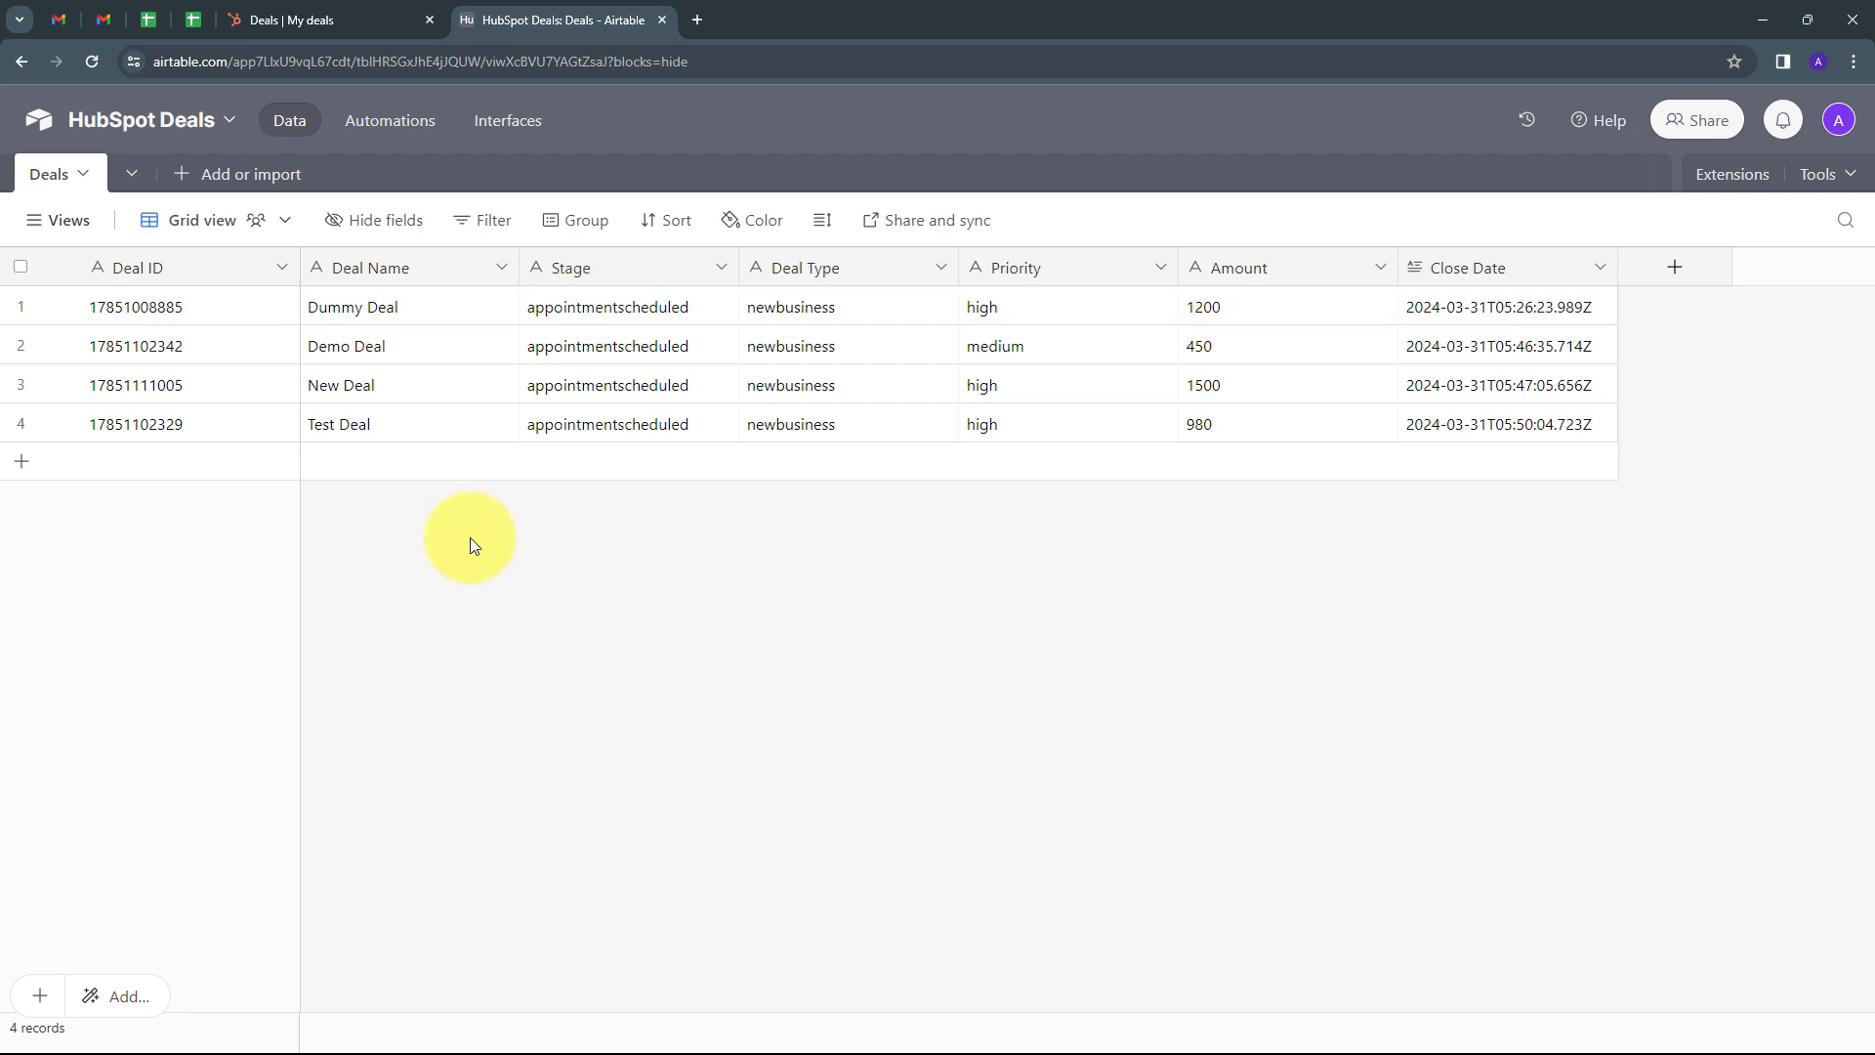
{"action": "left_click", "coordinate": [323, 20]}
{"action": "left_click", "coordinate": [582, 19]}
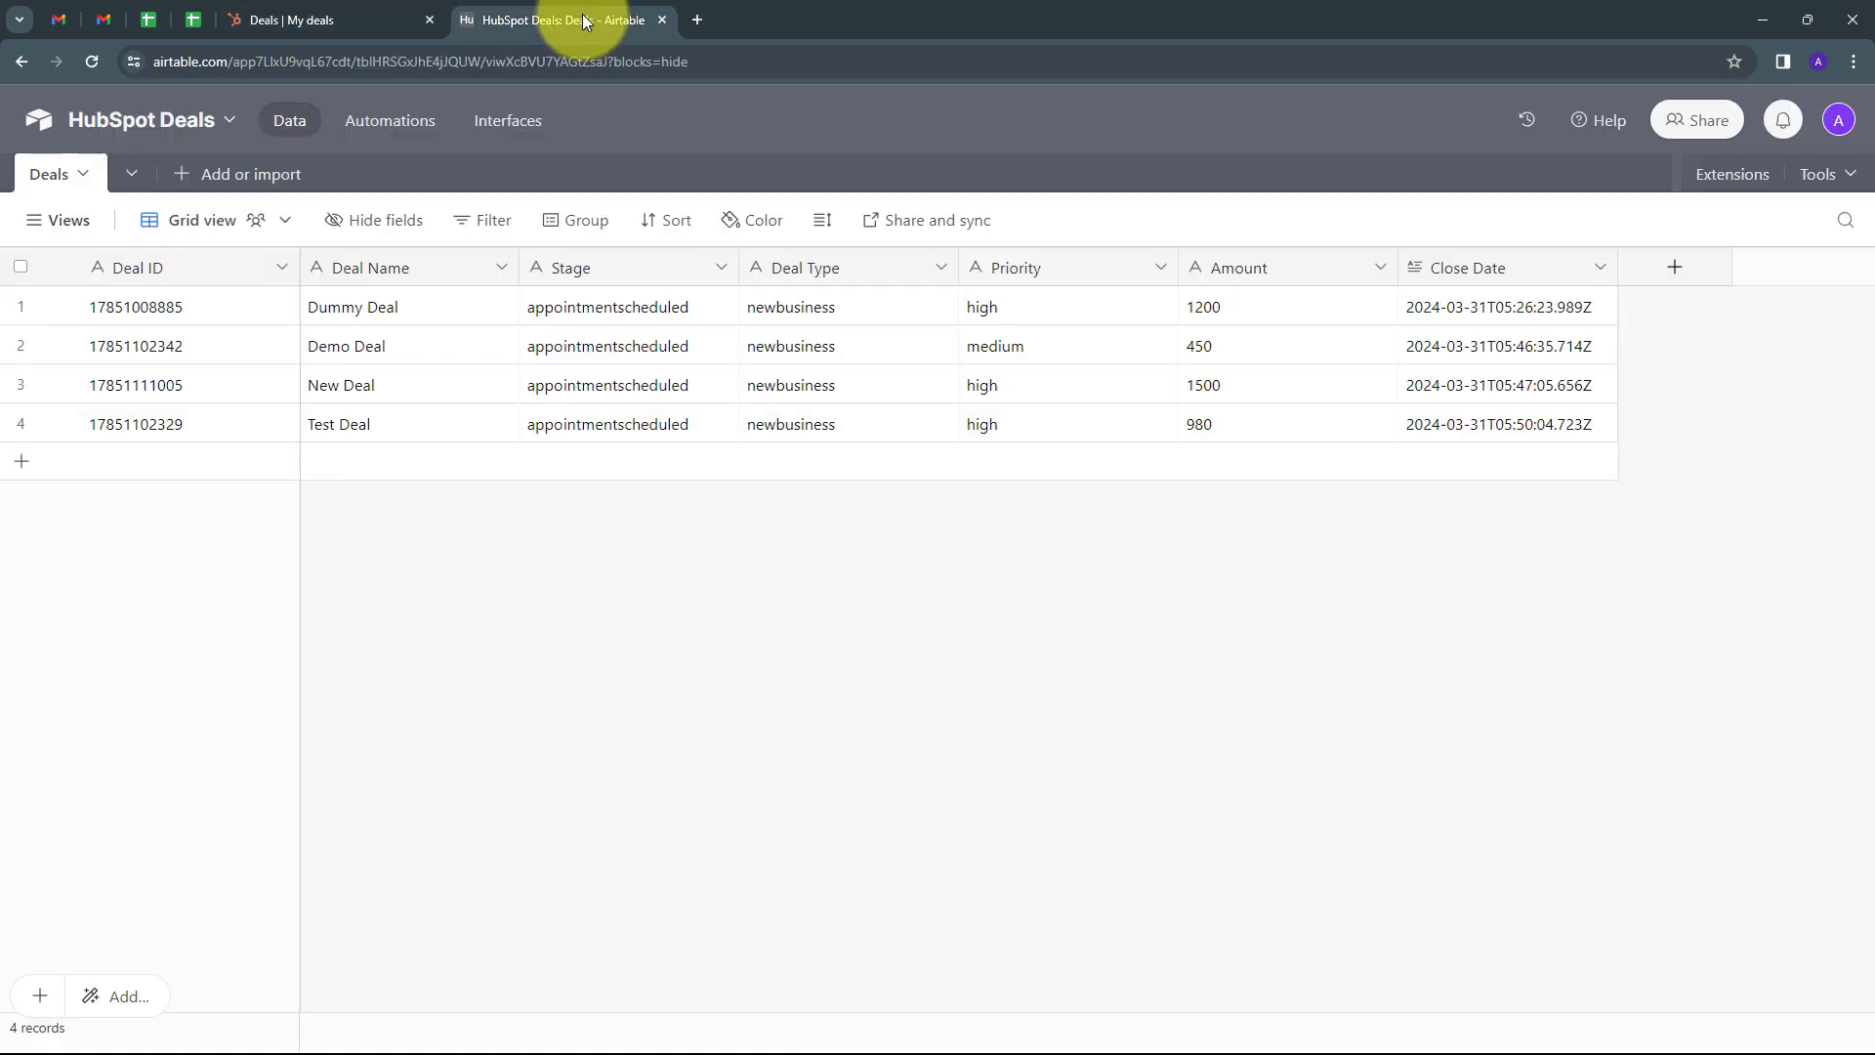
Step: Open the Pabbly website in a new browser tab and access Pabbly Connect through the account sign-in
{"action": "left_click", "coordinate": [701, 15]}
{"action": "type", "text": "pabb"}
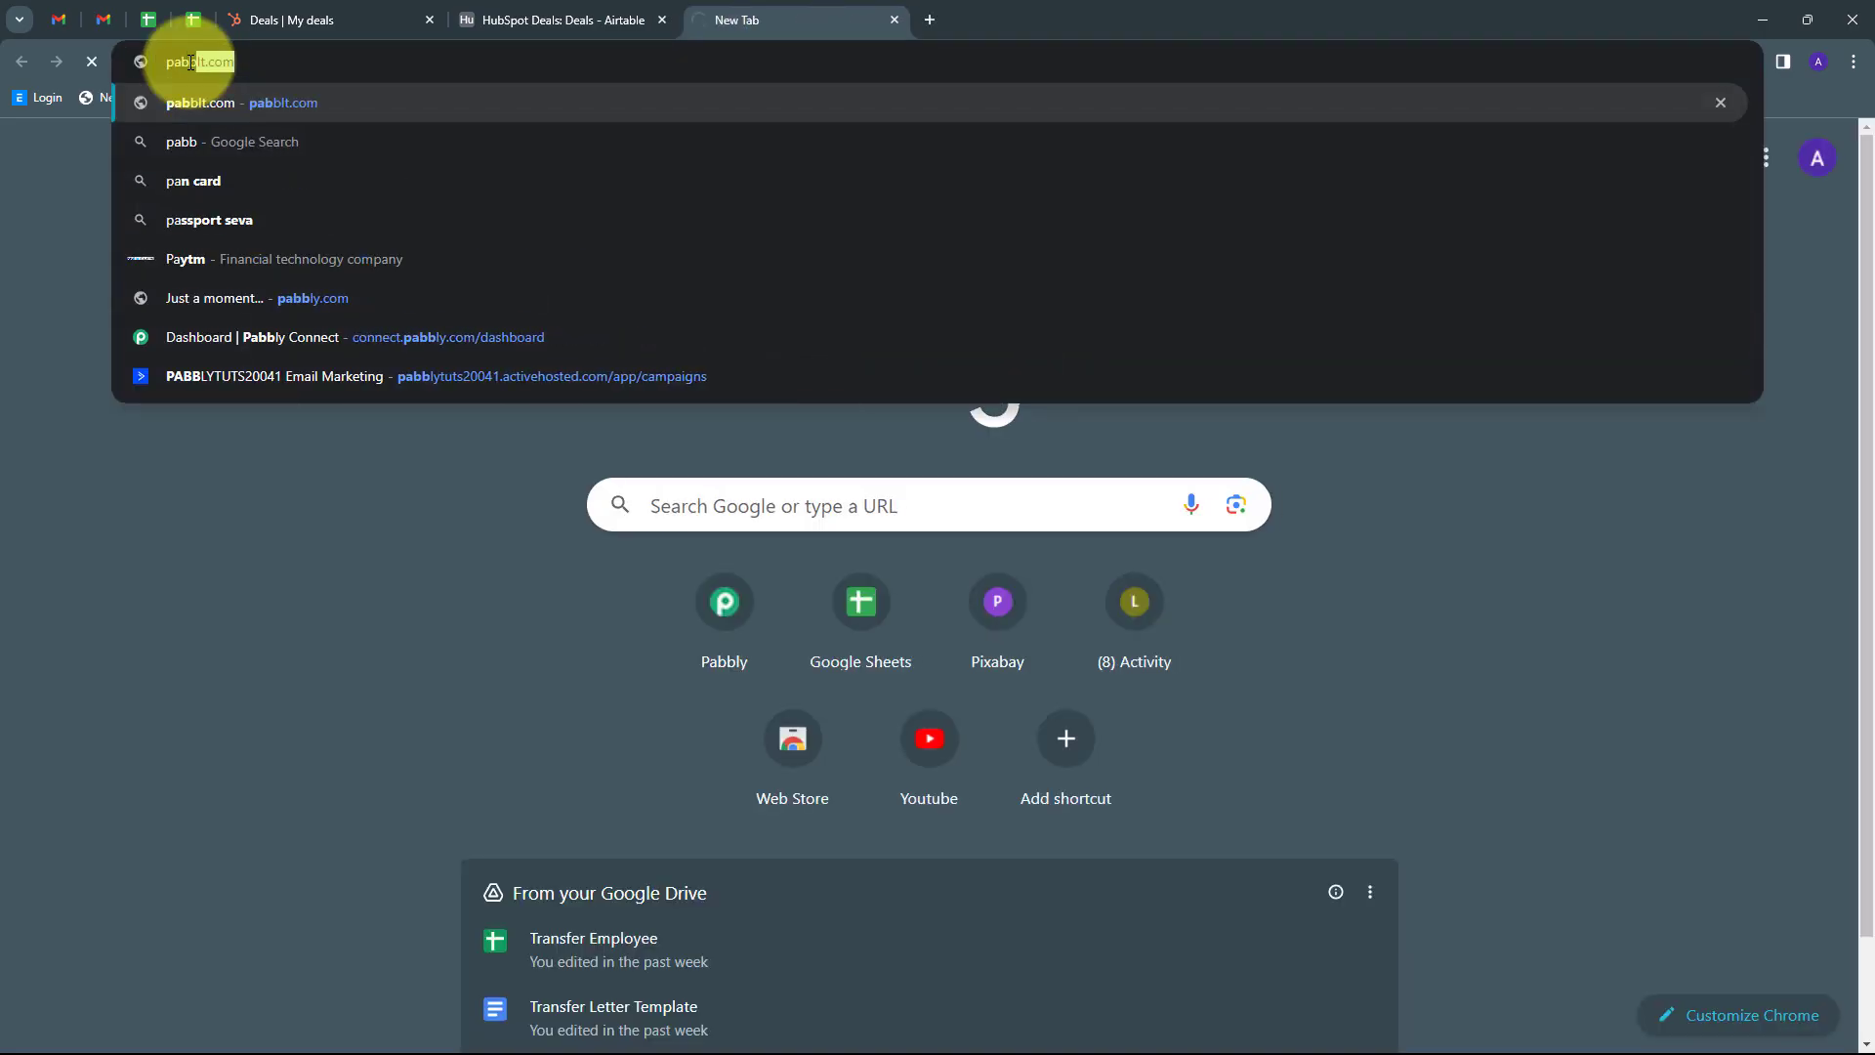
{"action": "type", "text": "ly"}
{"action": "key", "text": "Return"}
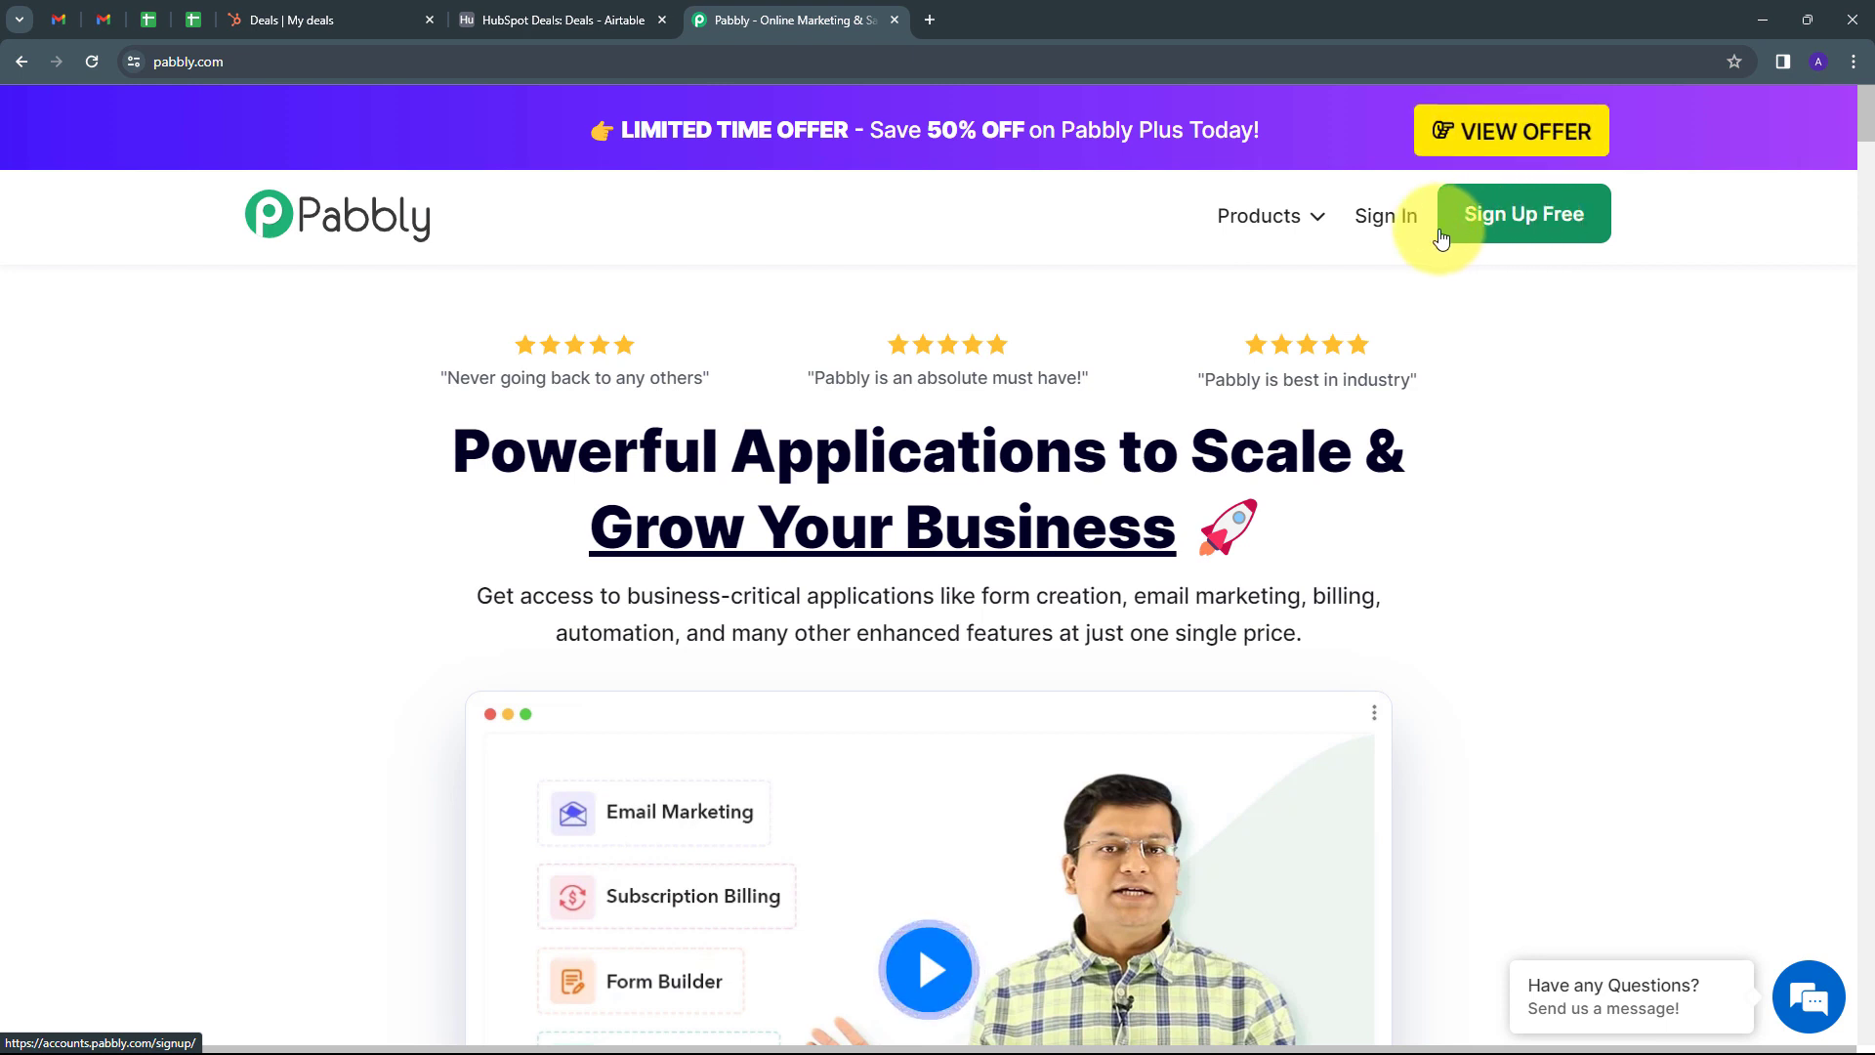
{"action": "left_click", "coordinate": [1380, 227]}
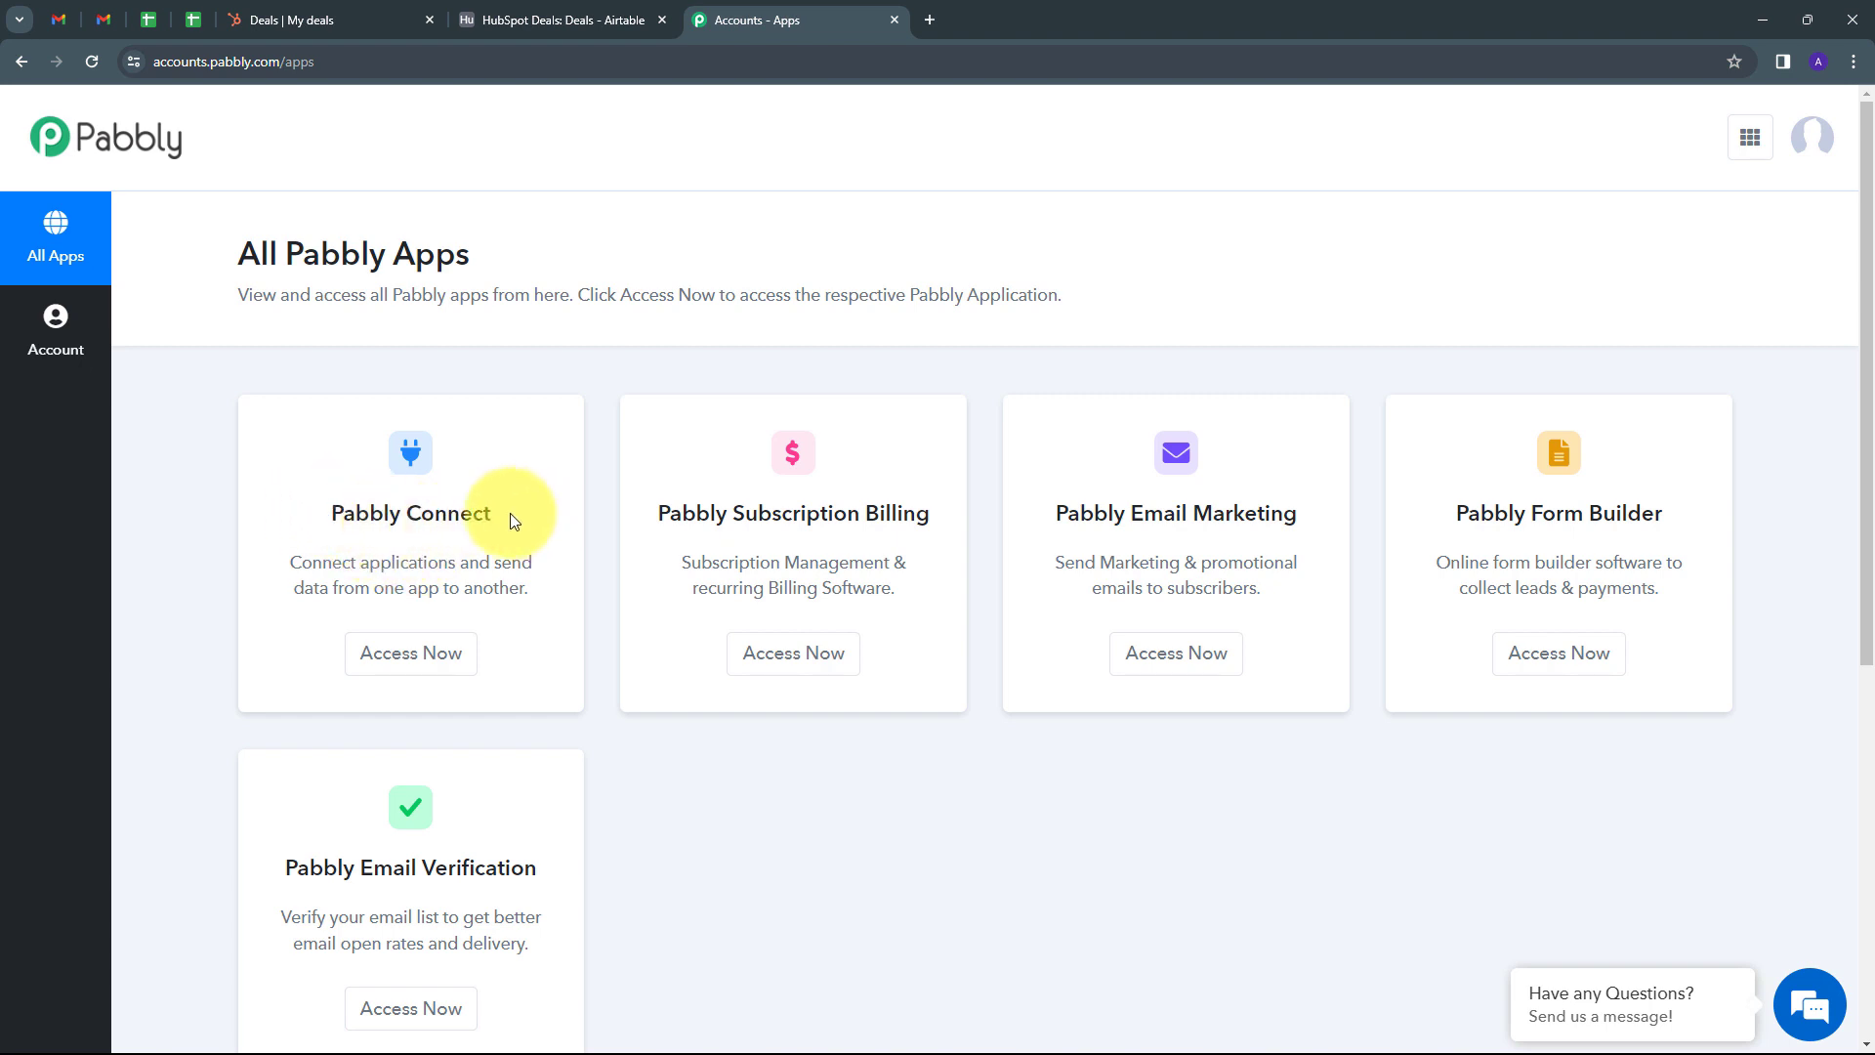
{"action": "left_click", "coordinate": [389, 655]}
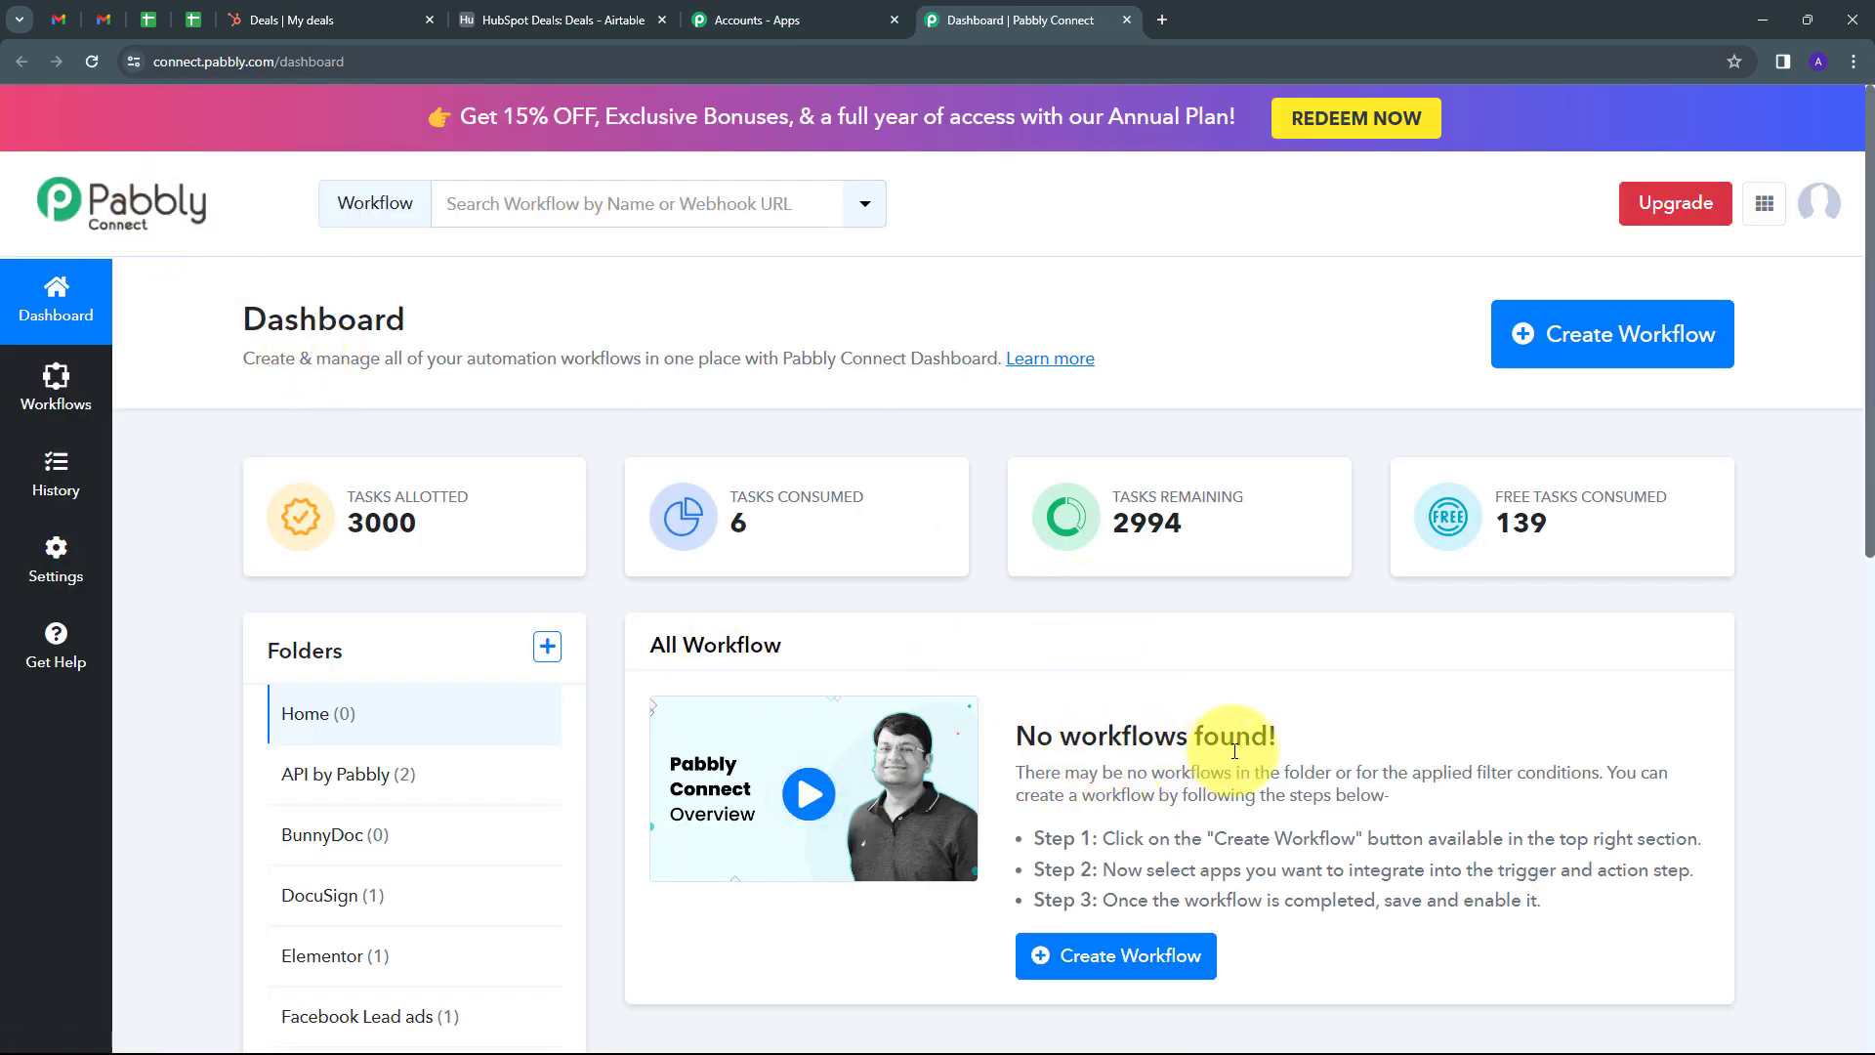
Step: Create a workflow named "Update Airtable Record for Updated HubSpot Deal" in the HubSpot Deals folder
{"action": "scroll", "coordinate": [1104, 689], "scroll_direction": "down", "scroll_amount": 1}
{"action": "scroll", "coordinate": [1104, 688], "scroll_direction": "down", "scroll_amount": 2}
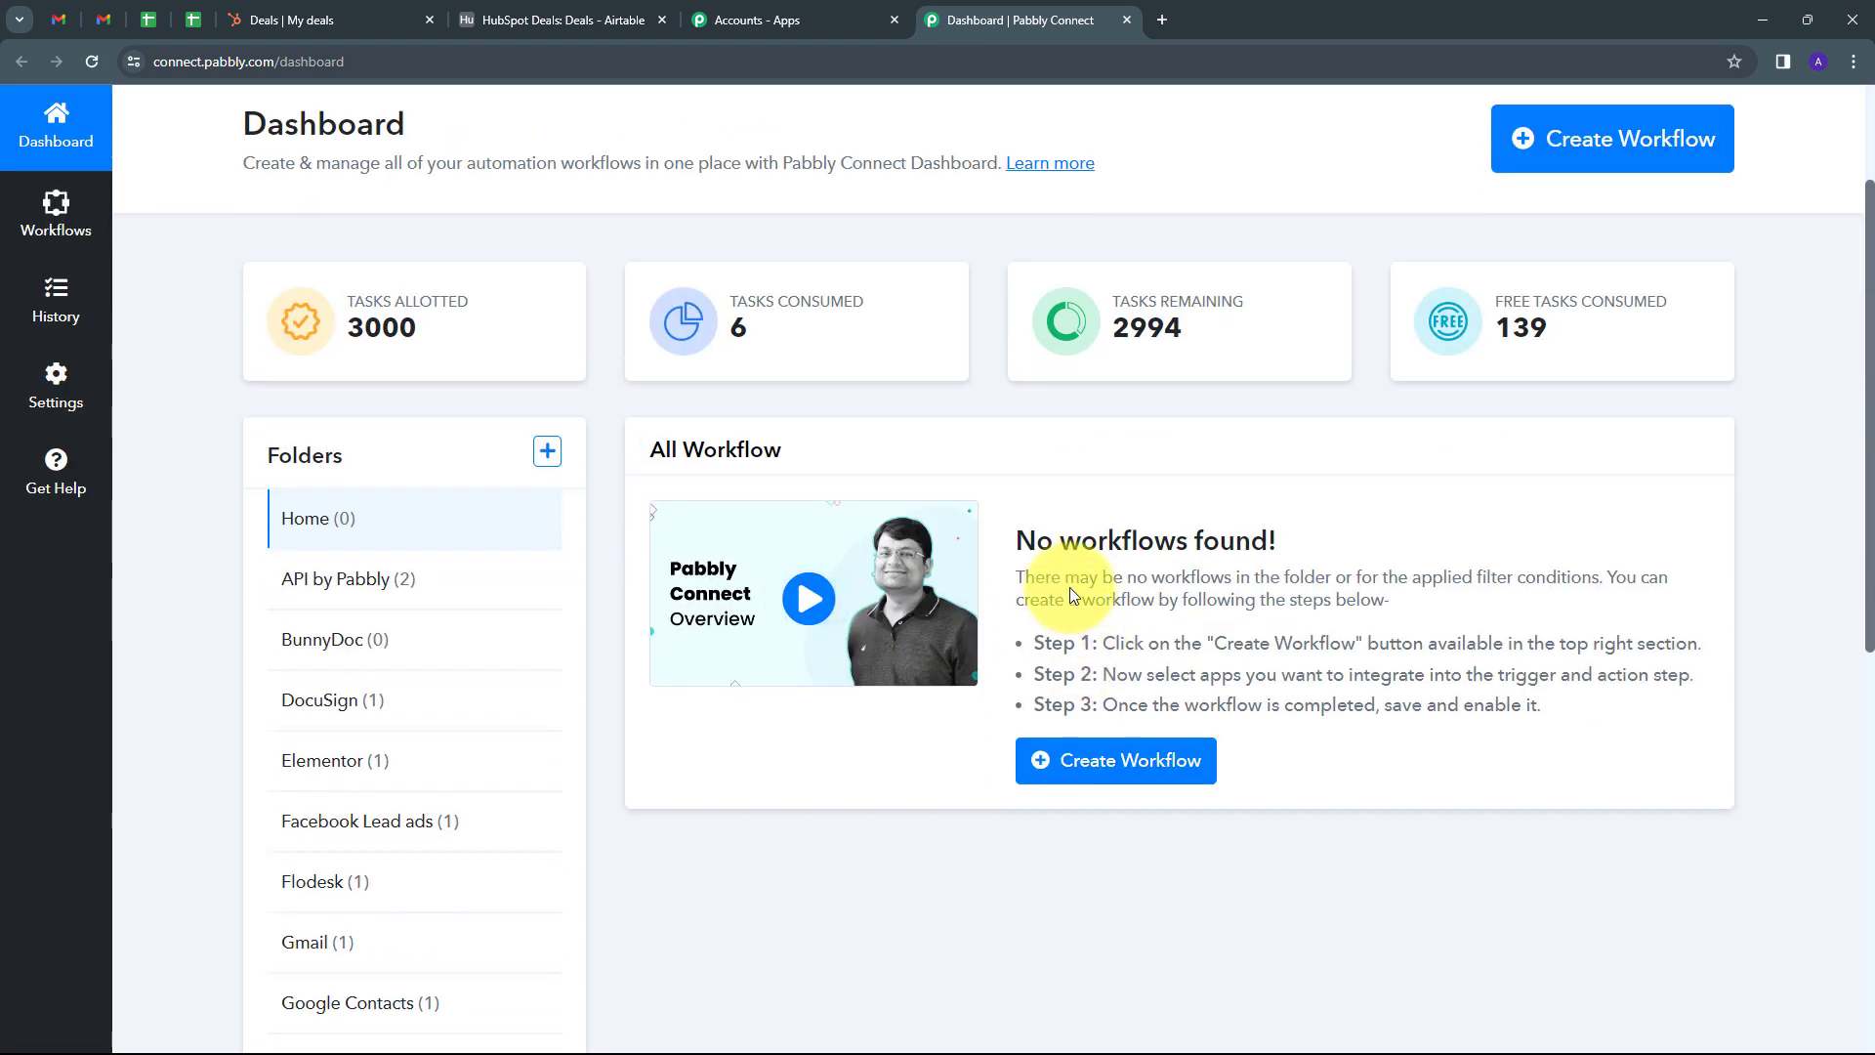
{"action": "left_click", "coordinate": [308, 520]}
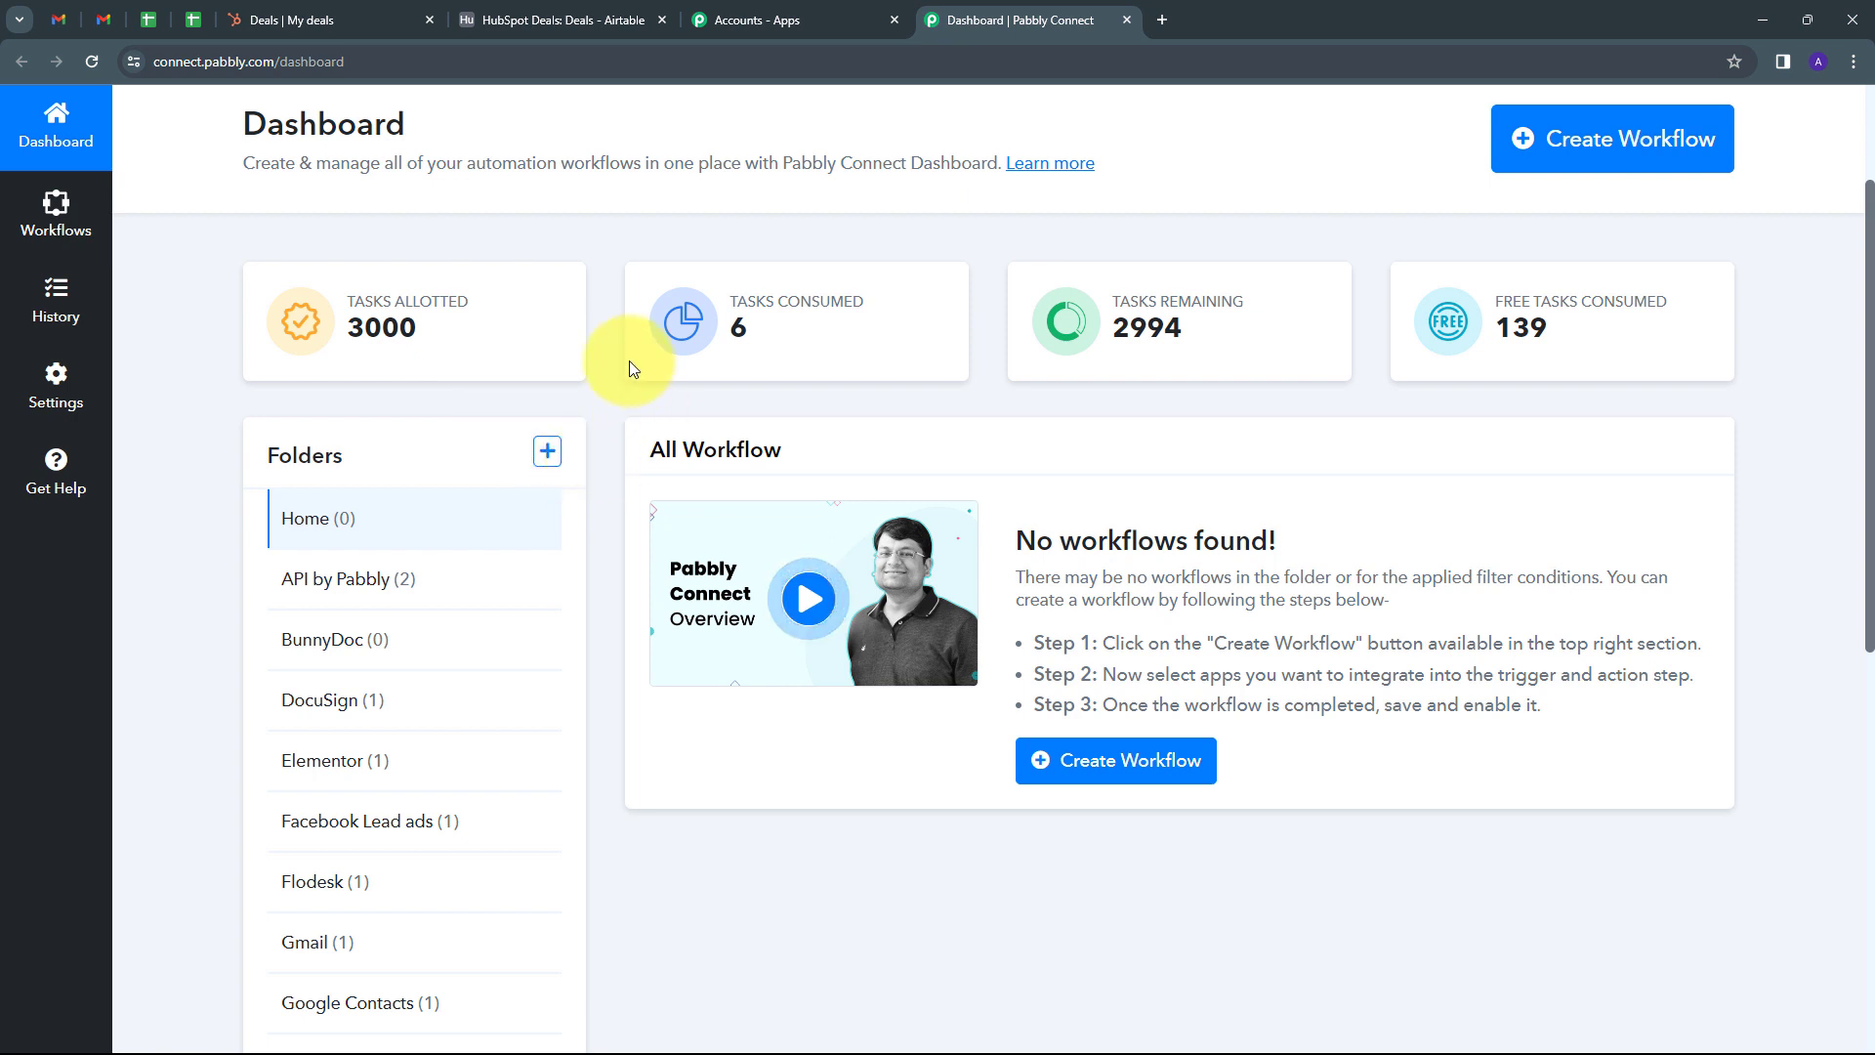
{"action": "left_click", "coordinate": [1583, 146]}
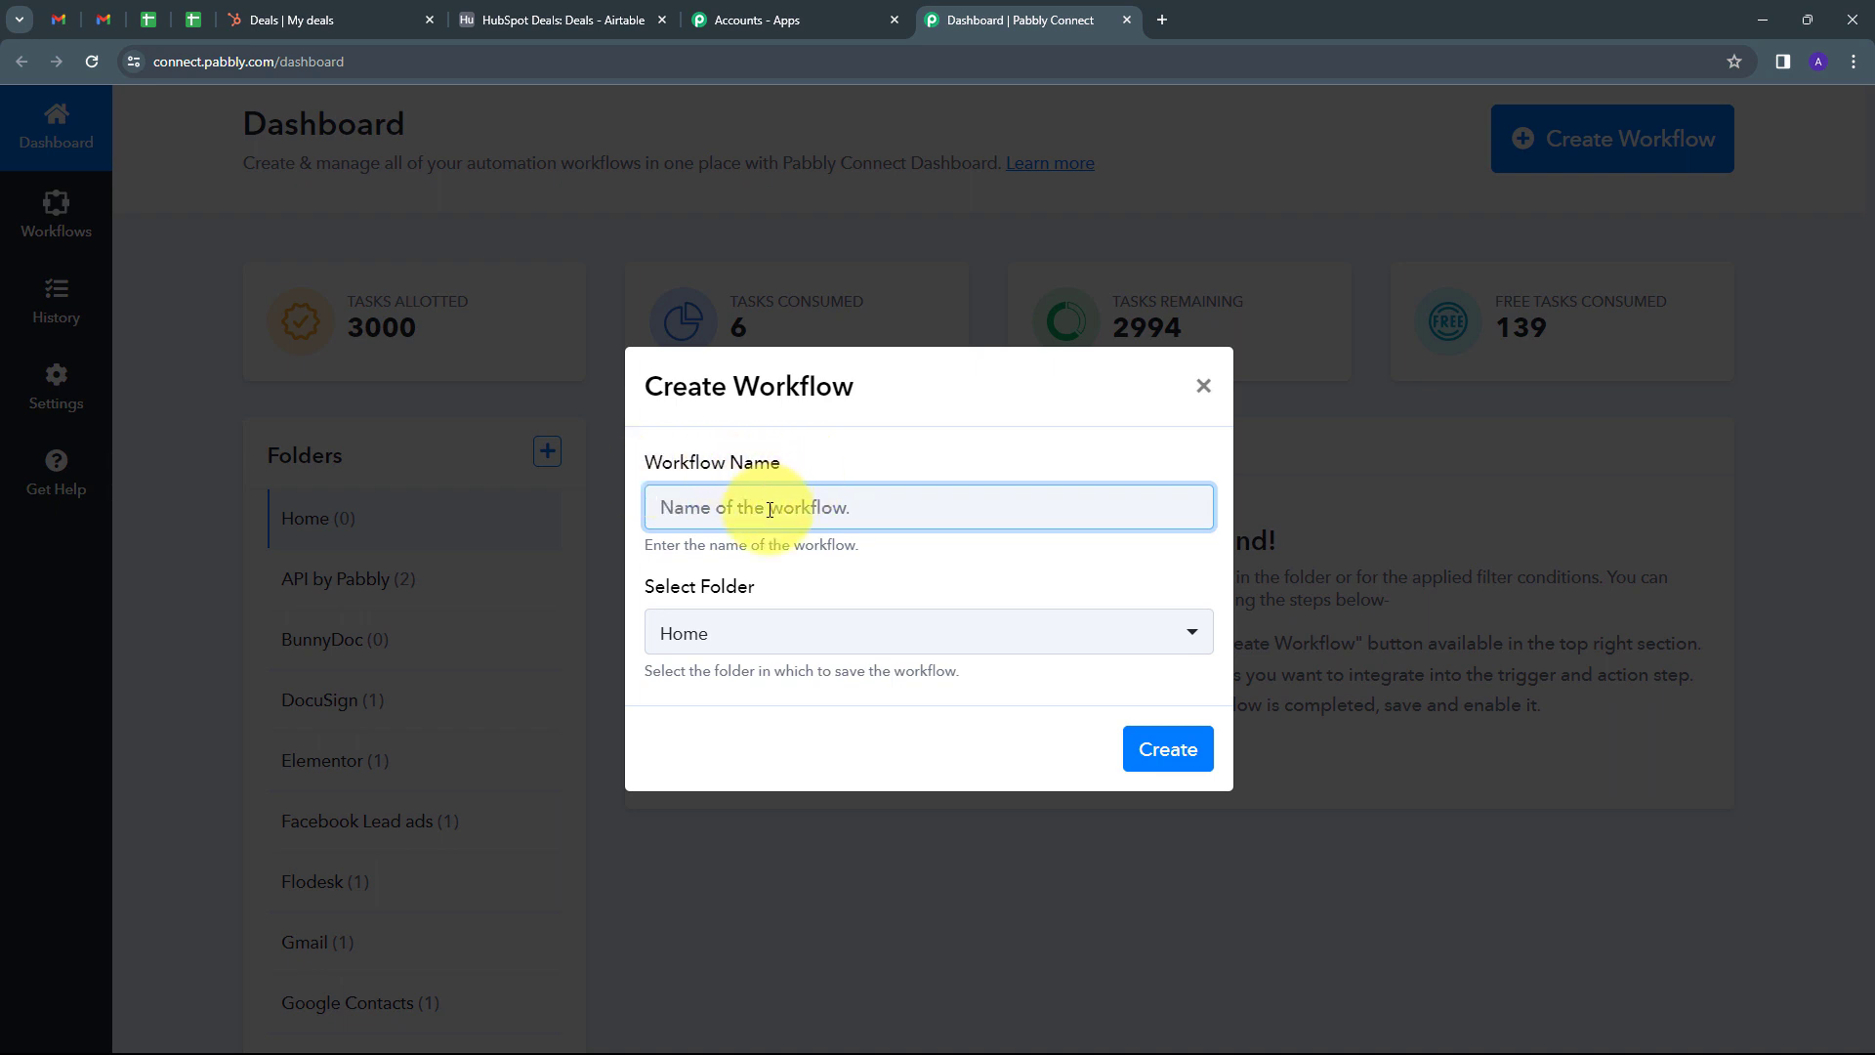
{"action": "type", "text": "Update Airtable Record for Updated HubSpot Deal"}
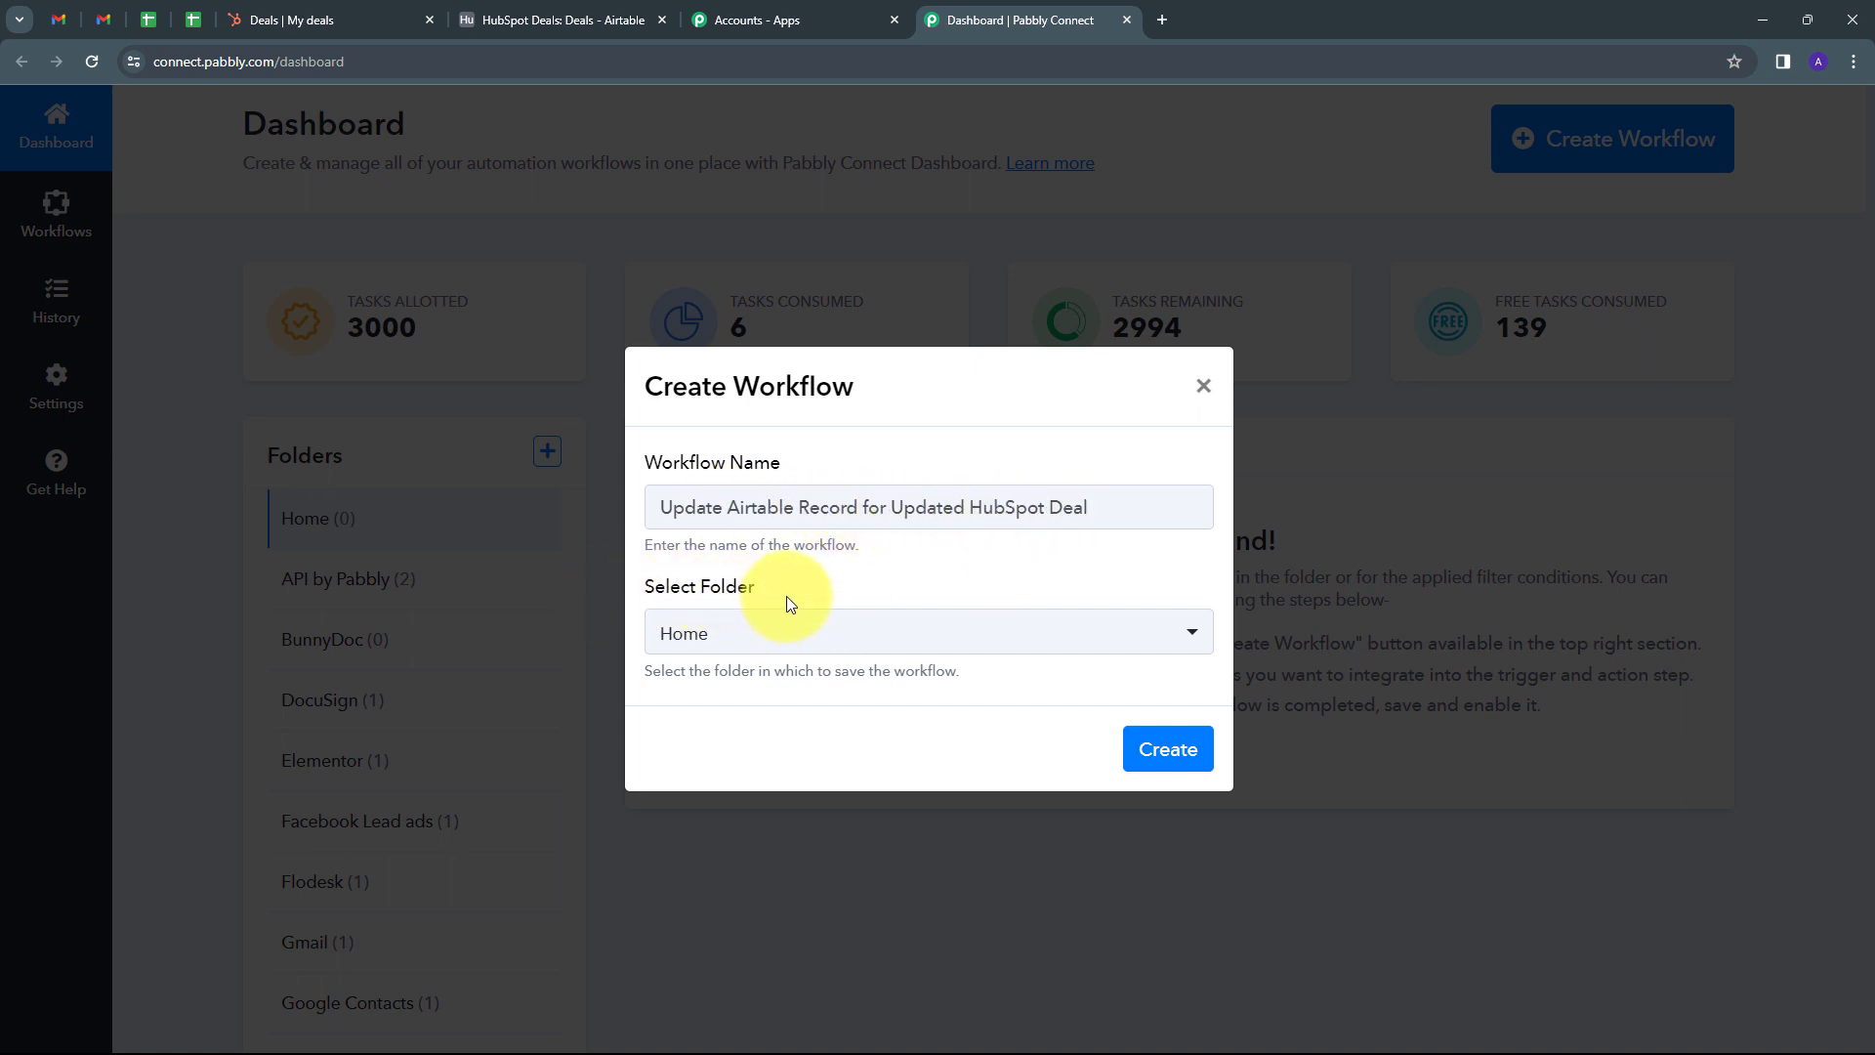
{"action": "left_click", "coordinate": [829, 637]}
{"action": "scroll", "coordinate": [900, 310], "scroll_direction": "down", "scroll_amount": 3}
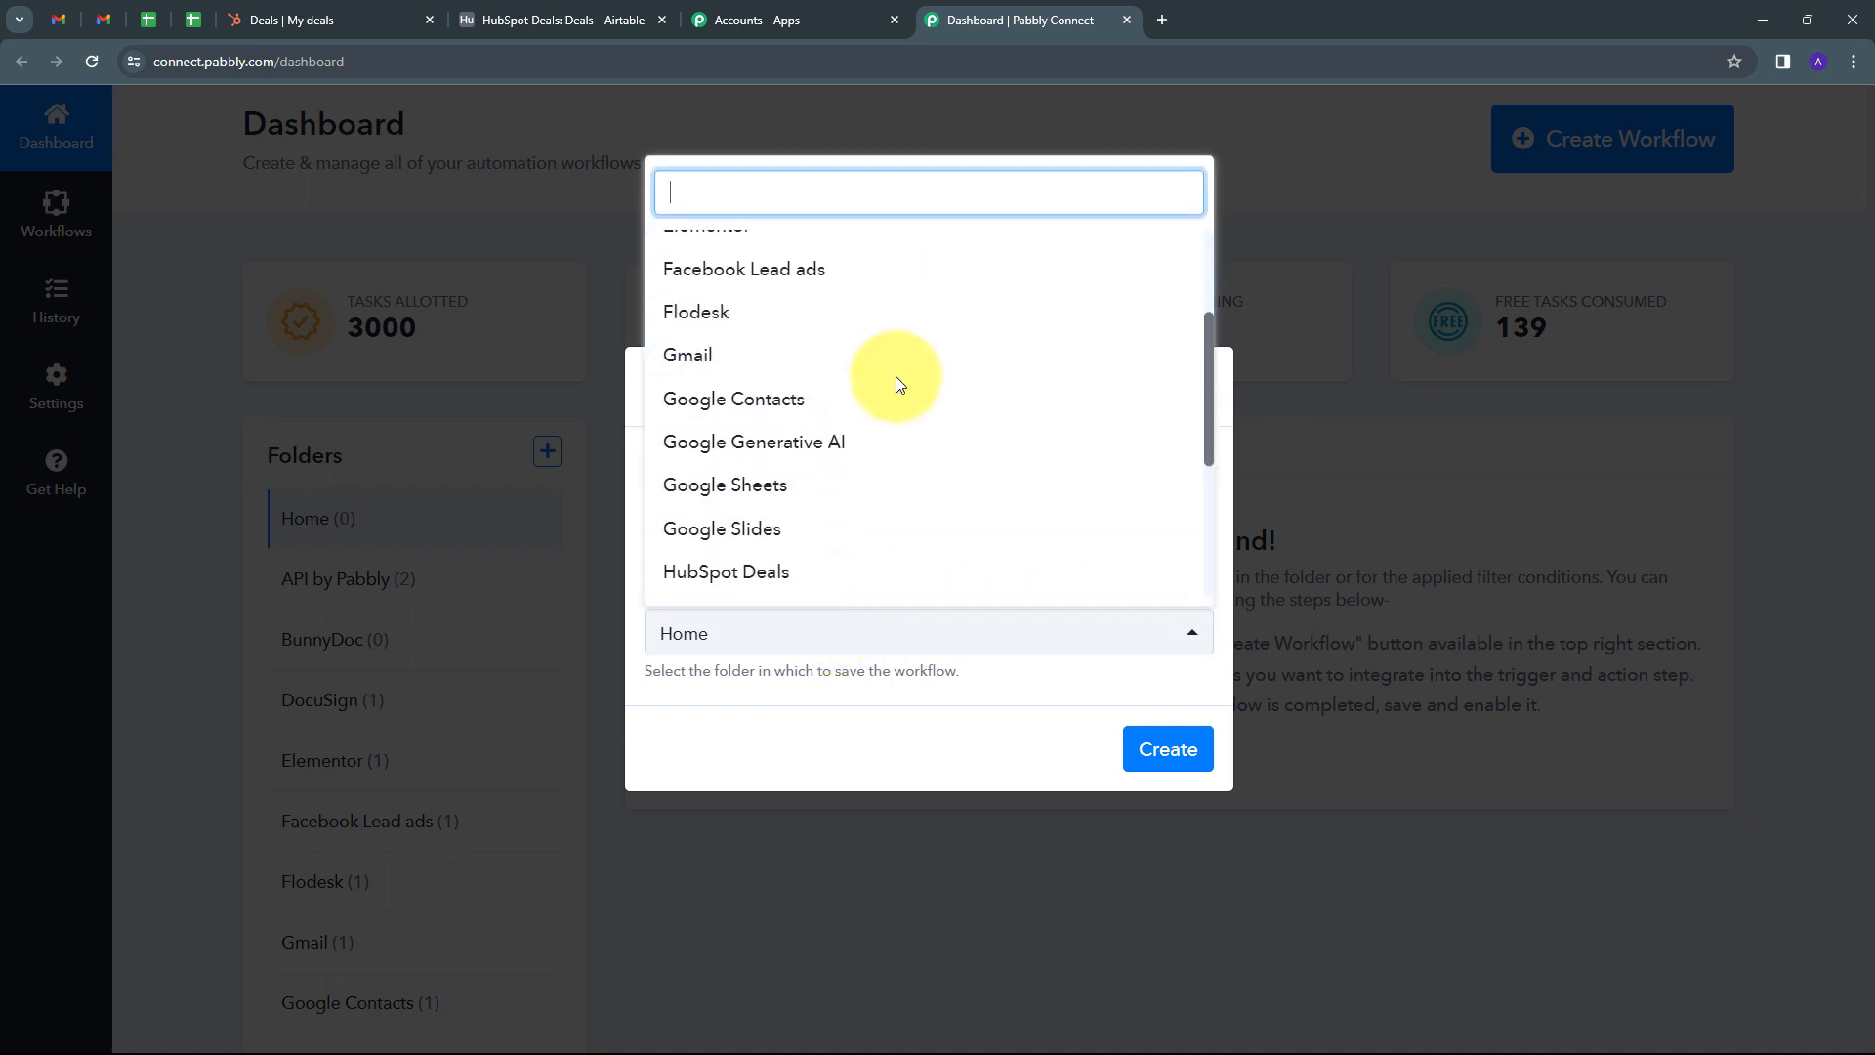
{"action": "scroll", "coordinate": [757, 474], "scroll_direction": "down", "scroll_amount": 2}
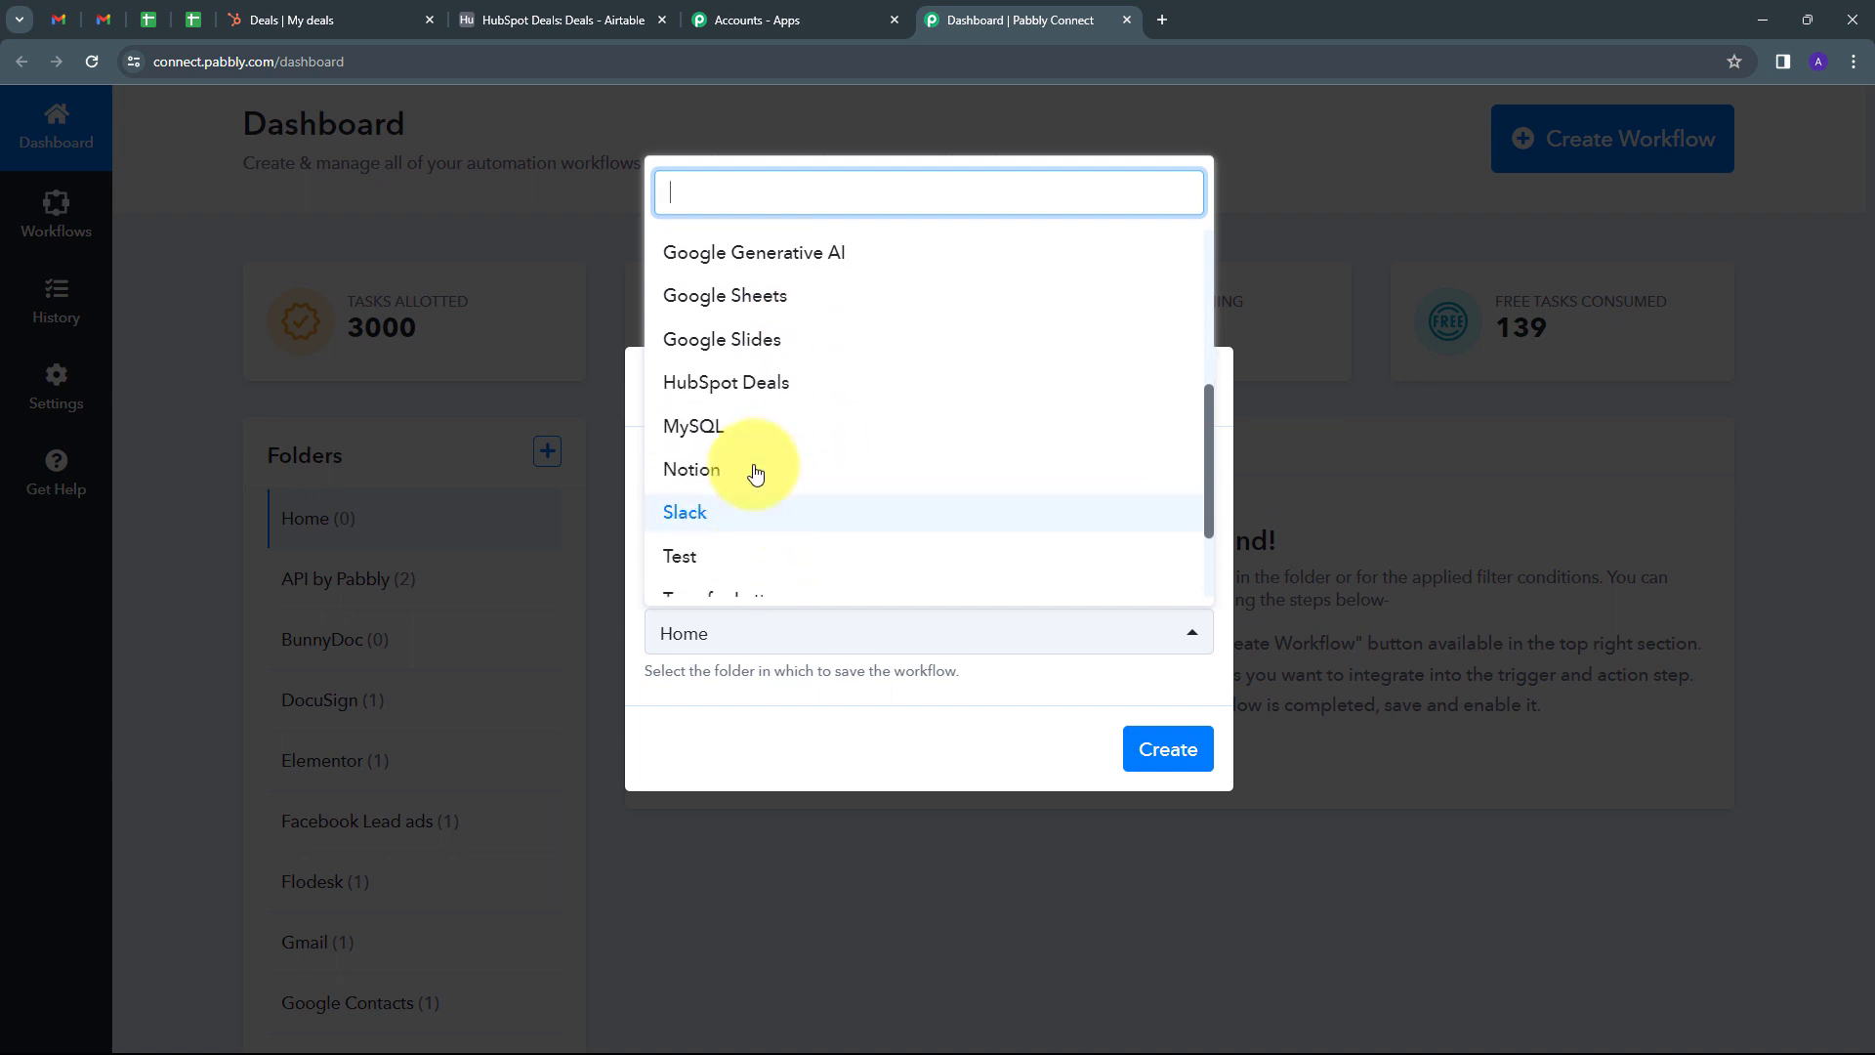
{"action": "left_click", "coordinate": [739, 381]}
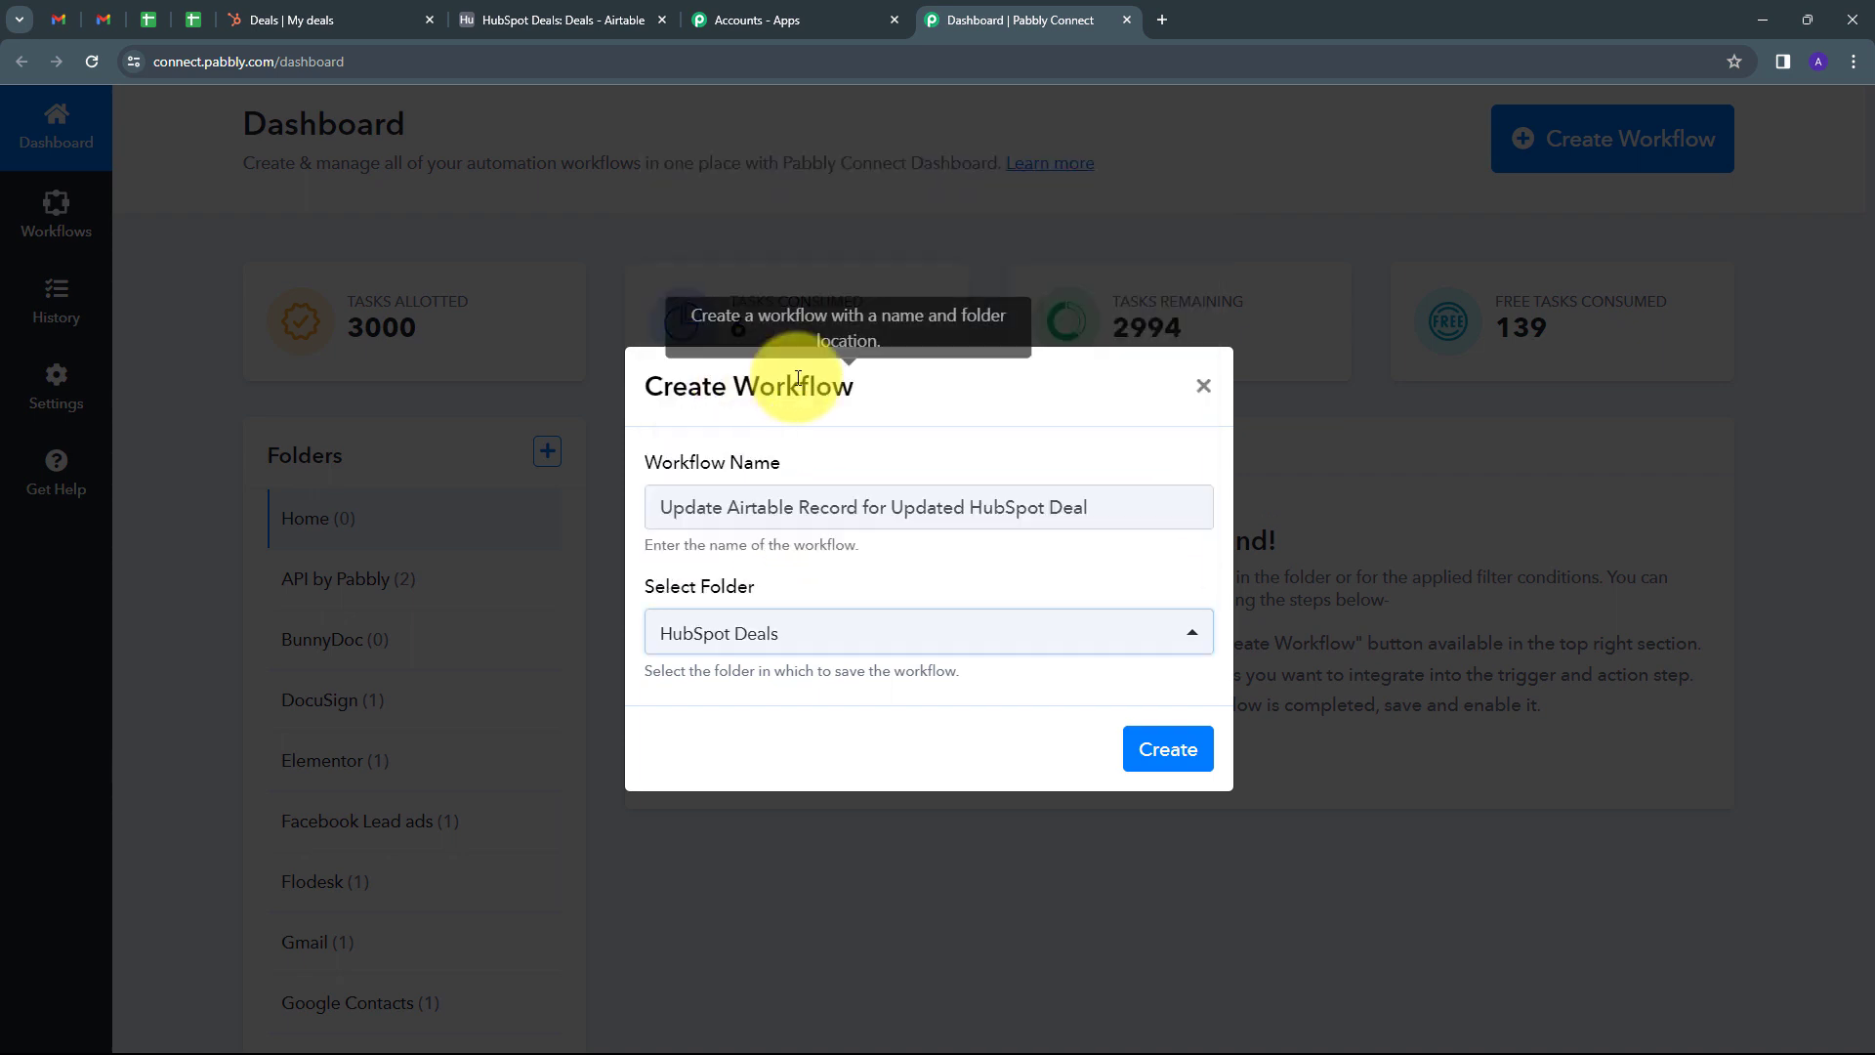
{"action": "left_click", "coordinate": [1168, 758]}
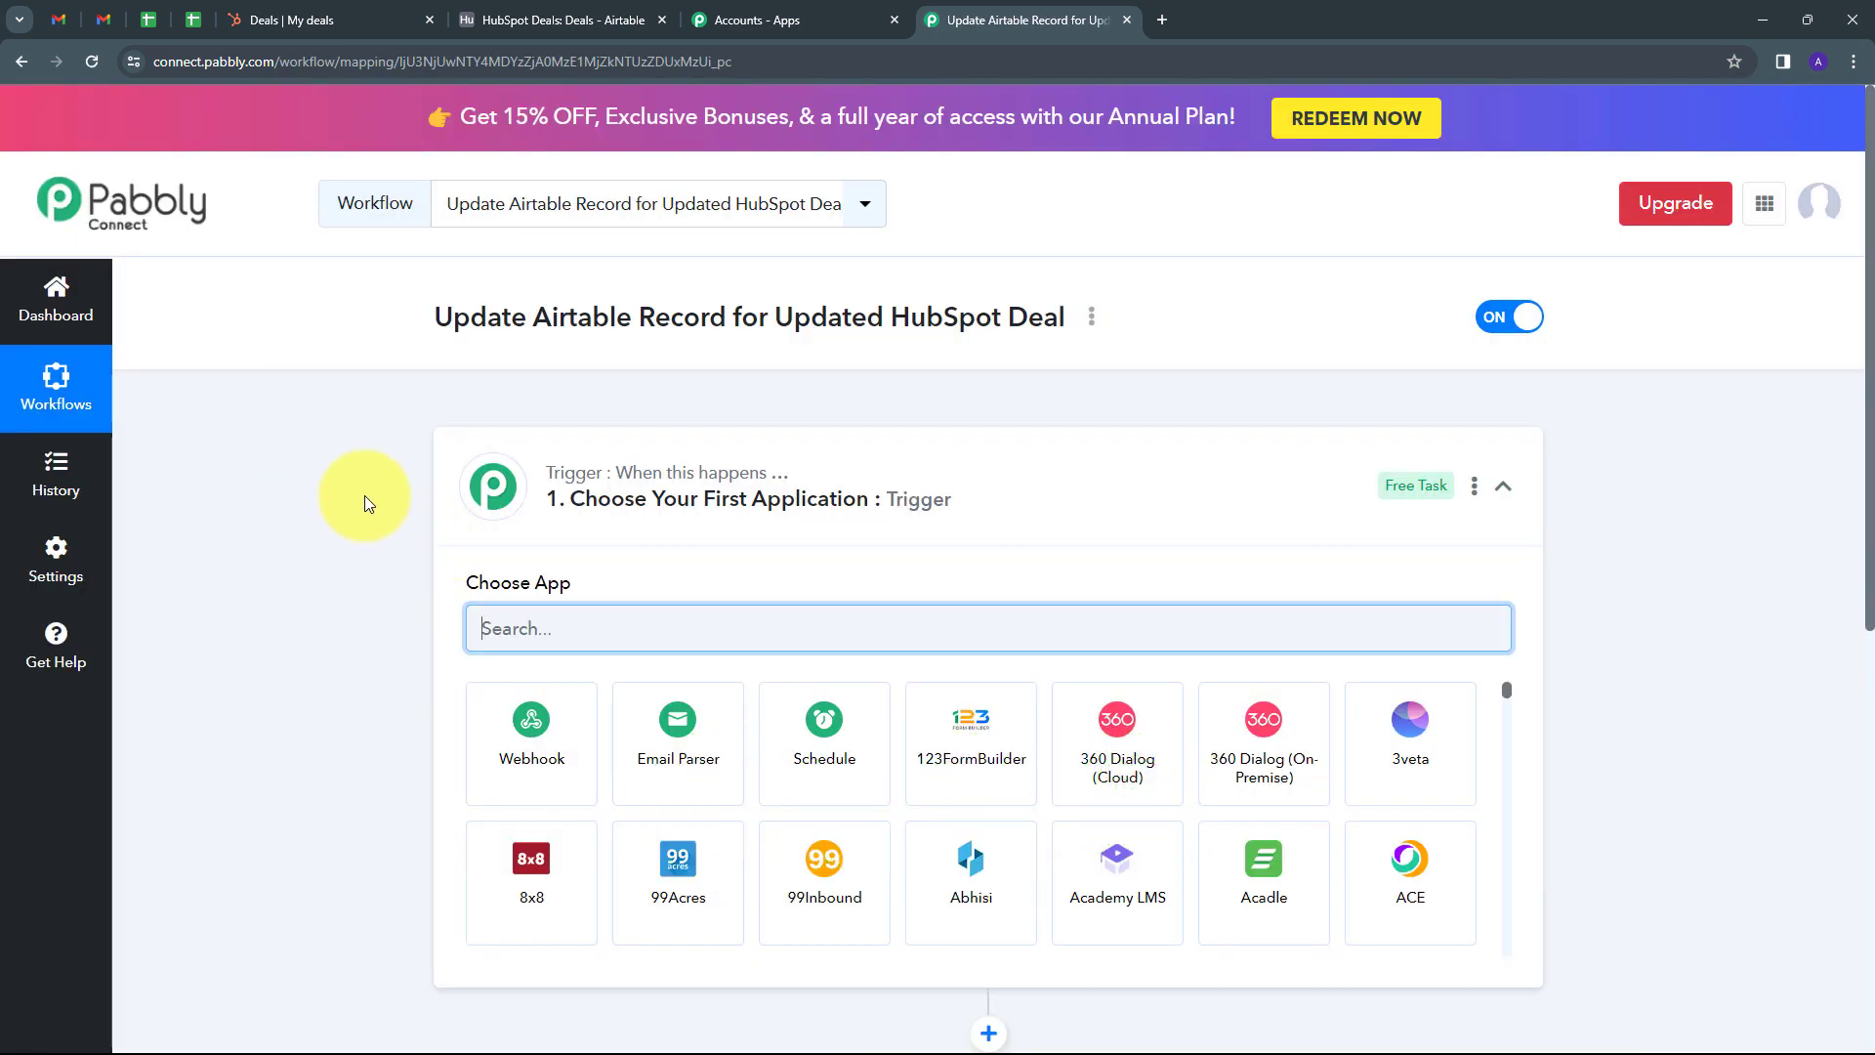
Step: Set the workflow's trigger to HubSpot CRM with the Deal Updated event
{"action": "scroll", "coordinate": [365, 495], "scroll_direction": "down", "scroll_amount": 2}
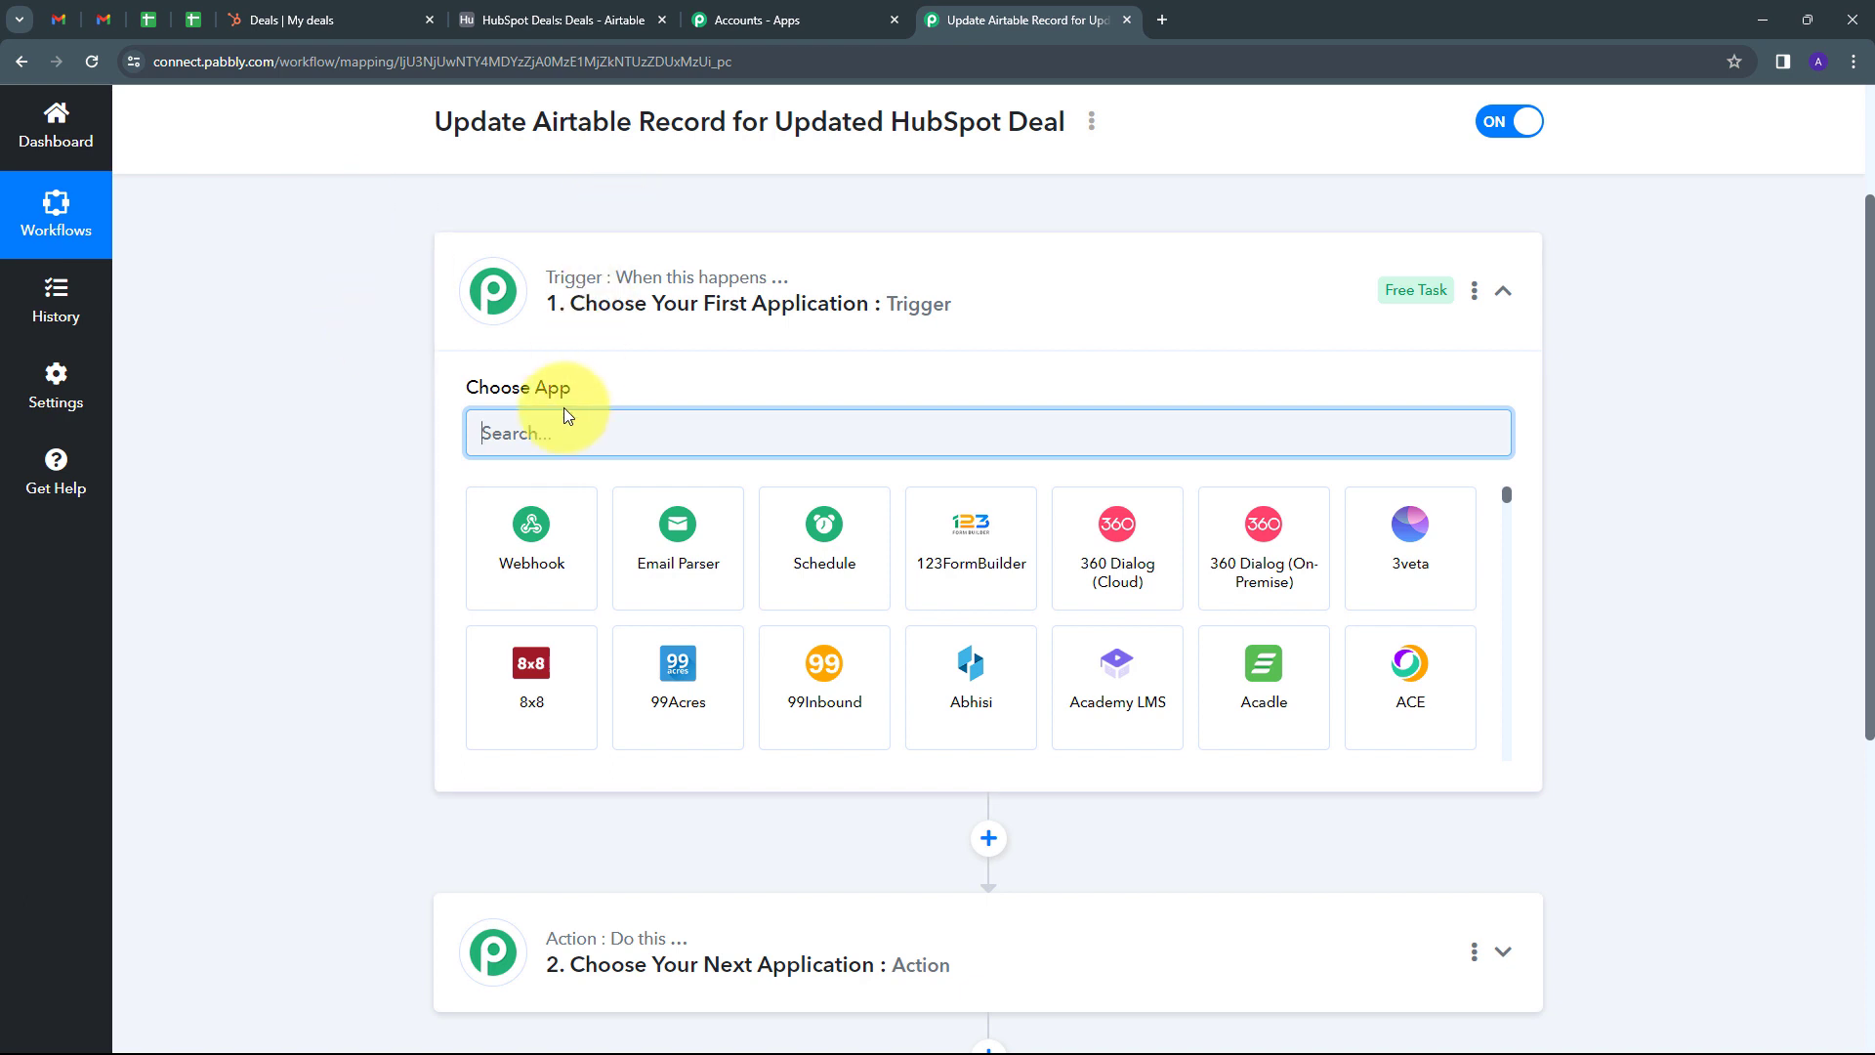
{"action": "type", "text": "HubSpot"}
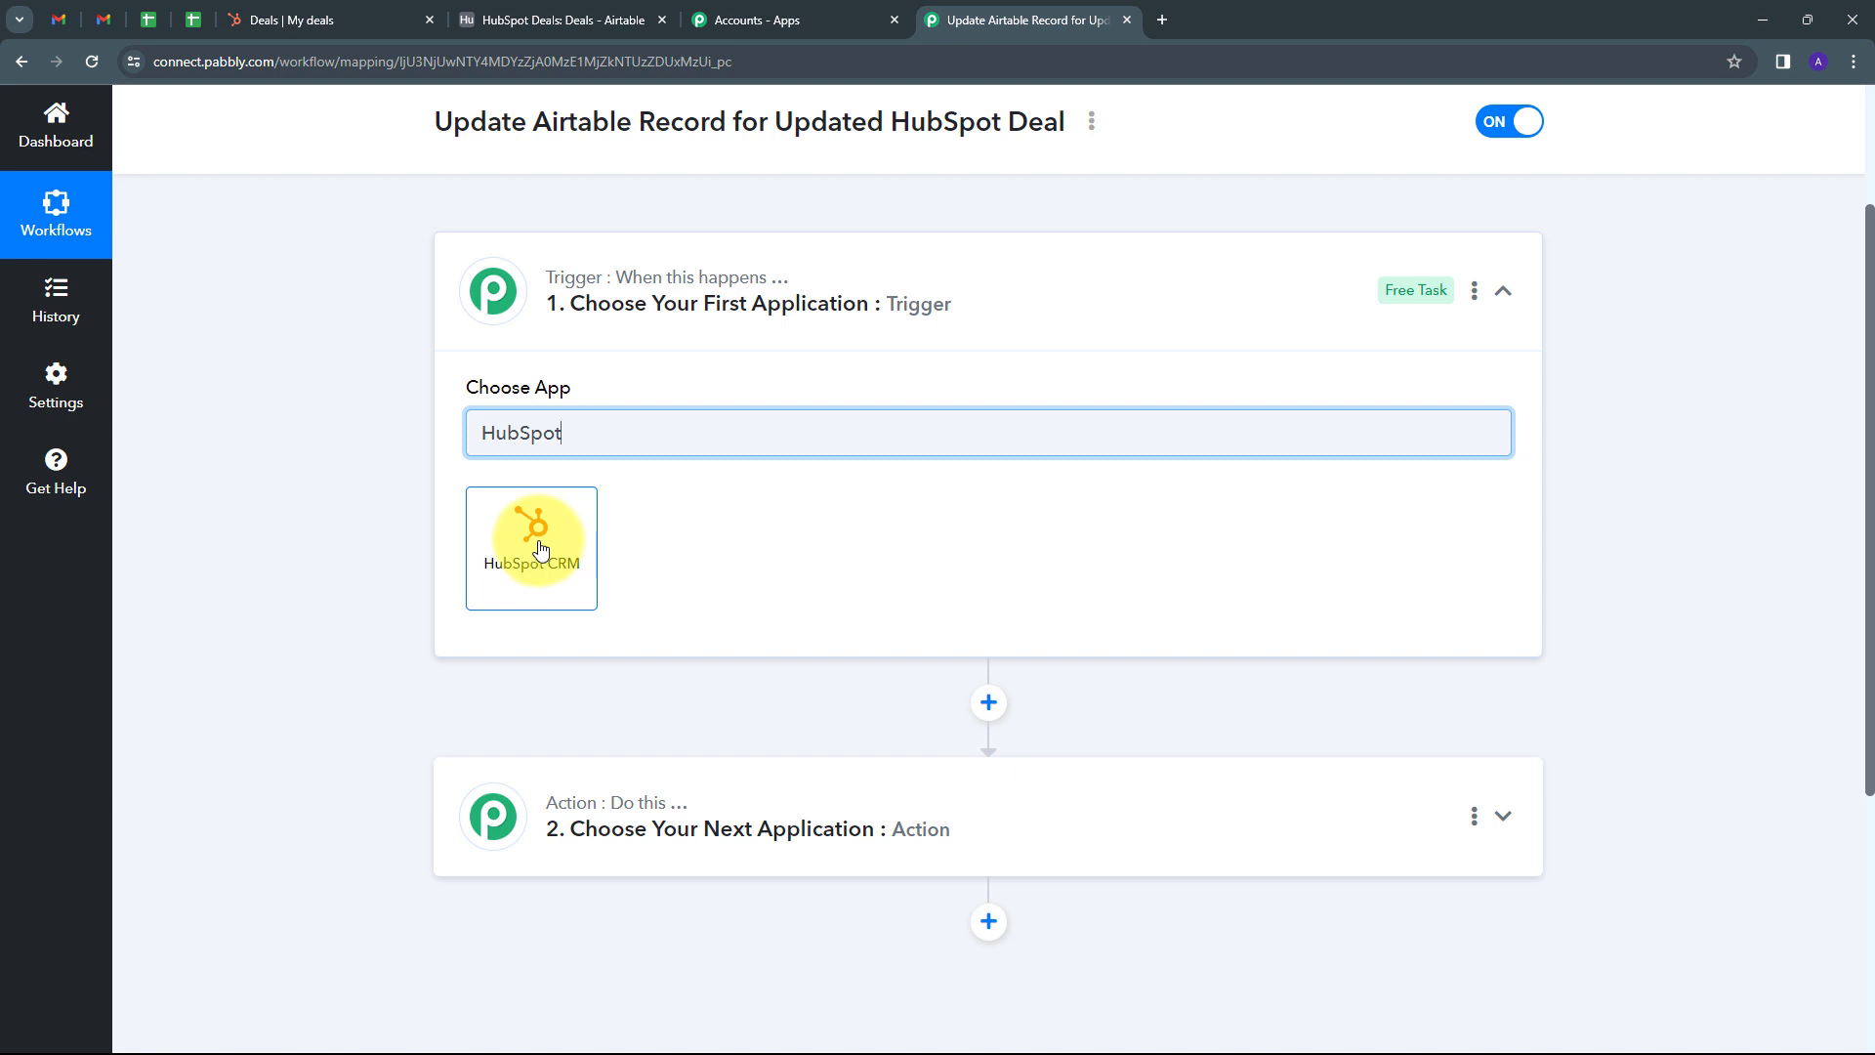
{"action": "left_click", "coordinate": [542, 549]}
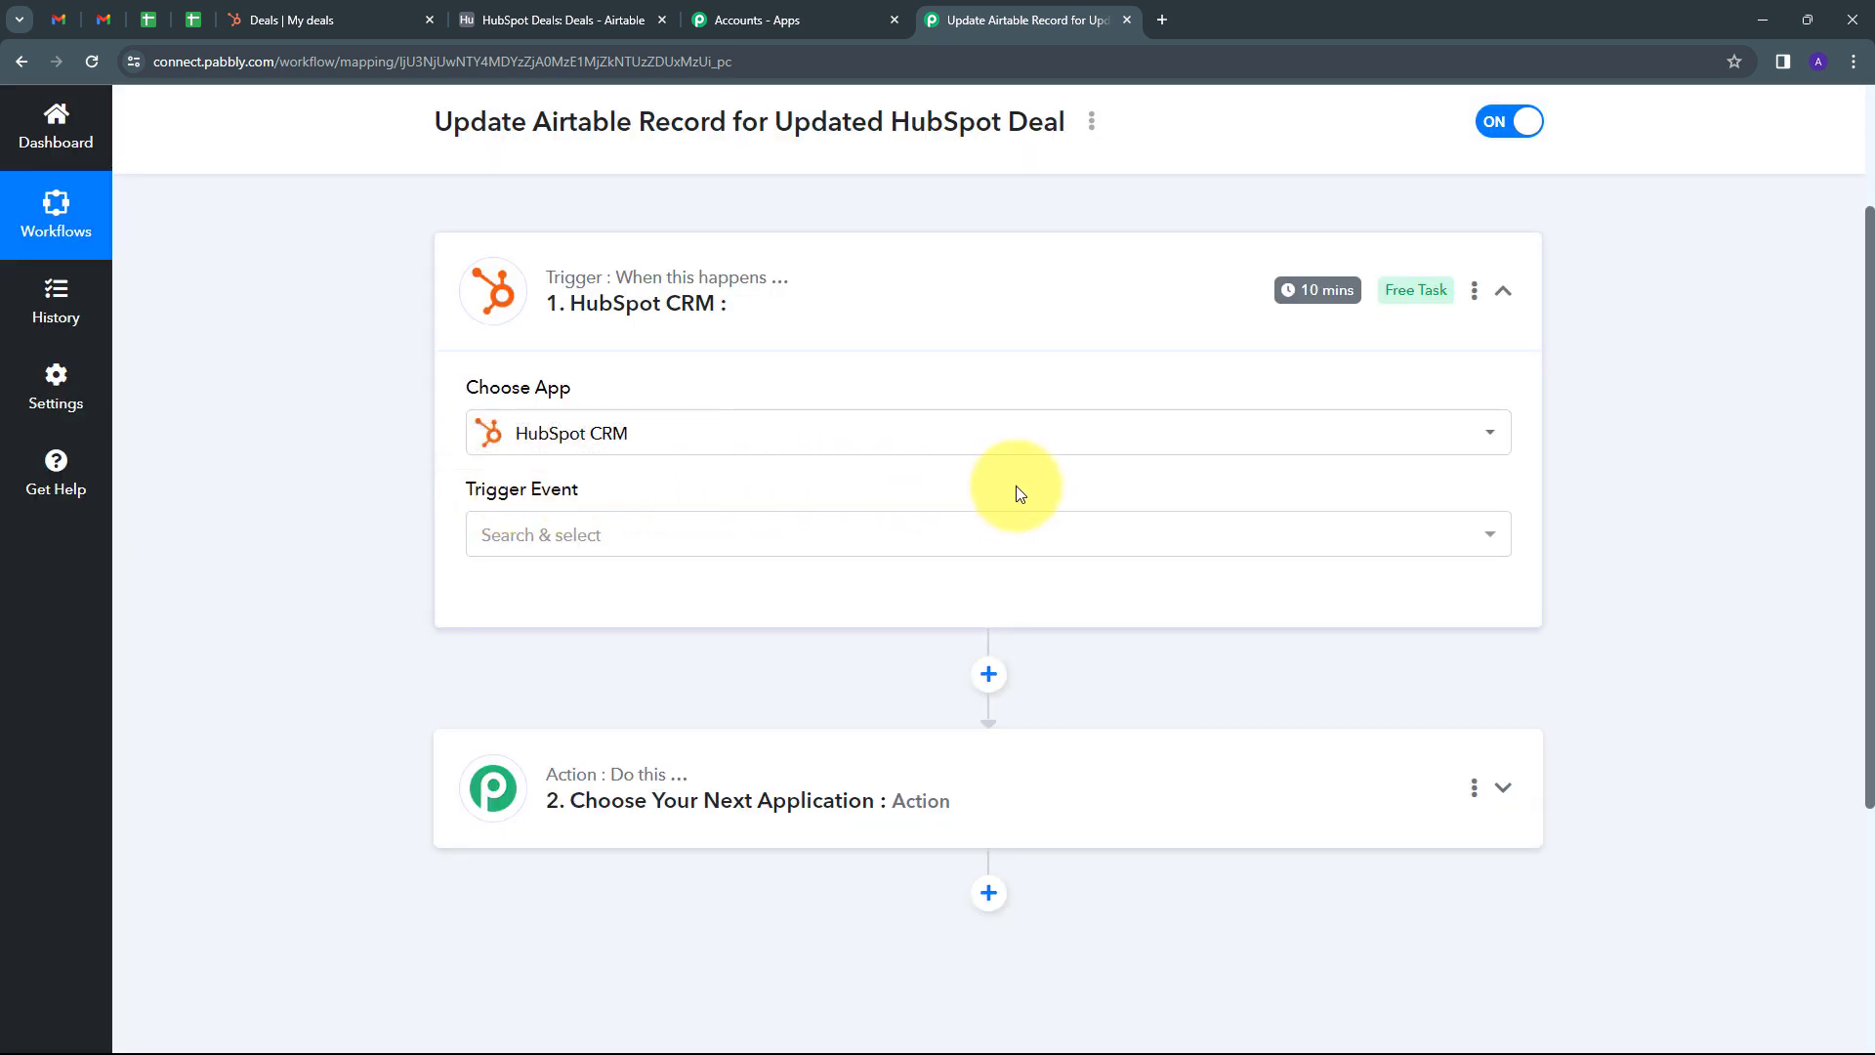
{"action": "left_click", "coordinate": [787, 533]}
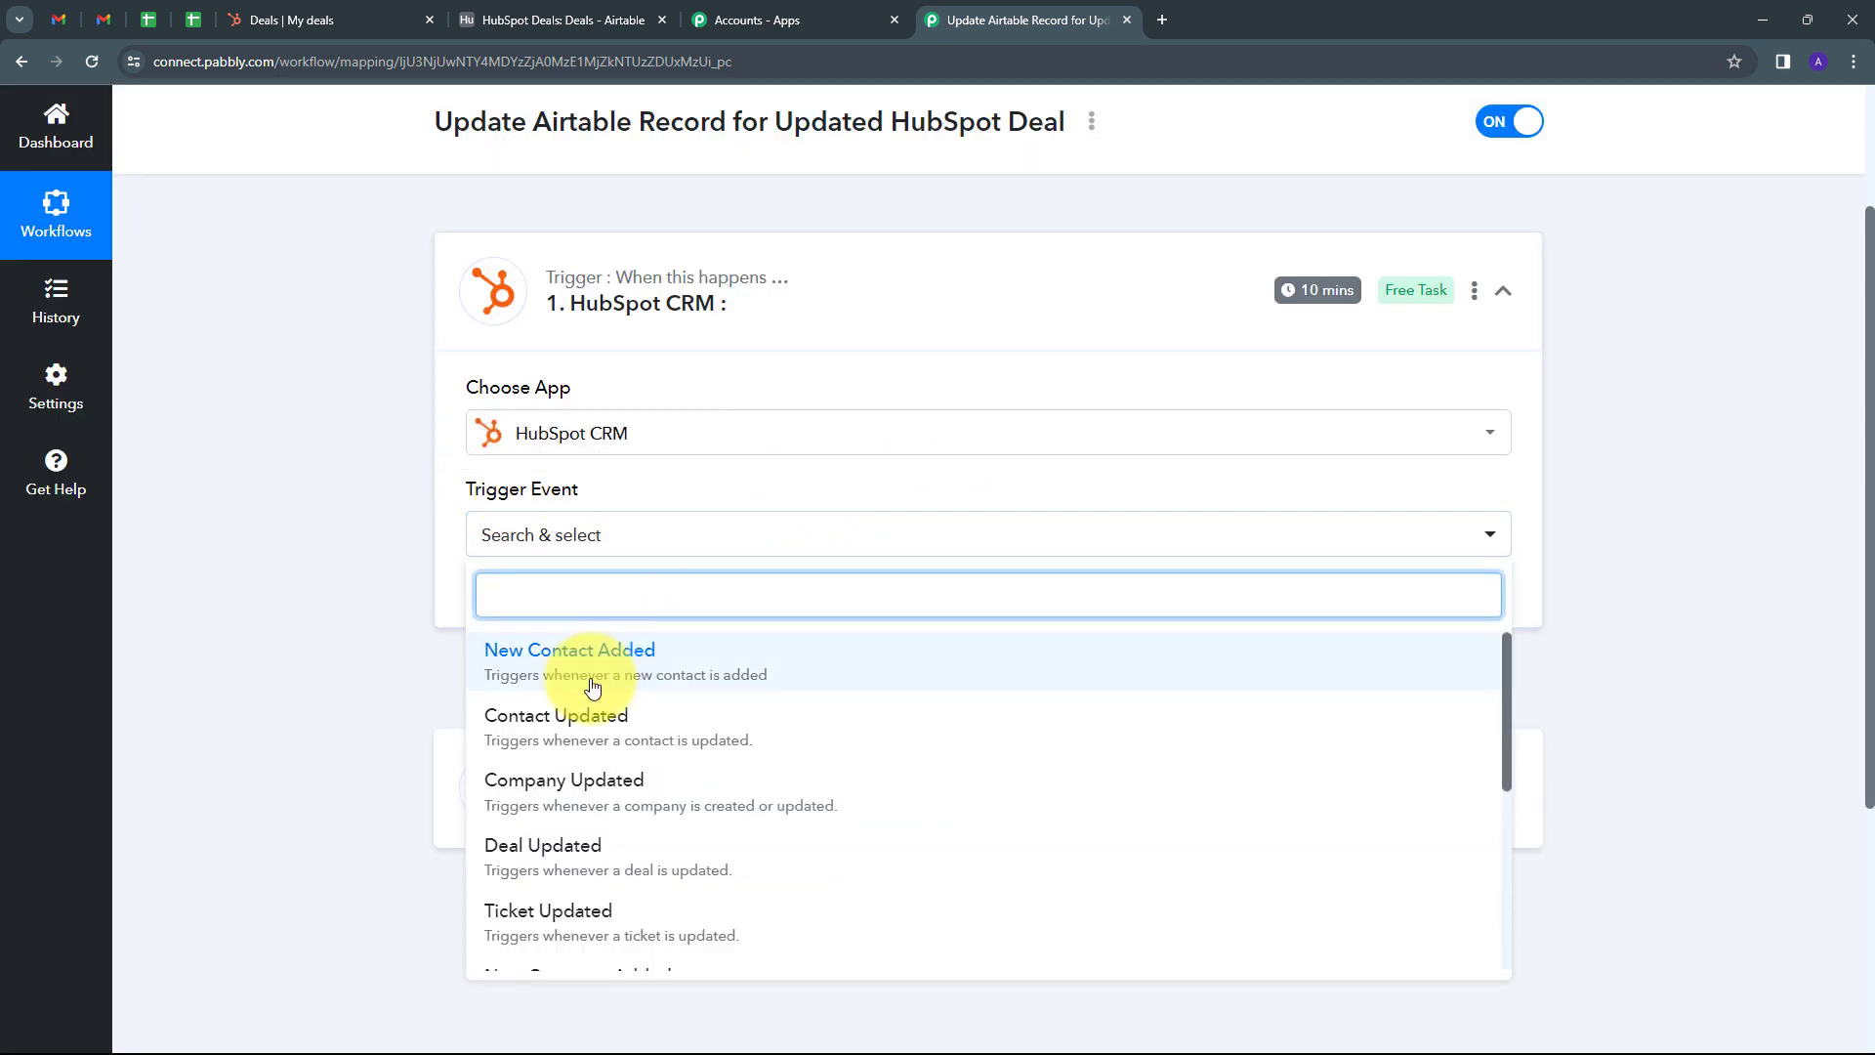
{"action": "scroll", "coordinate": [671, 691], "scroll_direction": "down", "scroll_amount": 2}
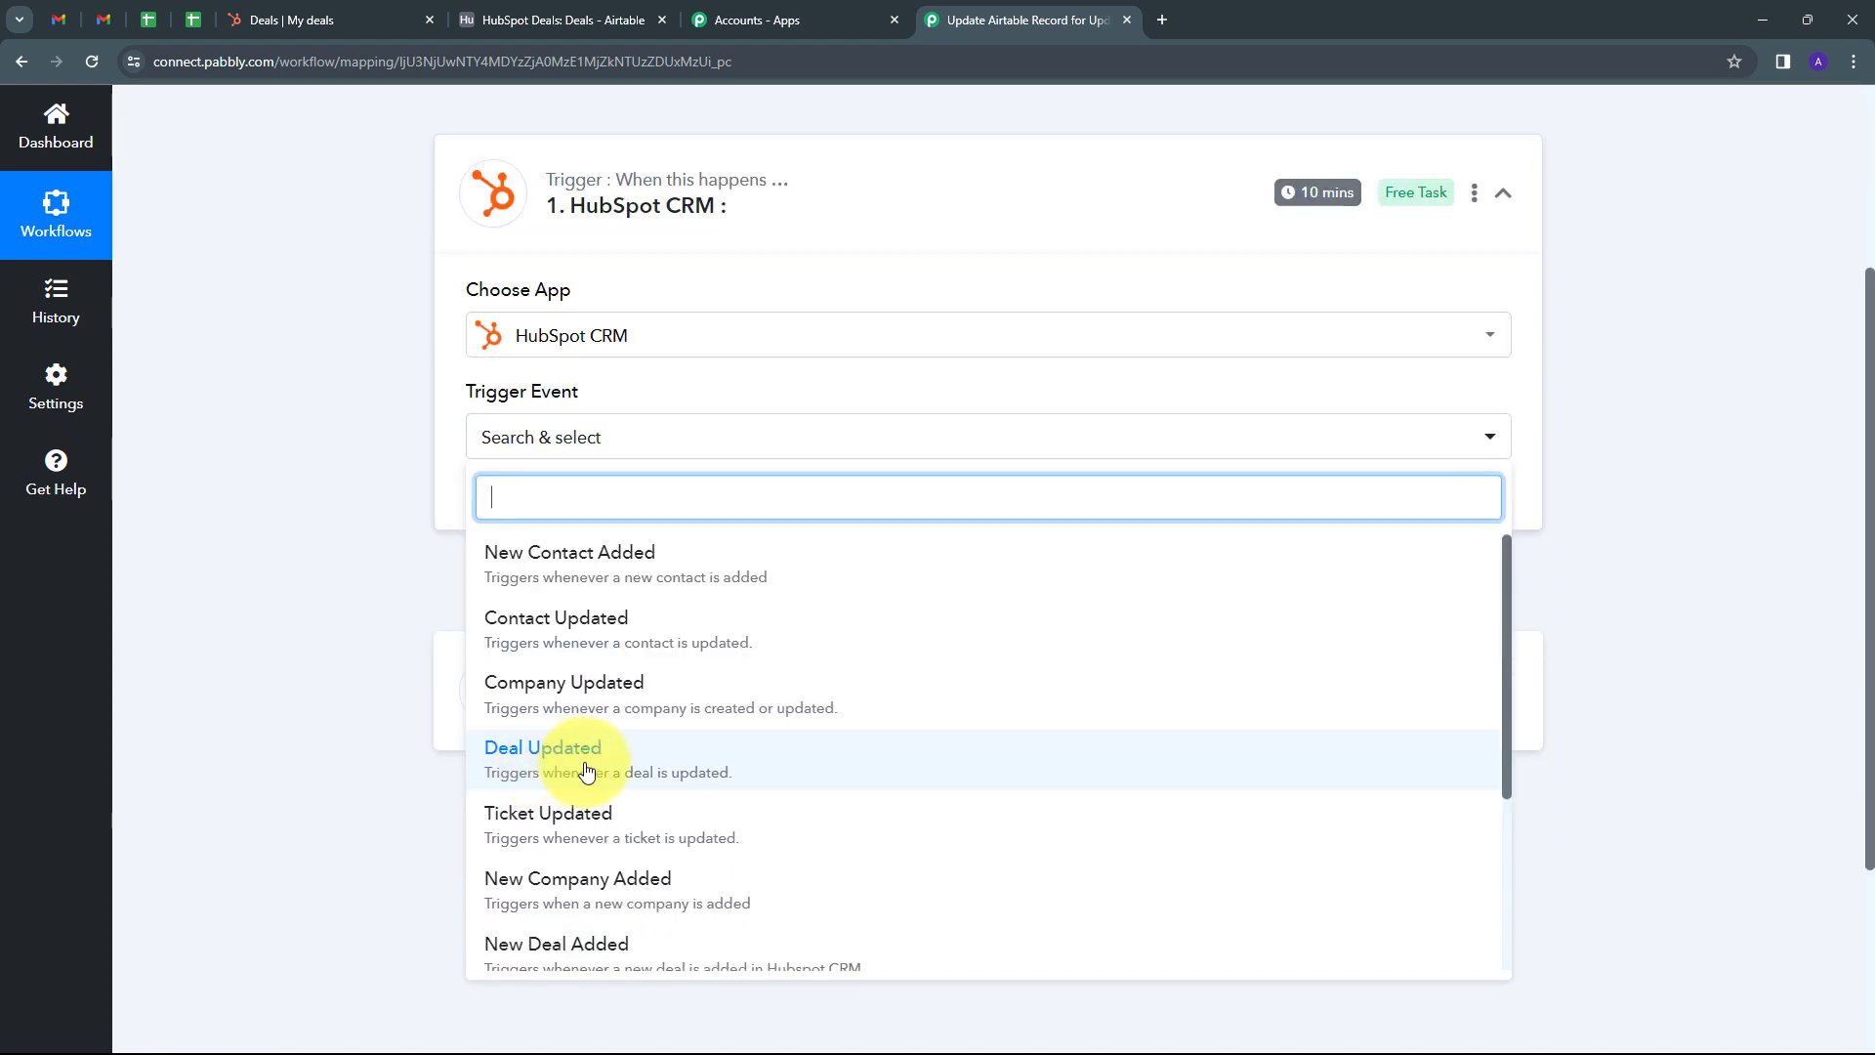
{"action": "left_click", "coordinate": [586, 769]}
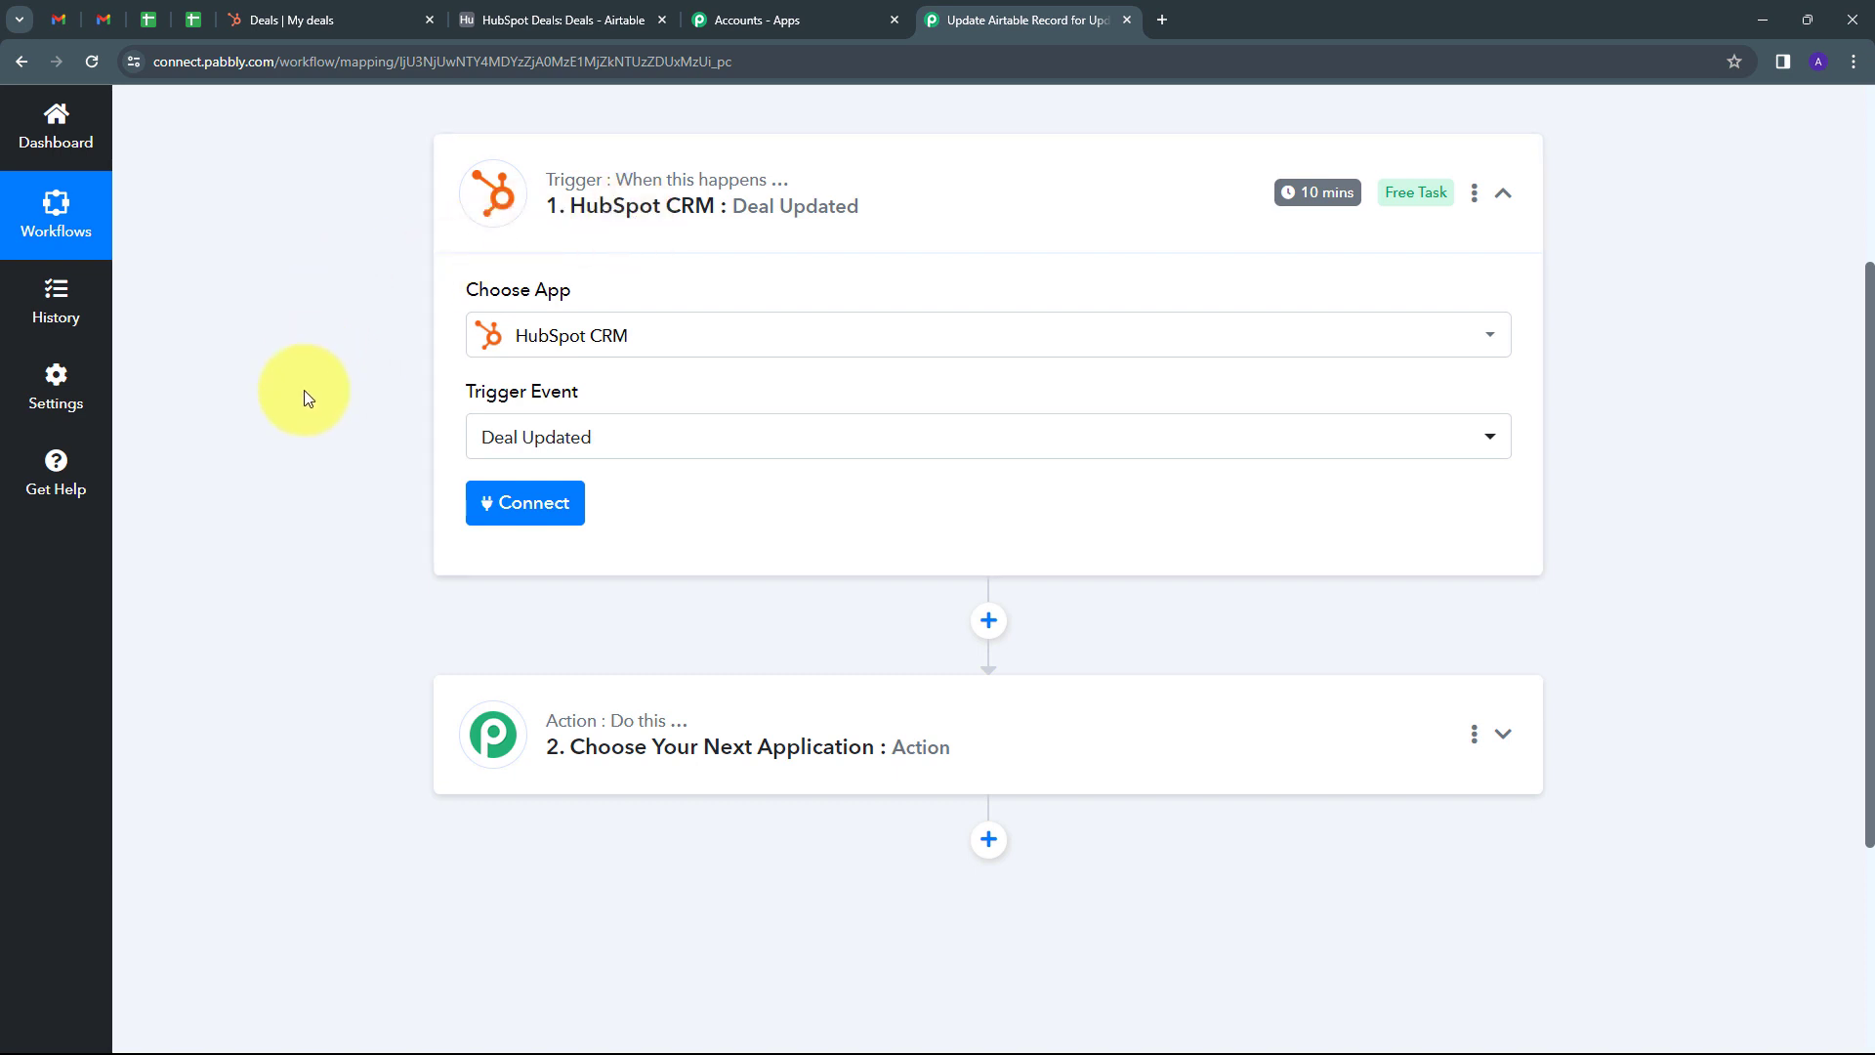
Step: Add a new HubSpot CRM connection for the trigger and authorise it with the developer's own HubSpot account
{"action": "left_click", "coordinate": [522, 505]}
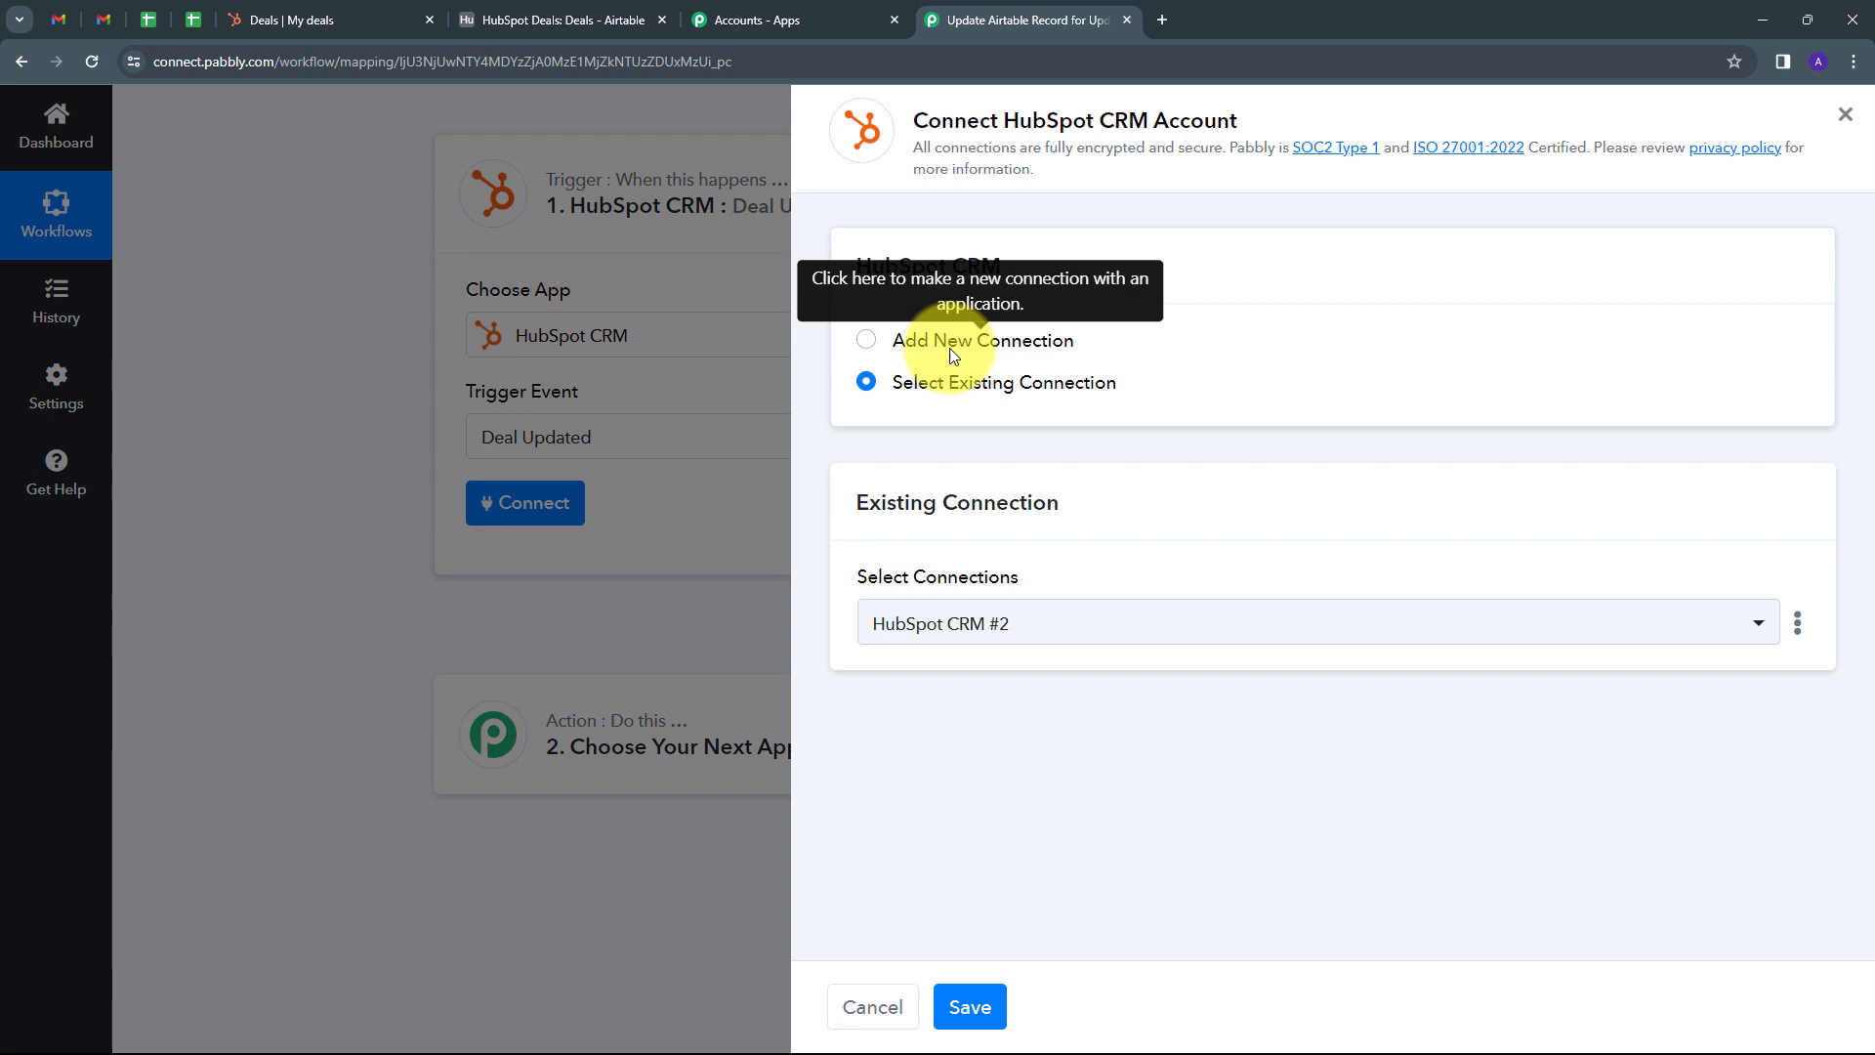
{"action": "left_click", "coordinate": [955, 344]}
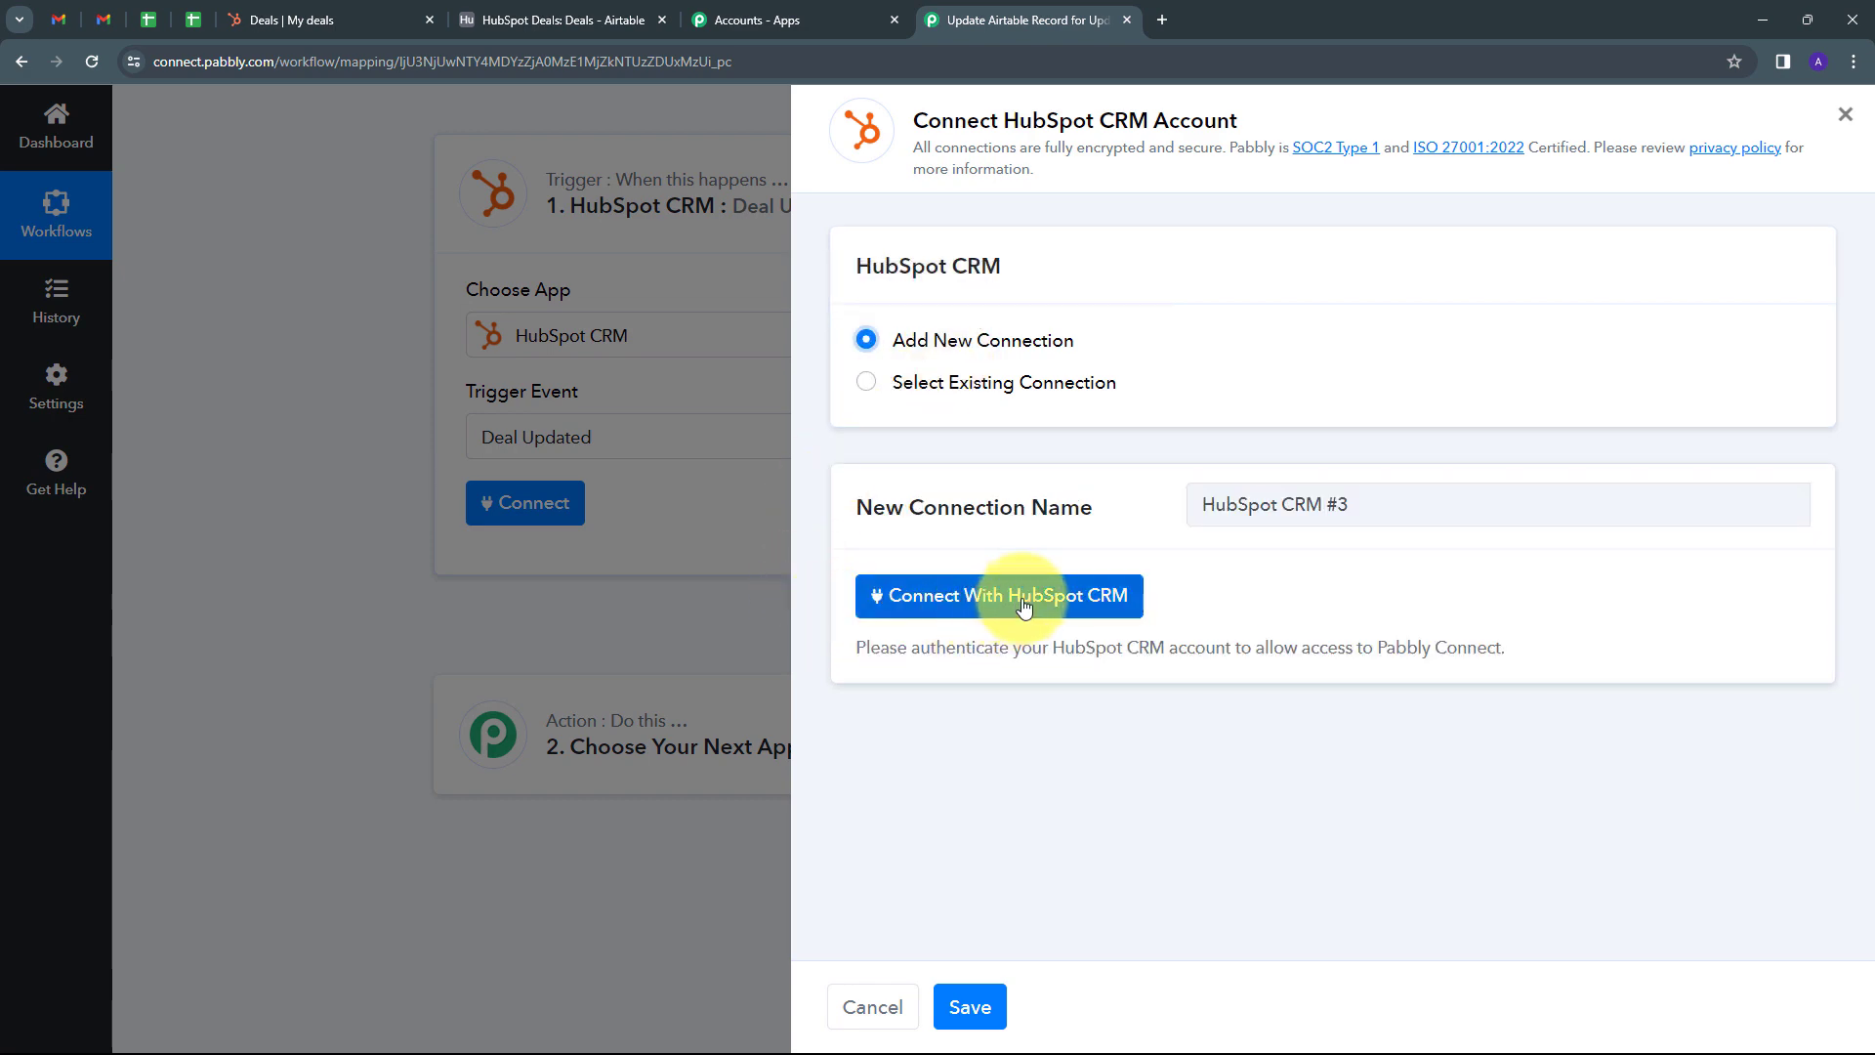
{"action": "left_click", "coordinate": [970, 606]}
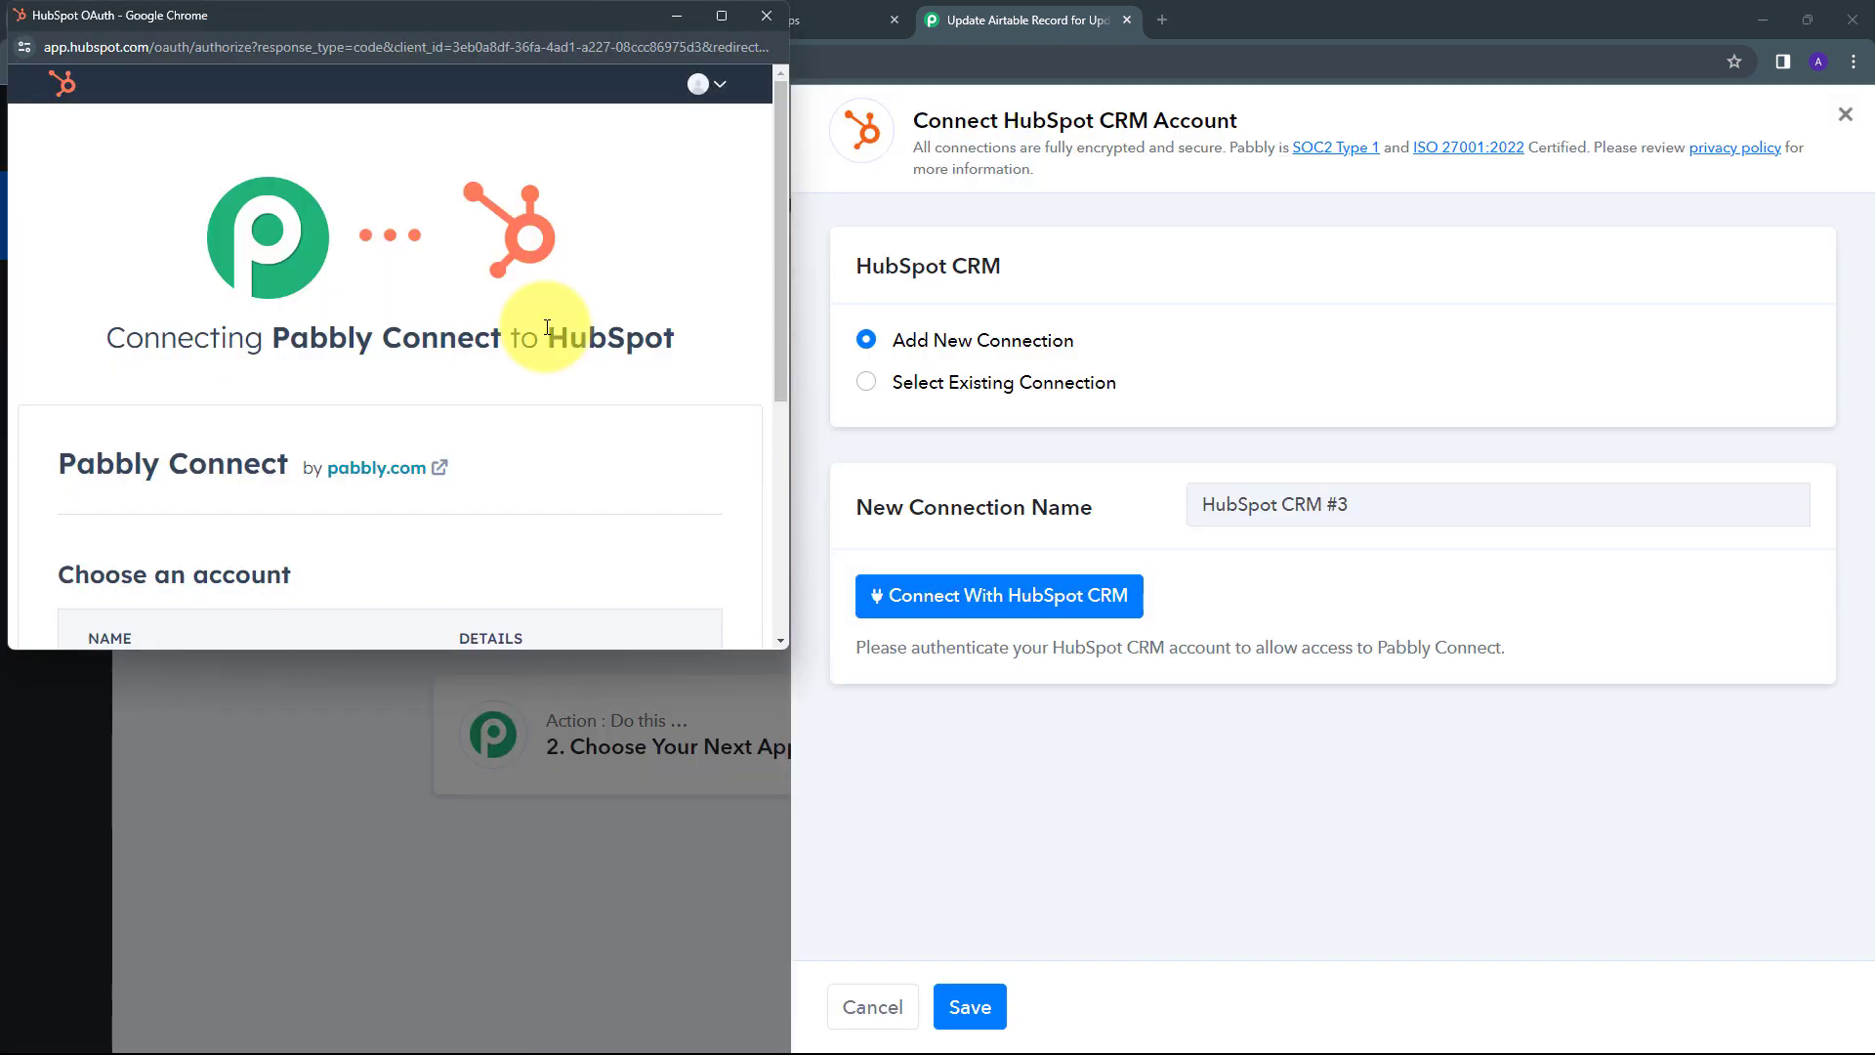
{"action": "scroll", "coordinate": [508, 323], "scroll_direction": "down", "scroll_amount": 4}
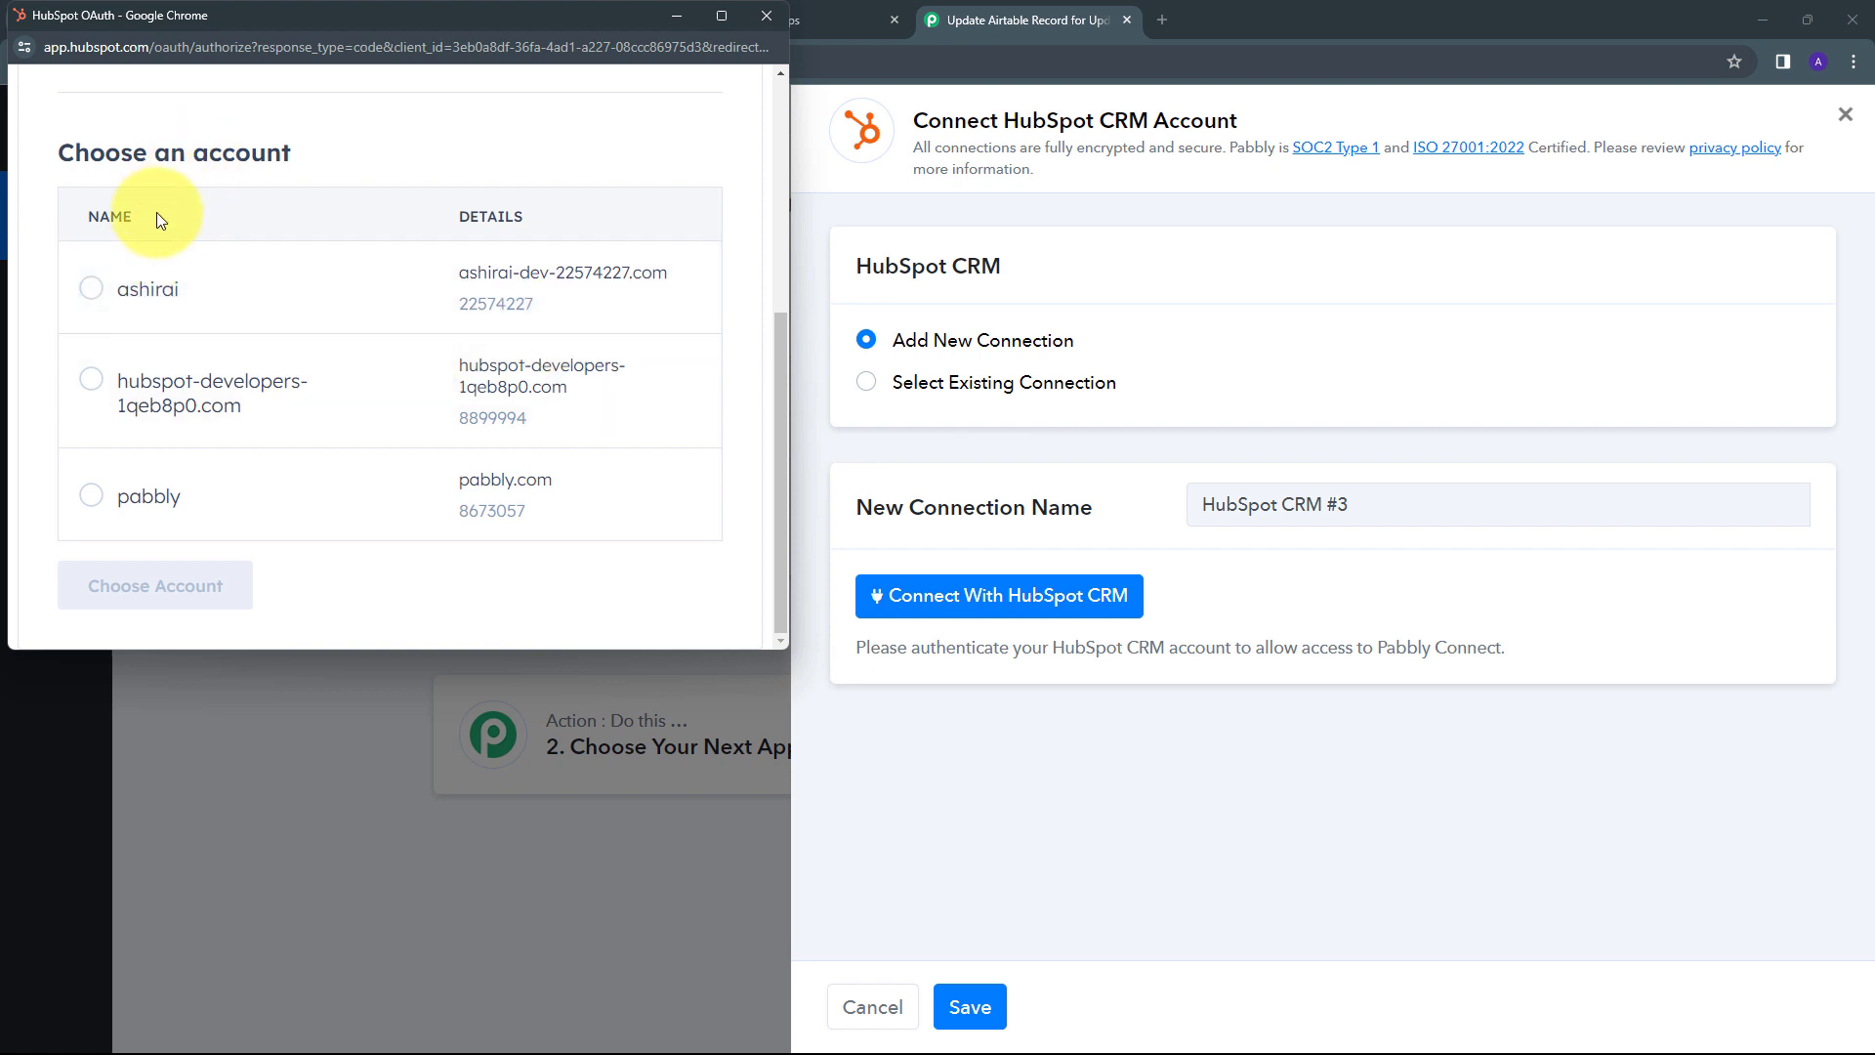
{"action": "left_click", "coordinate": [138, 300]}
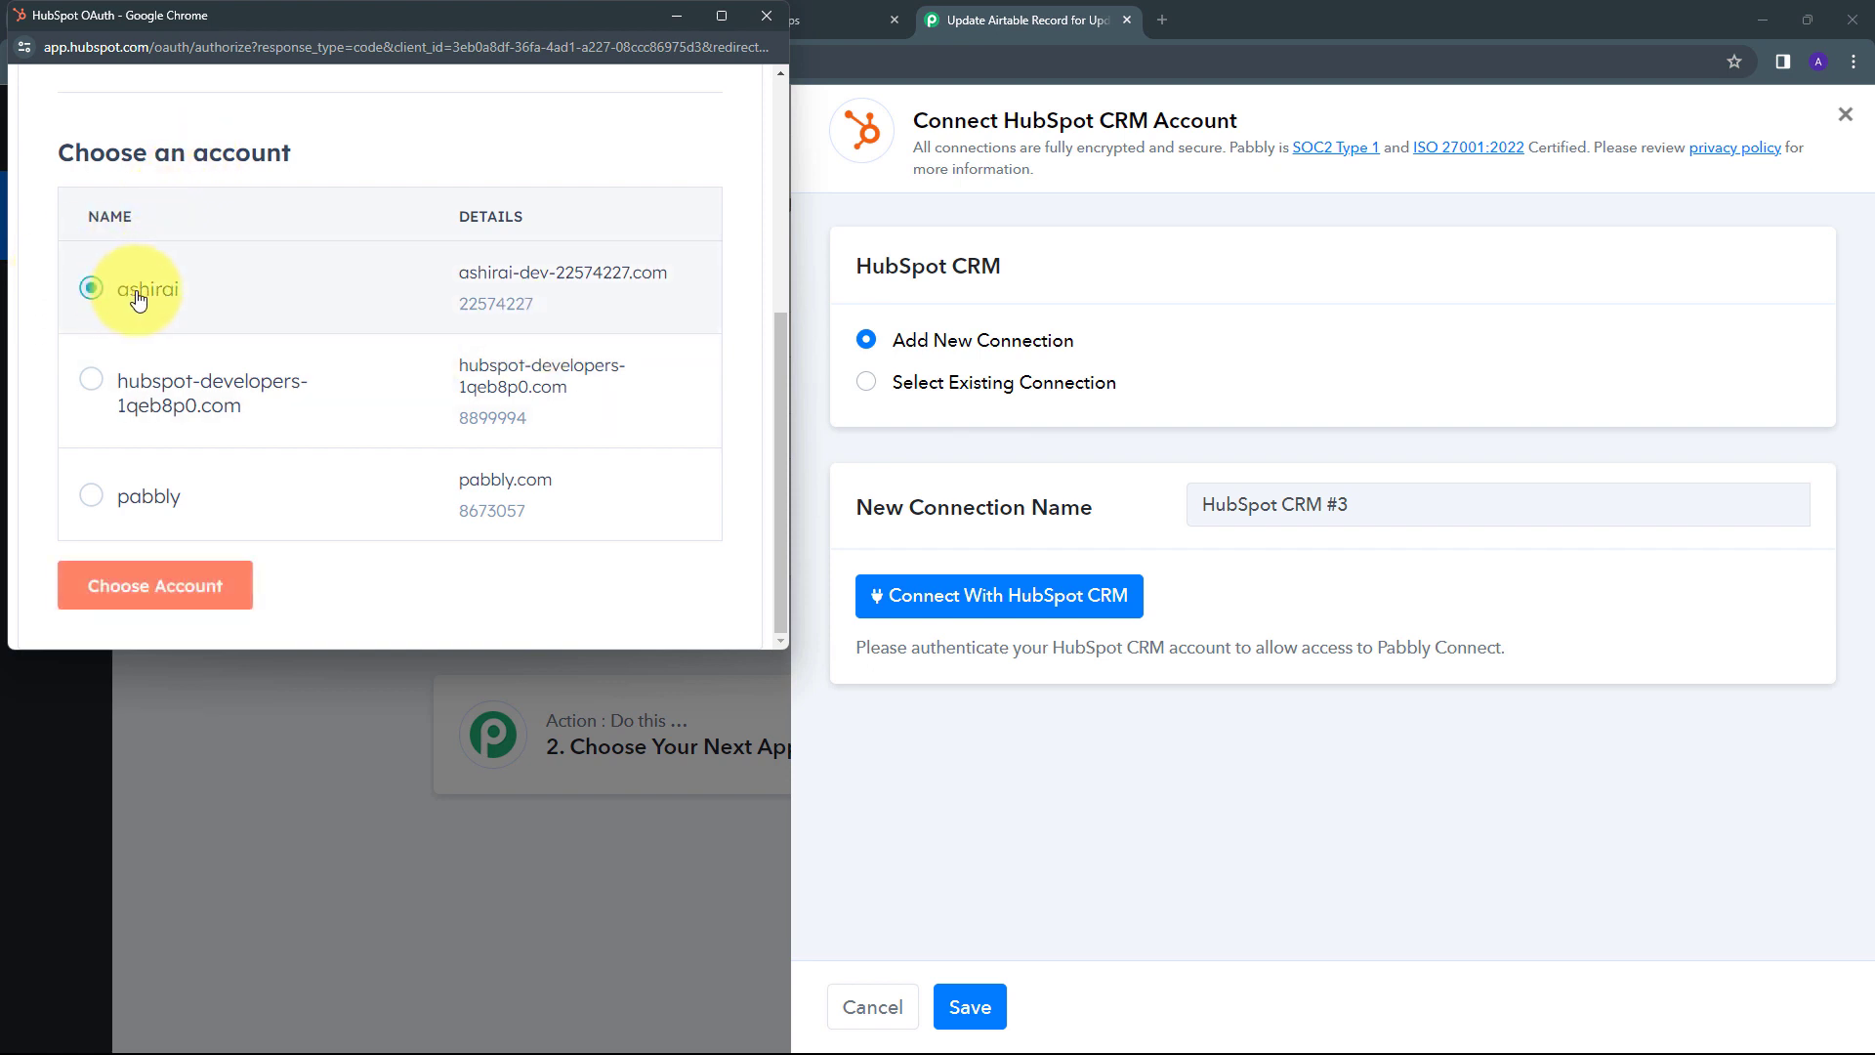
{"action": "left_click", "coordinate": [161, 593]}
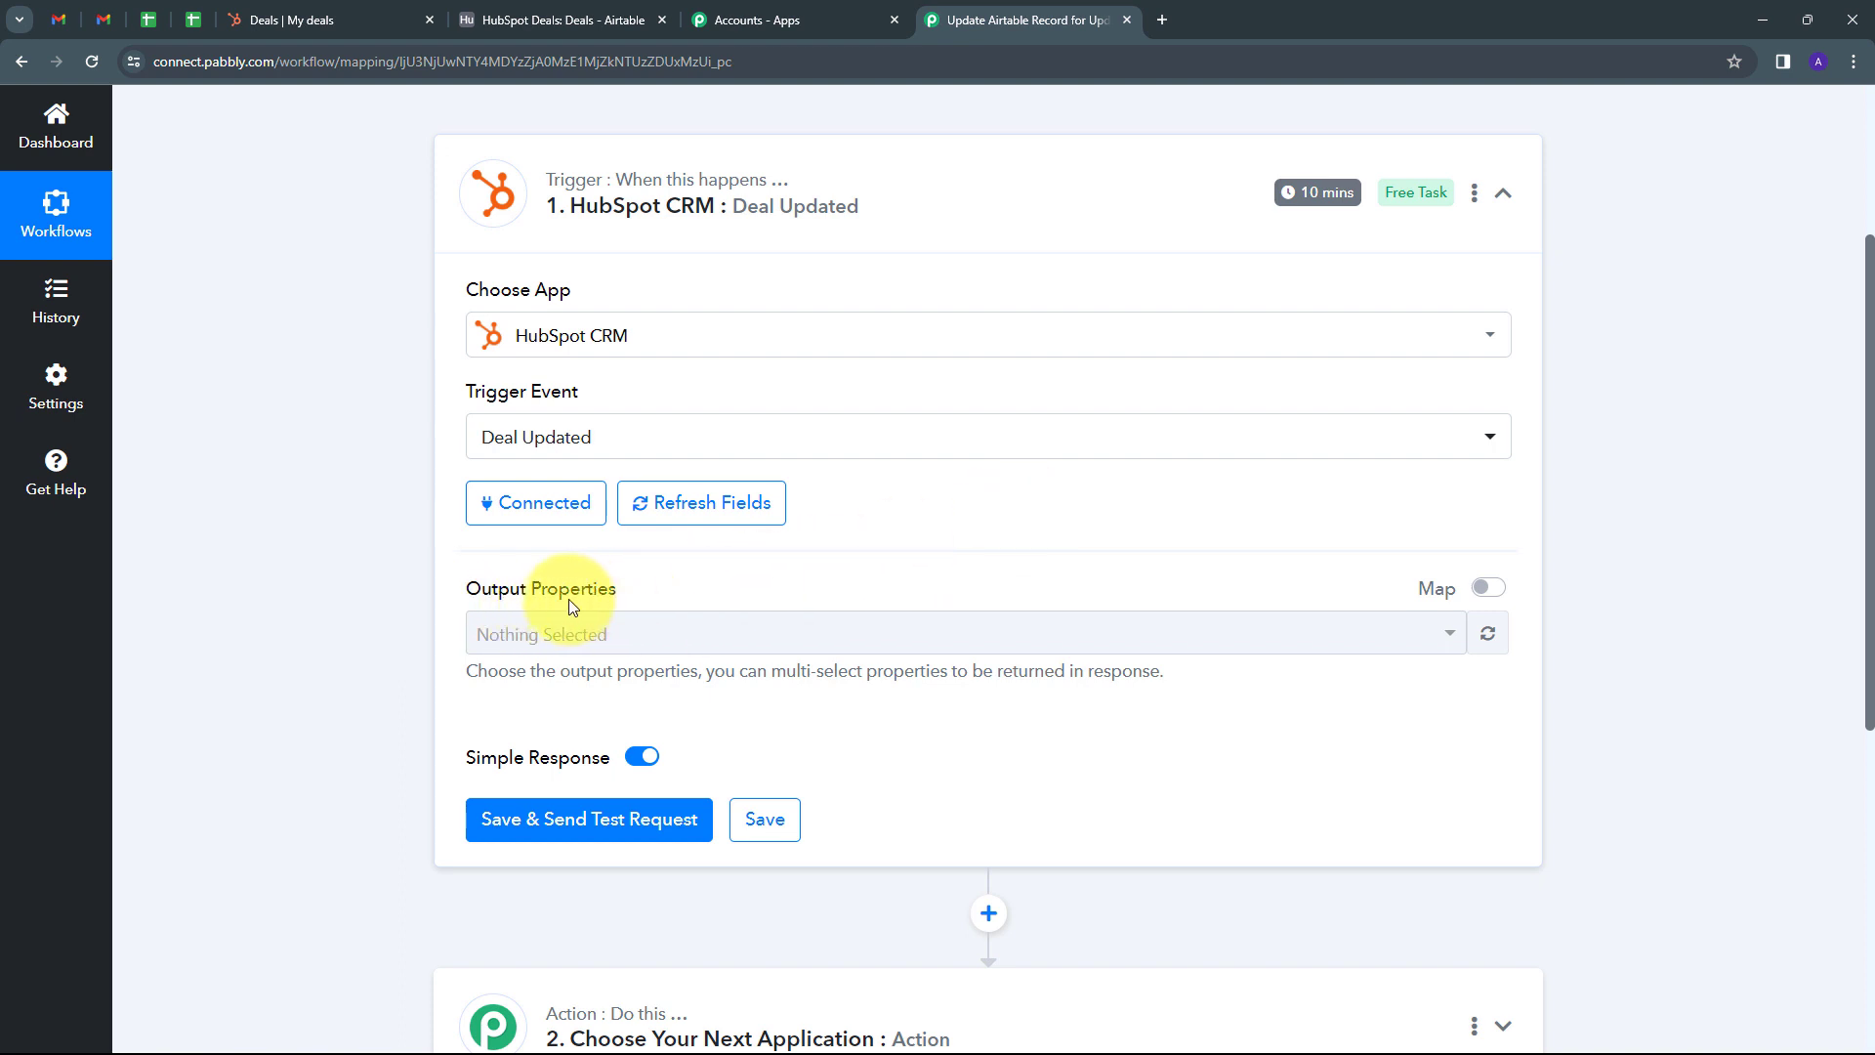
Step: Compare the trigger's available output properties with the columns of the Airtable Deals table and select Record ID
{"action": "left_click", "coordinate": [923, 634]}
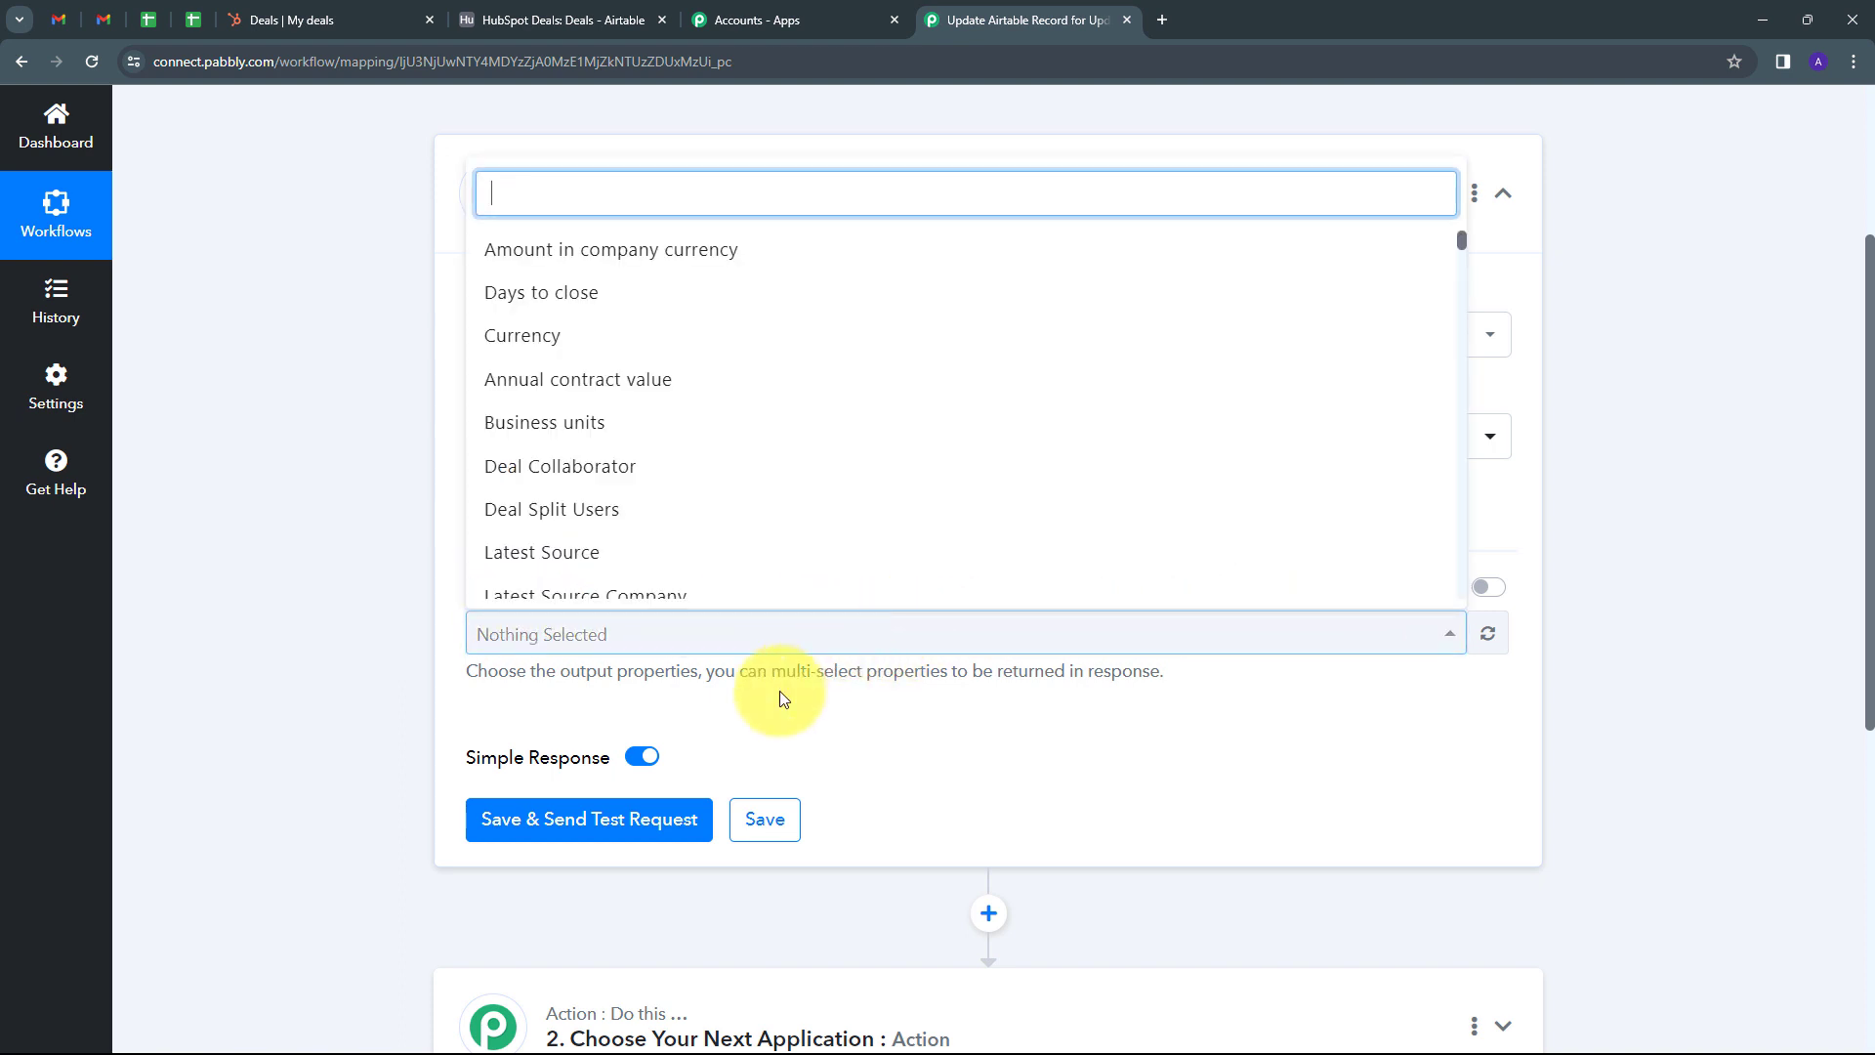
{"action": "scroll", "coordinate": [787, 411], "scroll_direction": "down", "scroll_amount": 5}
{"action": "scroll", "coordinate": [789, 418], "scroll_direction": "up", "scroll_amount": 3}
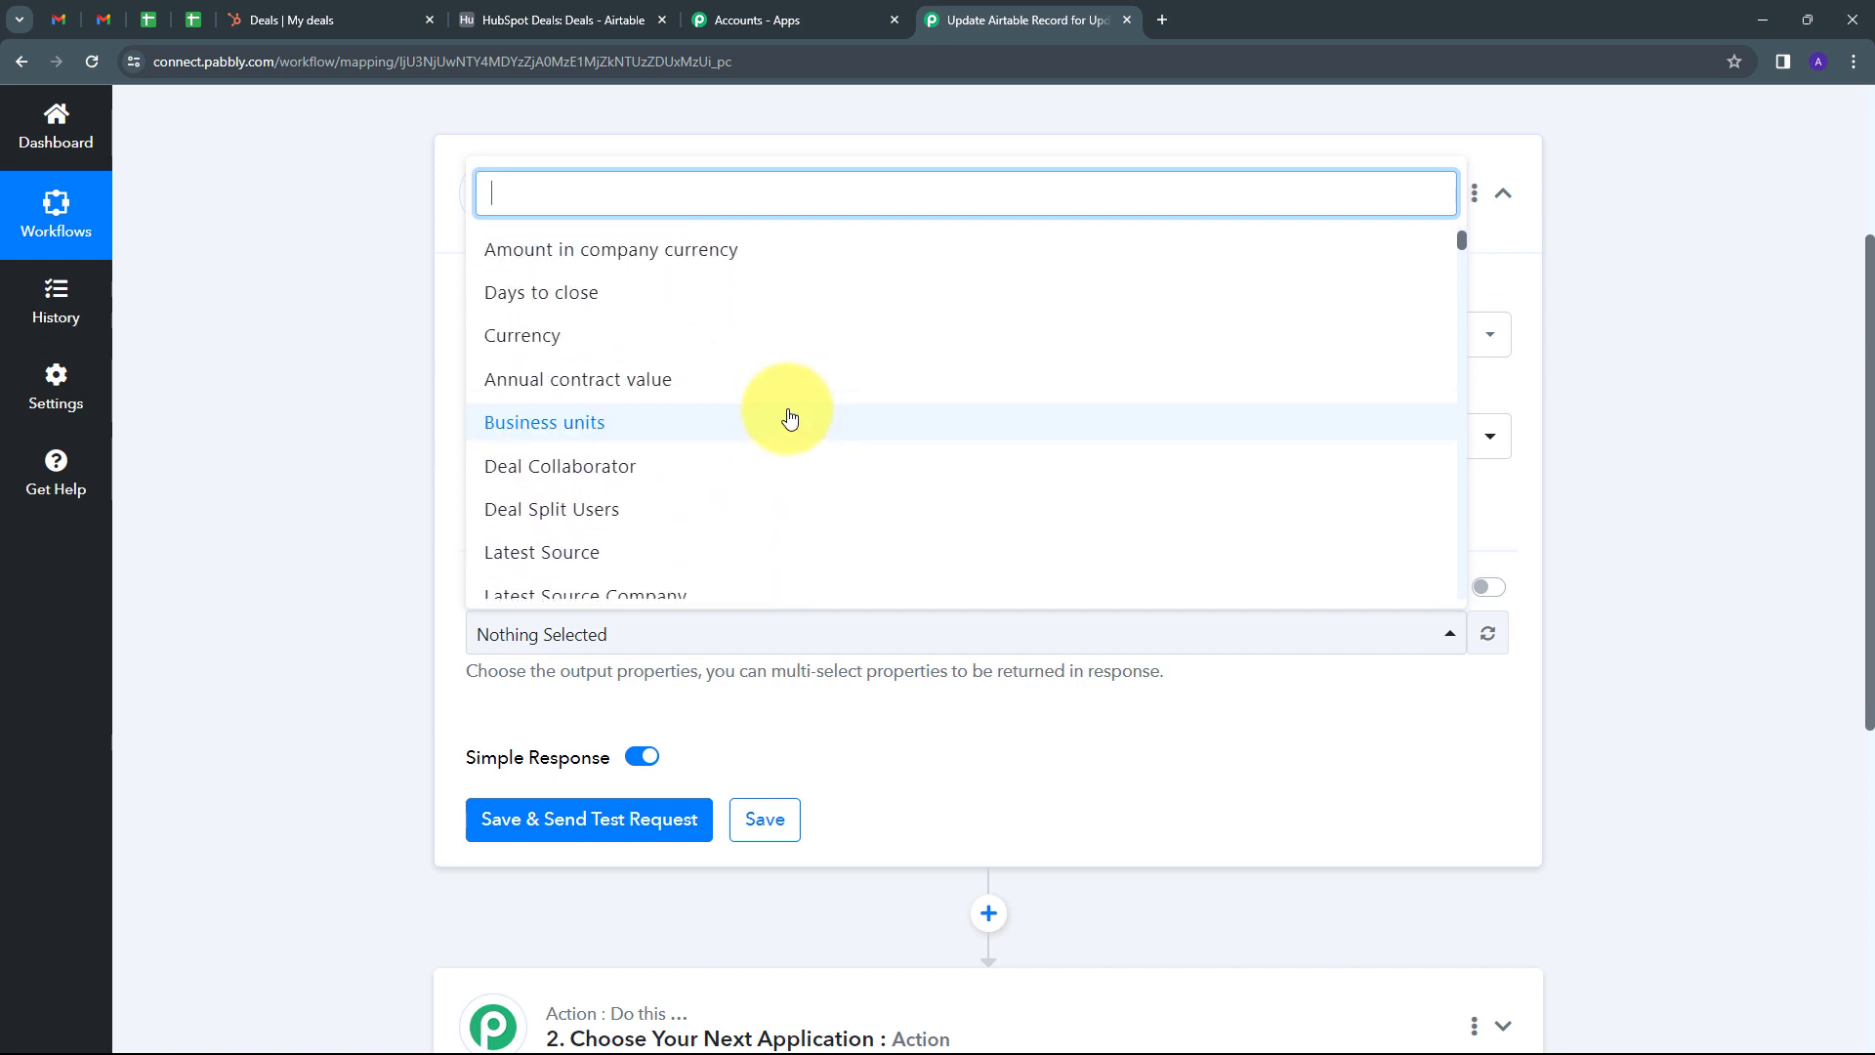
{"action": "scroll", "coordinate": [789, 418], "scroll_direction": "down", "scroll_amount": 10}
{"action": "scroll", "coordinate": [789, 414], "scroll_direction": "up", "scroll_amount": 10}
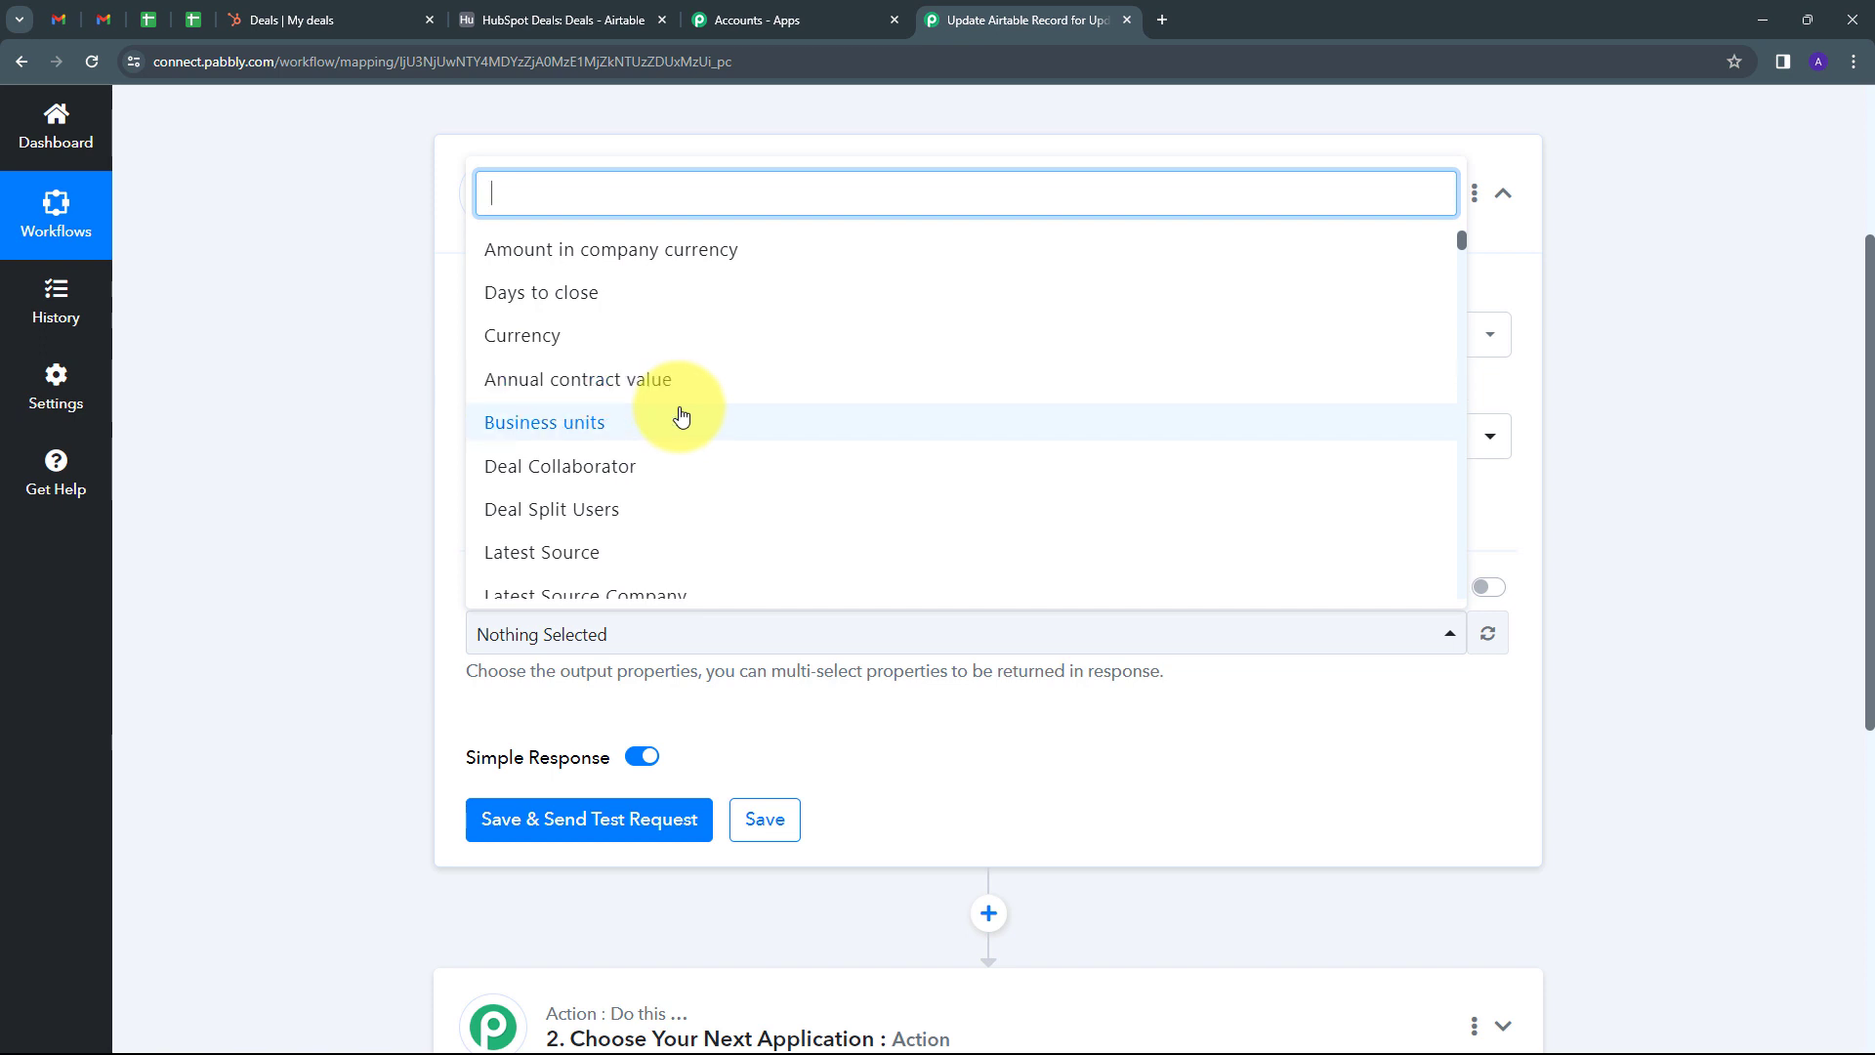
{"action": "left_click", "coordinate": [564, 16]}
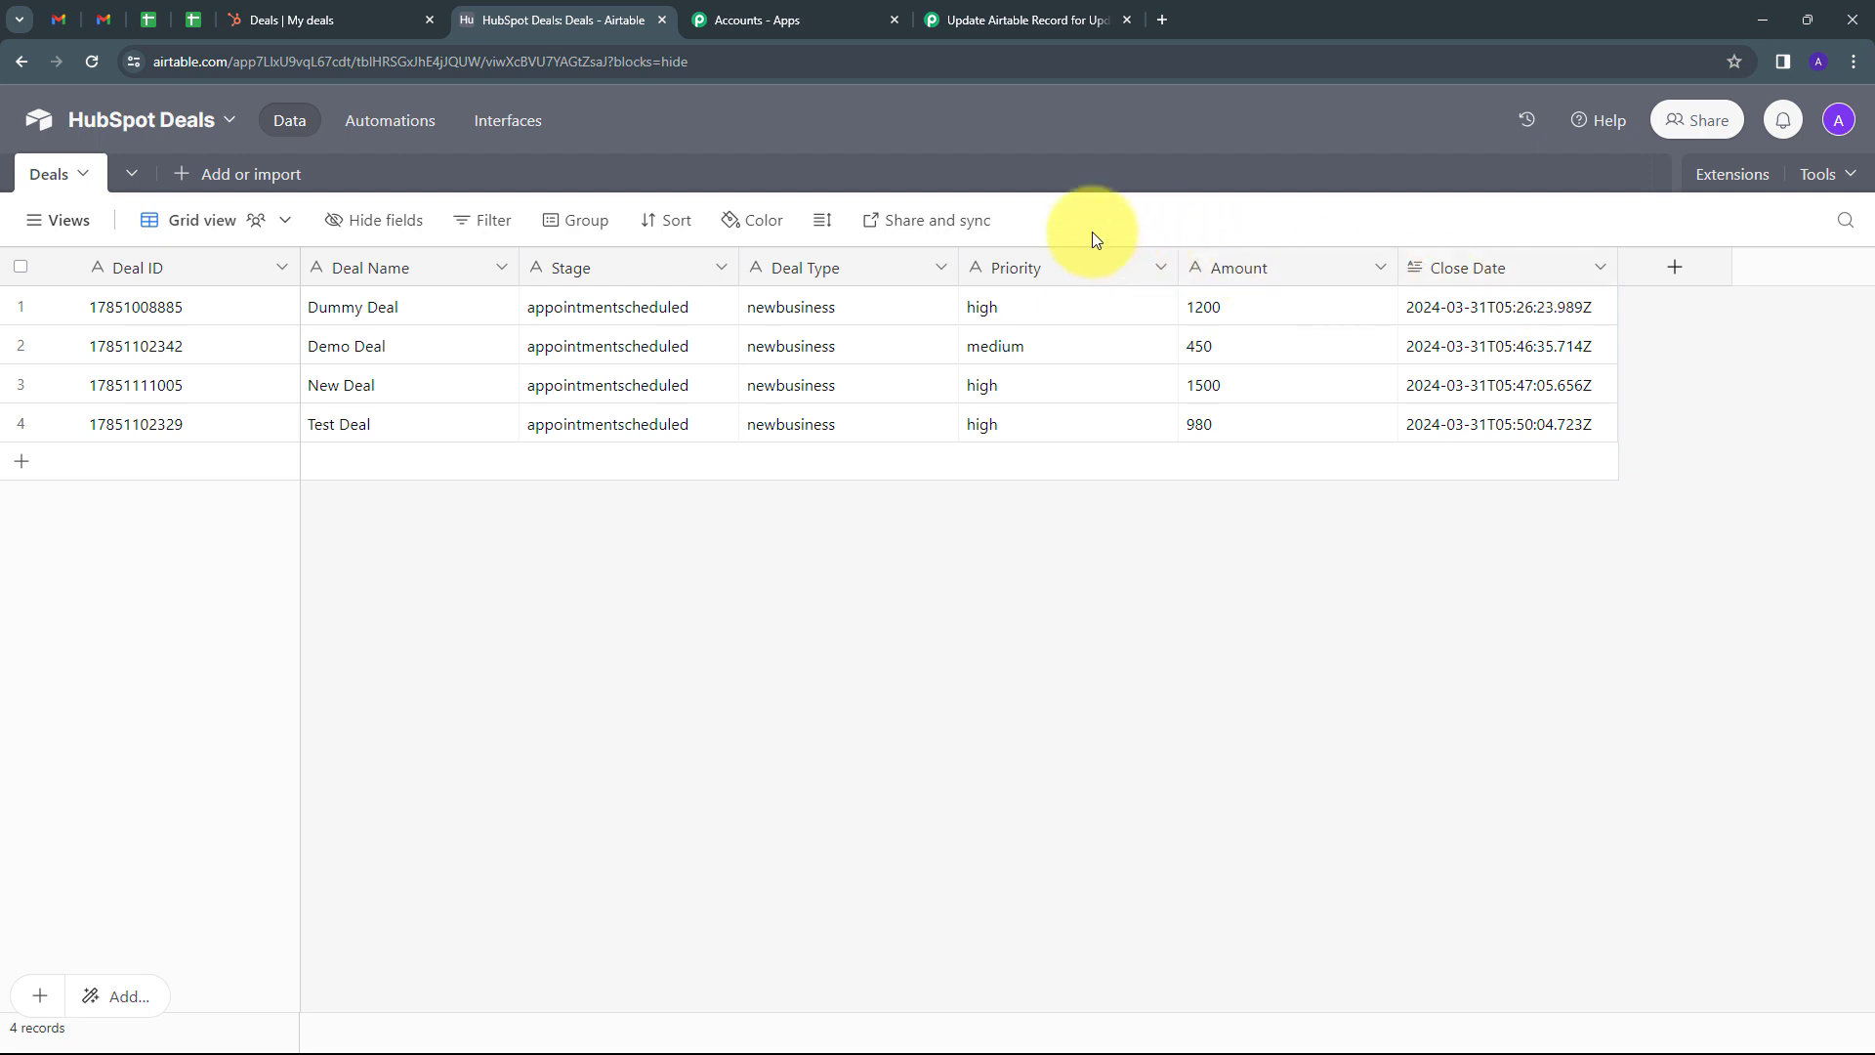
{"action": "left_click", "coordinate": [1000, 9]}
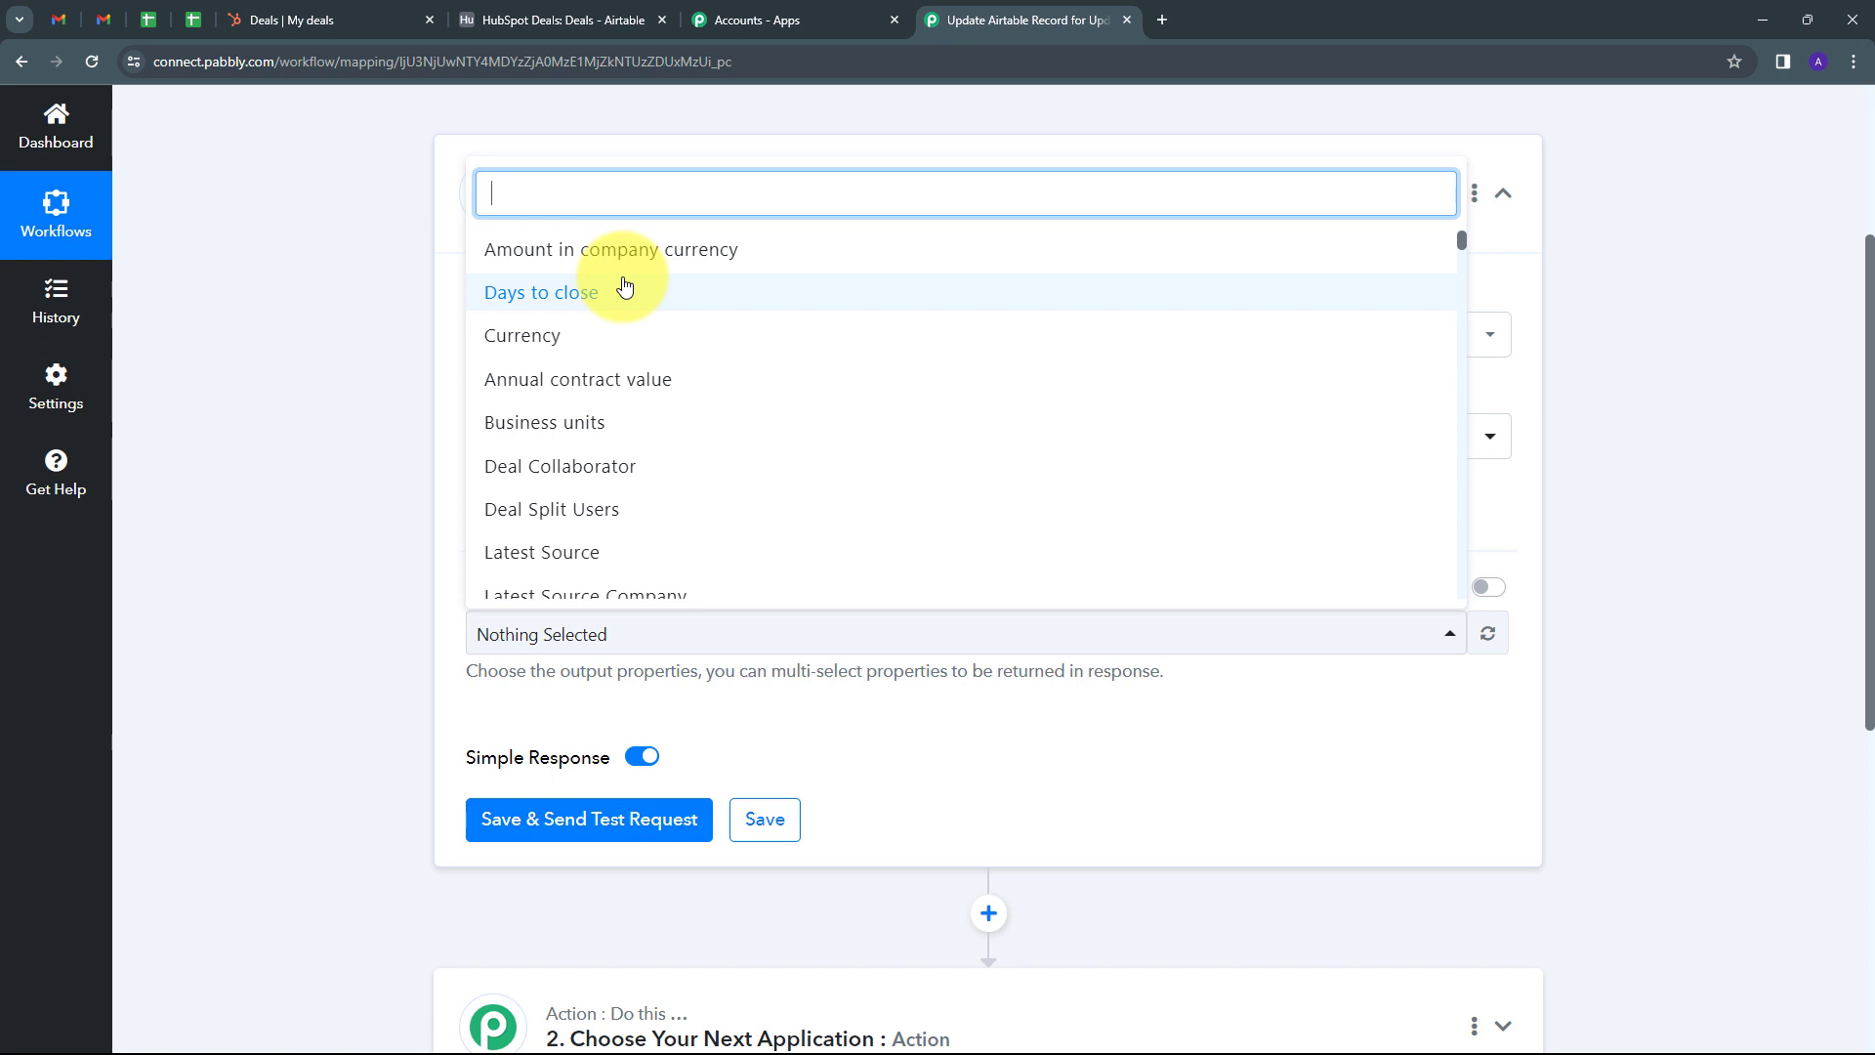
{"action": "type", "text": "Reco"}
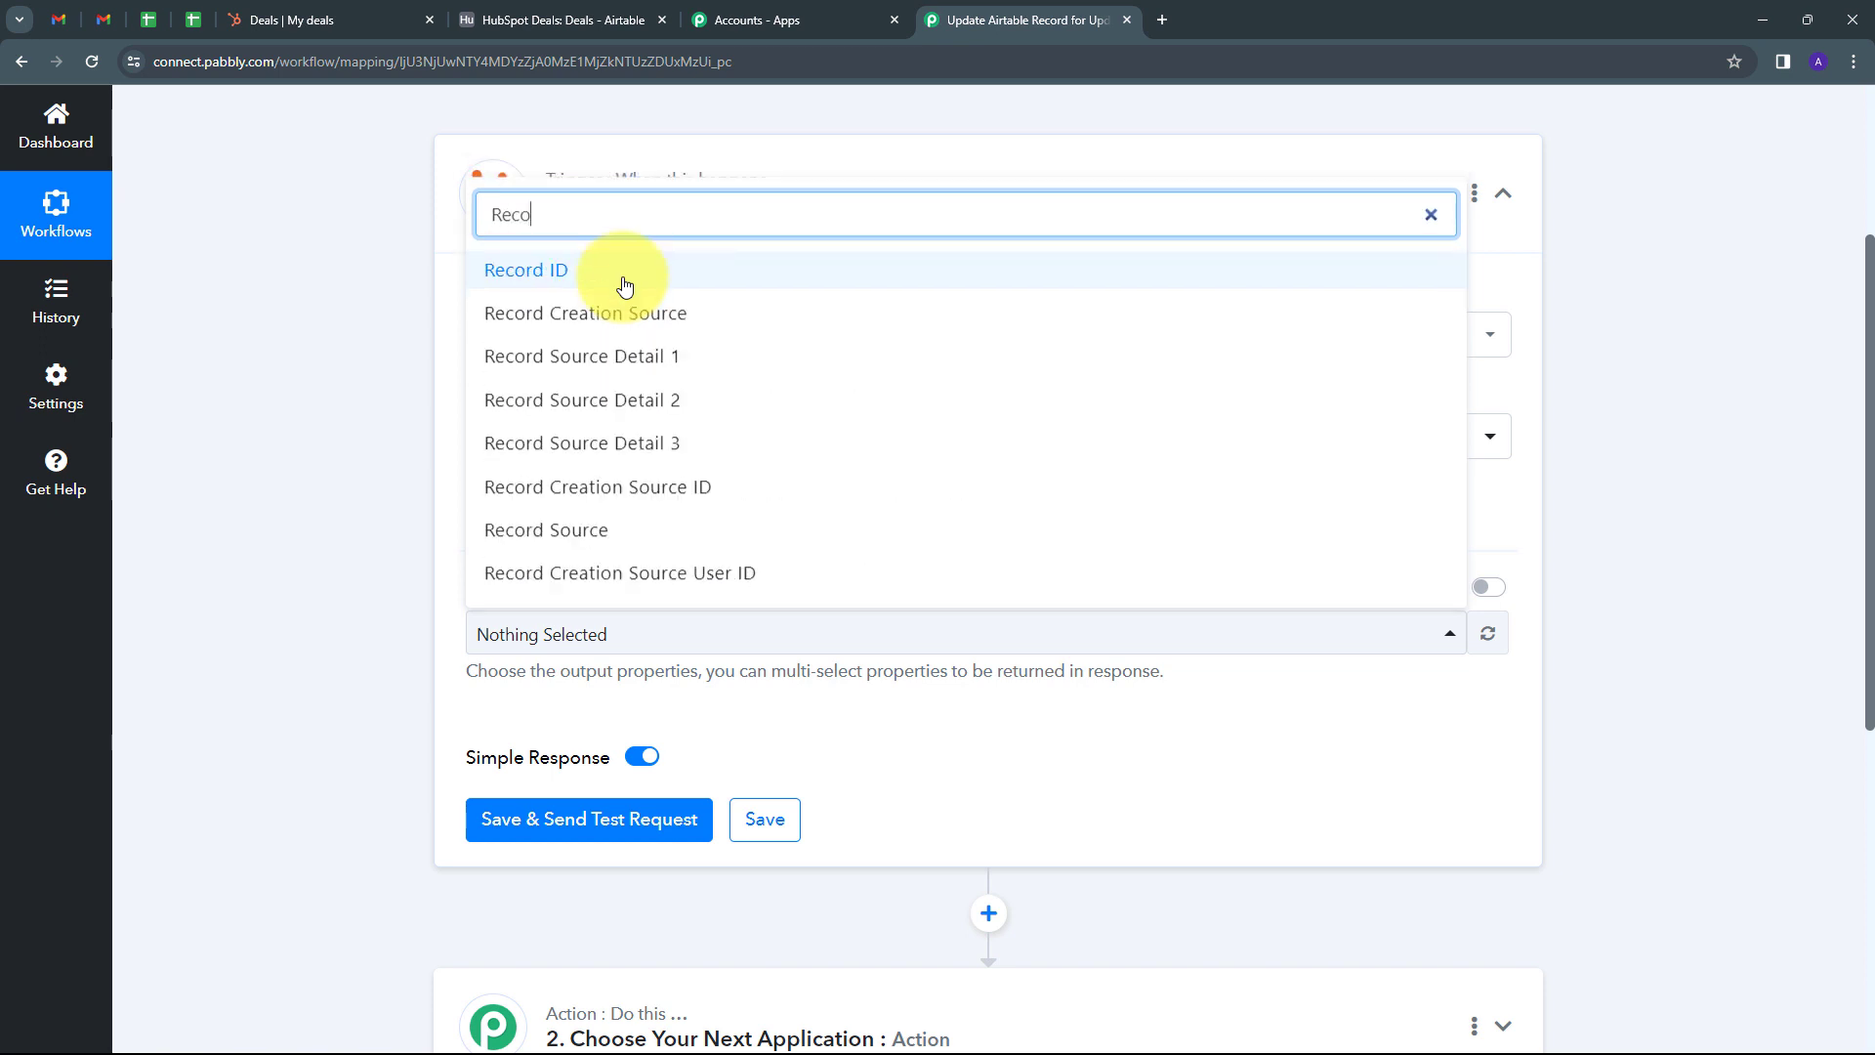
{"action": "type", "text": "rd Id"}
{"action": "left_click", "coordinate": [549, 582]}
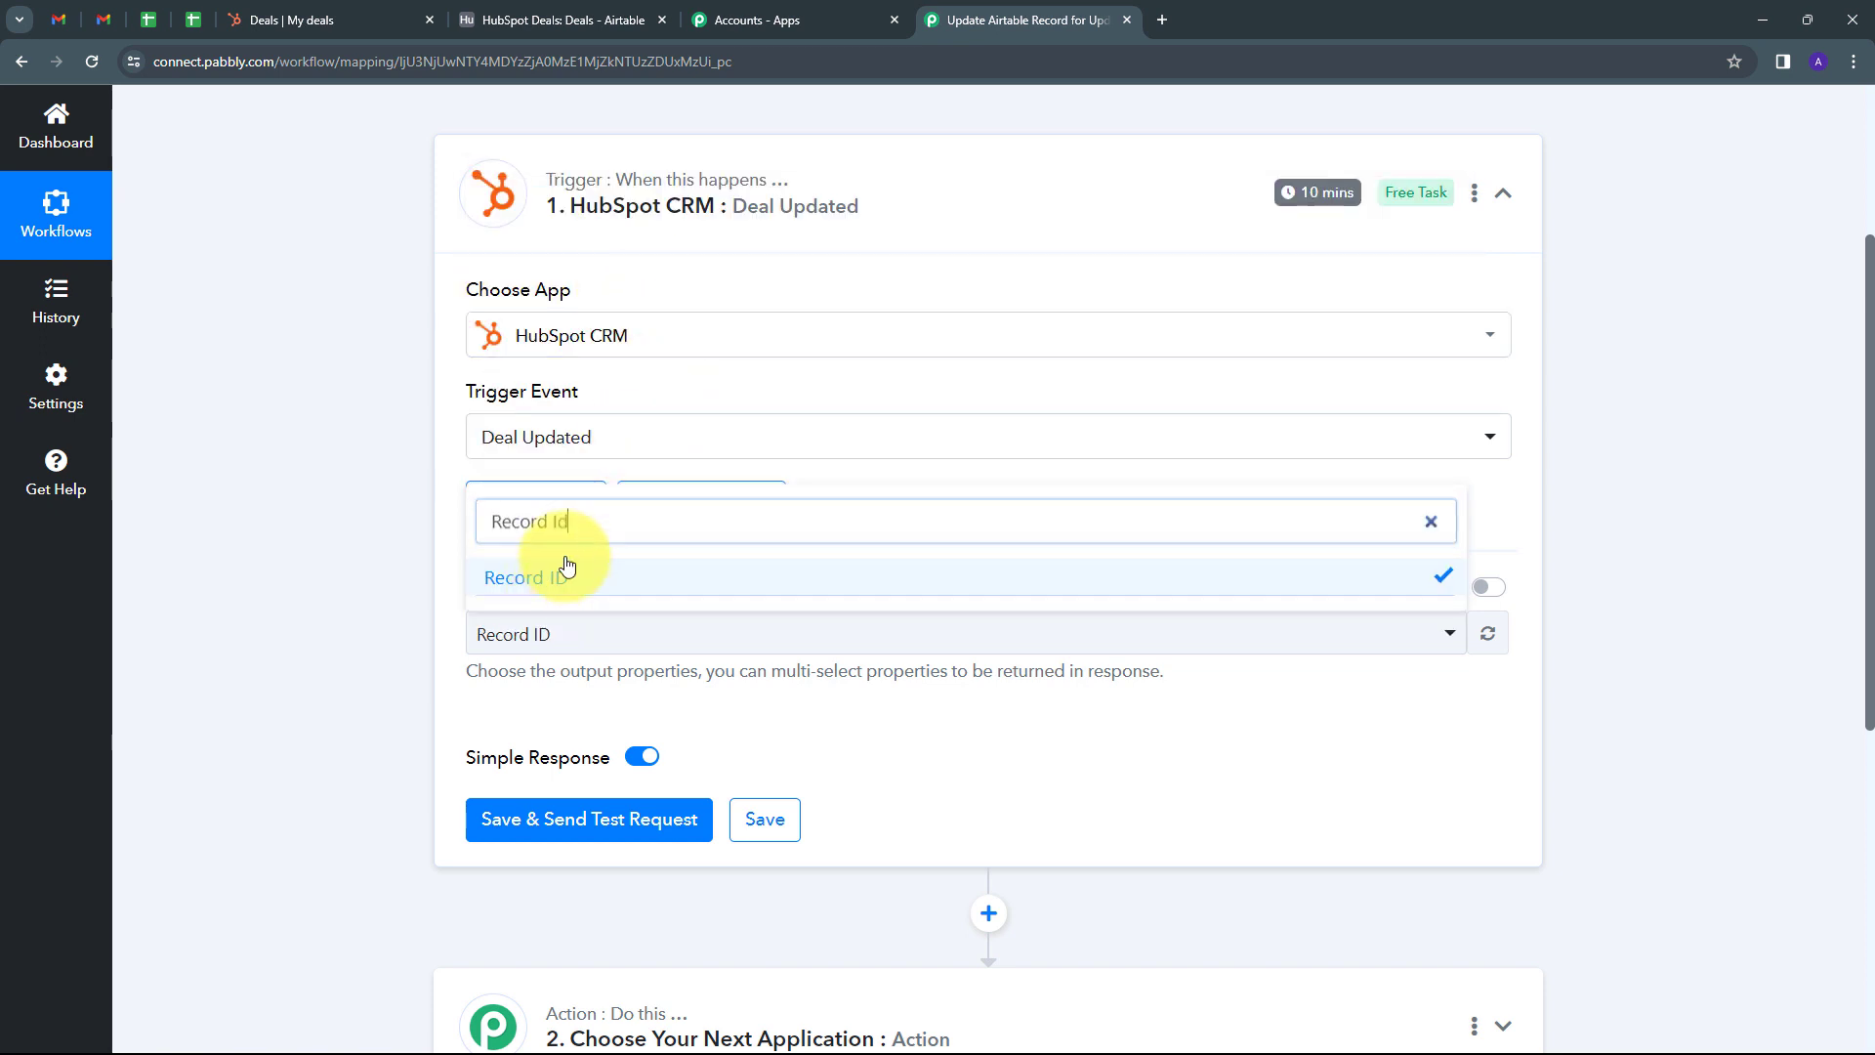
Step: Add Deal Name, Deal Type and Deal Stage to the HubSpot trigger's output properties
{"action": "triple_click", "coordinate": [538, 520]}
{"action": "key", "text": "BackSpace"}
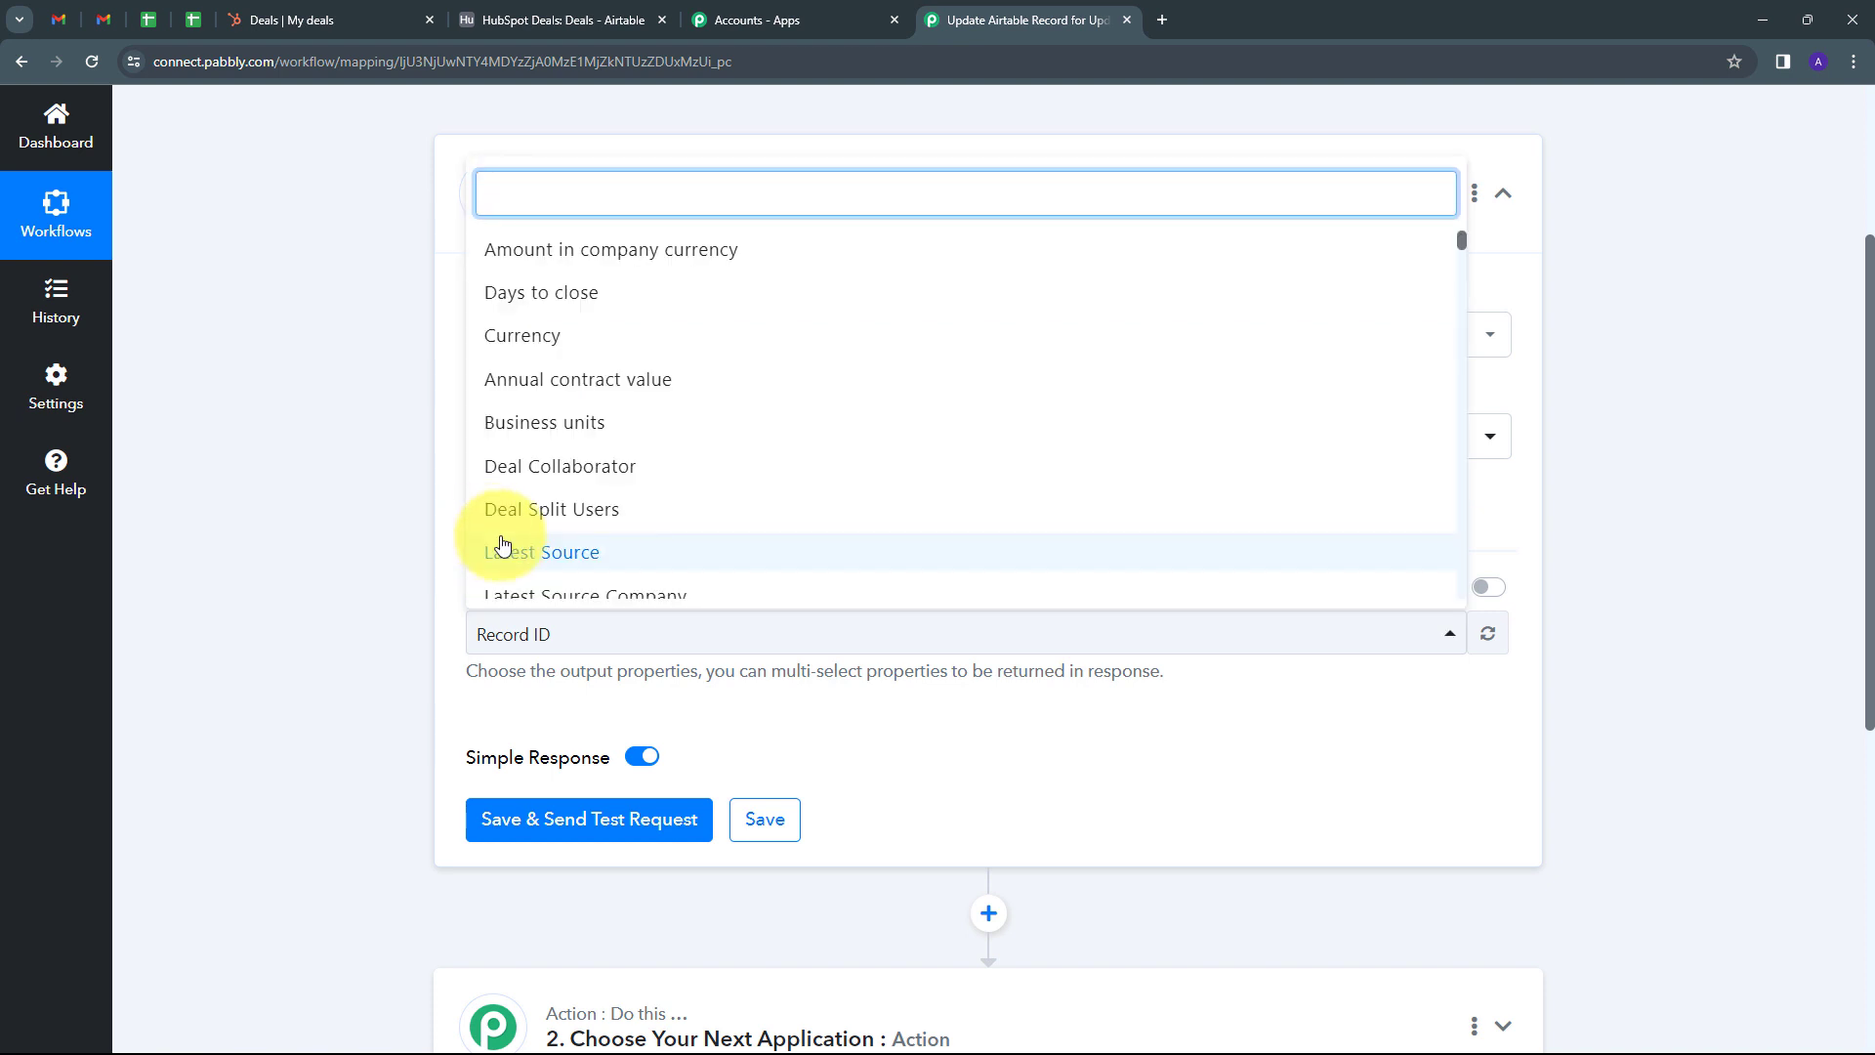
{"action": "type", "text": "Deal name"}
{"action": "left_click", "coordinate": [535, 578]}
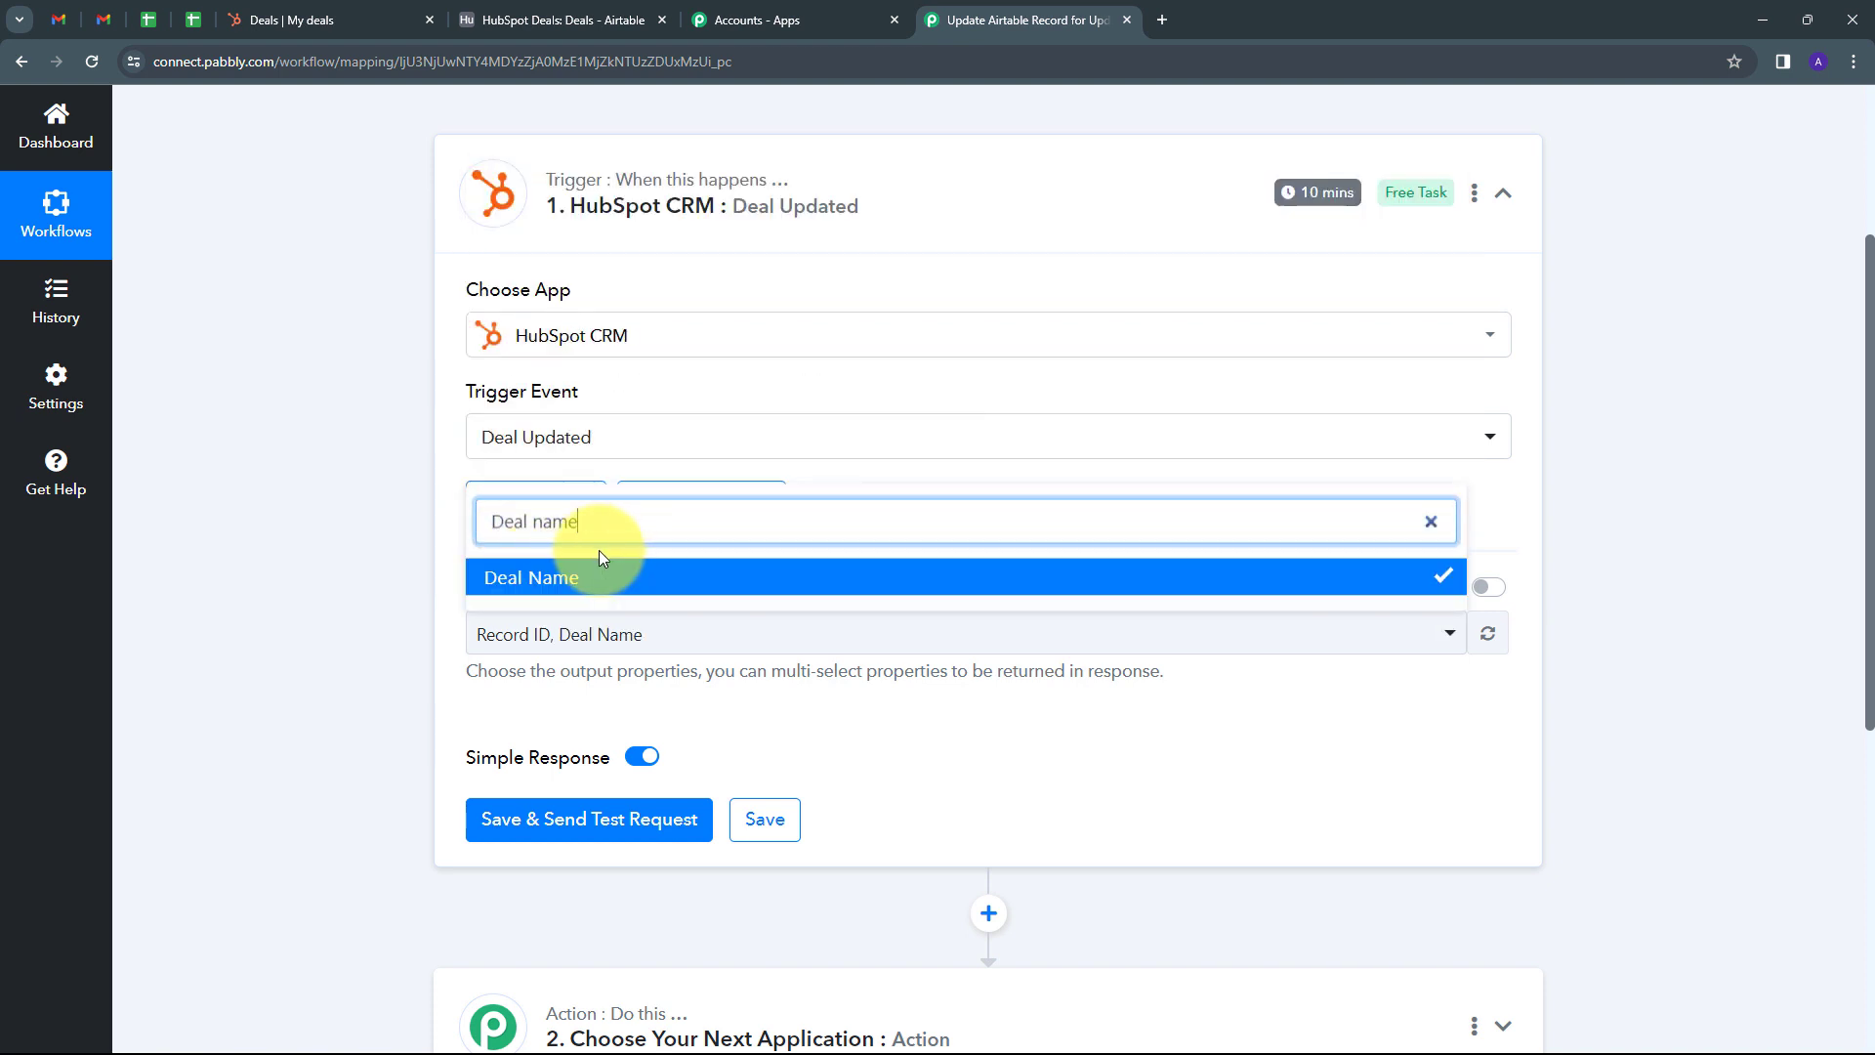
{"action": "left_click_drag", "start_coordinate": [584, 523], "coordinate": [497, 528]}
{"action": "left_click", "coordinate": [460, 531]}
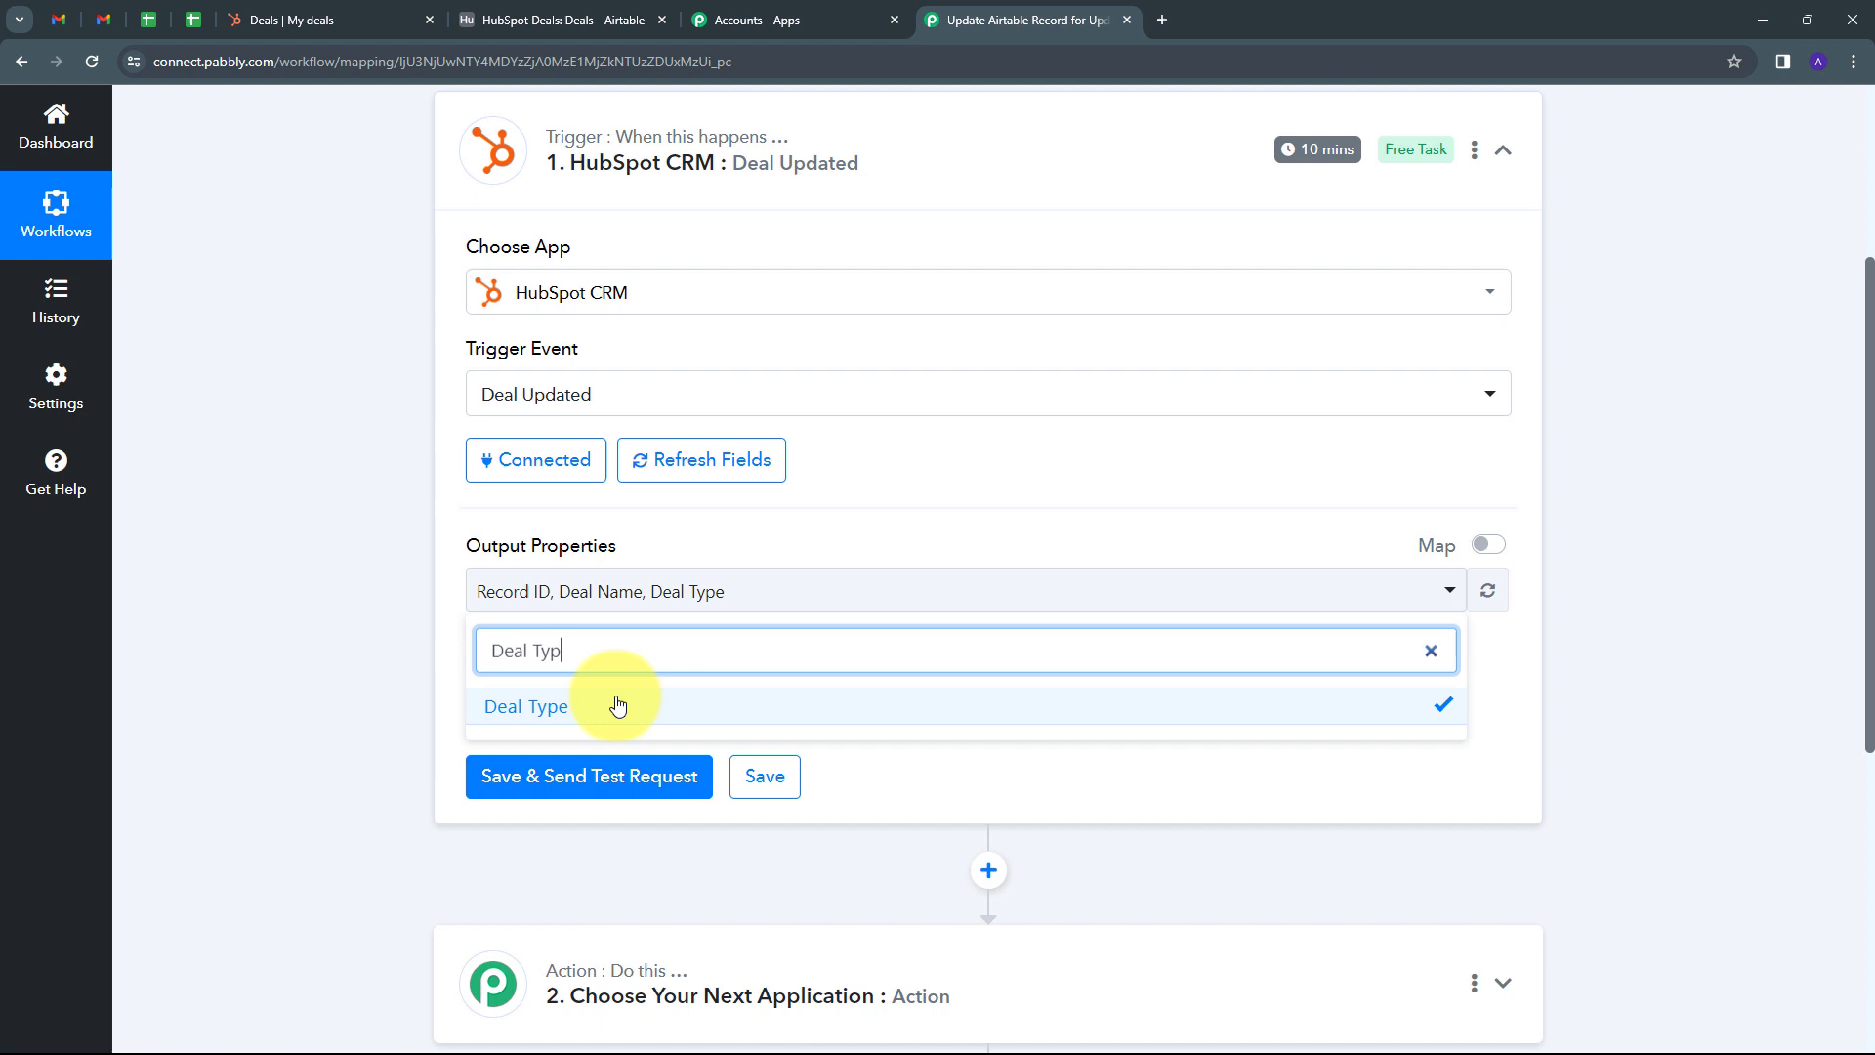
{"action": "key", "text": "ctrl+a"}
{"action": "key", "text": "BackSpace"}
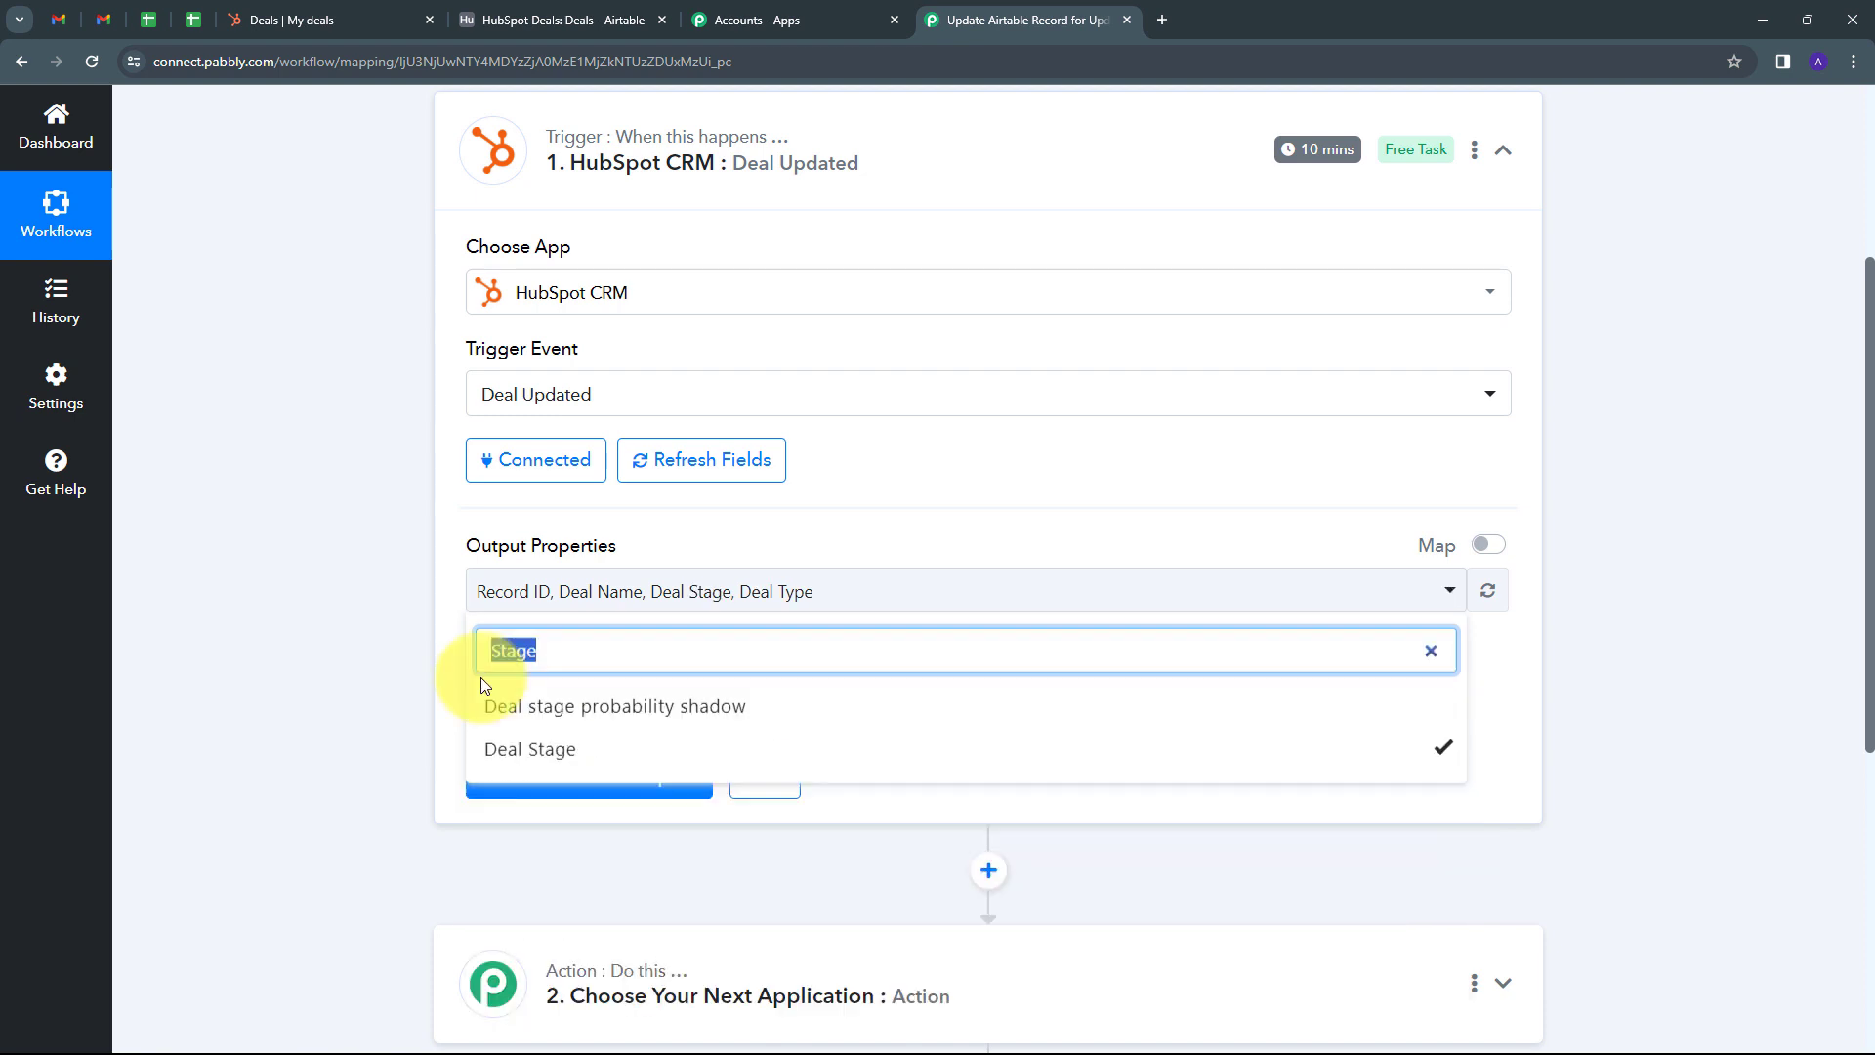
{"action": "left_click", "coordinate": [486, 684]}
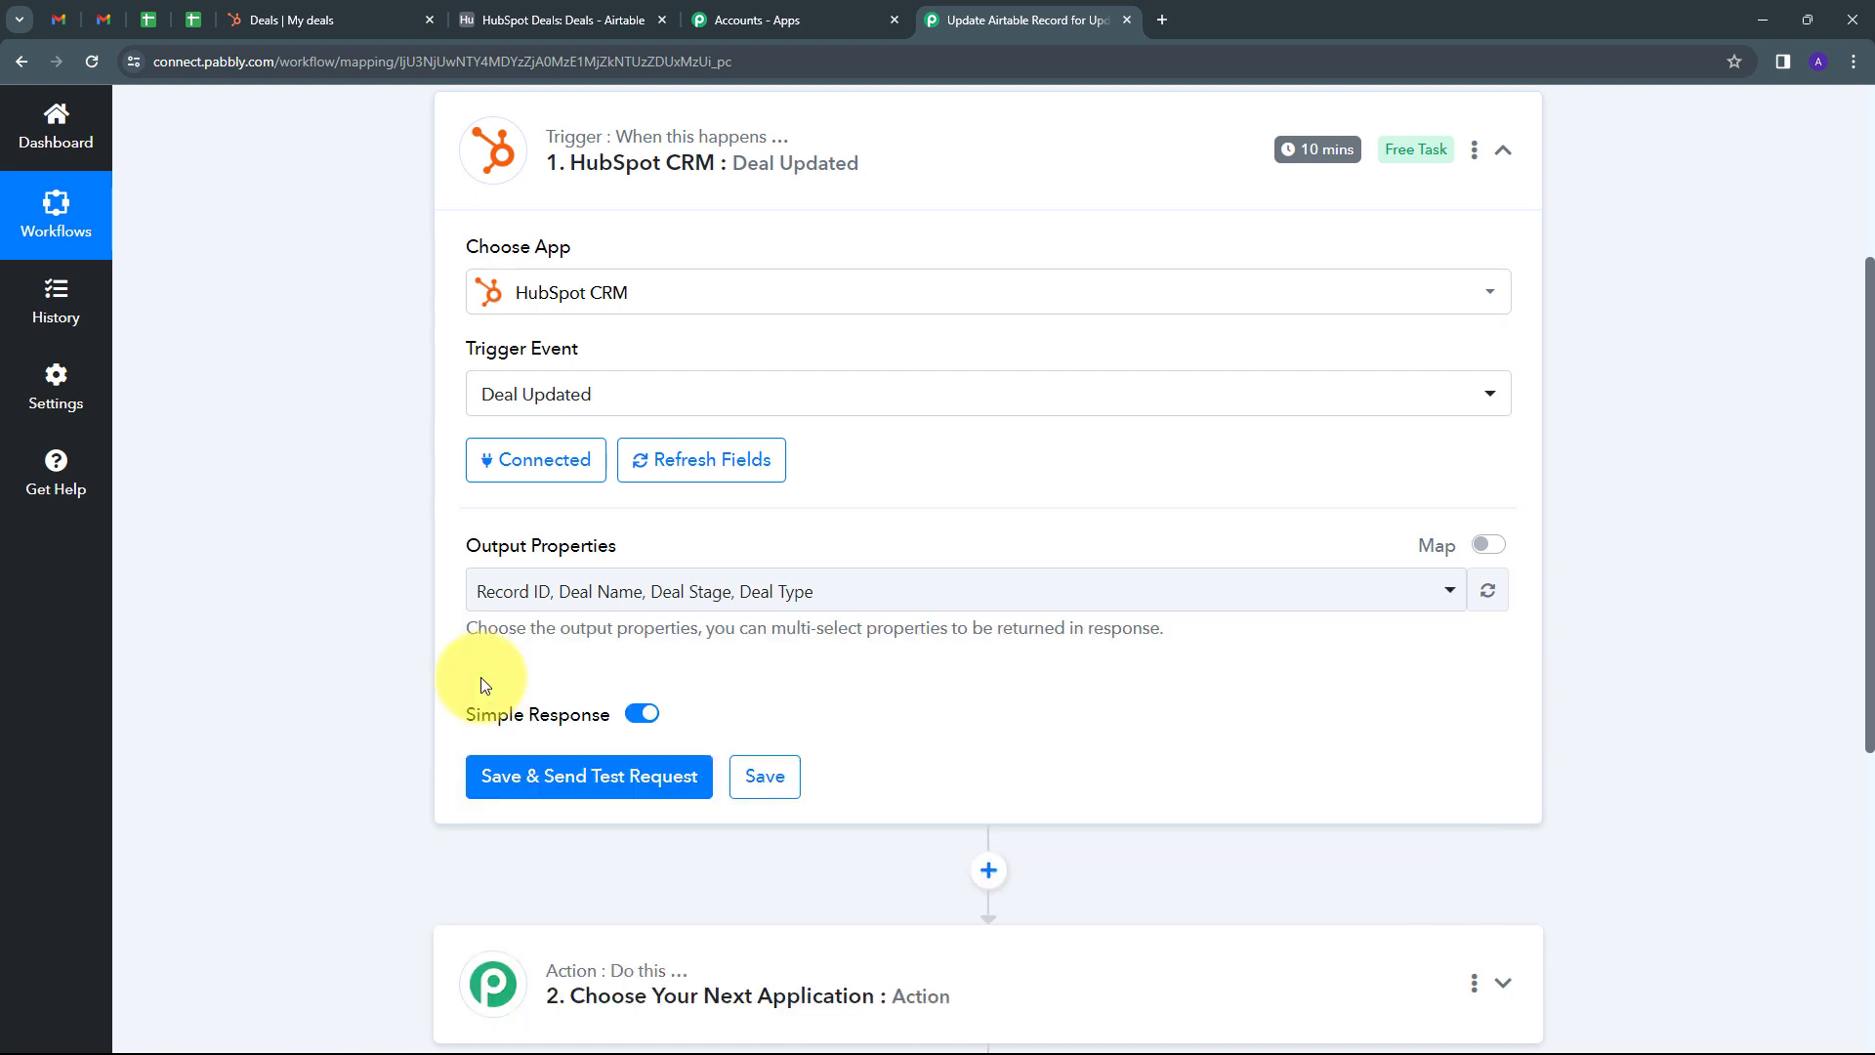
Step: Add Amount, Priority and Close Date to the HubSpot trigger's output properties
{"action": "left_click", "coordinate": [957, 591]}
{"action": "type", "text": "amount"}
{"action": "scroll", "coordinate": [962, 850], "scroll_direction": "down", "scroll_amount": 3}
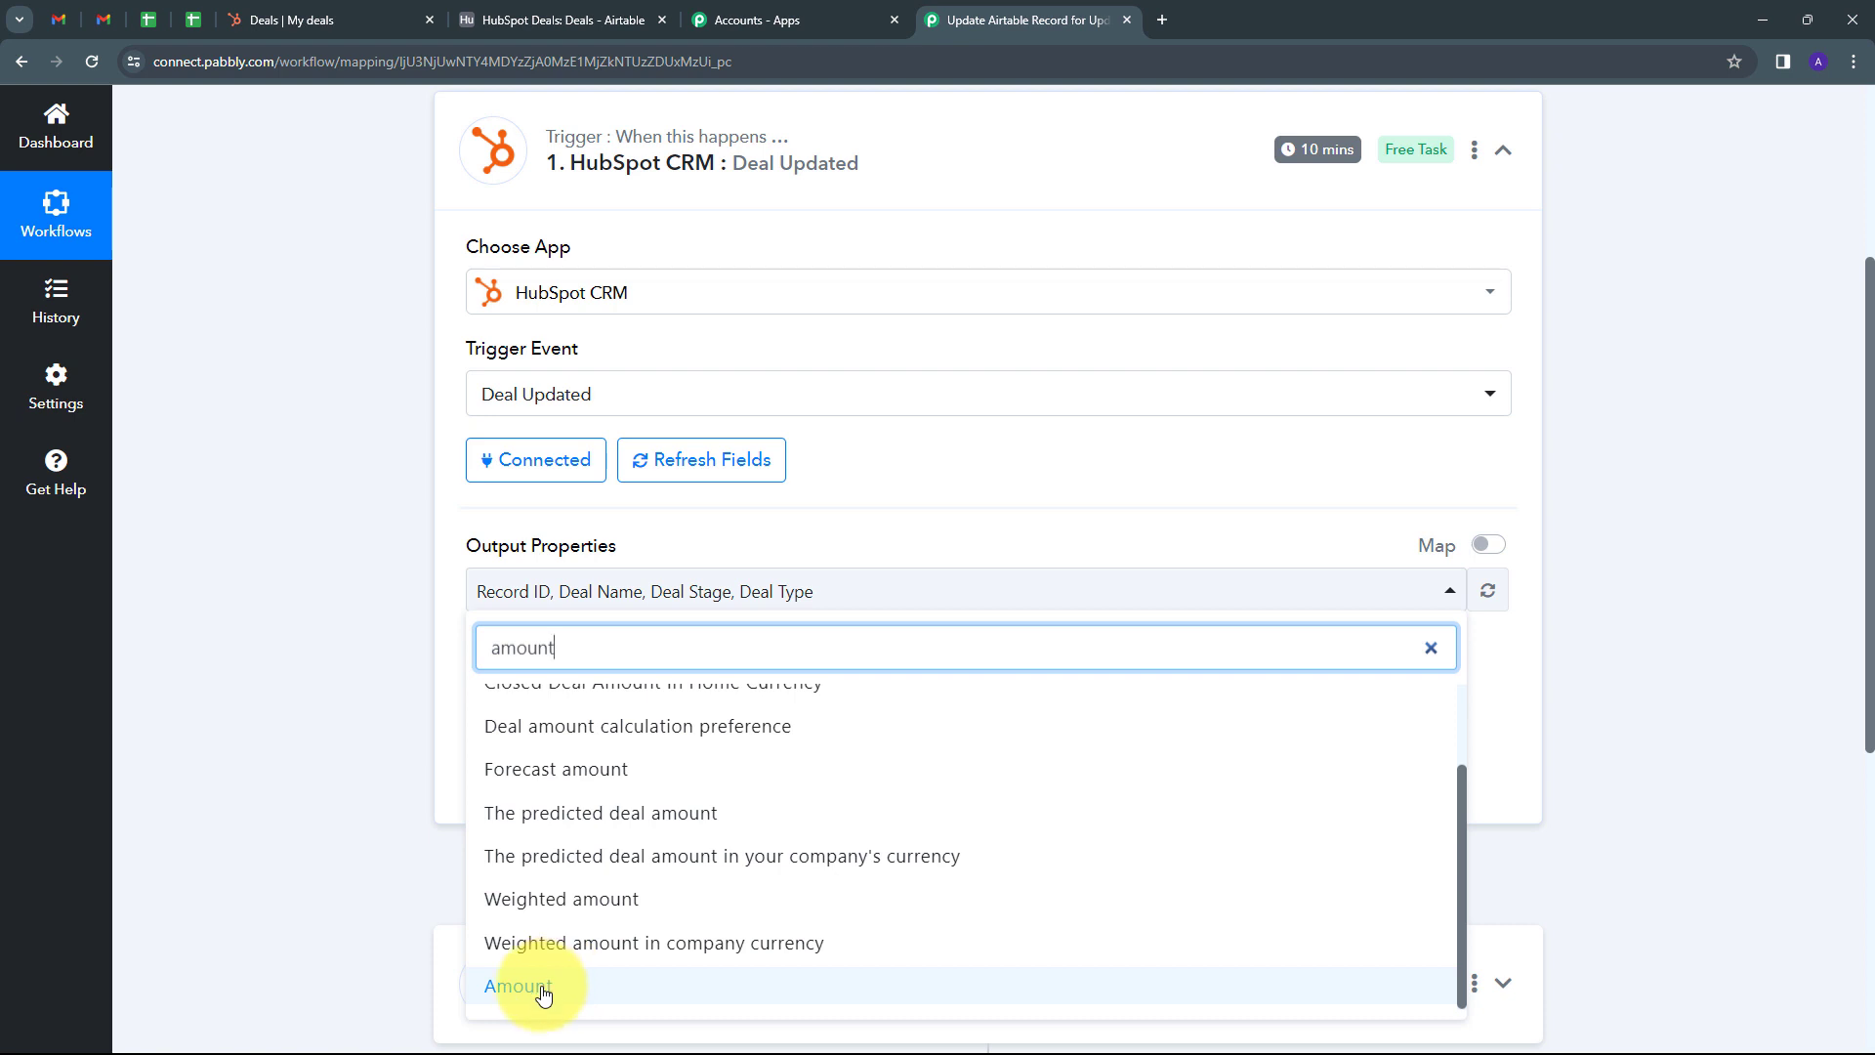
{"action": "left_click", "coordinate": [545, 989]}
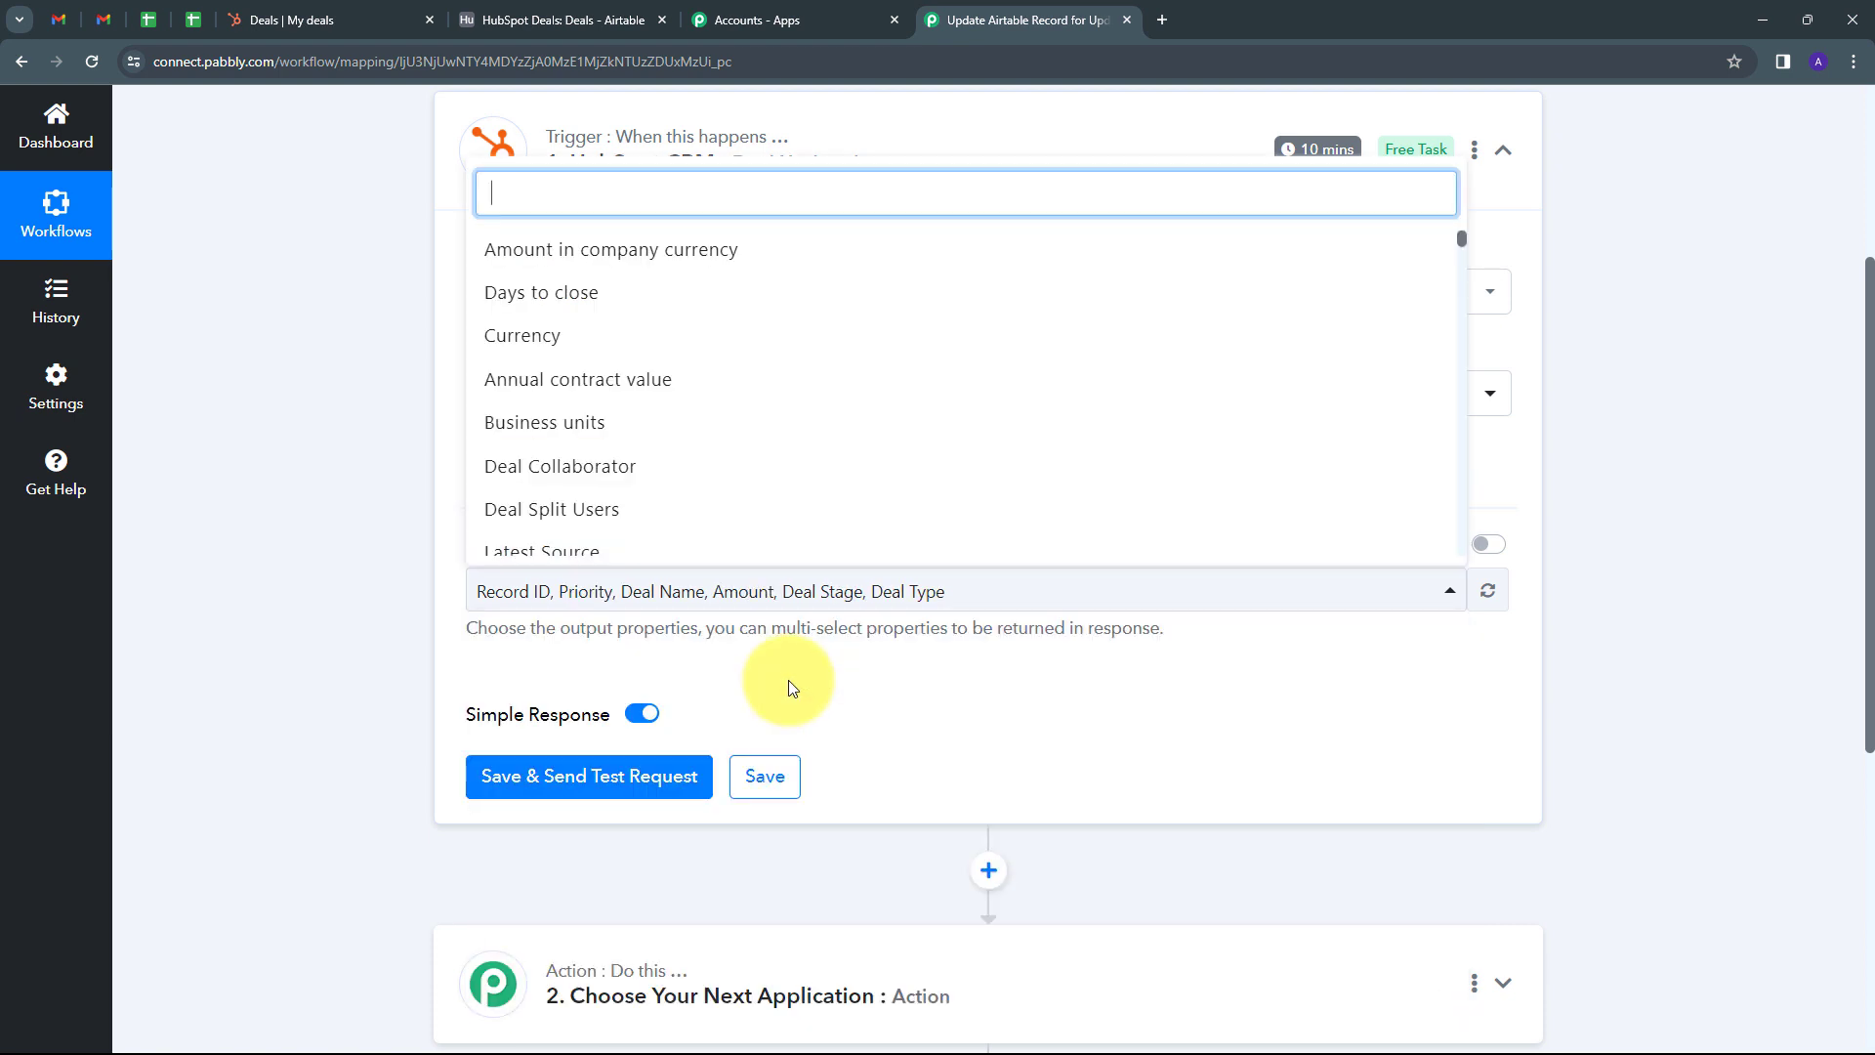
{"action": "type", "text": "Prio"}
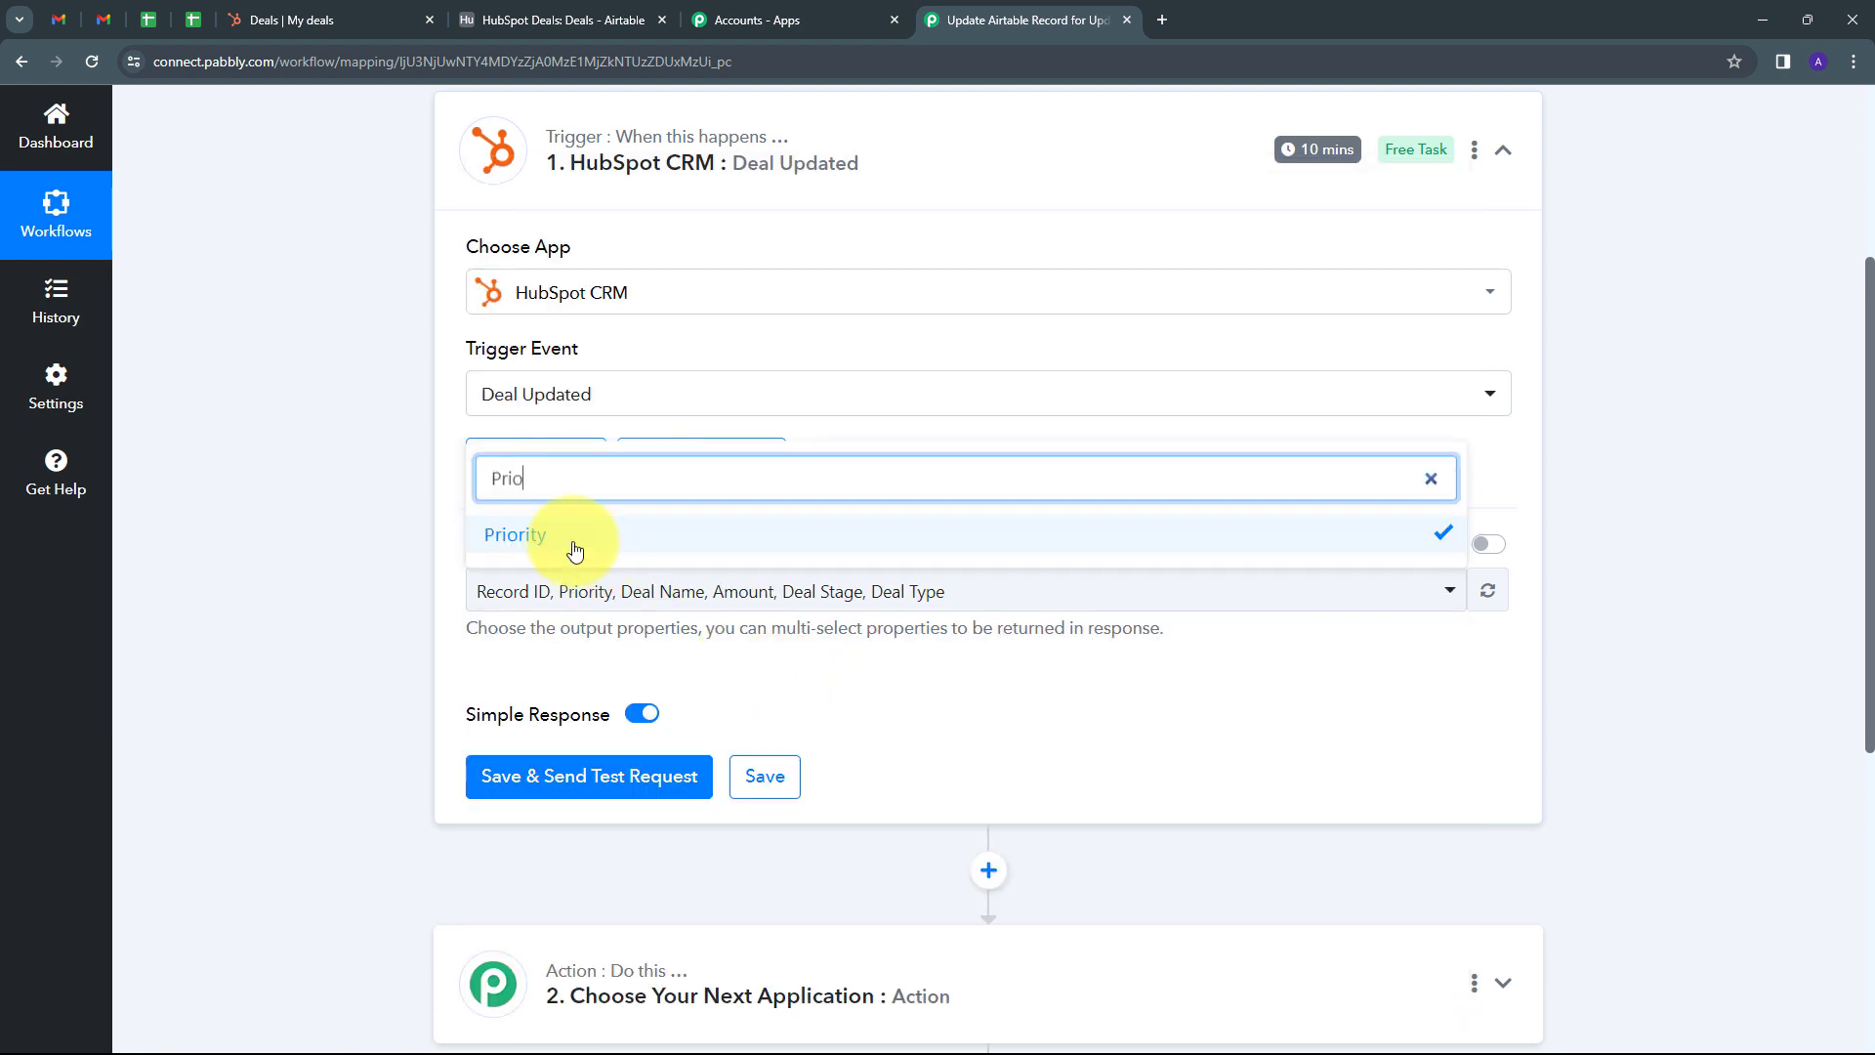
{"action": "double_click", "coordinate": [490, 487]}
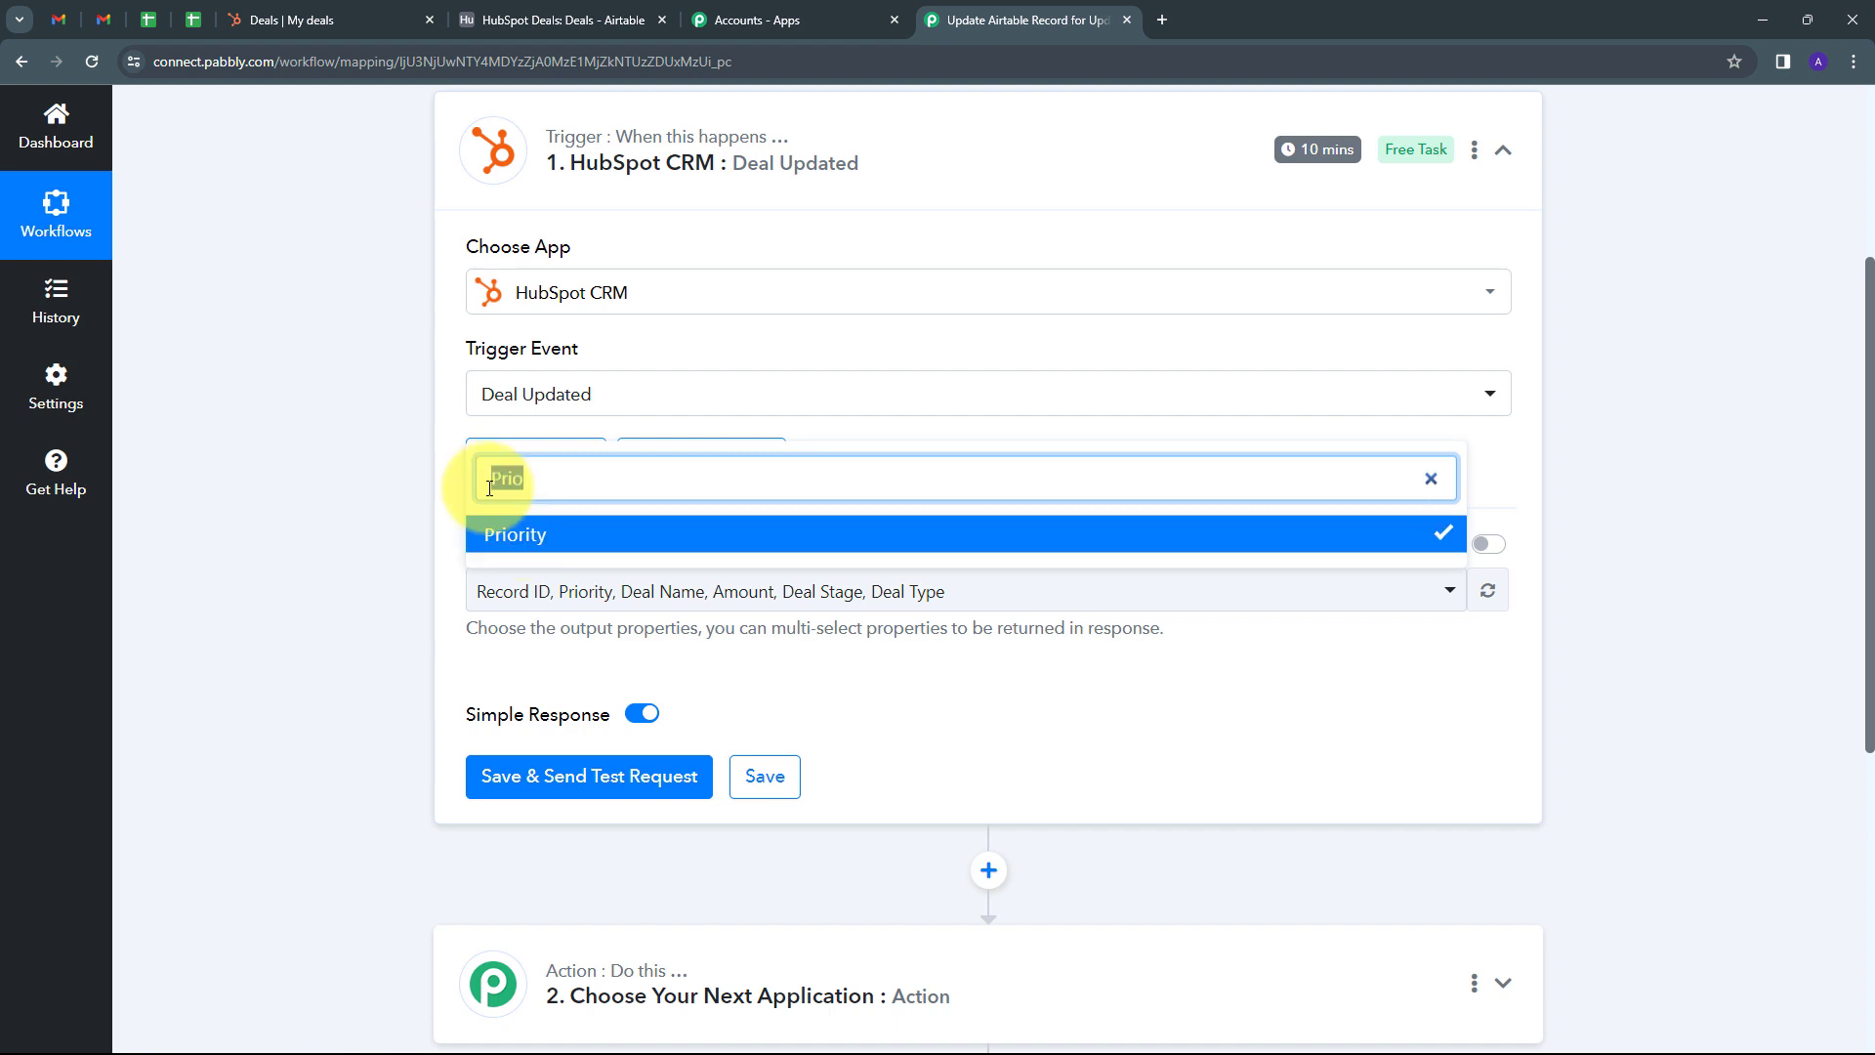
{"action": "key", "text": "BackSpace"}
{"action": "type", "text": "Close"}
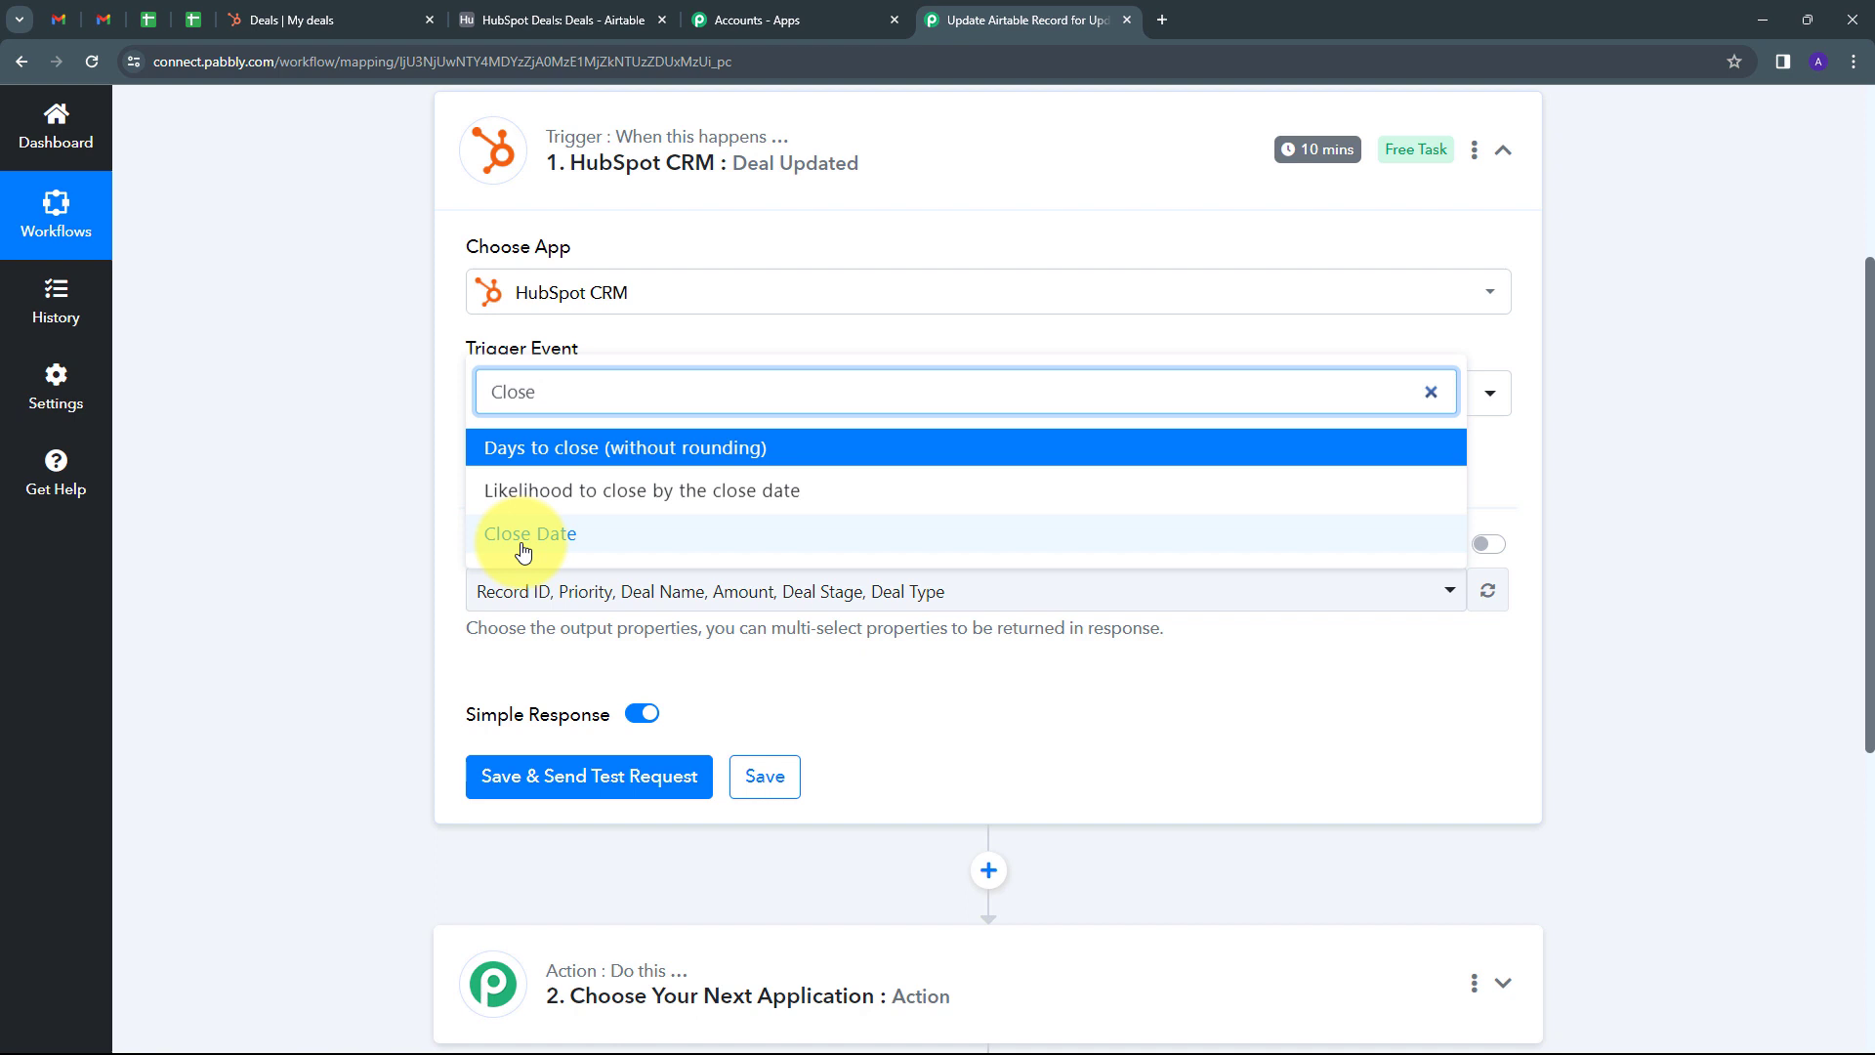
{"action": "left_click", "coordinate": [598, 539]}
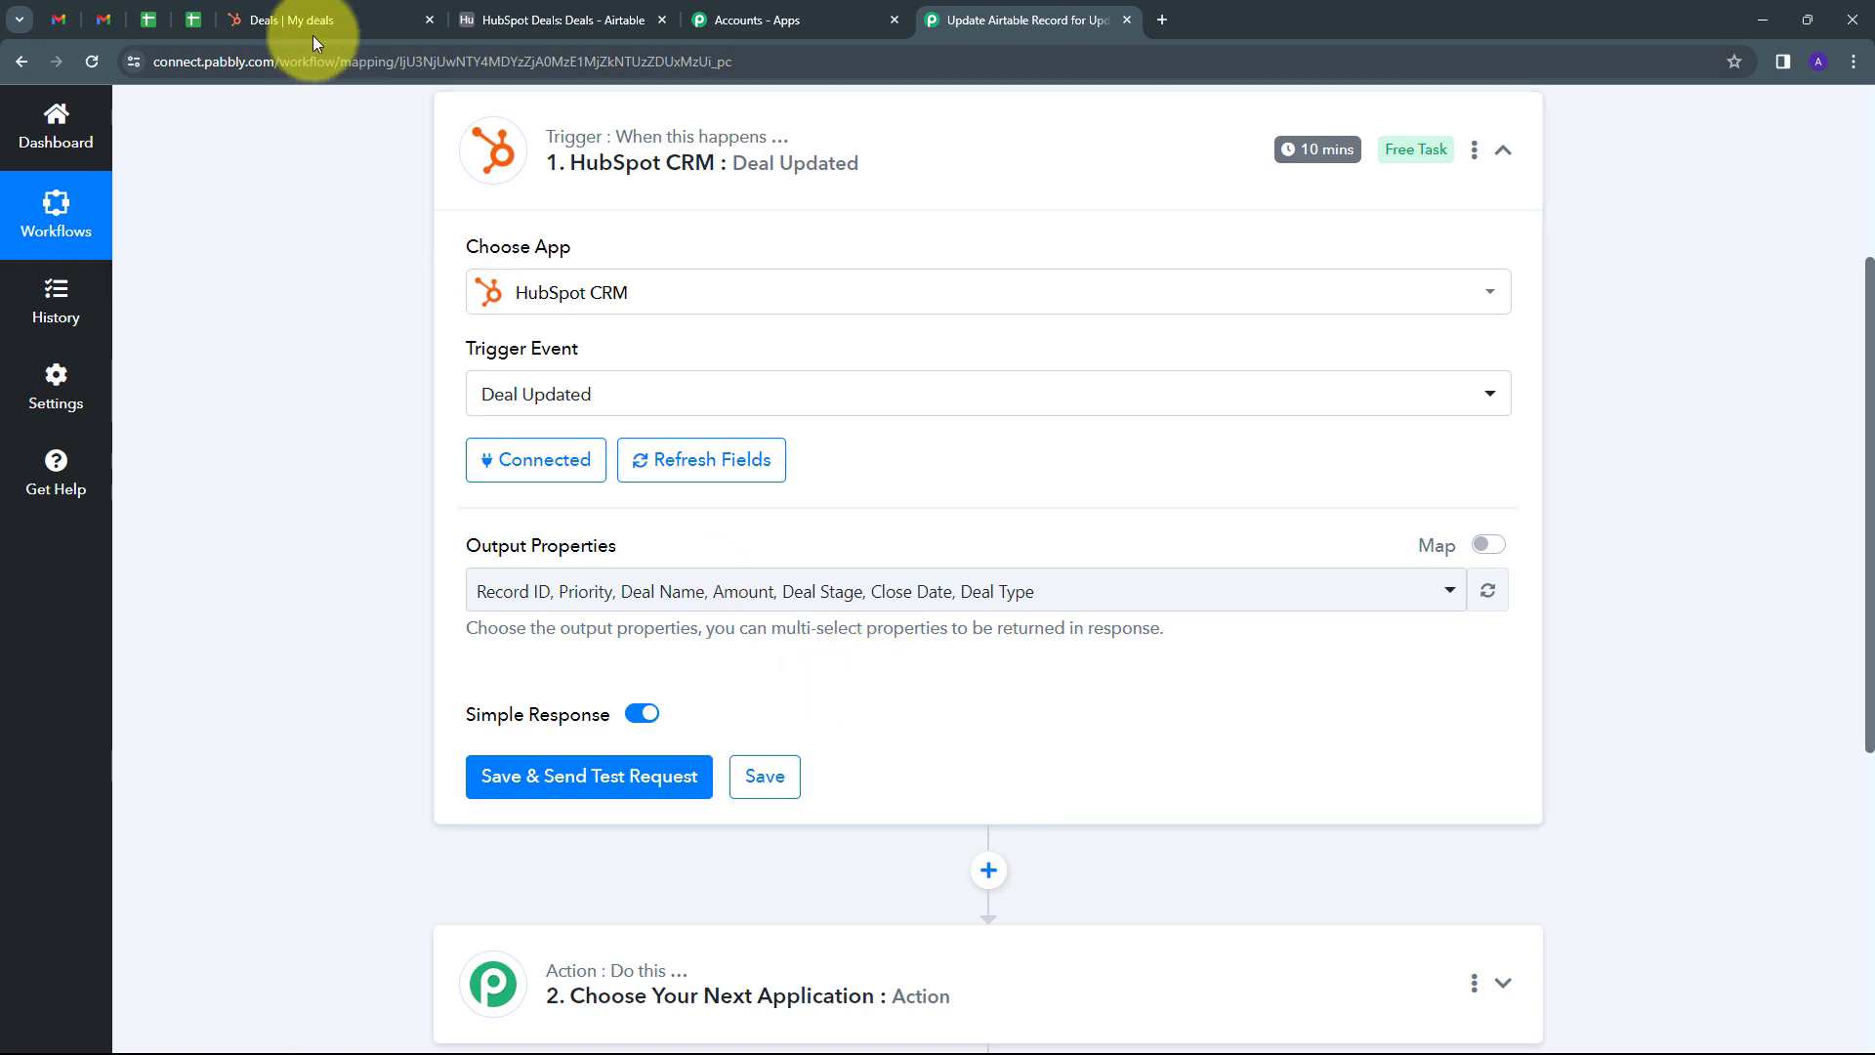
Step: Switch to HubSpot, open the "New Deal" record and set its deal amount to 1000
{"action": "left_click", "coordinate": [288, 19]}
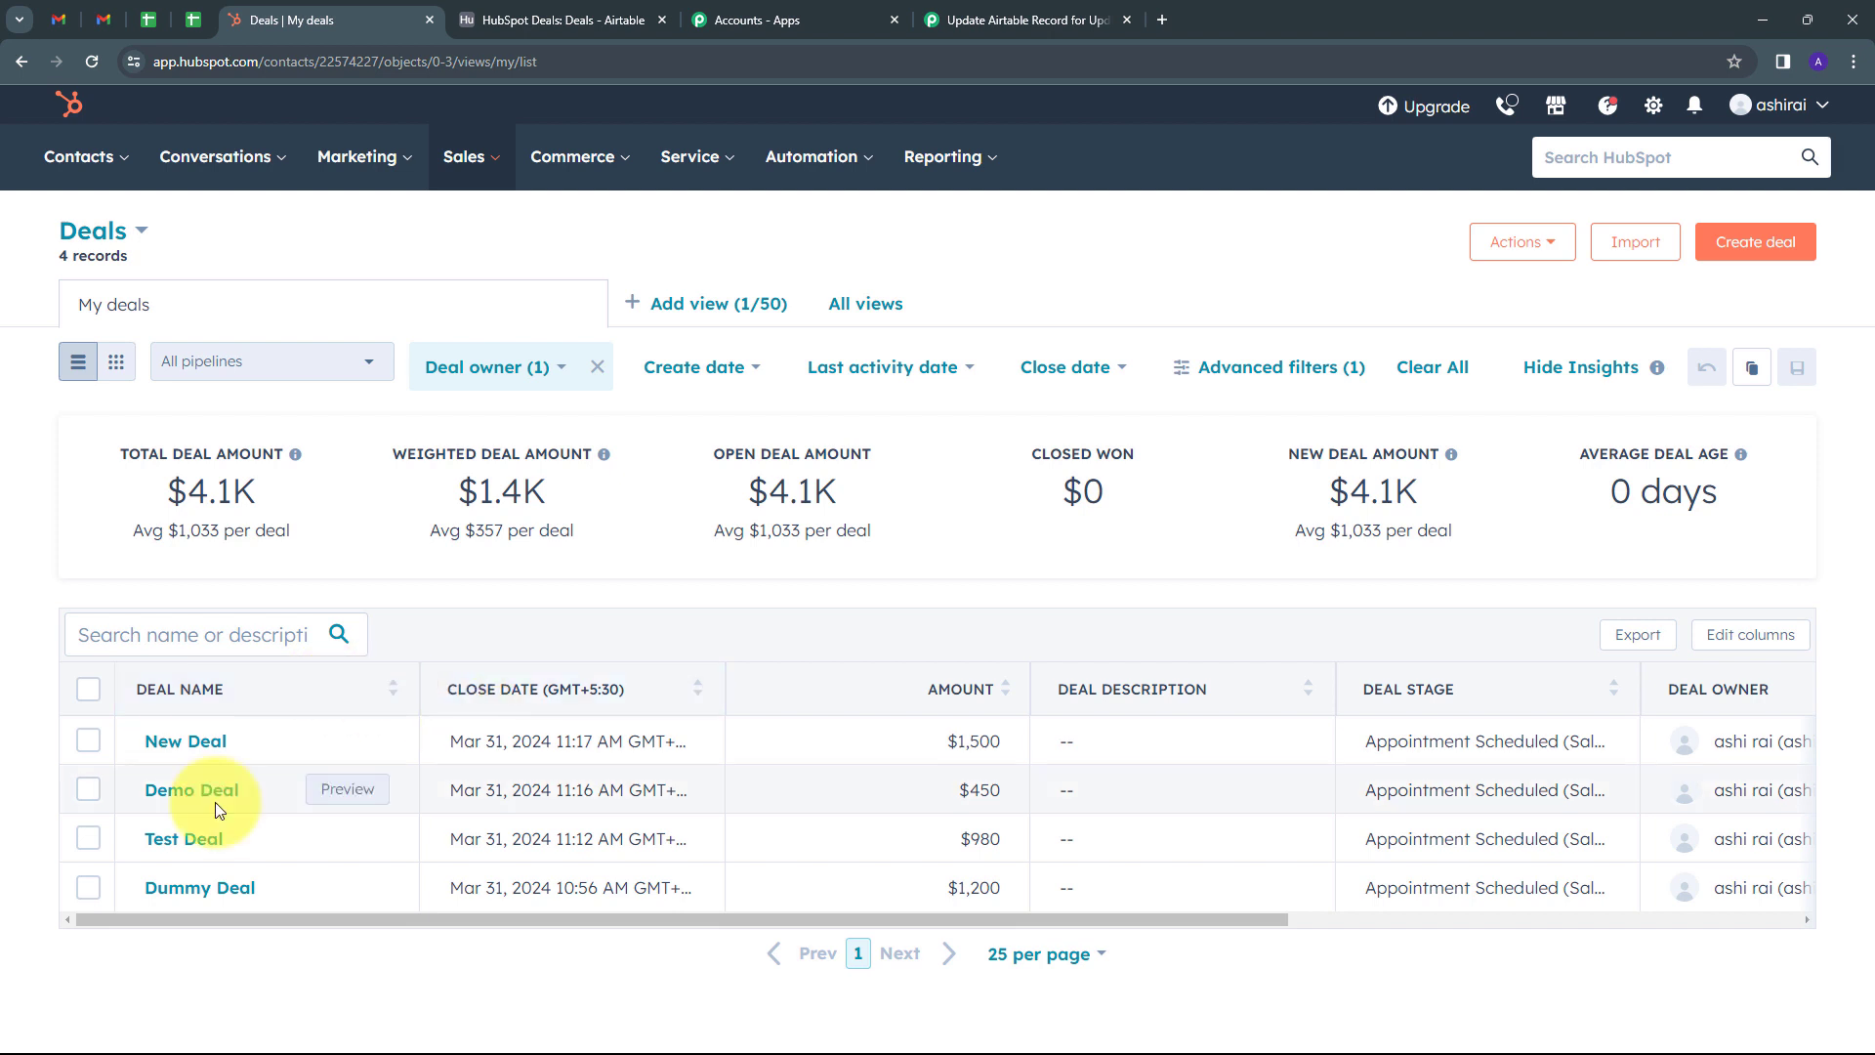
{"action": "left_click", "coordinate": [185, 744]}
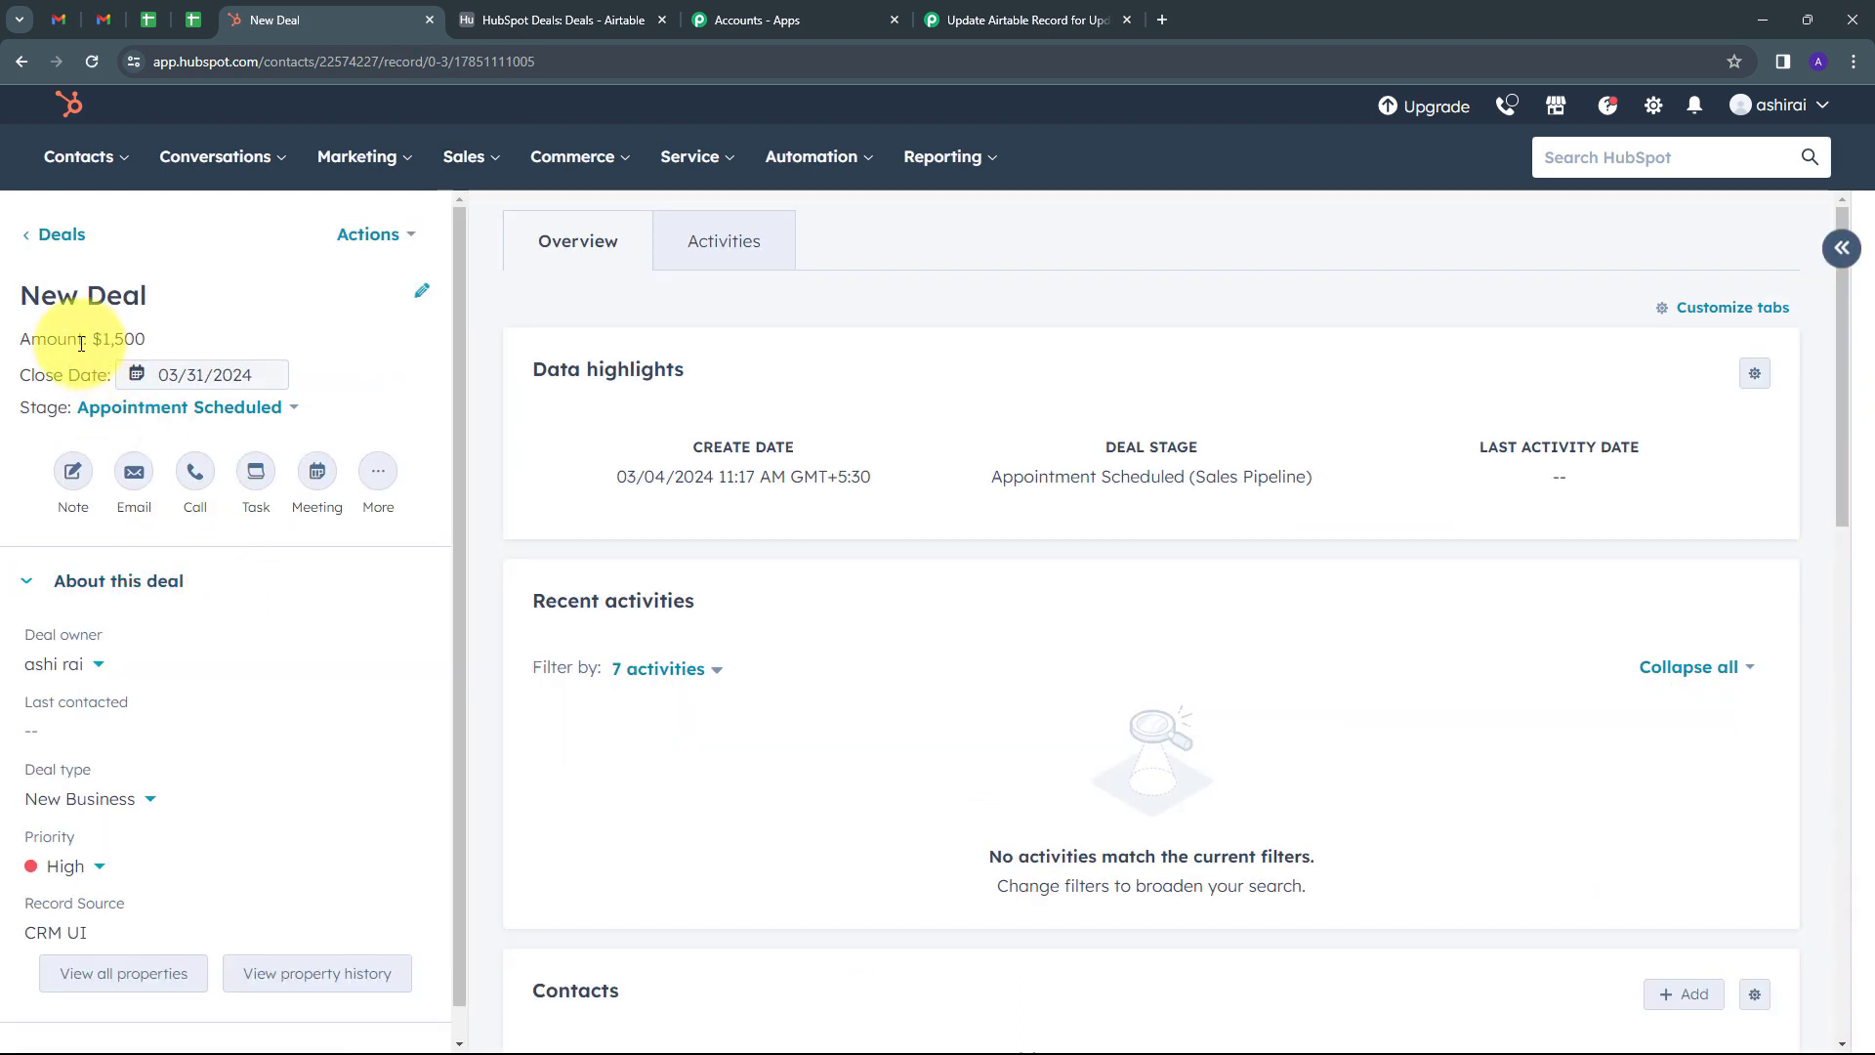
{"action": "left_click", "coordinate": [412, 292]}
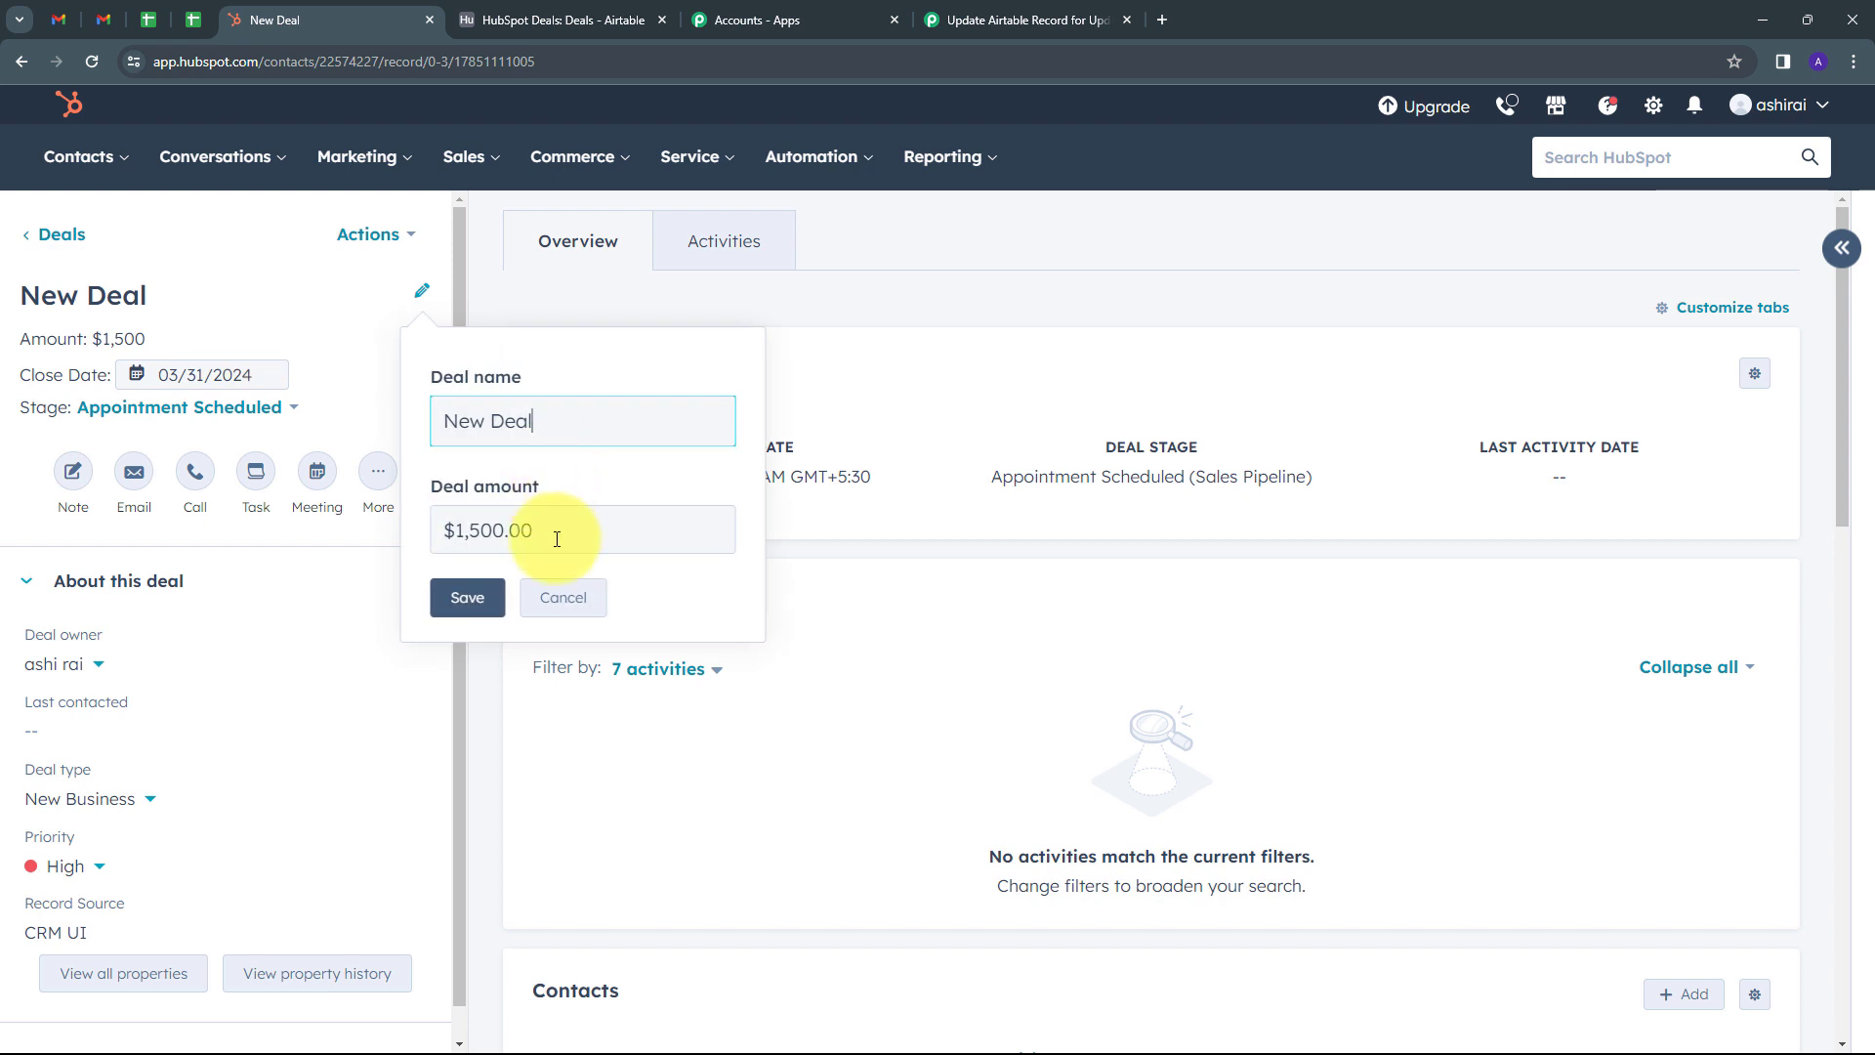
{"action": "left_click_drag", "start_coordinate": [567, 532], "coordinate": [418, 542]}
{"action": "type", "text": "1000"}
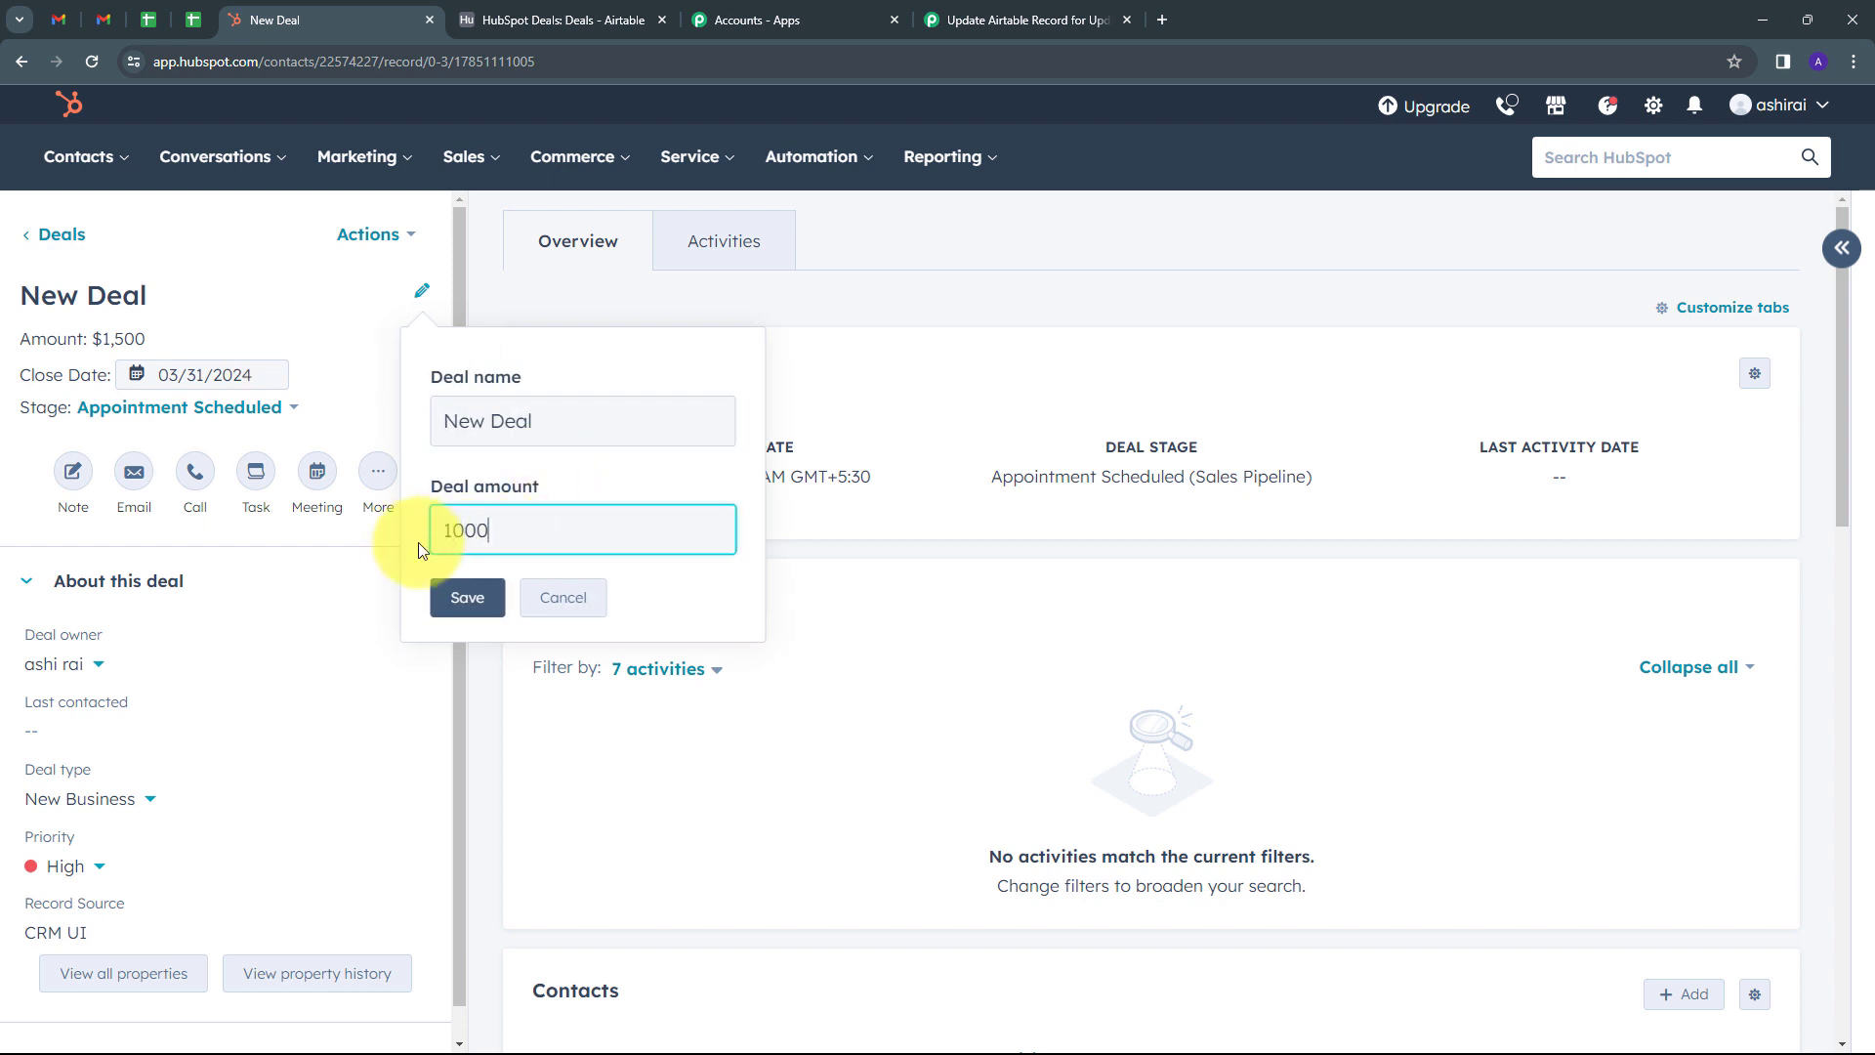
{"action": "left_click", "coordinate": [466, 599]}
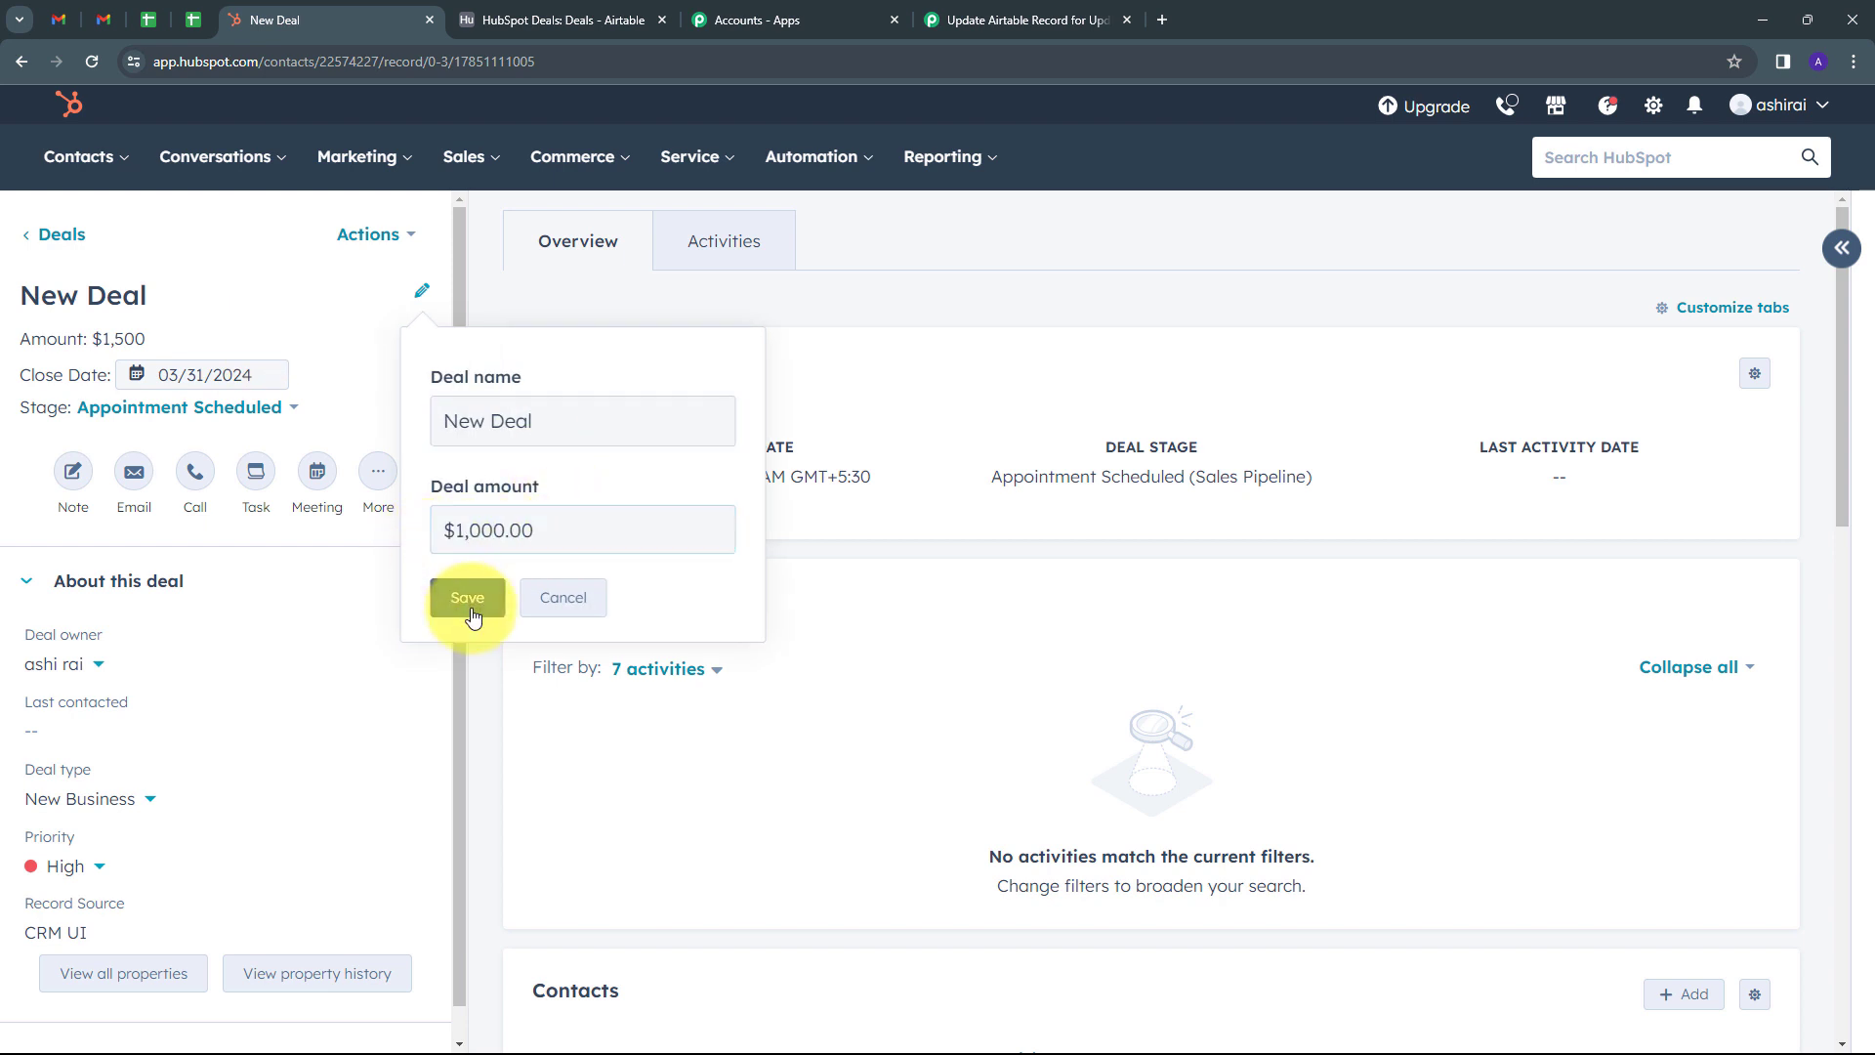
Step: Change the deal's stage to Presentation Scheduled and rename it "New Schedule Deal"
{"action": "left_click", "coordinate": [256, 410]}
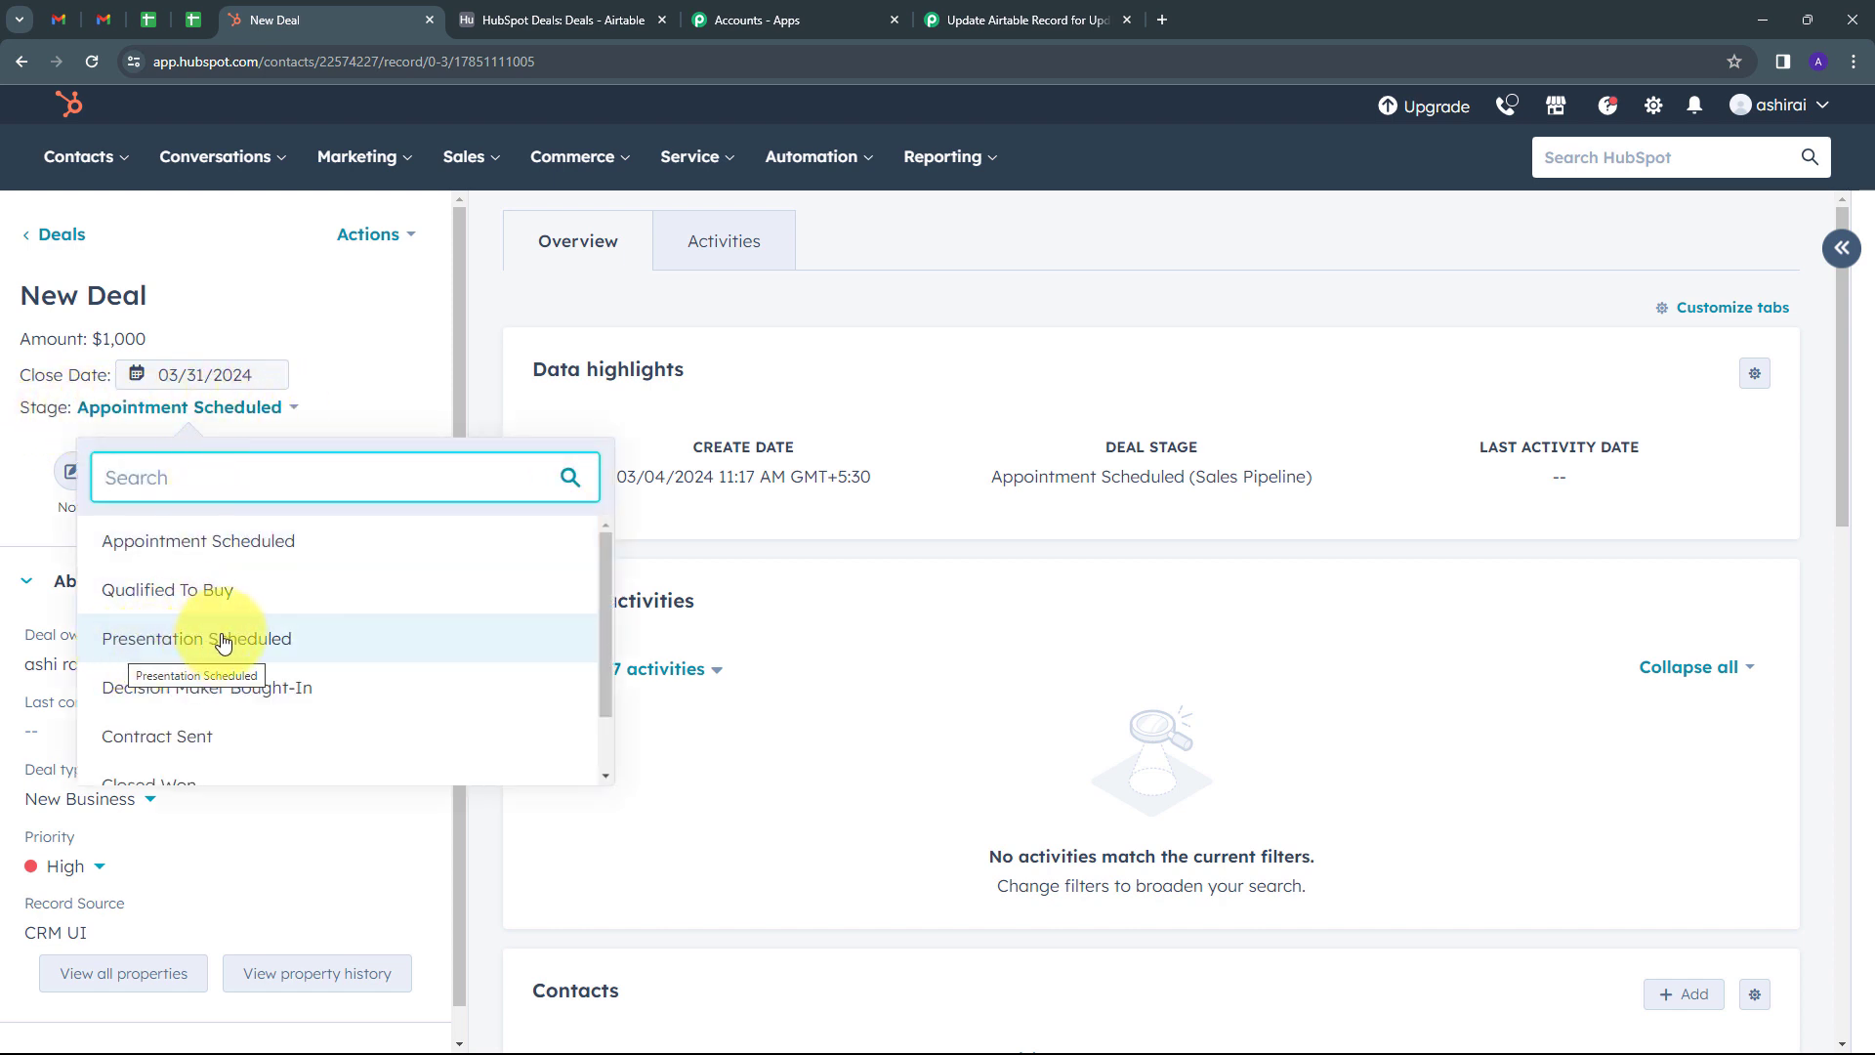
{"action": "left_click", "coordinate": [224, 643]}
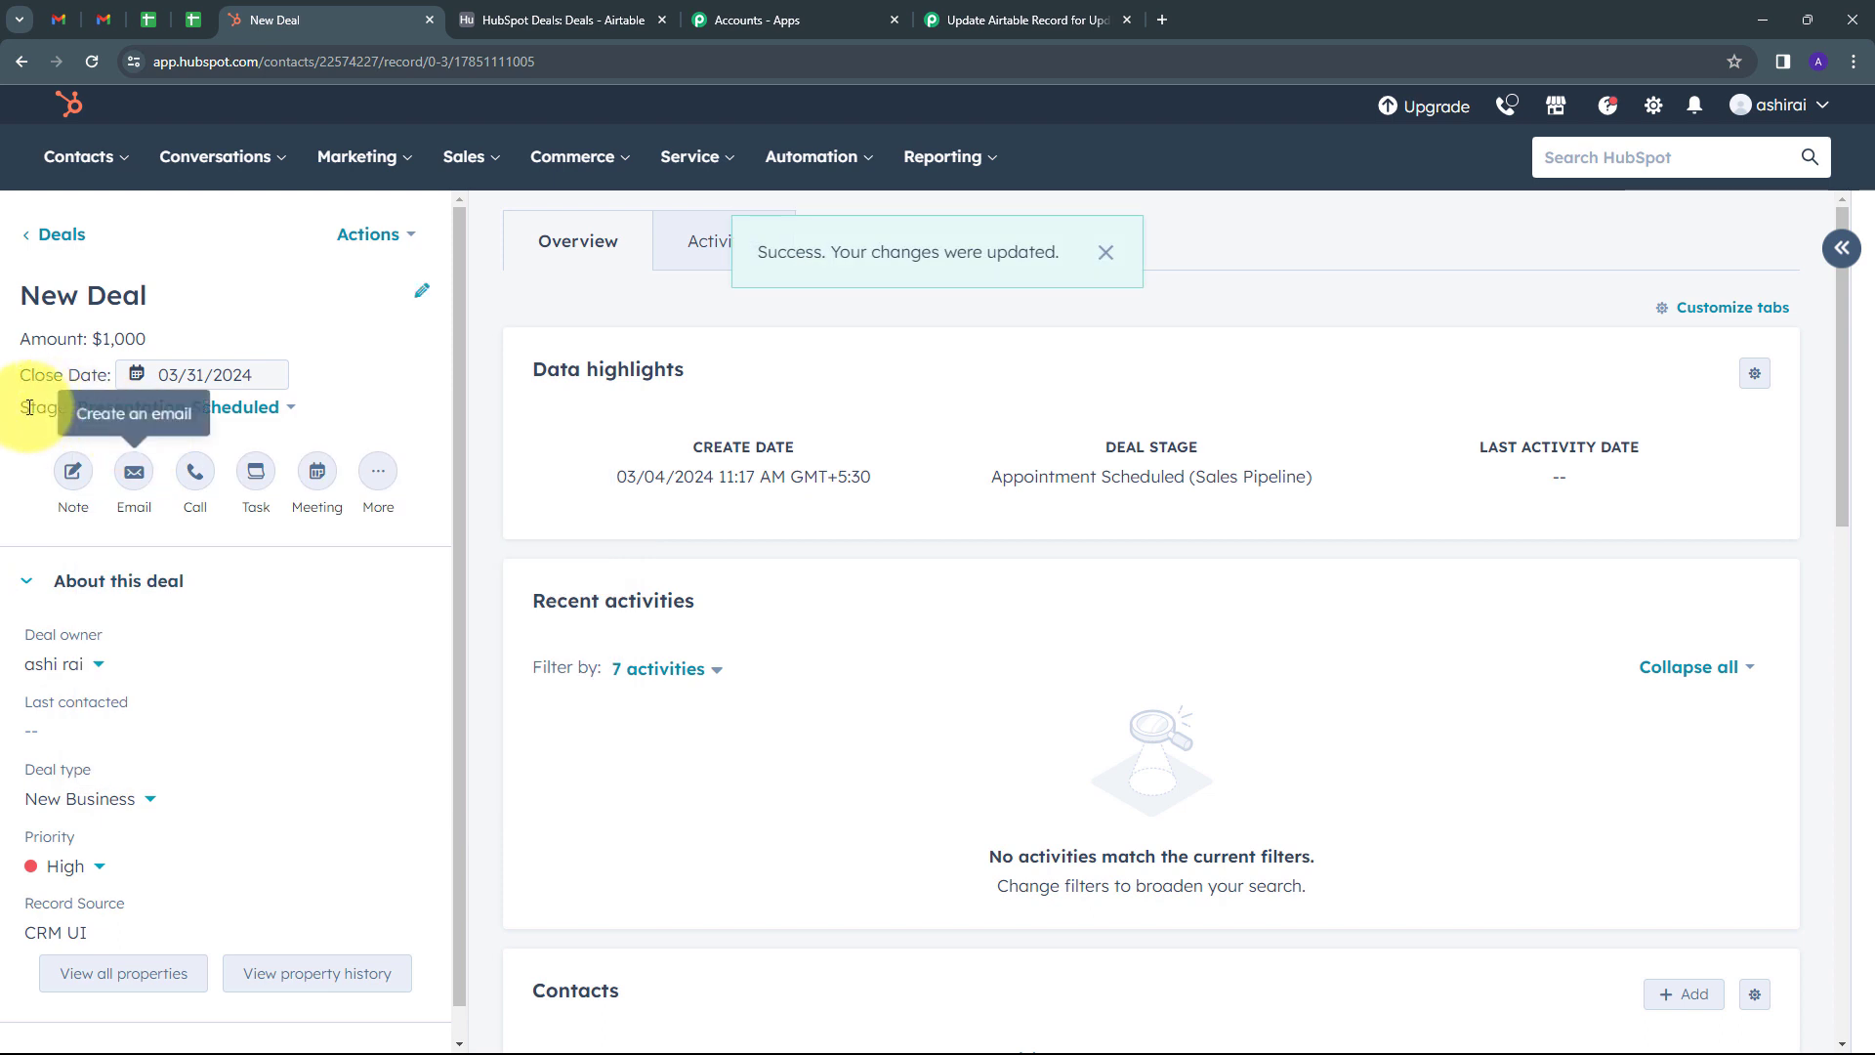
{"action": "left_click", "coordinate": [423, 303]}
{"action": "left_click_drag", "start_coordinate": [523, 420], "coordinate": [424, 422]}
{"action": "key", "text": "BackSpace"}
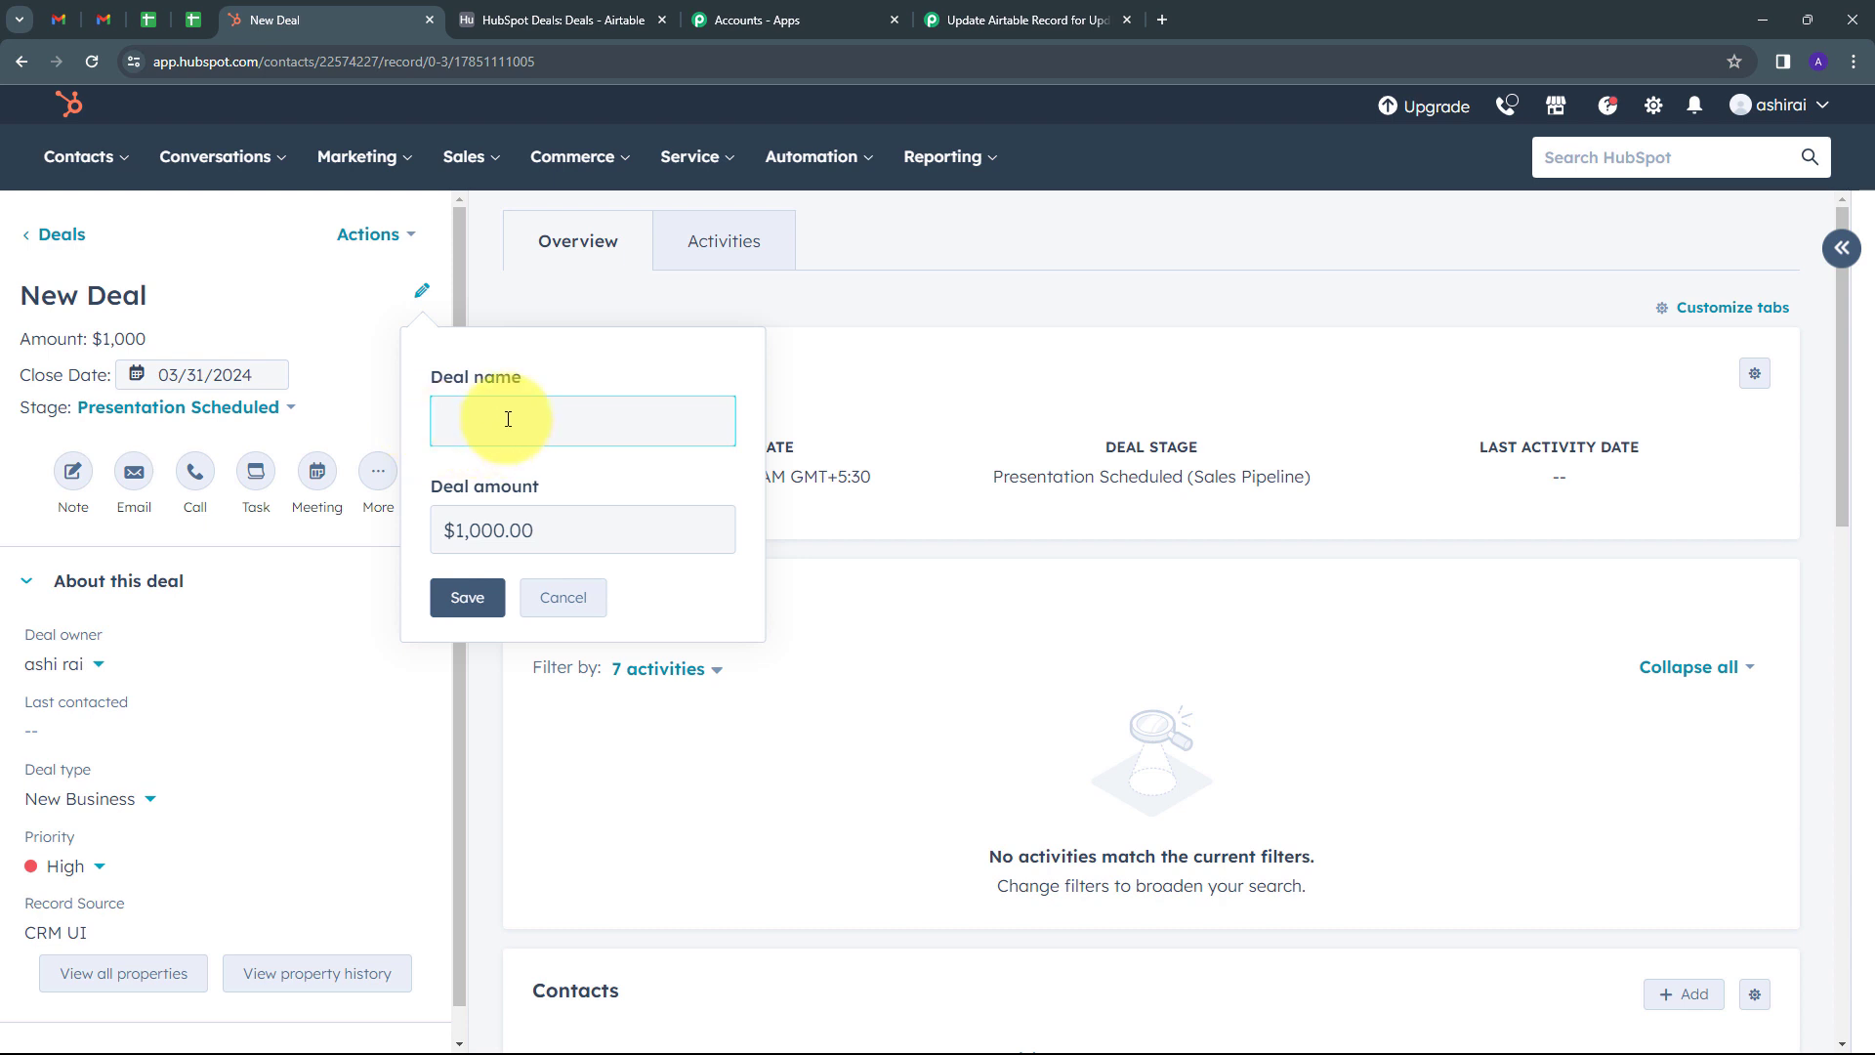
{"action": "type", "text": "New Schedule Deal"}
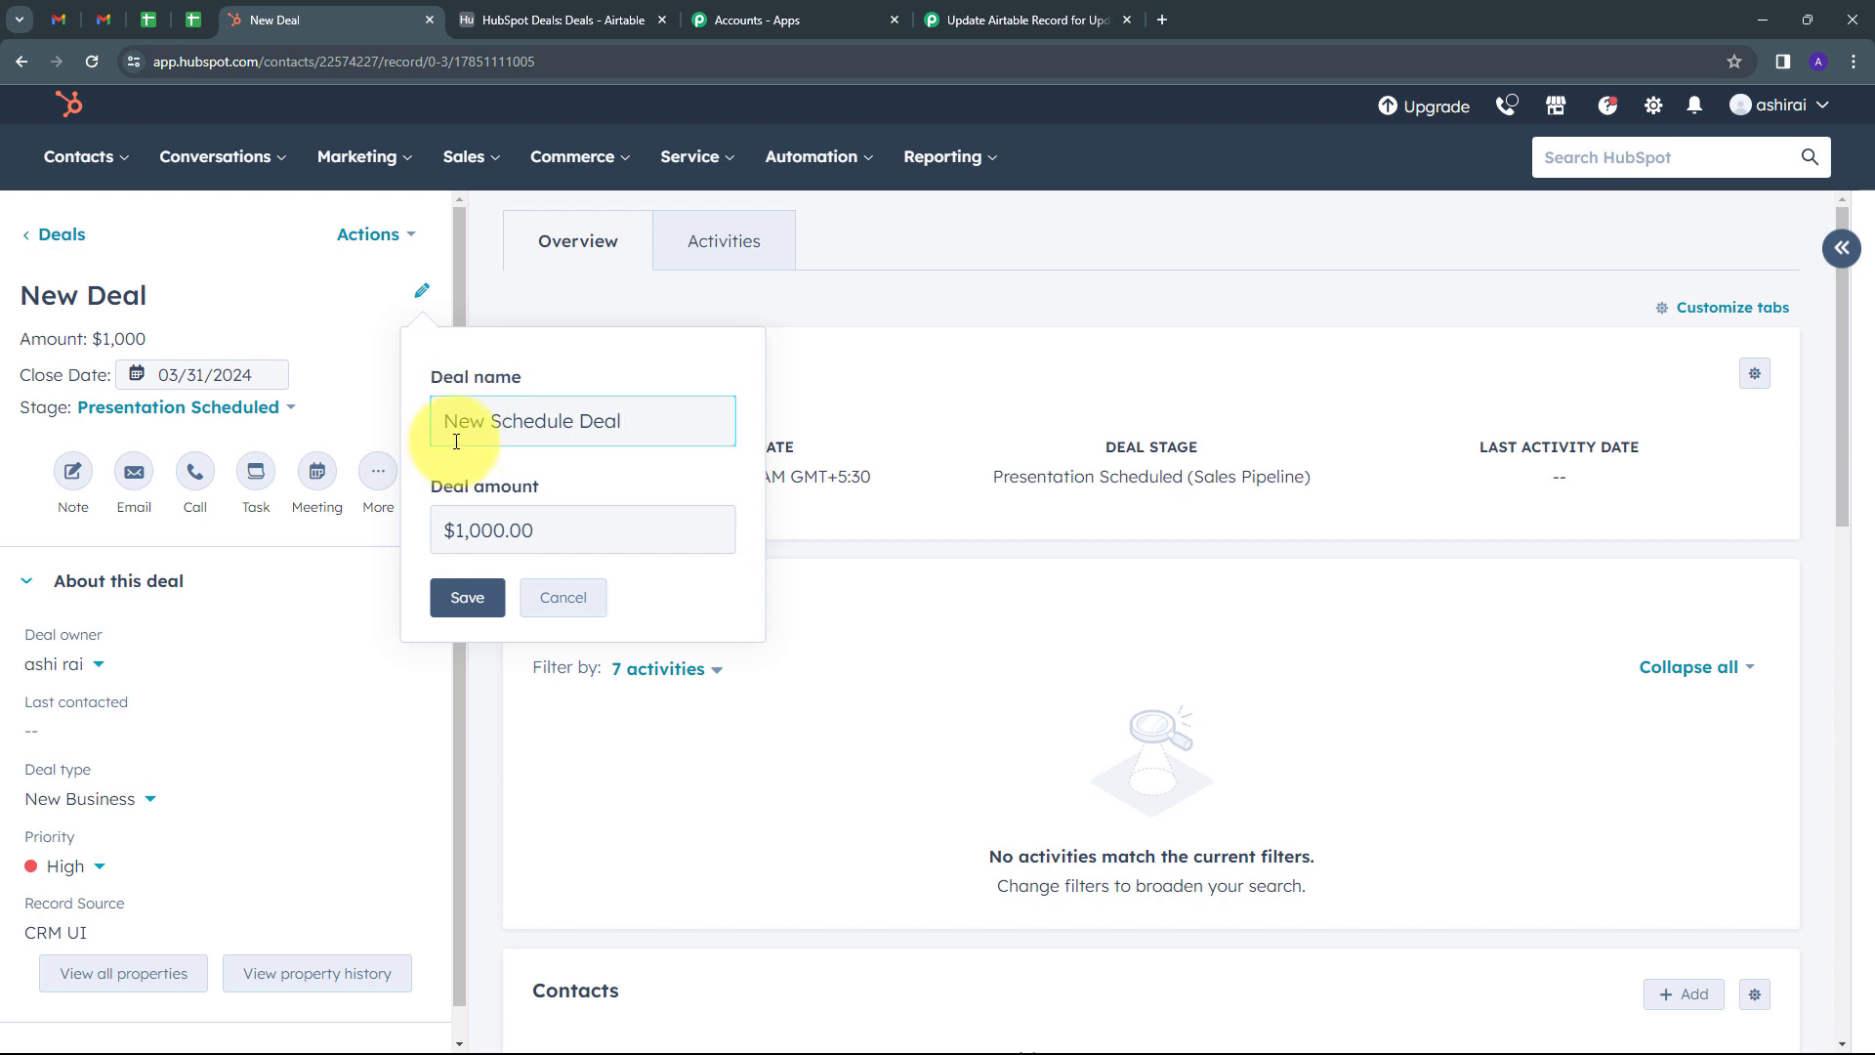
{"action": "left_click", "coordinate": [478, 603]}
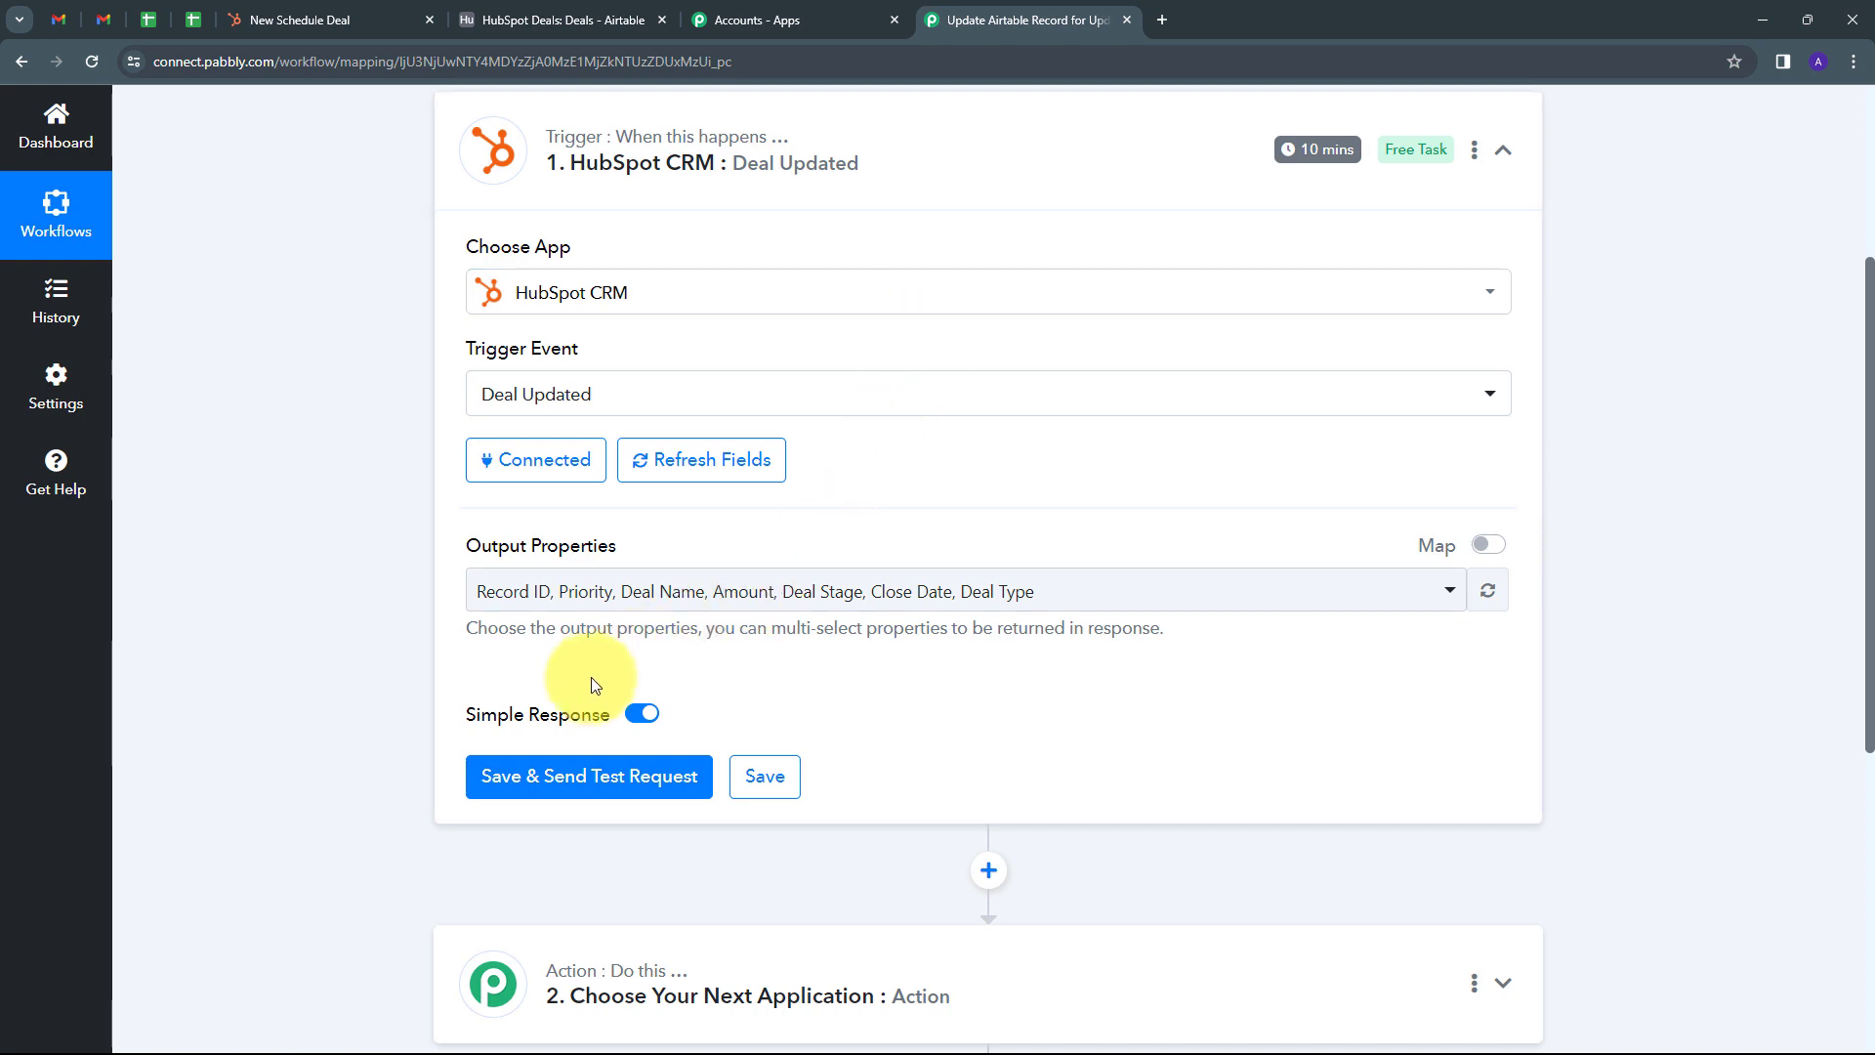
Step: Save the HubSpot trigger in Pabbly Connect and send a test request to capture the updated deal
{"action": "left_click", "coordinate": [606, 791]}
{"action": "scroll", "coordinate": [1635, 478], "scroll_direction": "down", "scroll_amount": 4}
{"action": "scroll", "coordinate": [1635, 479], "scroll_direction": "down", "scroll_amount": 3}
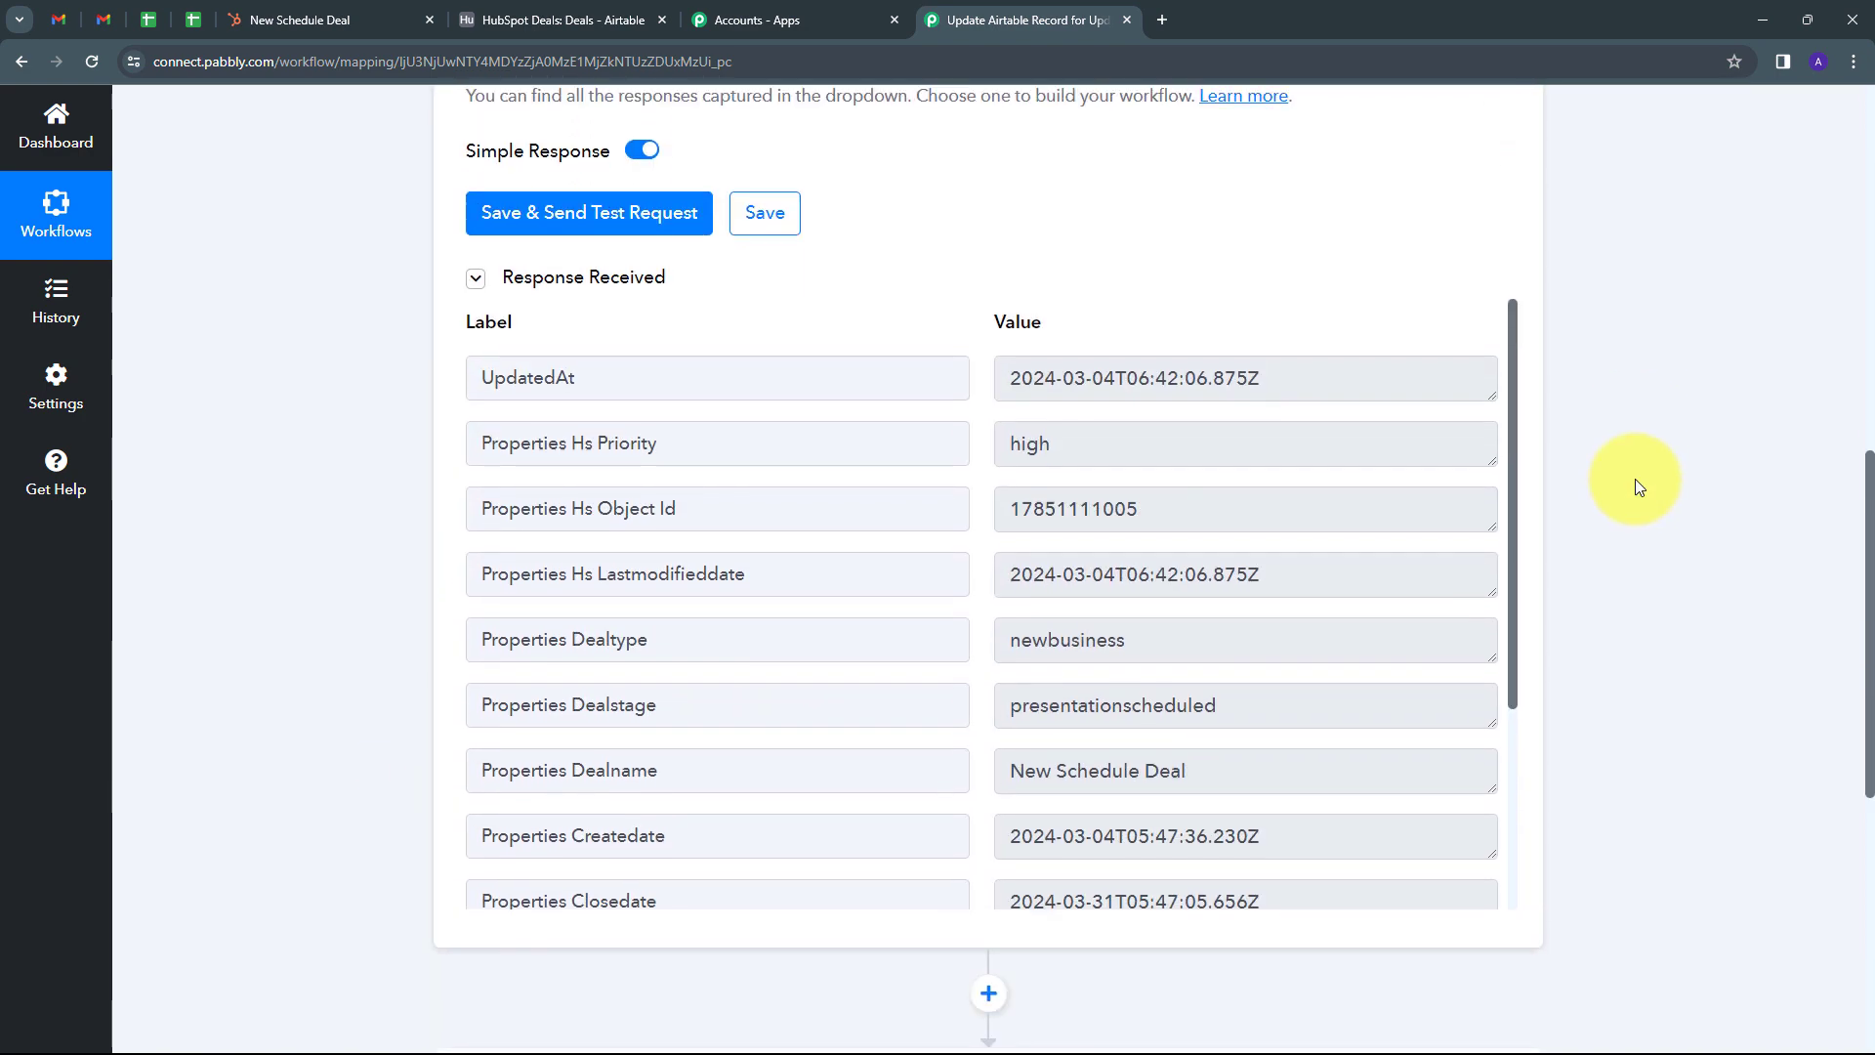
Step: Examine the received deal properties against the selected output properties, and check the trigger's polling interval
{"action": "scroll", "coordinate": [1197, 656], "scroll_direction": "up", "scroll_amount": 3}
{"action": "scroll", "coordinate": [412, 279], "scroll_direction": "up", "scroll_amount": 1}
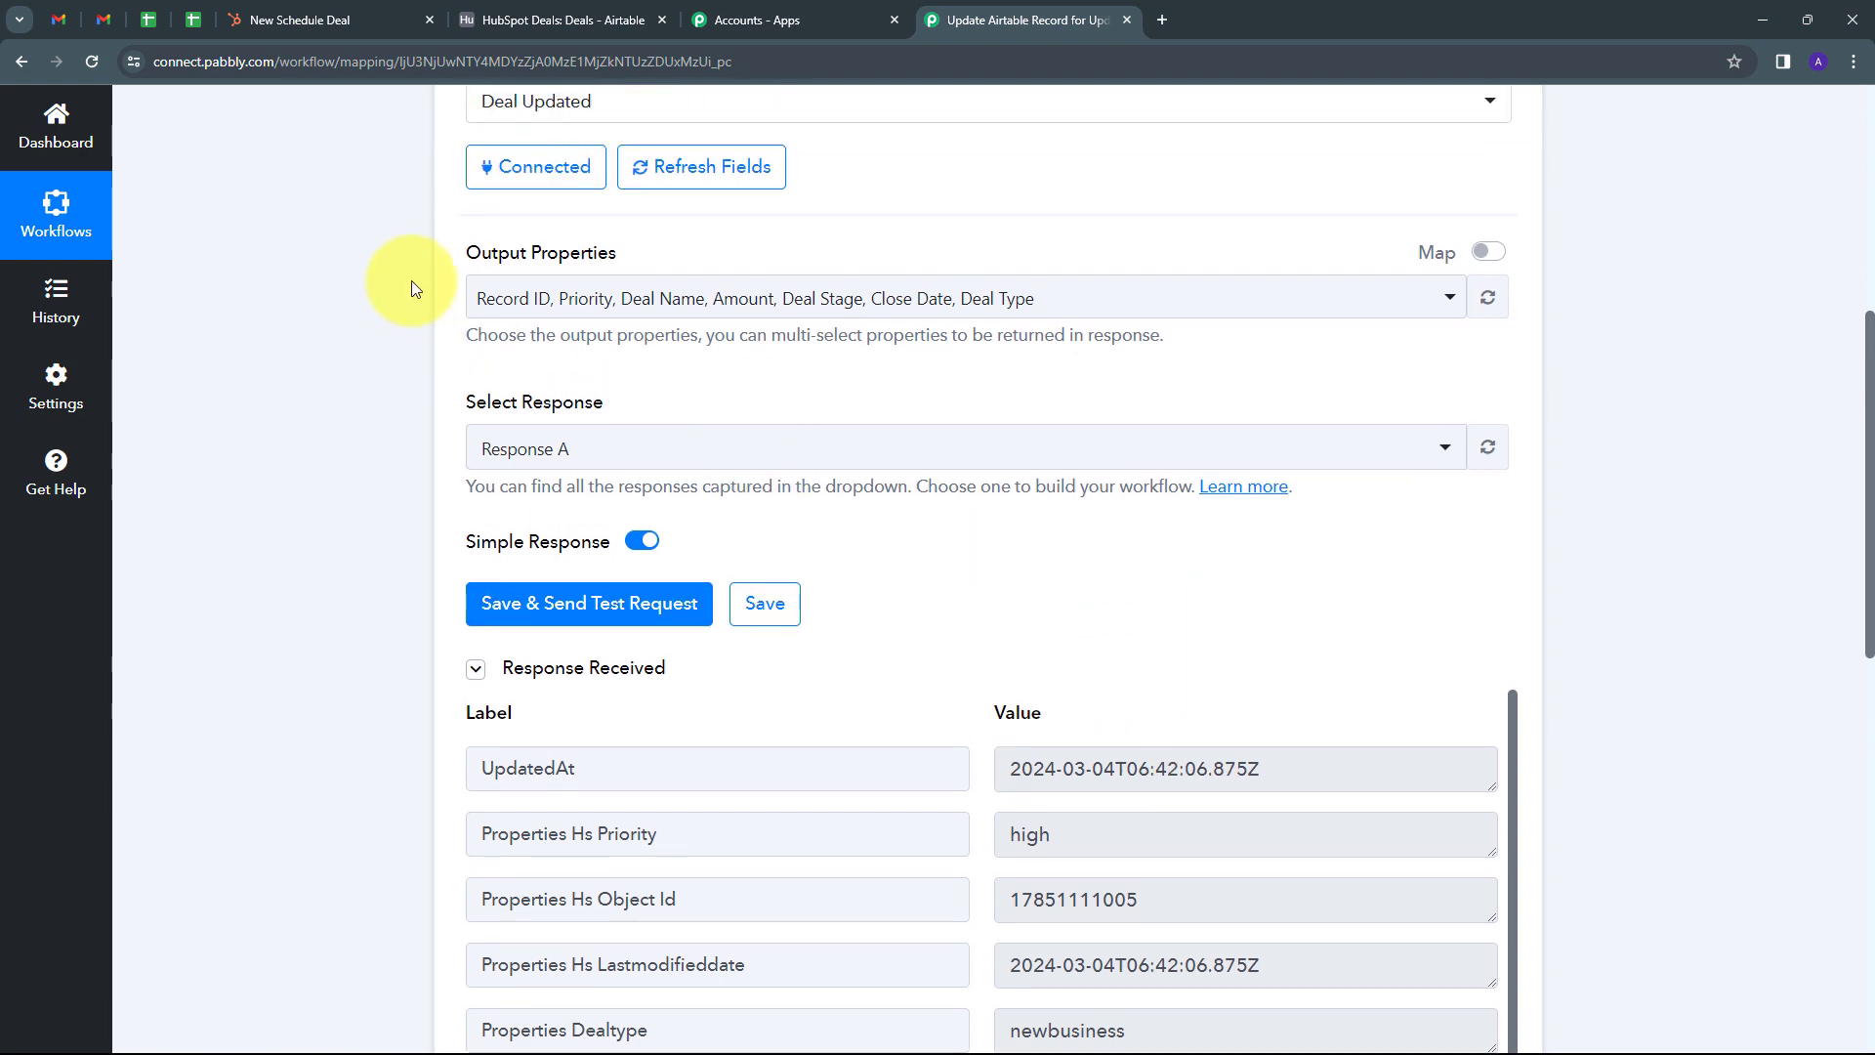
{"action": "scroll", "coordinate": [1149, 537], "scroll_direction": "down", "scroll_amount": 3}
{"action": "scroll", "coordinate": [1203, 628], "scroll_direction": "down", "scroll_amount": 2}
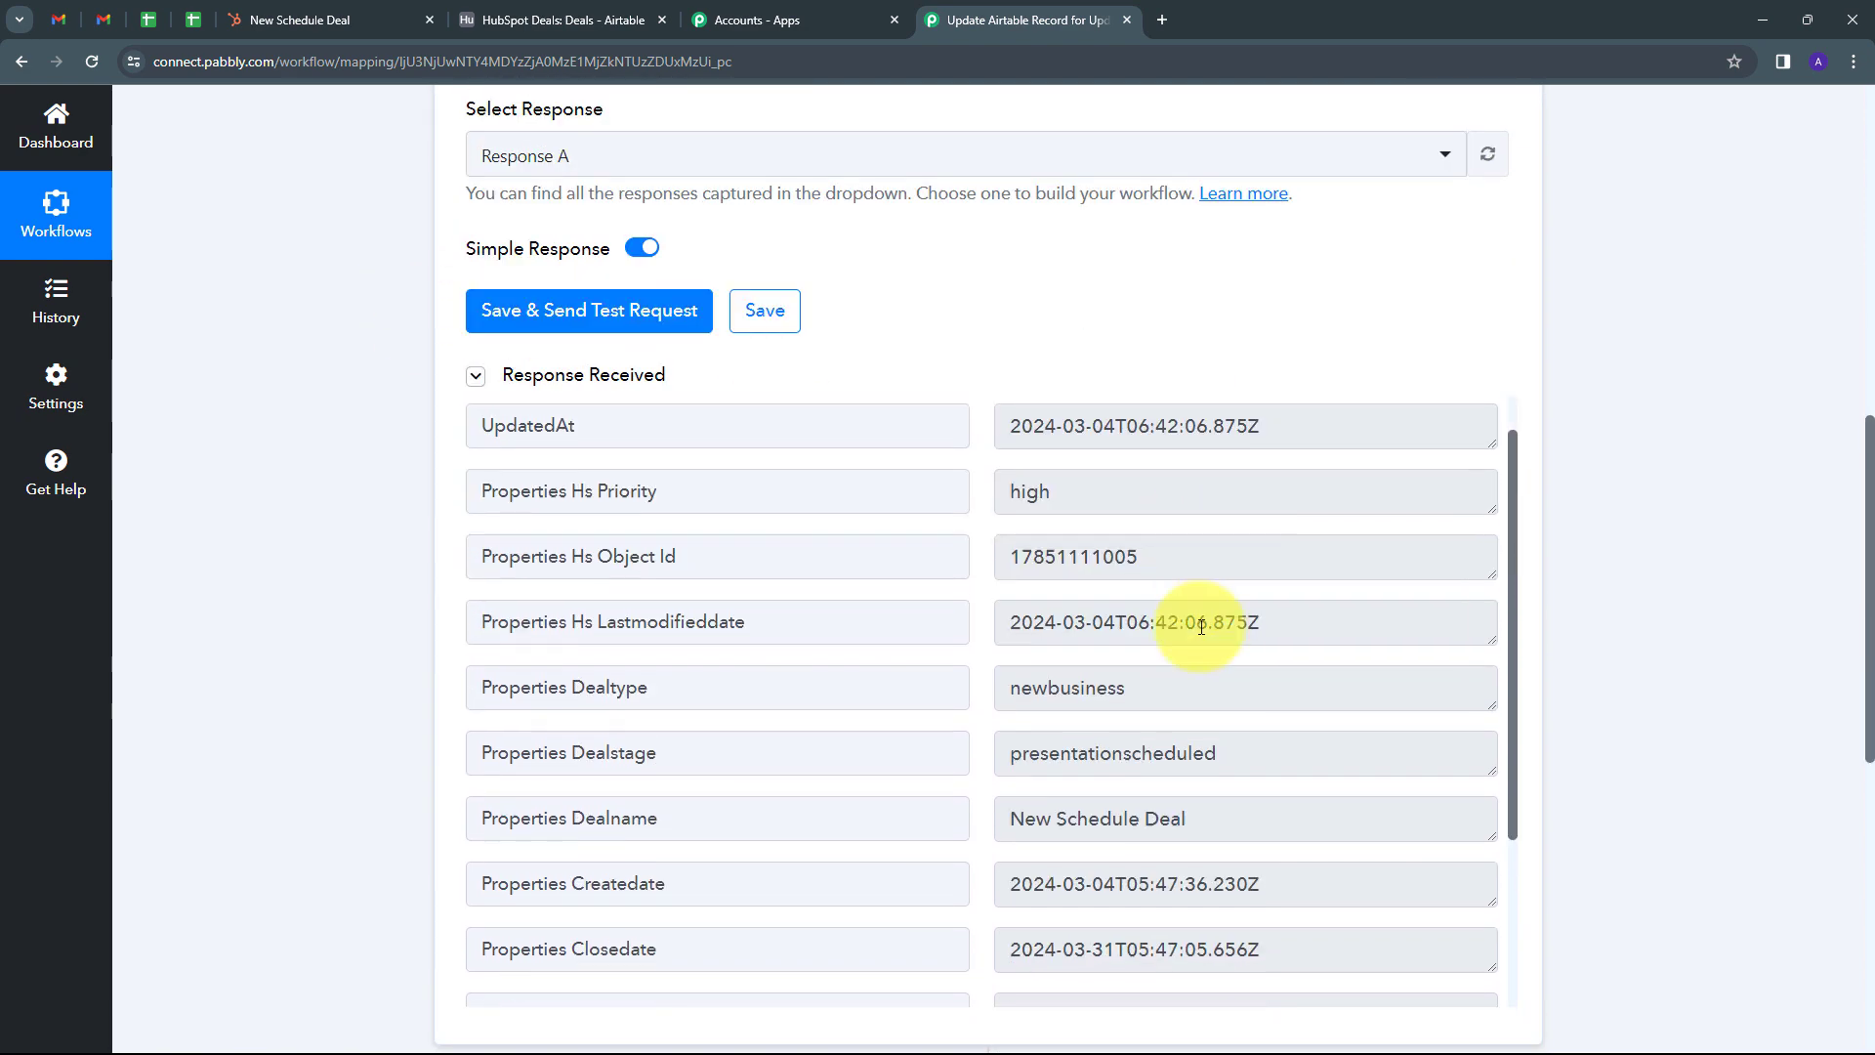
{"action": "scroll", "coordinate": [1203, 628], "scroll_direction": "up", "scroll_amount": 1}
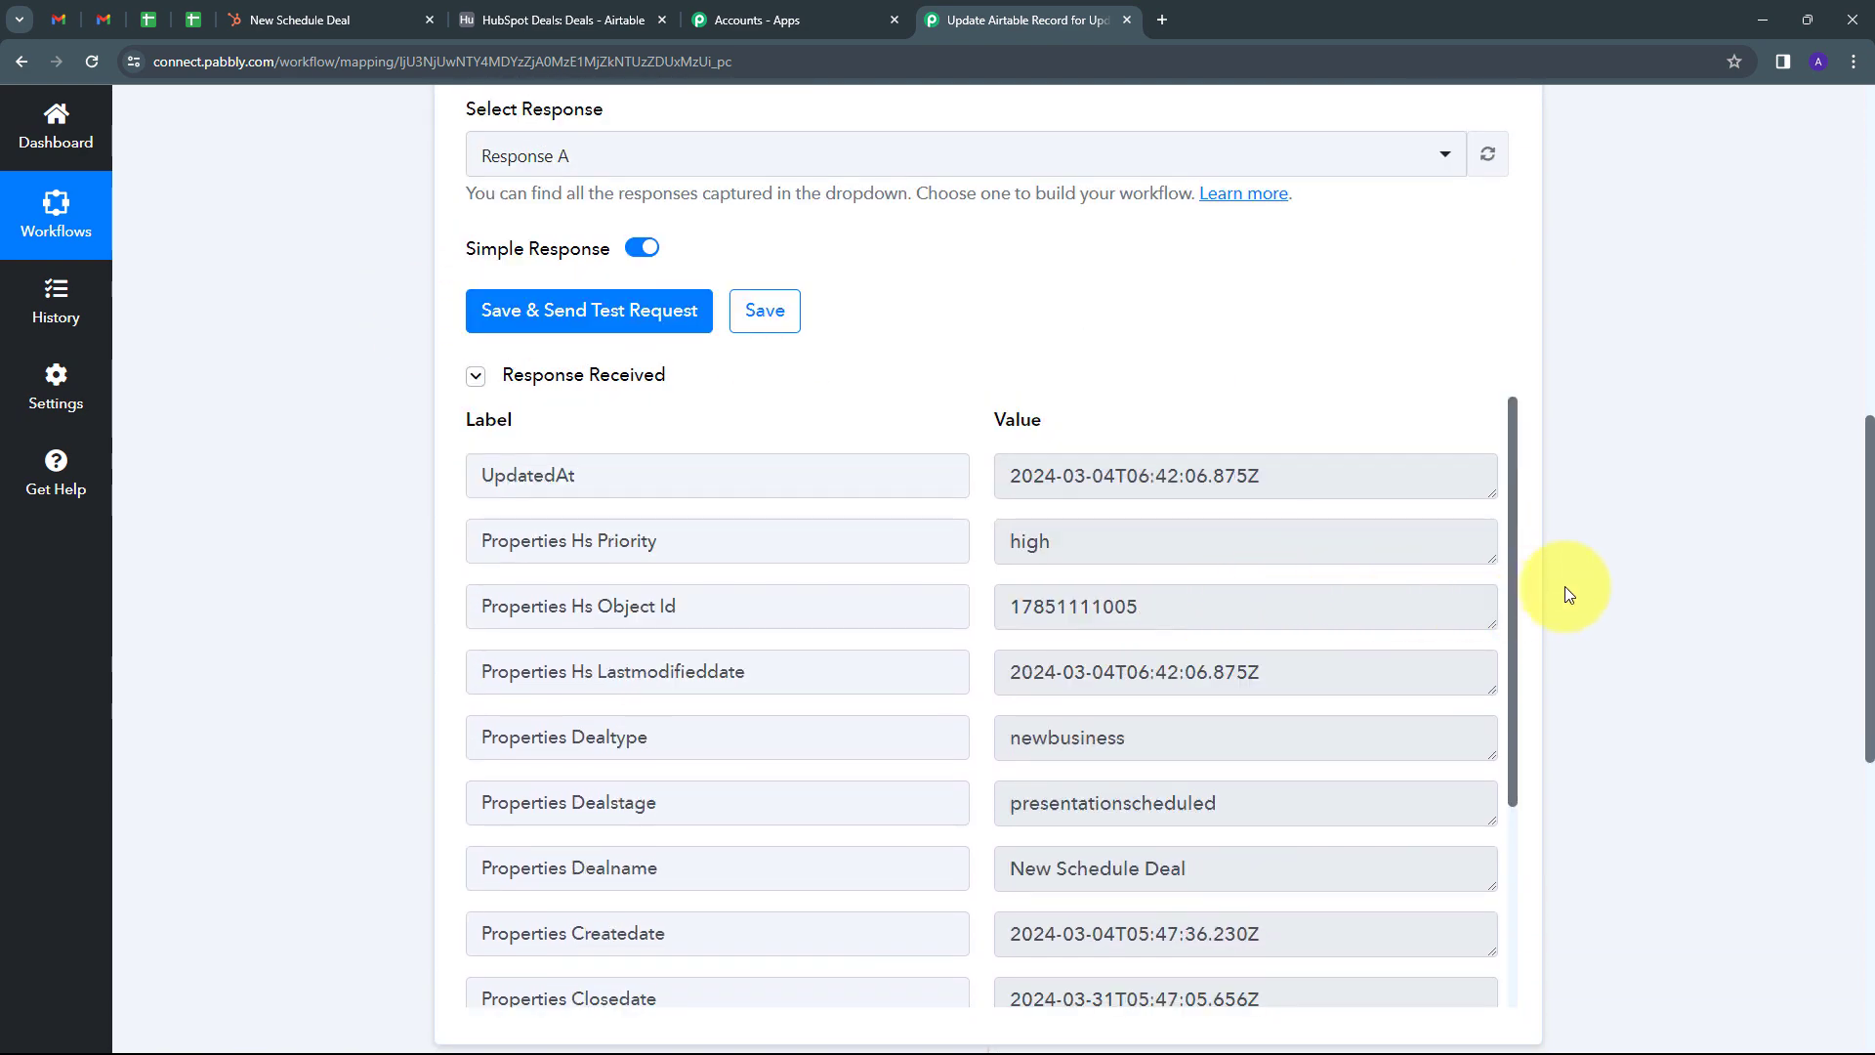
{"action": "scroll", "coordinate": [1565, 585], "scroll_direction": "up", "scroll_amount": 1}
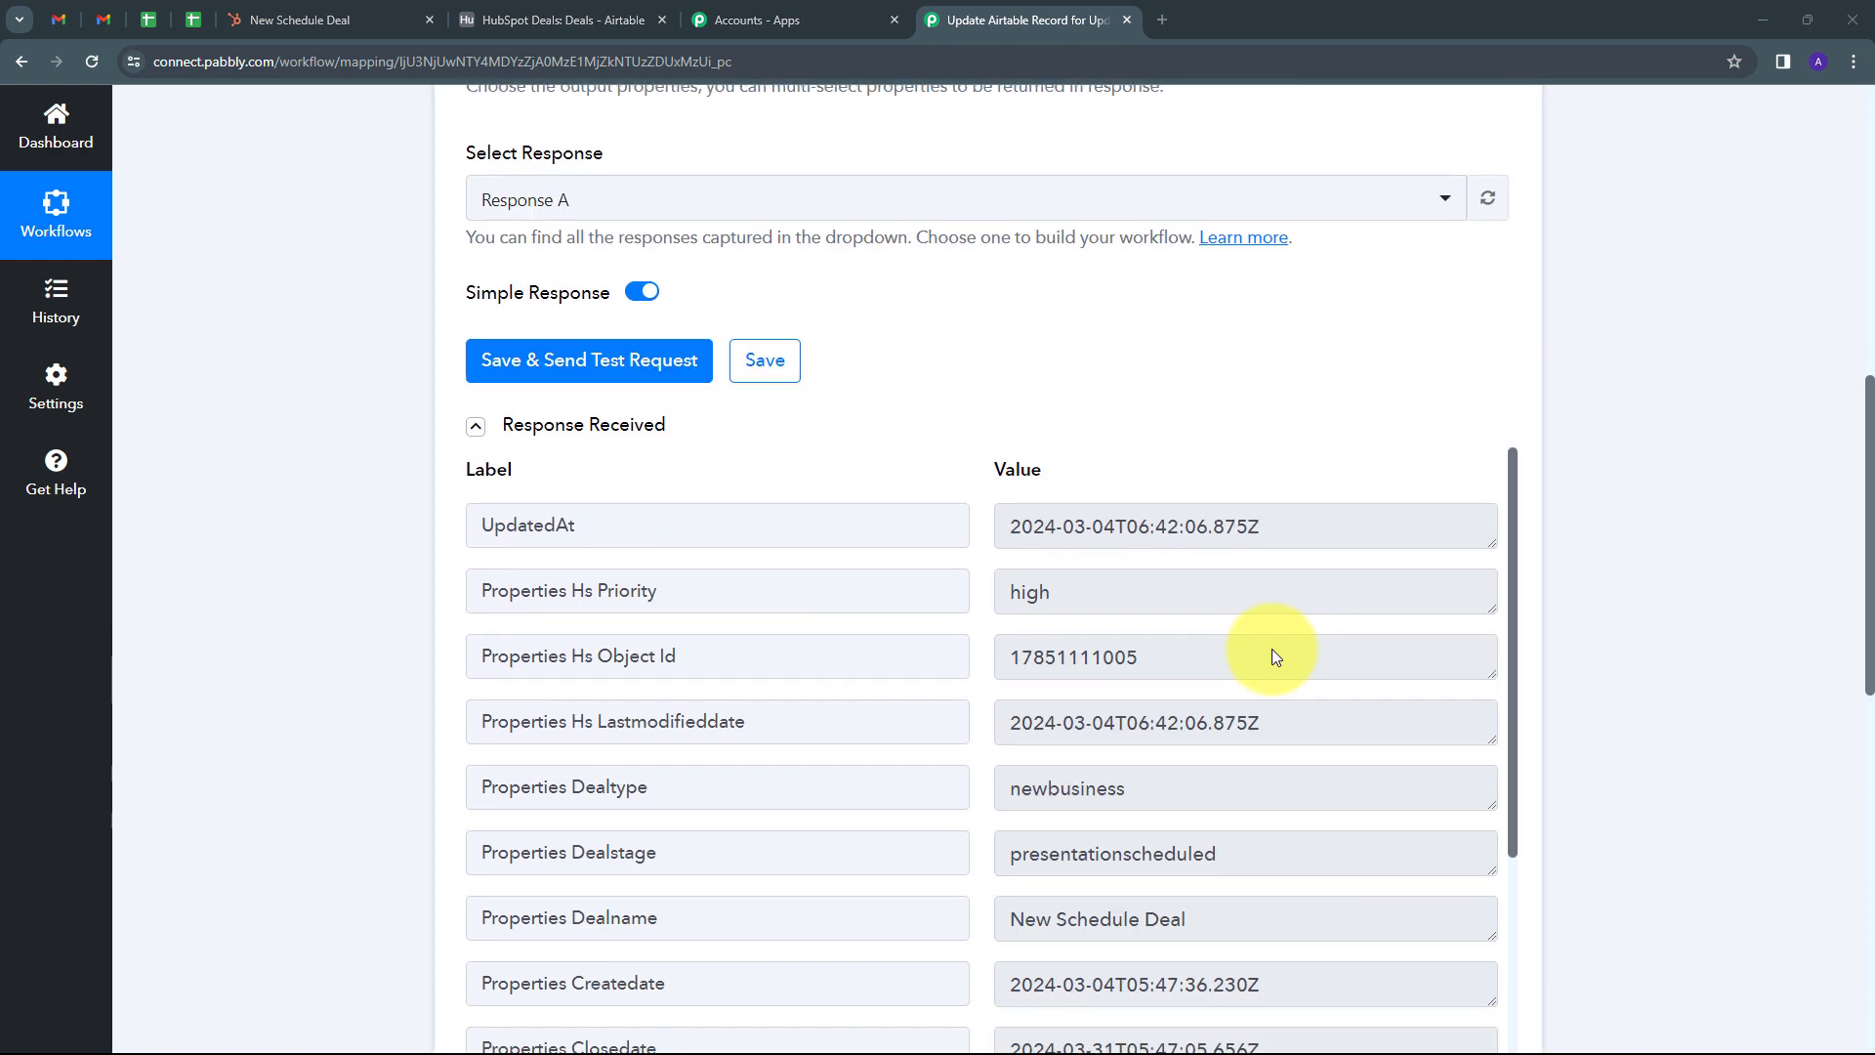
{"action": "scroll", "coordinate": [1271, 649], "scroll_direction": "up", "scroll_amount": 9}
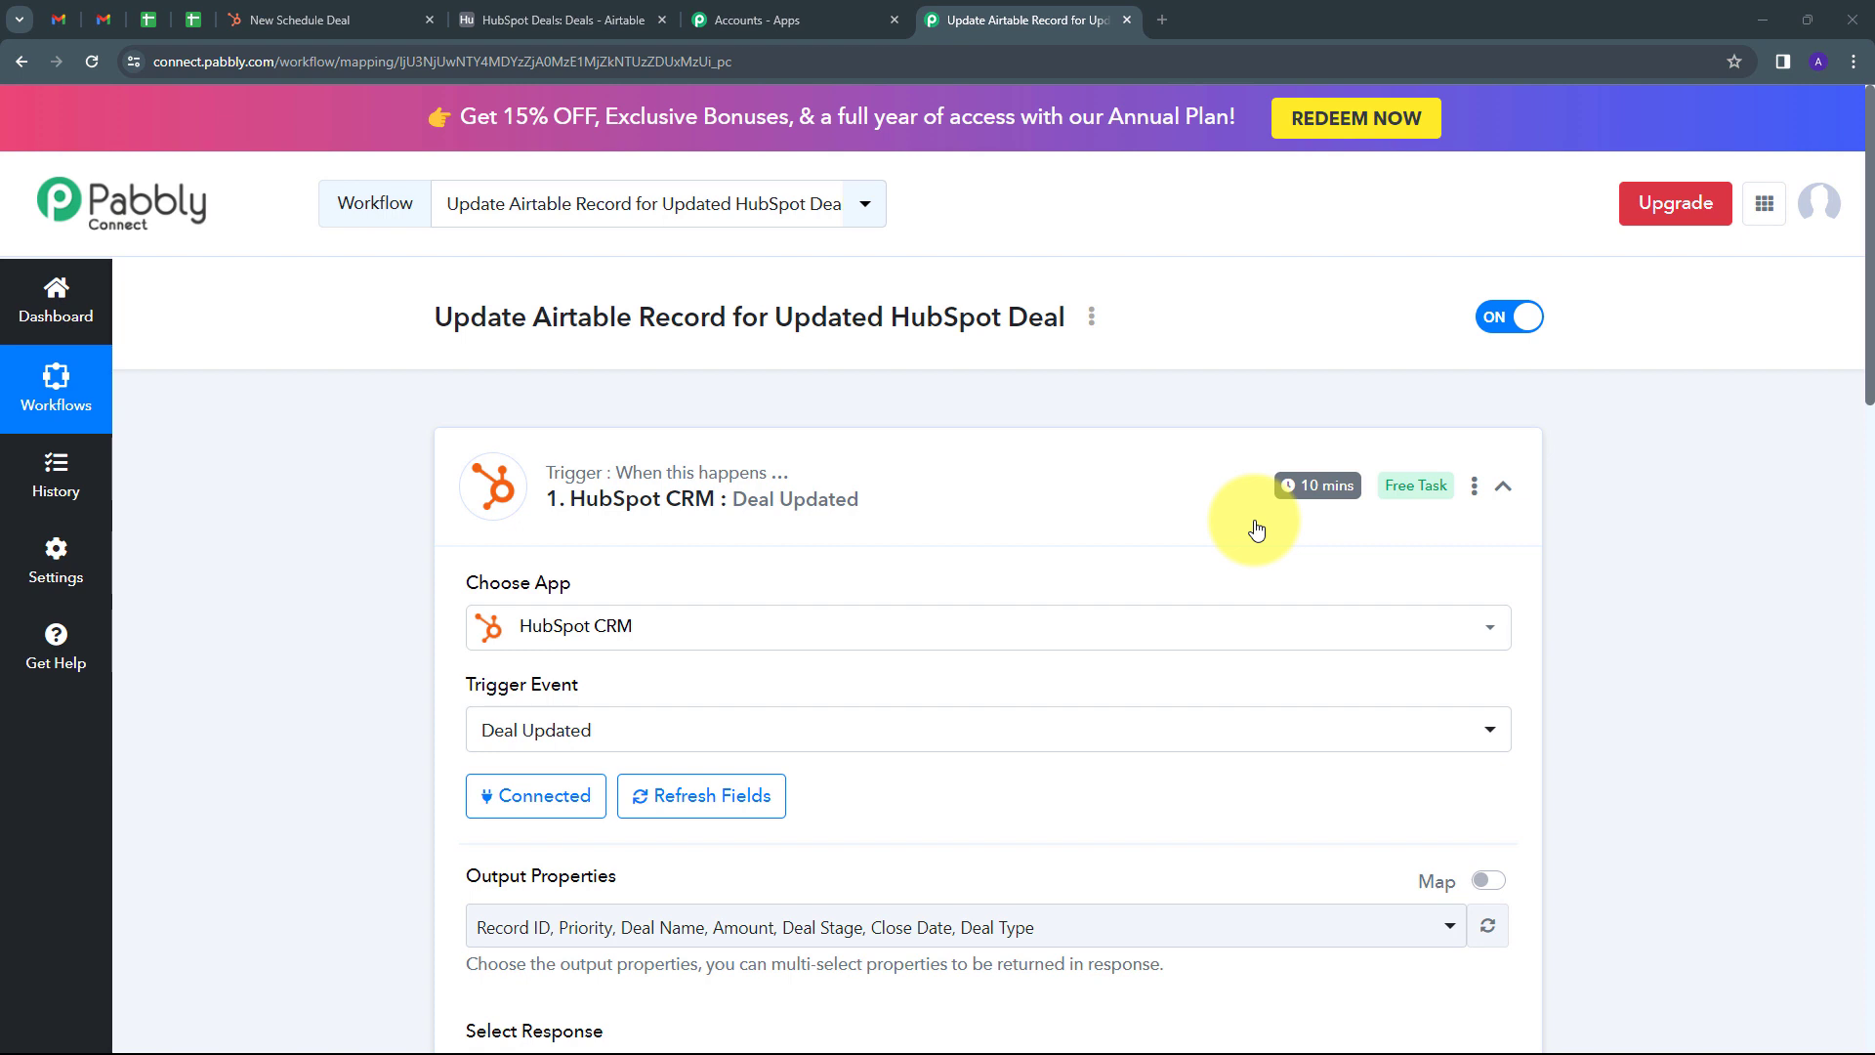
{"action": "scroll", "coordinate": [1250, 520], "scroll_direction": "down", "scroll_amount": 1}
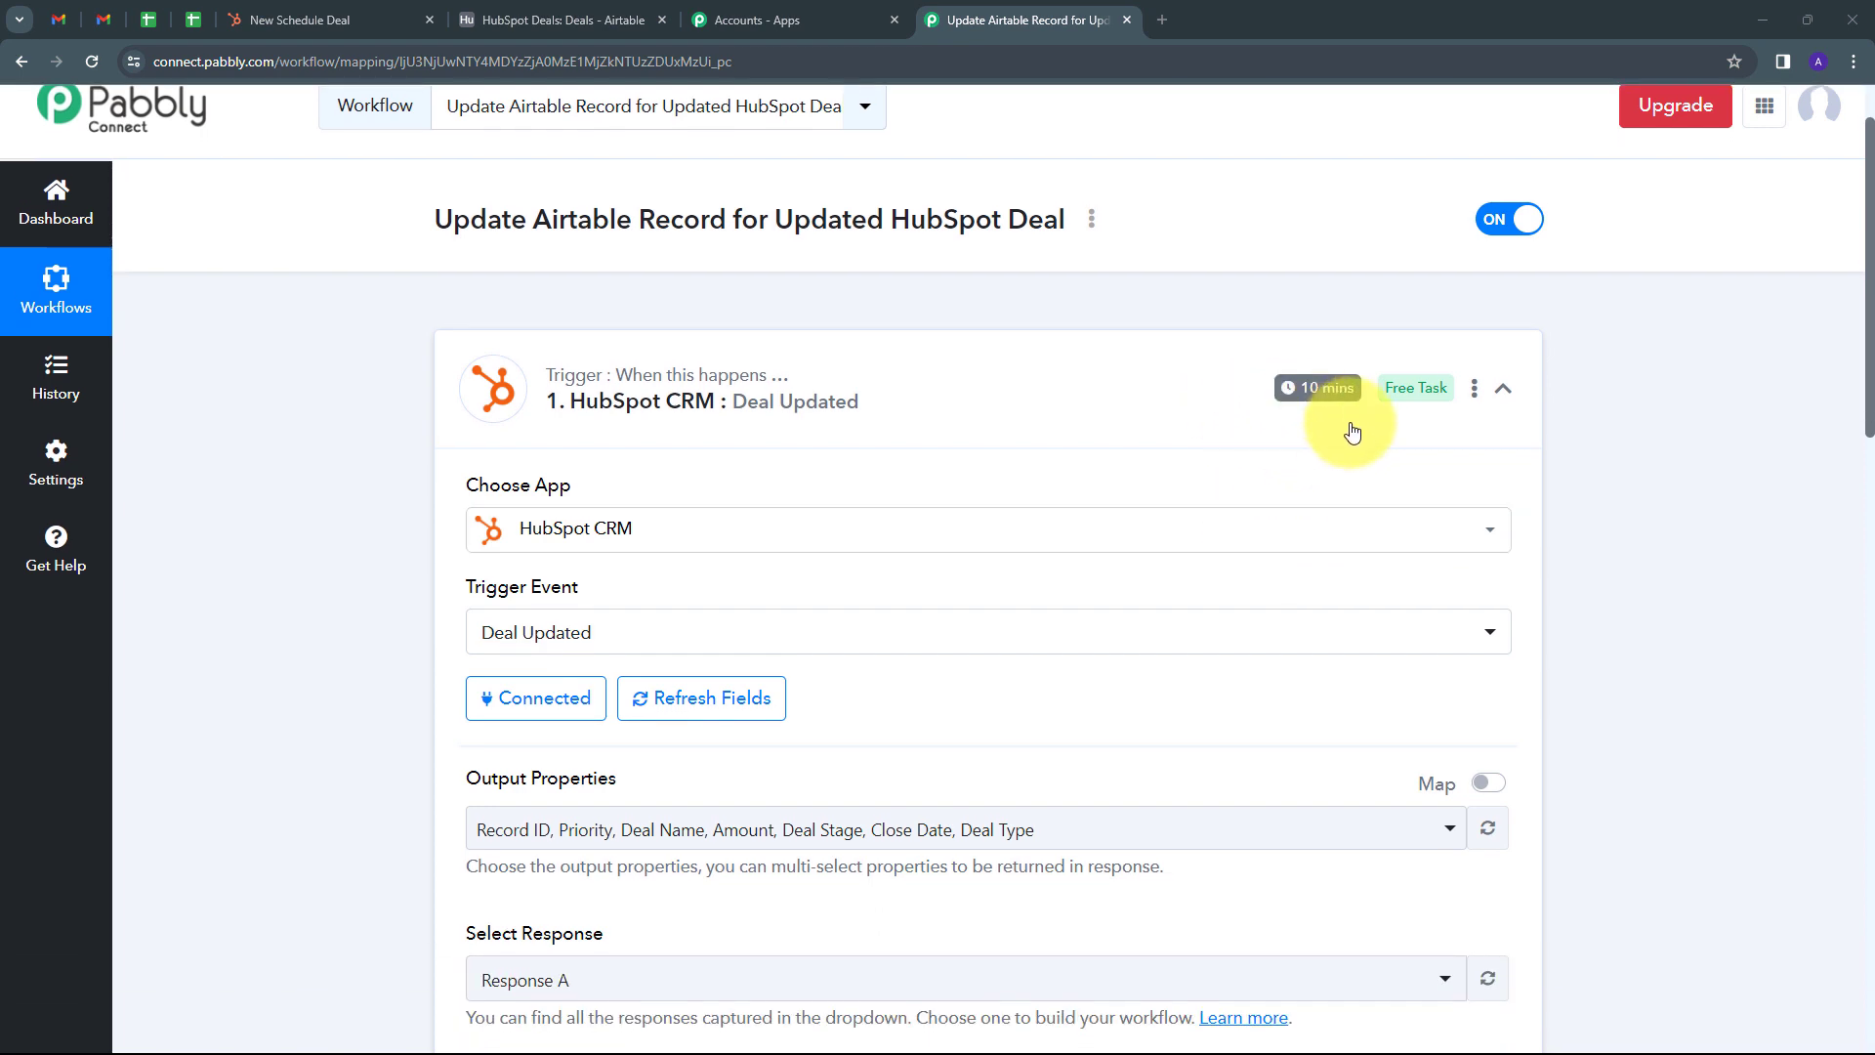
Step: Examine the priority, deal type, stage, name, close date, amount and ID values in the HubSpot trigger's received response
{"action": "scroll", "coordinate": [1122, 389], "scroll_direction": "down", "scroll_amount": 10}
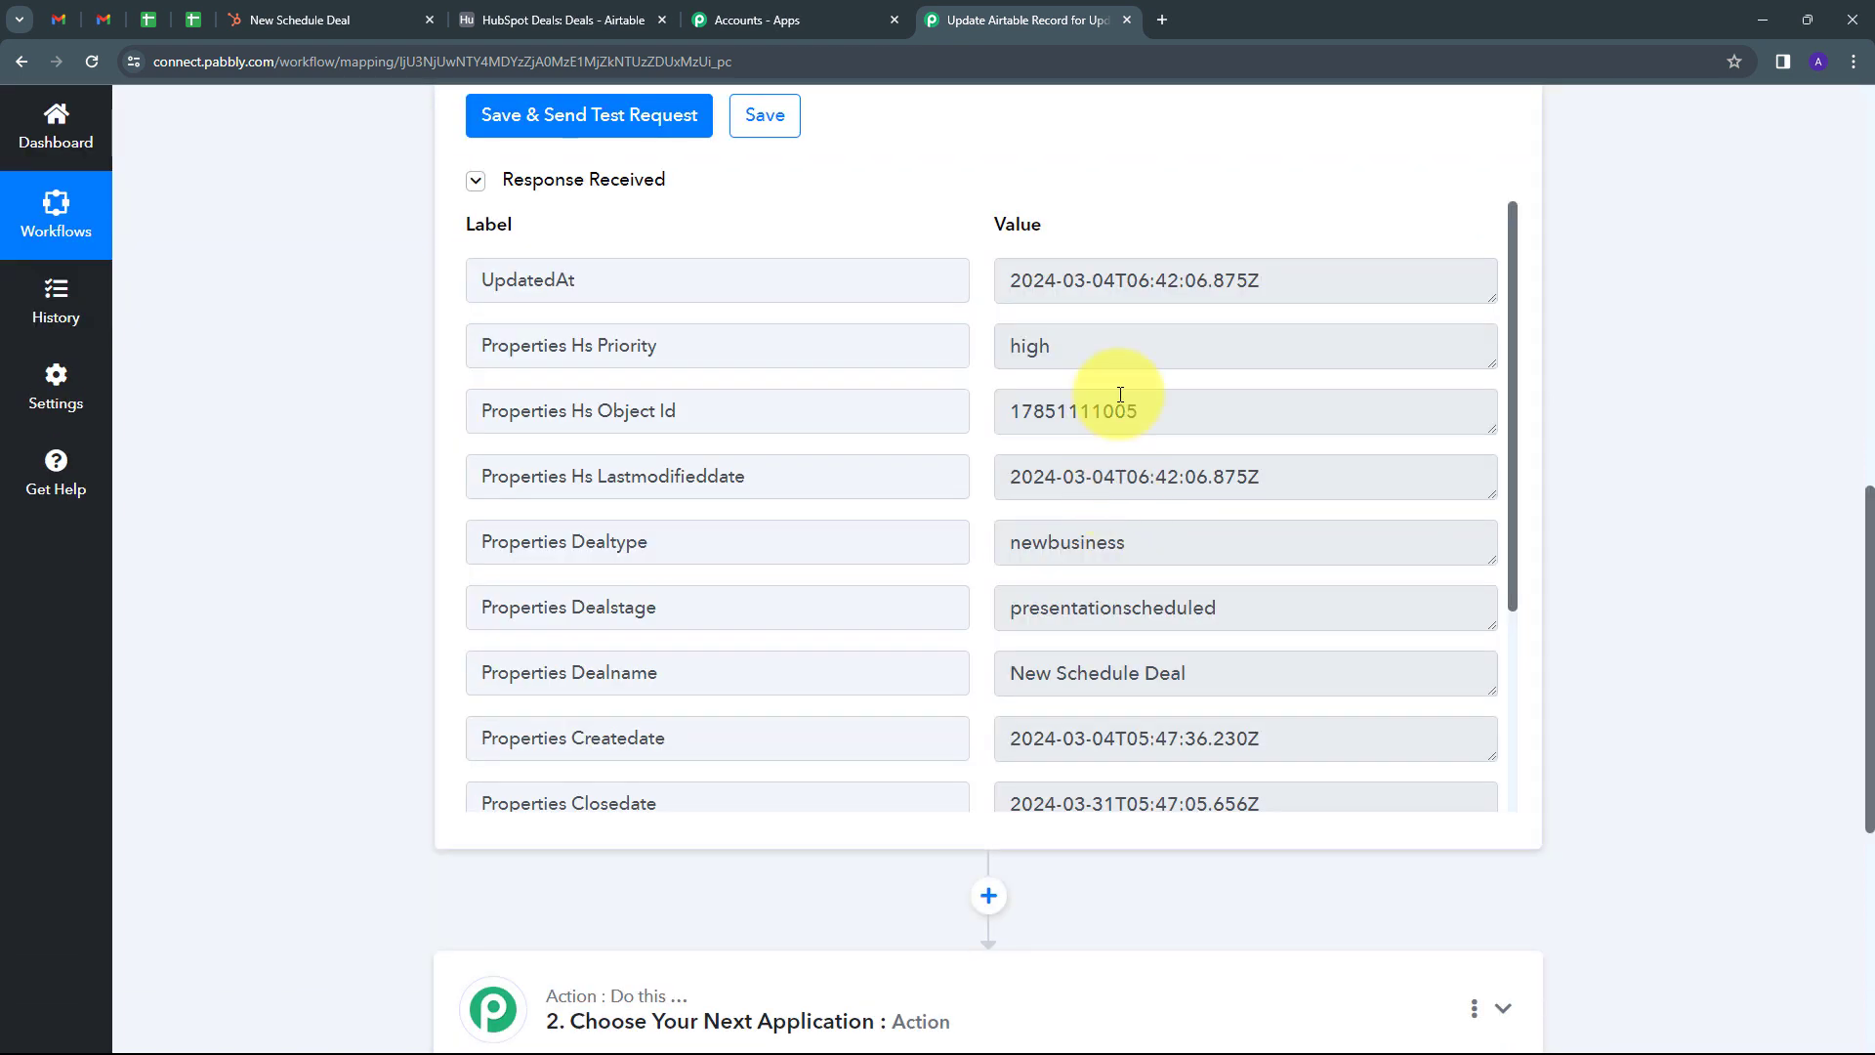
{"action": "left_click_drag", "start_coordinate": [1097, 342], "coordinate": [963, 356]}
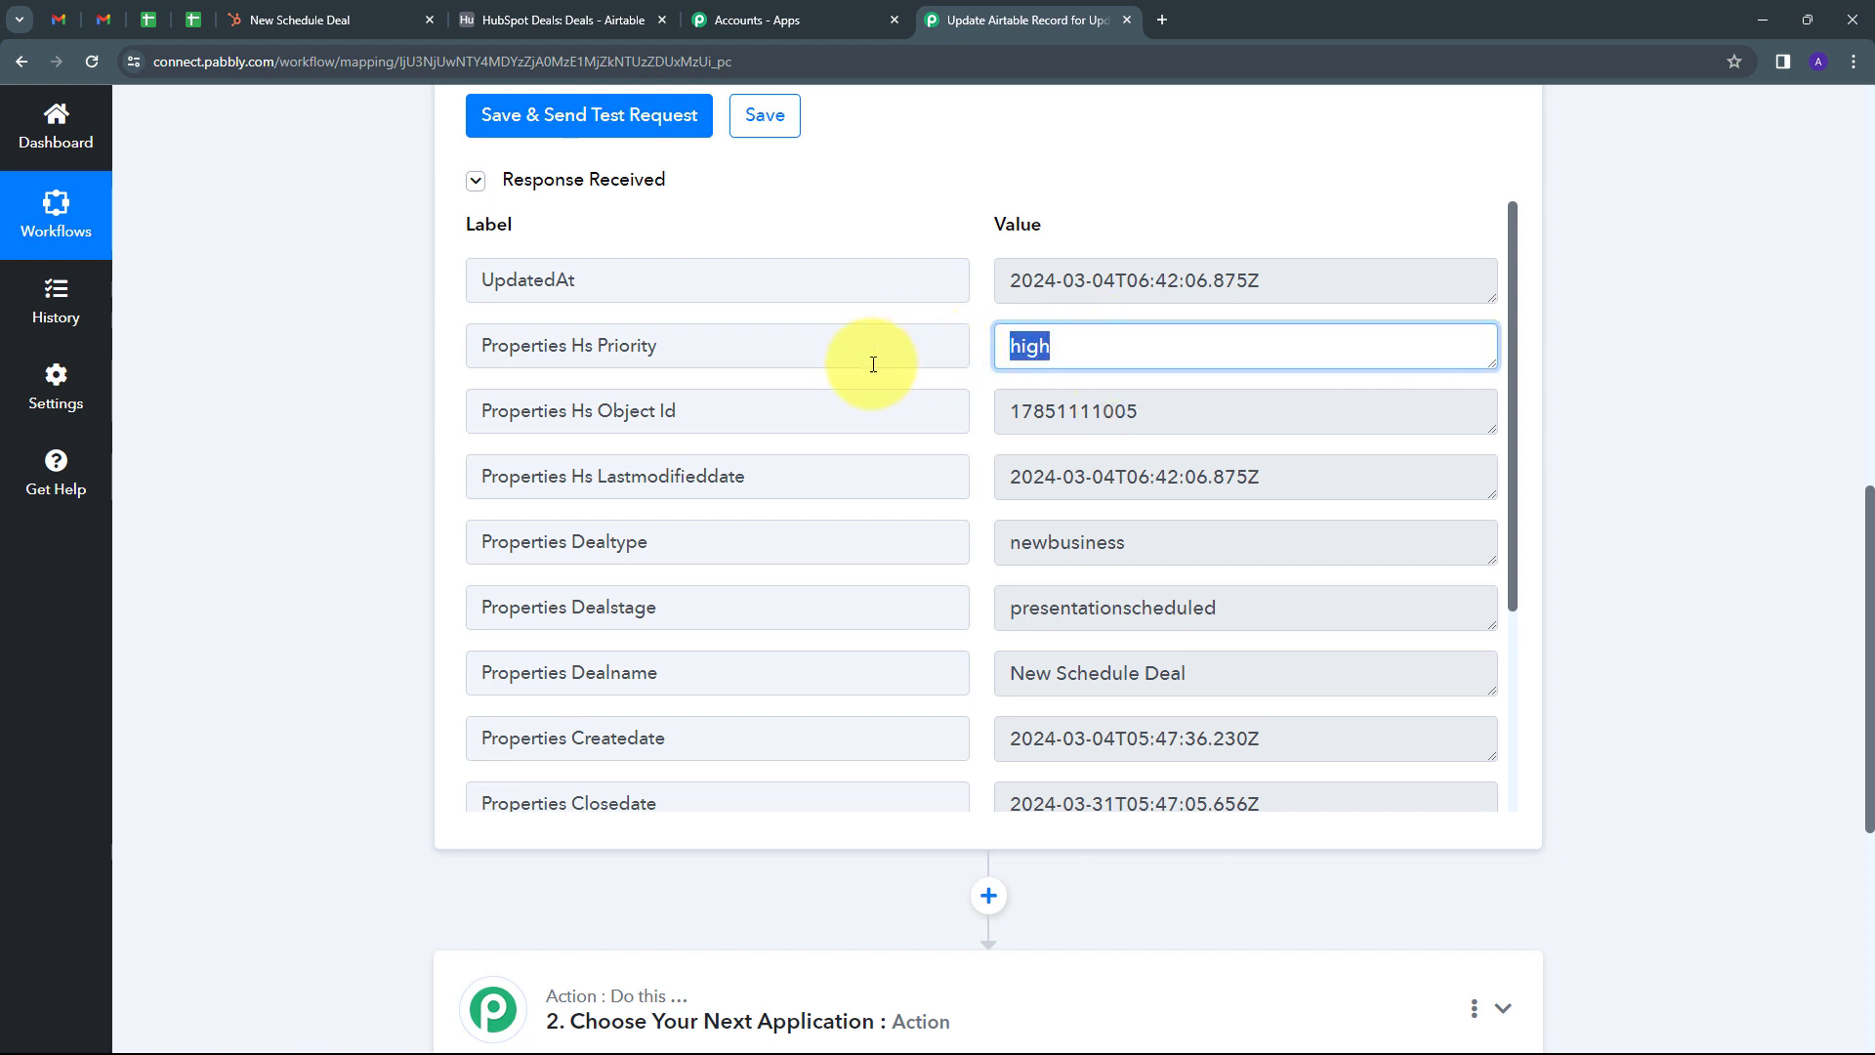
{"action": "left_click_drag", "start_coordinate": [1171, 544], "coordinate": [984, 555]}
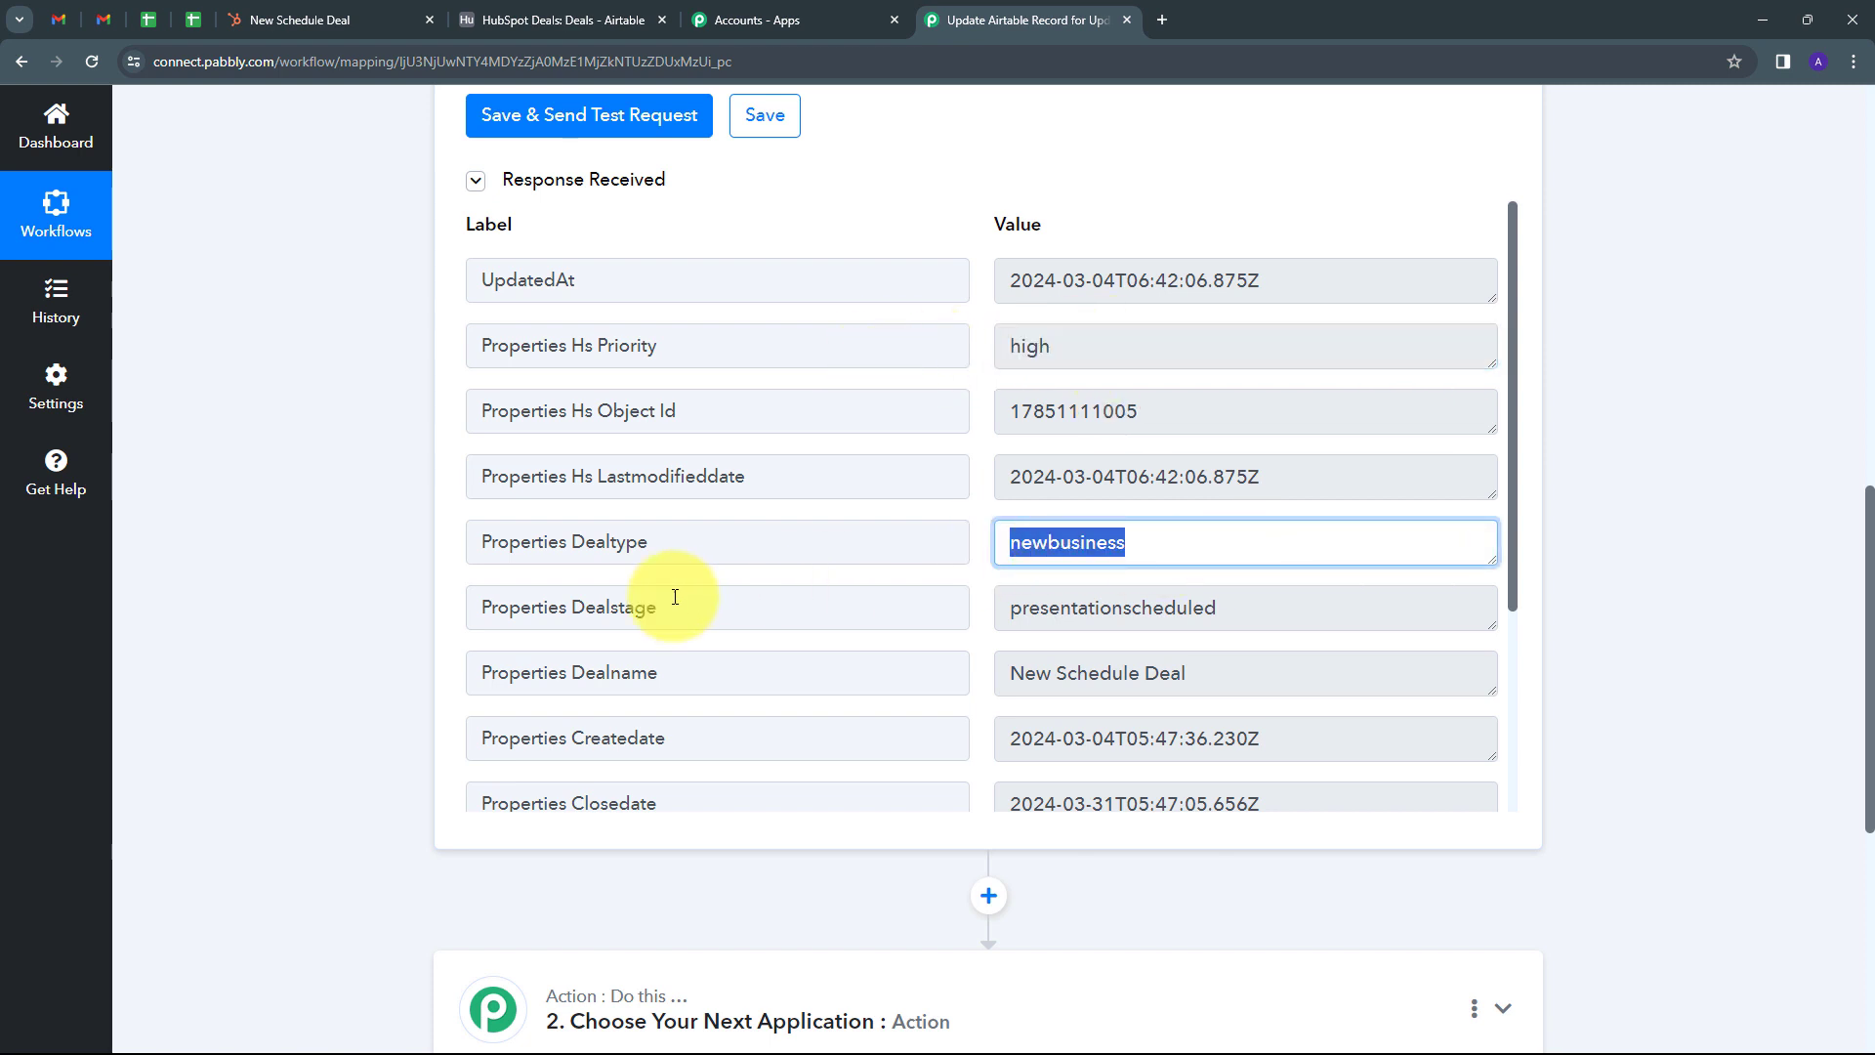
{"action": "left_click_drag", "start_coordinate": [1260, 610], "coordinate": [1211, 604]}
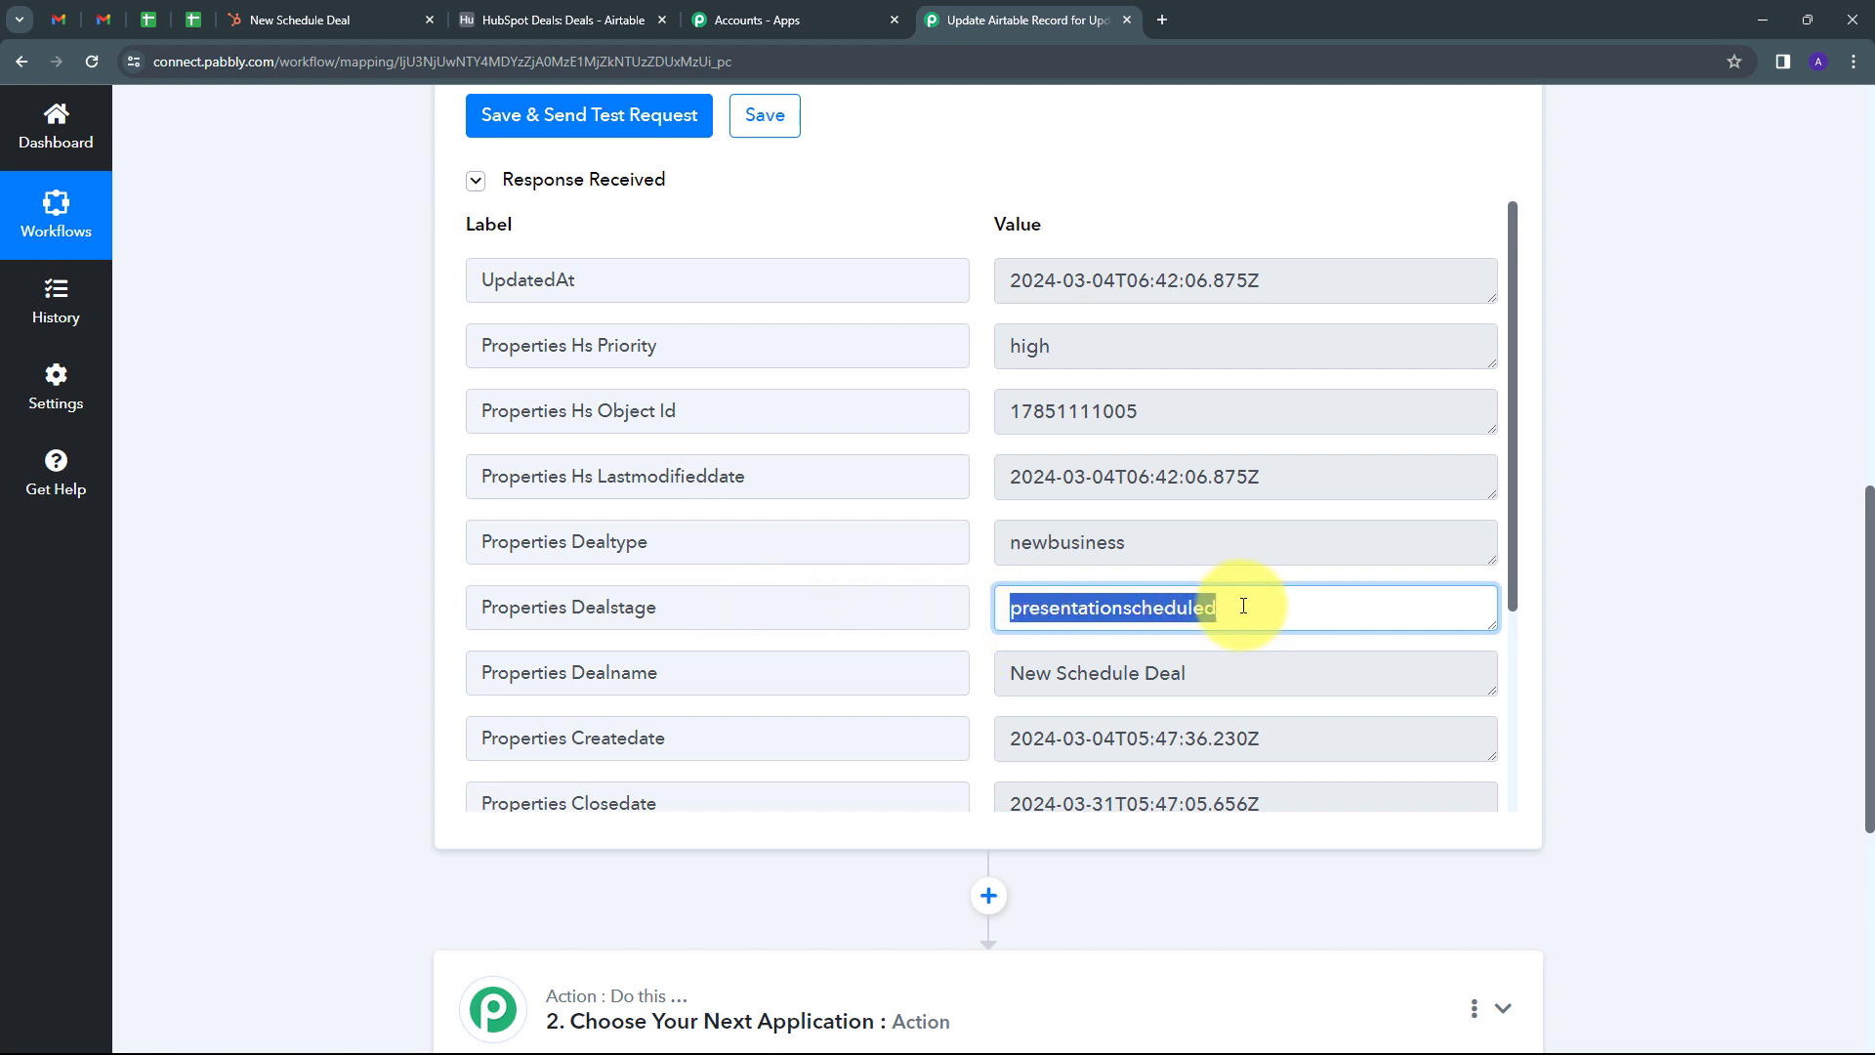
{"action": "left_click", "coordinate": [1243, 605]}
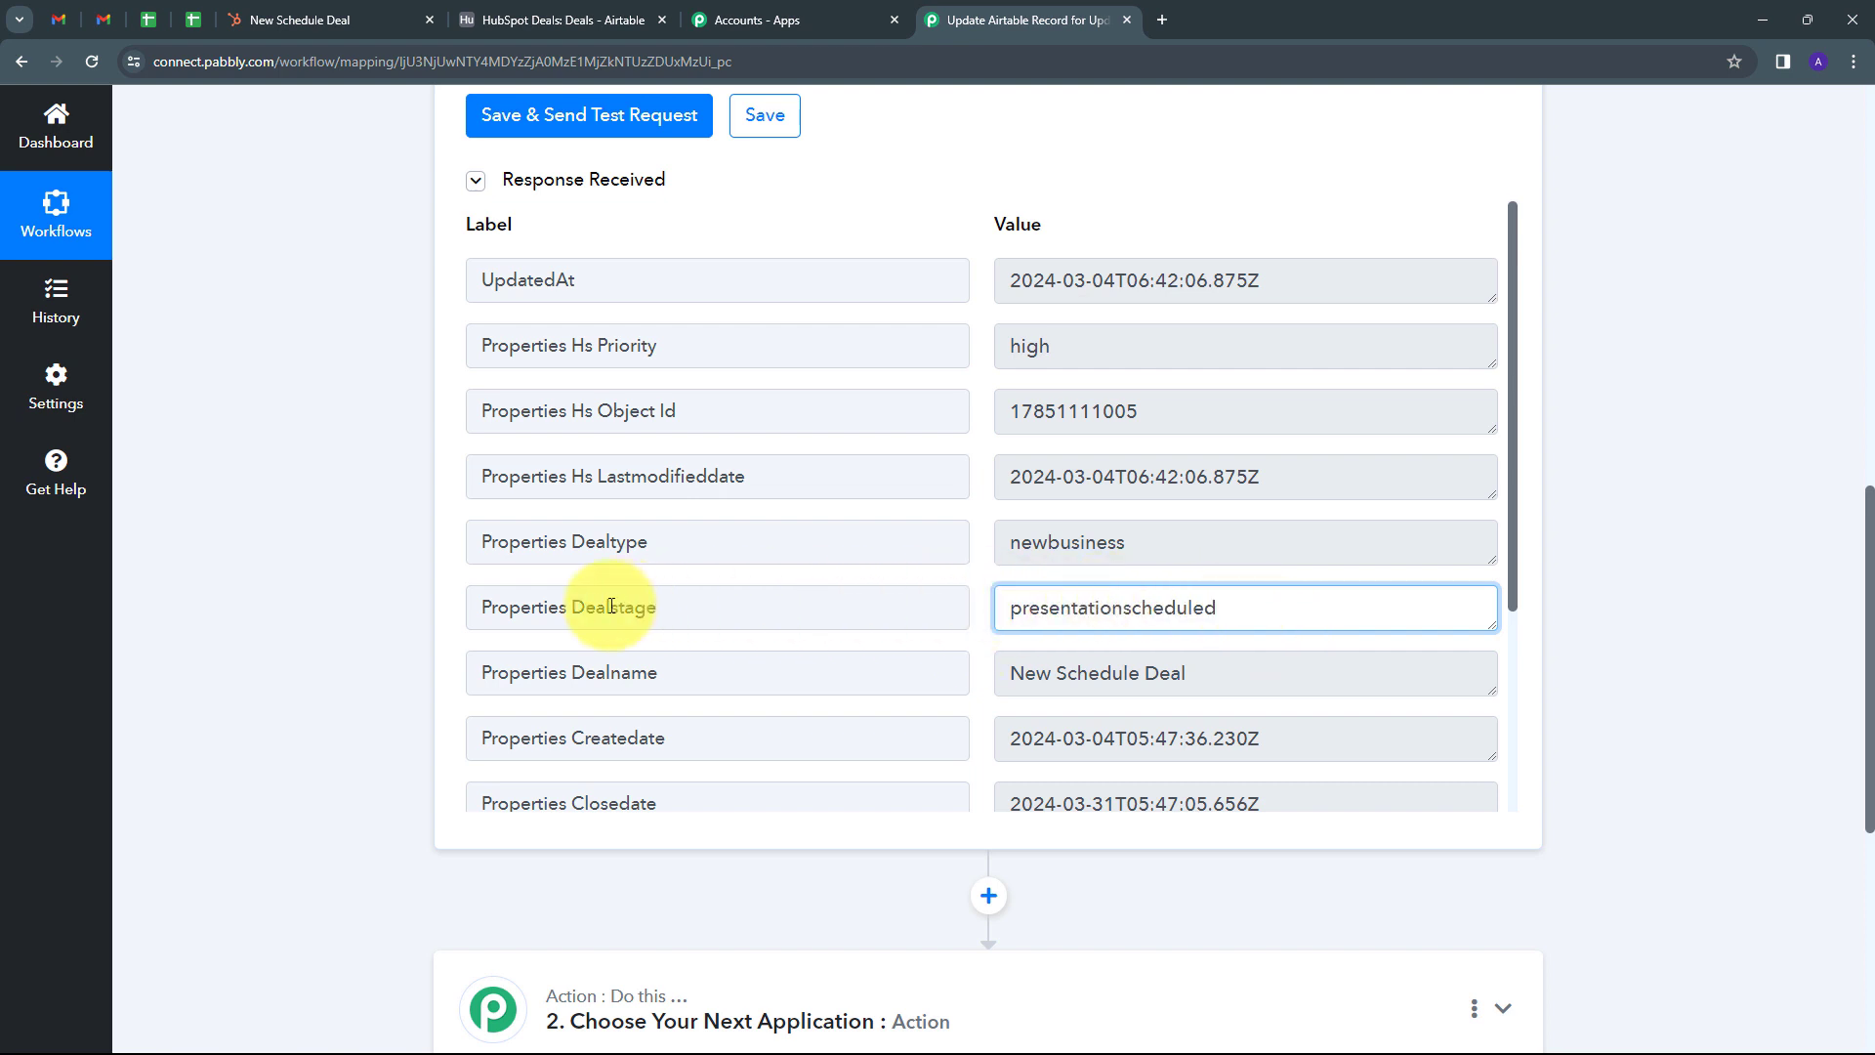
{"action": "scroll", "coordinate": [1310, 536], "scroll_direction": "down", "scroll_amount": 1}
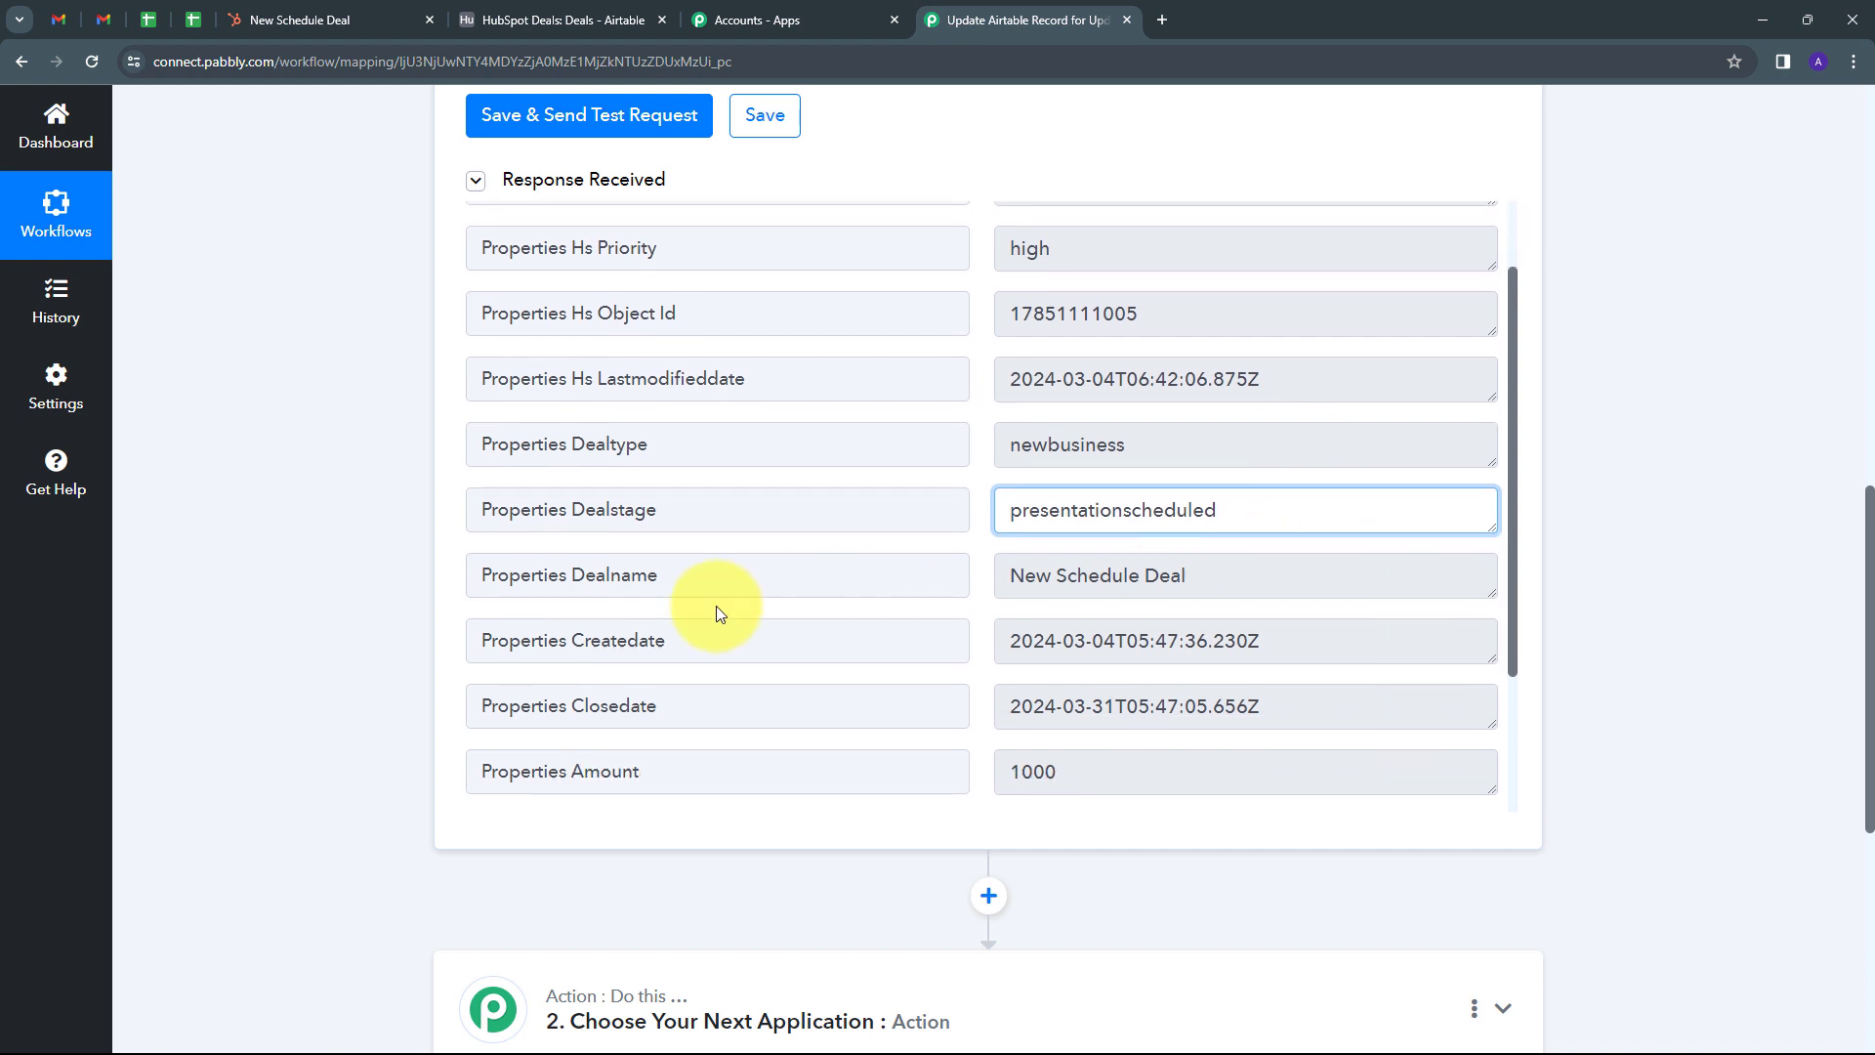
{"action": "left_click", "coordinate": [1025, 583]}
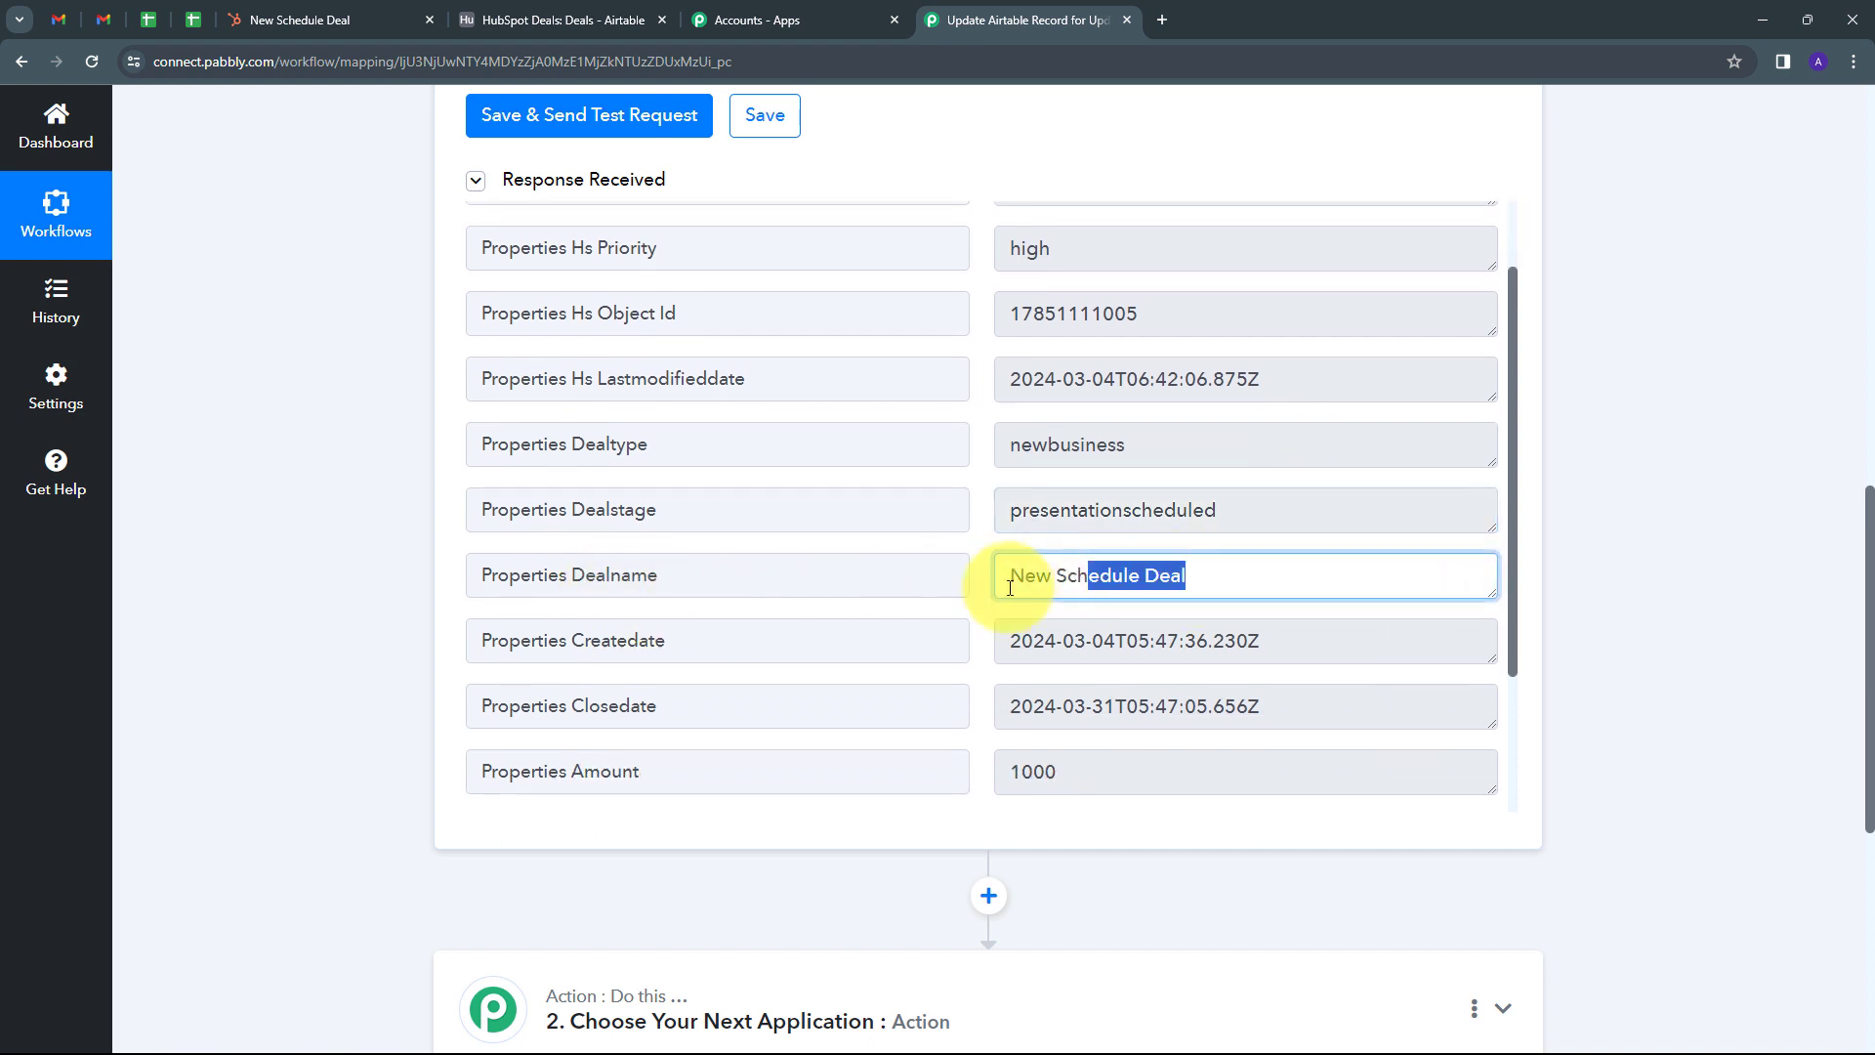
{"action": "scroll", "coordinate": [1223, 582], "scroll_direction": "down", "scroll_amount": 1}
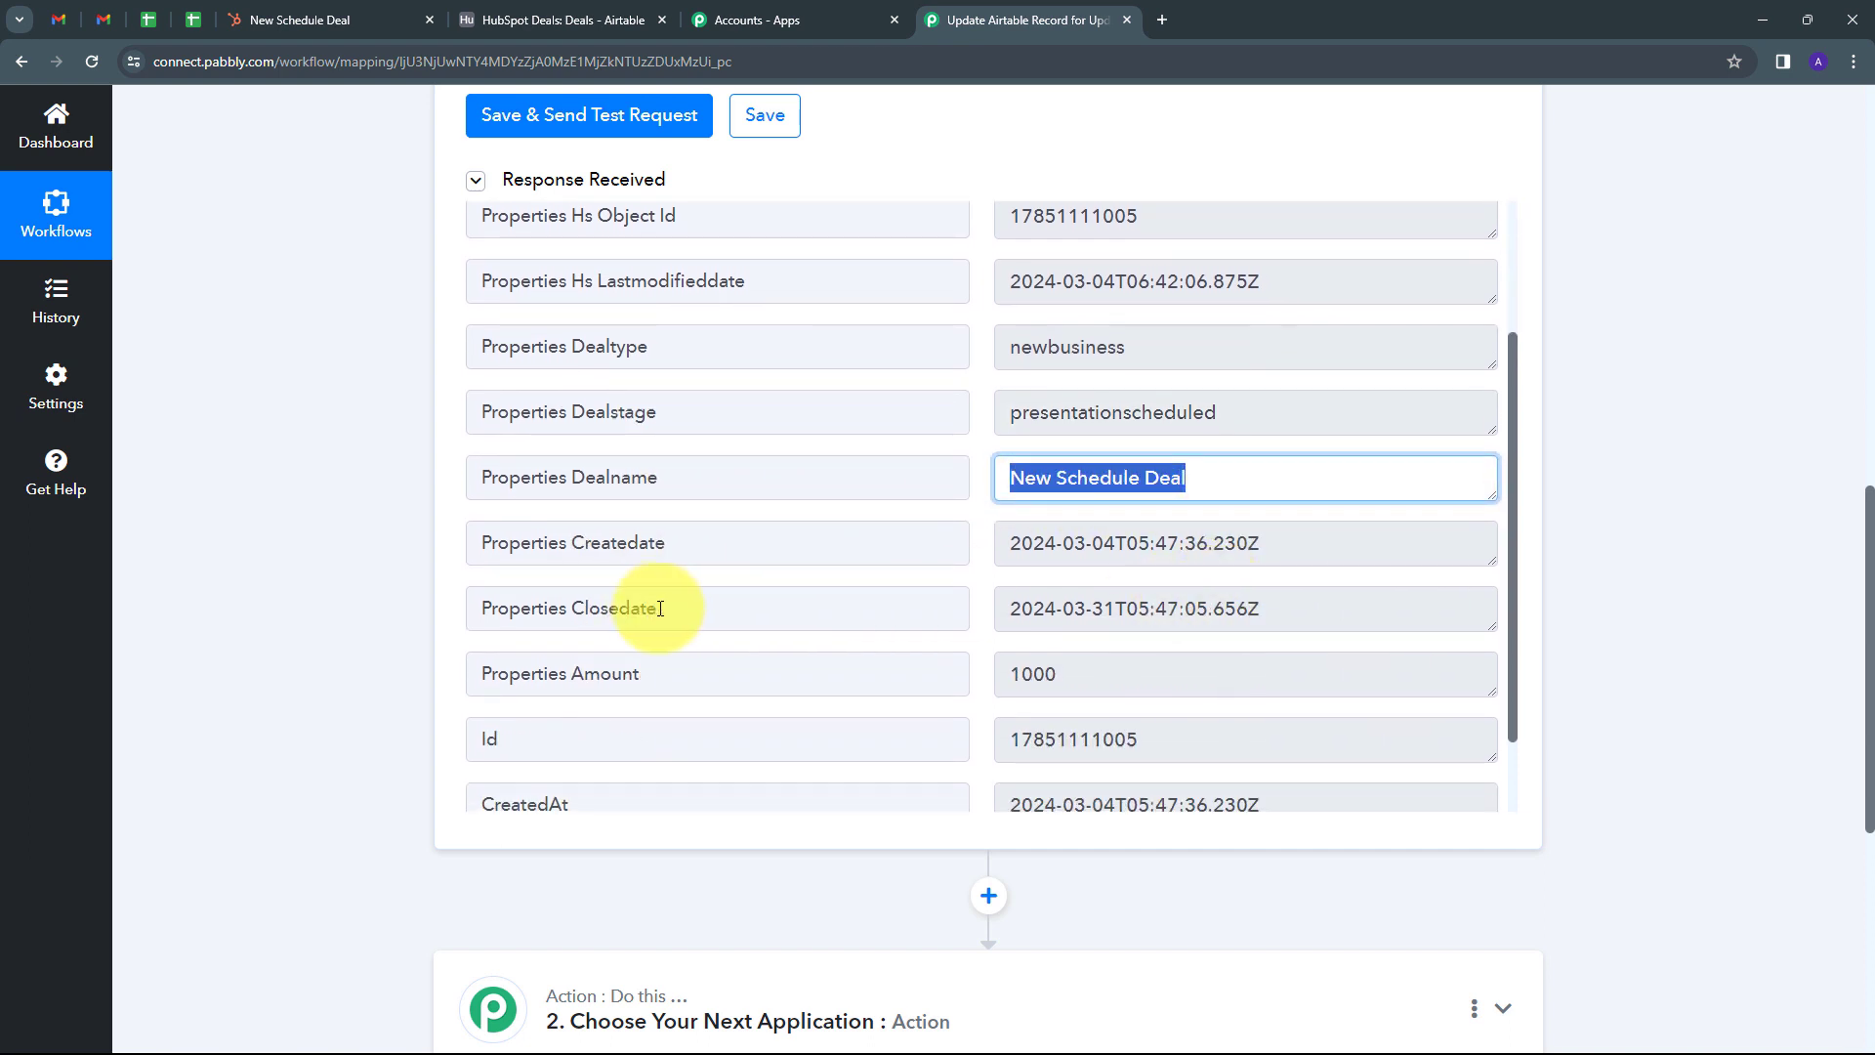
{"action": "left_click", "coordinate": [1313, 616]}
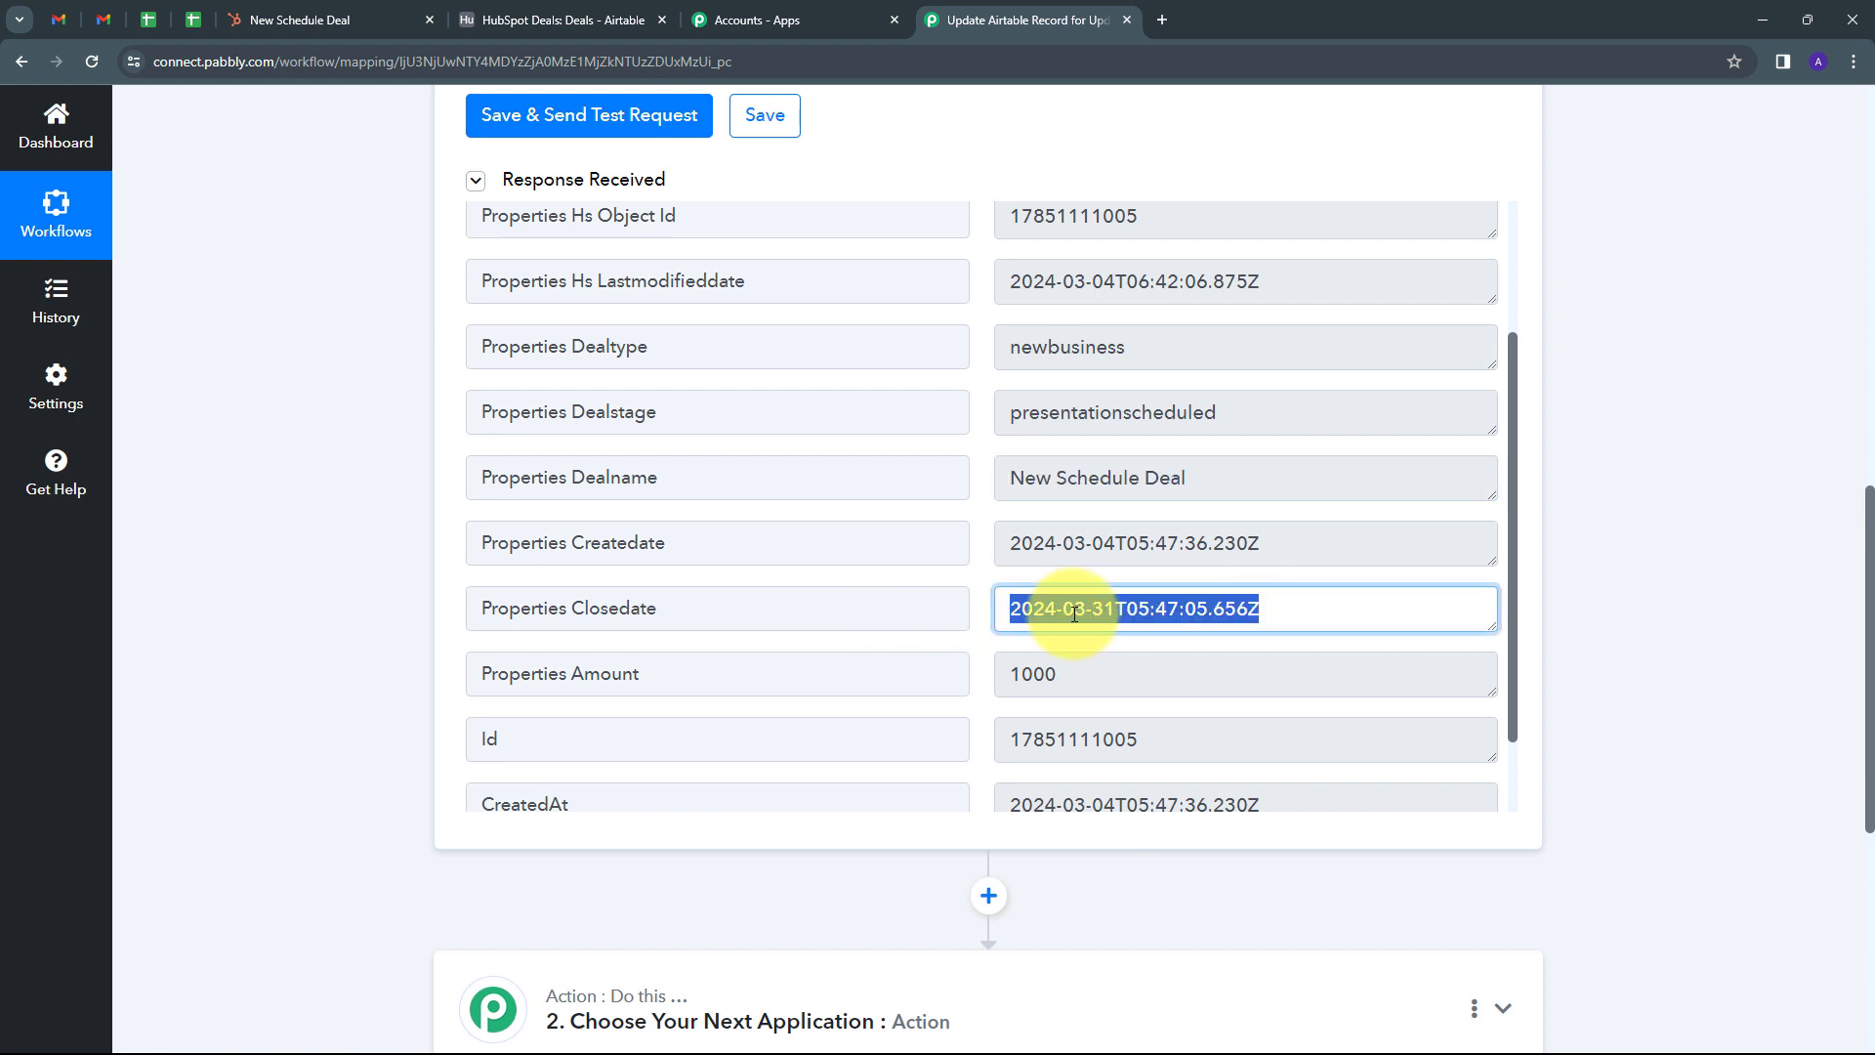
{"action": "scroll", "coordinate": [693, 628], "scroll_direction": "down", "scroll_amount": 1}
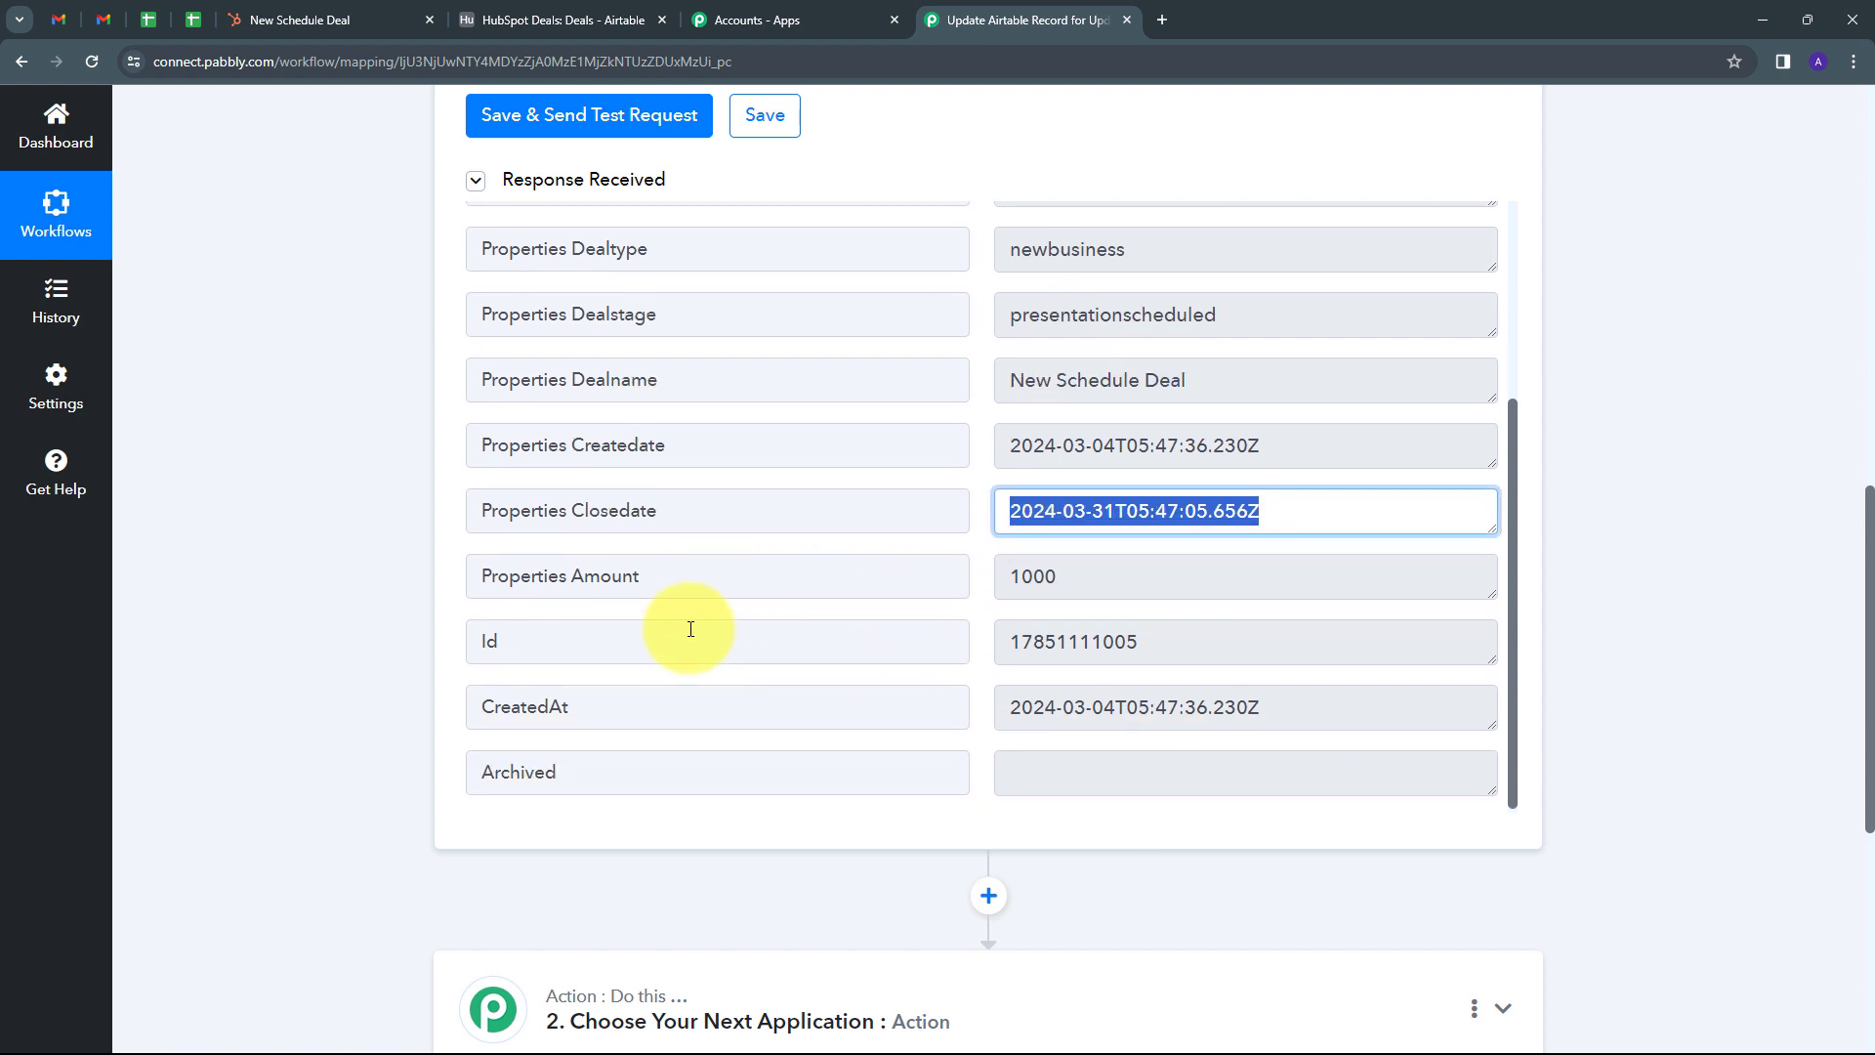
{"action": "left_click", "coordinate": [1050, 588]}
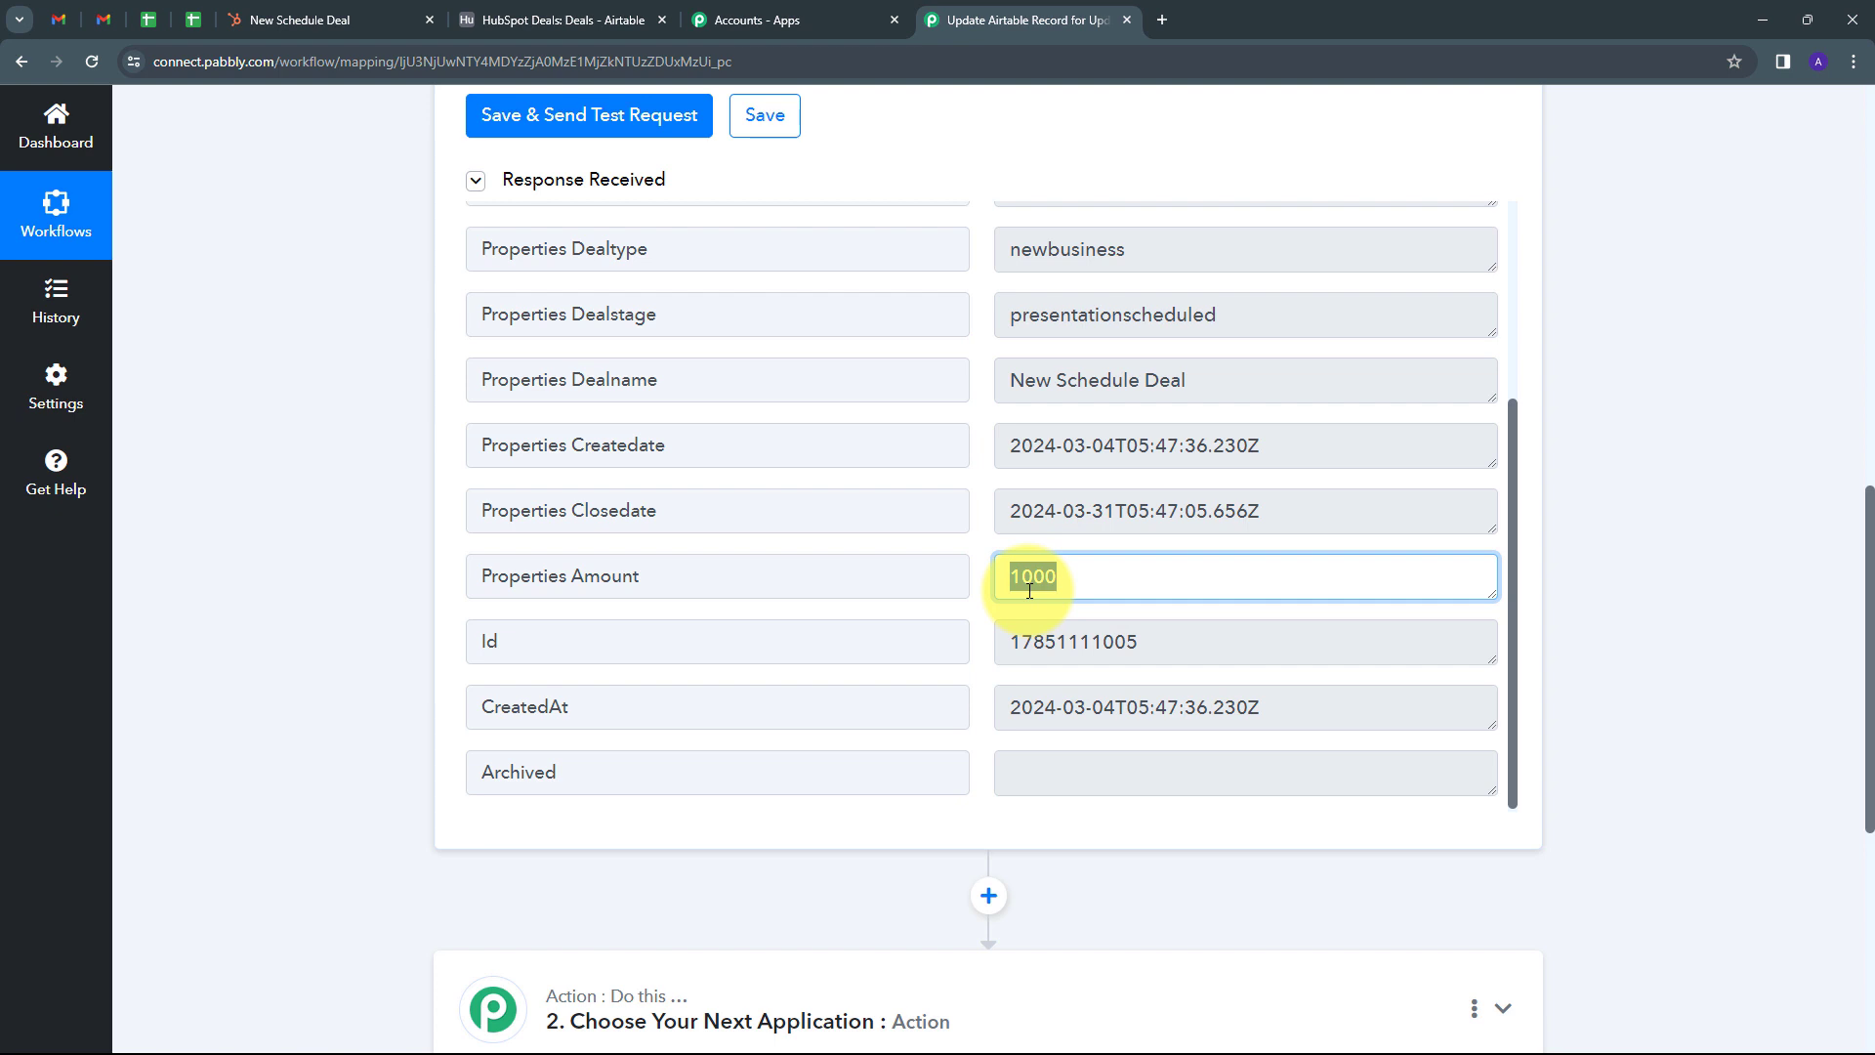
{"action": "left_click", "coordinate": [1201, 635]}
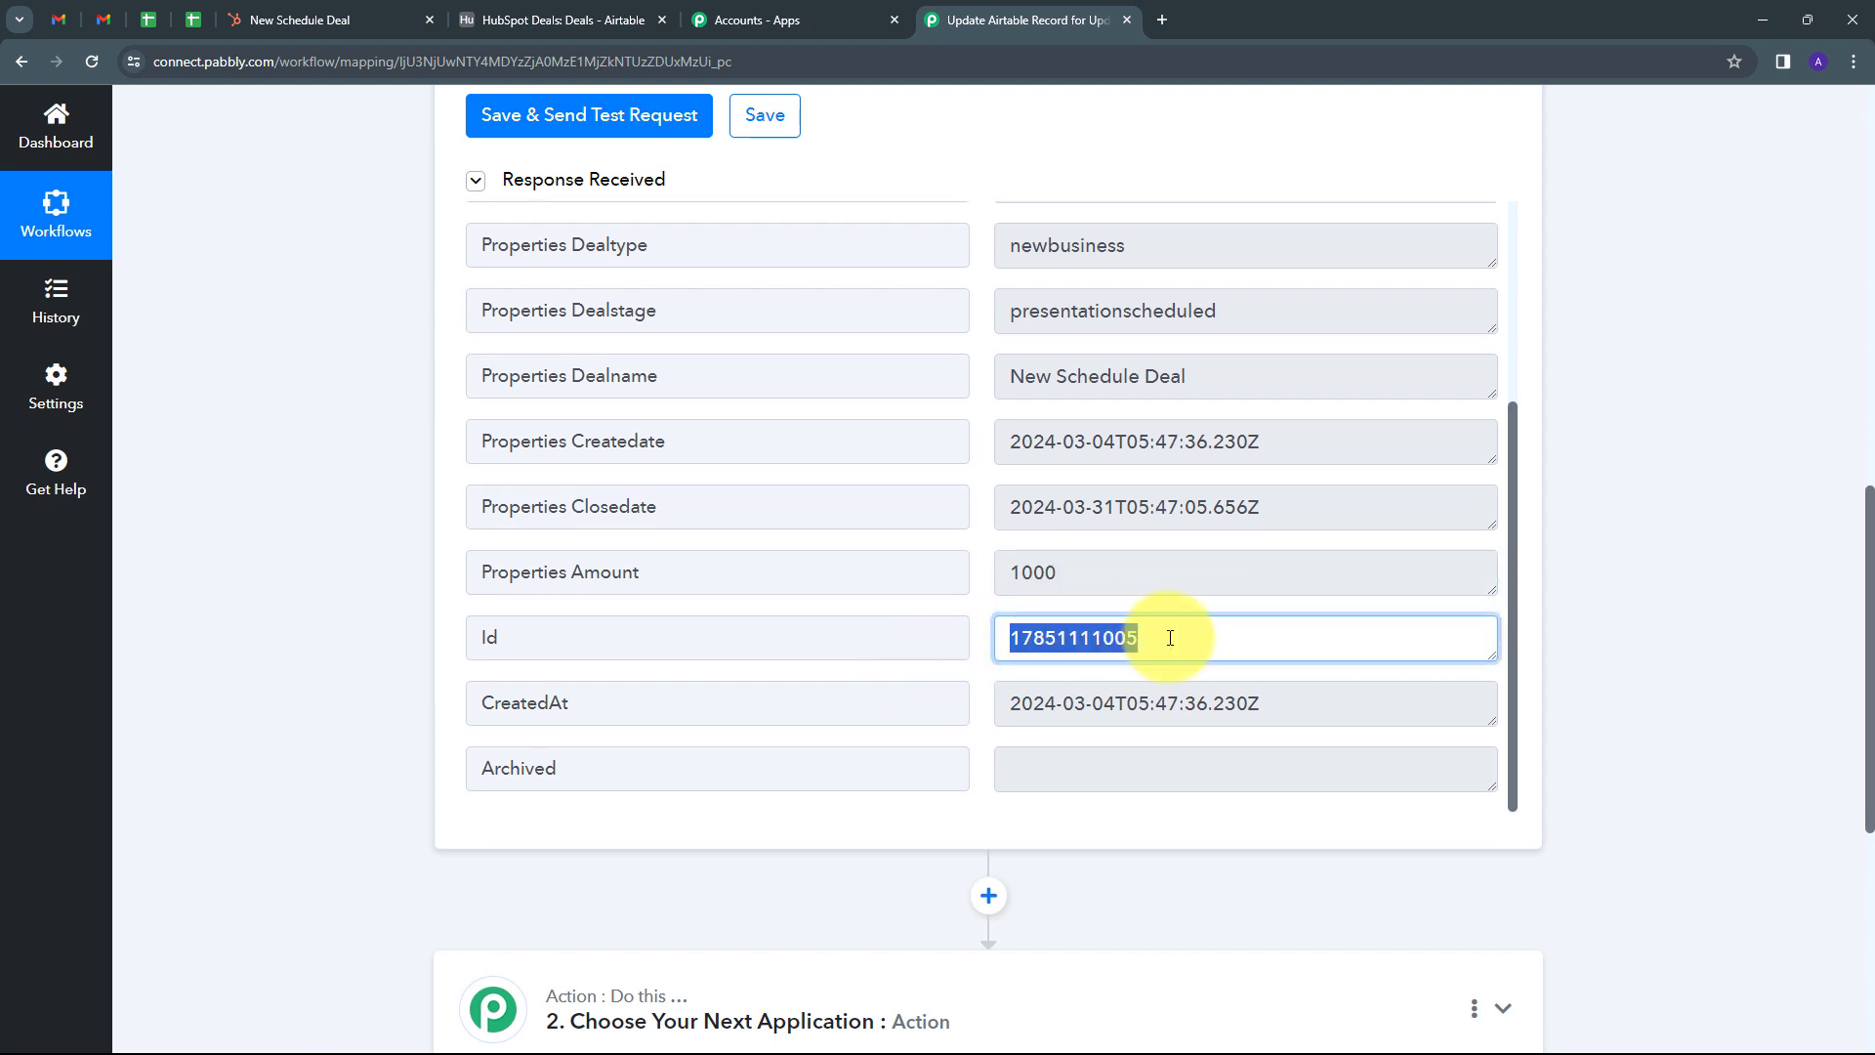
{"action": "scroll", "coordinate": [1157, 637], "scroll_direction": "up", "scroll_amount": 3}
{"action": "scroll", "coordinate": [1103, 641], "scroll_direction": "down", "scroll_amount": 3}
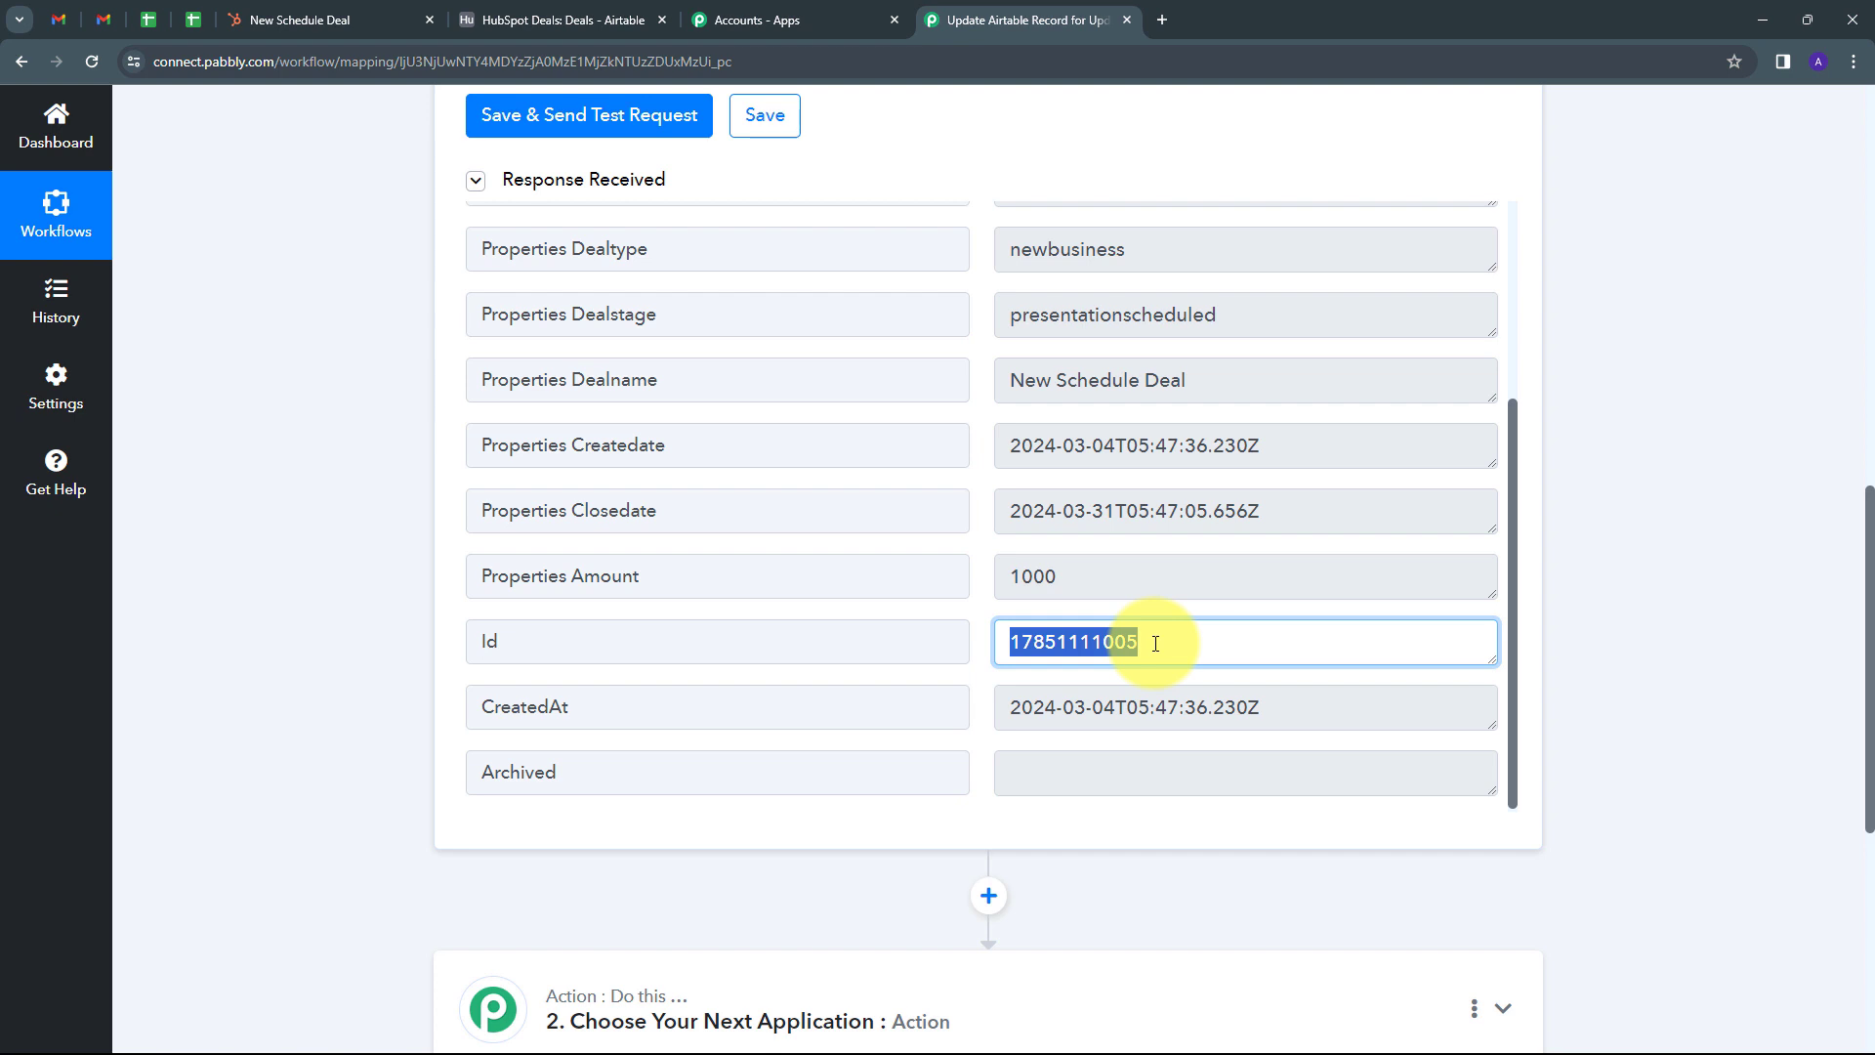
Step: Set the workflow's second step to the Airtable app with the Search Record action event
{"action": "scroll", "coordinate": [1662, 542], "scroll_direction": "down", "scroll_amount": 2}
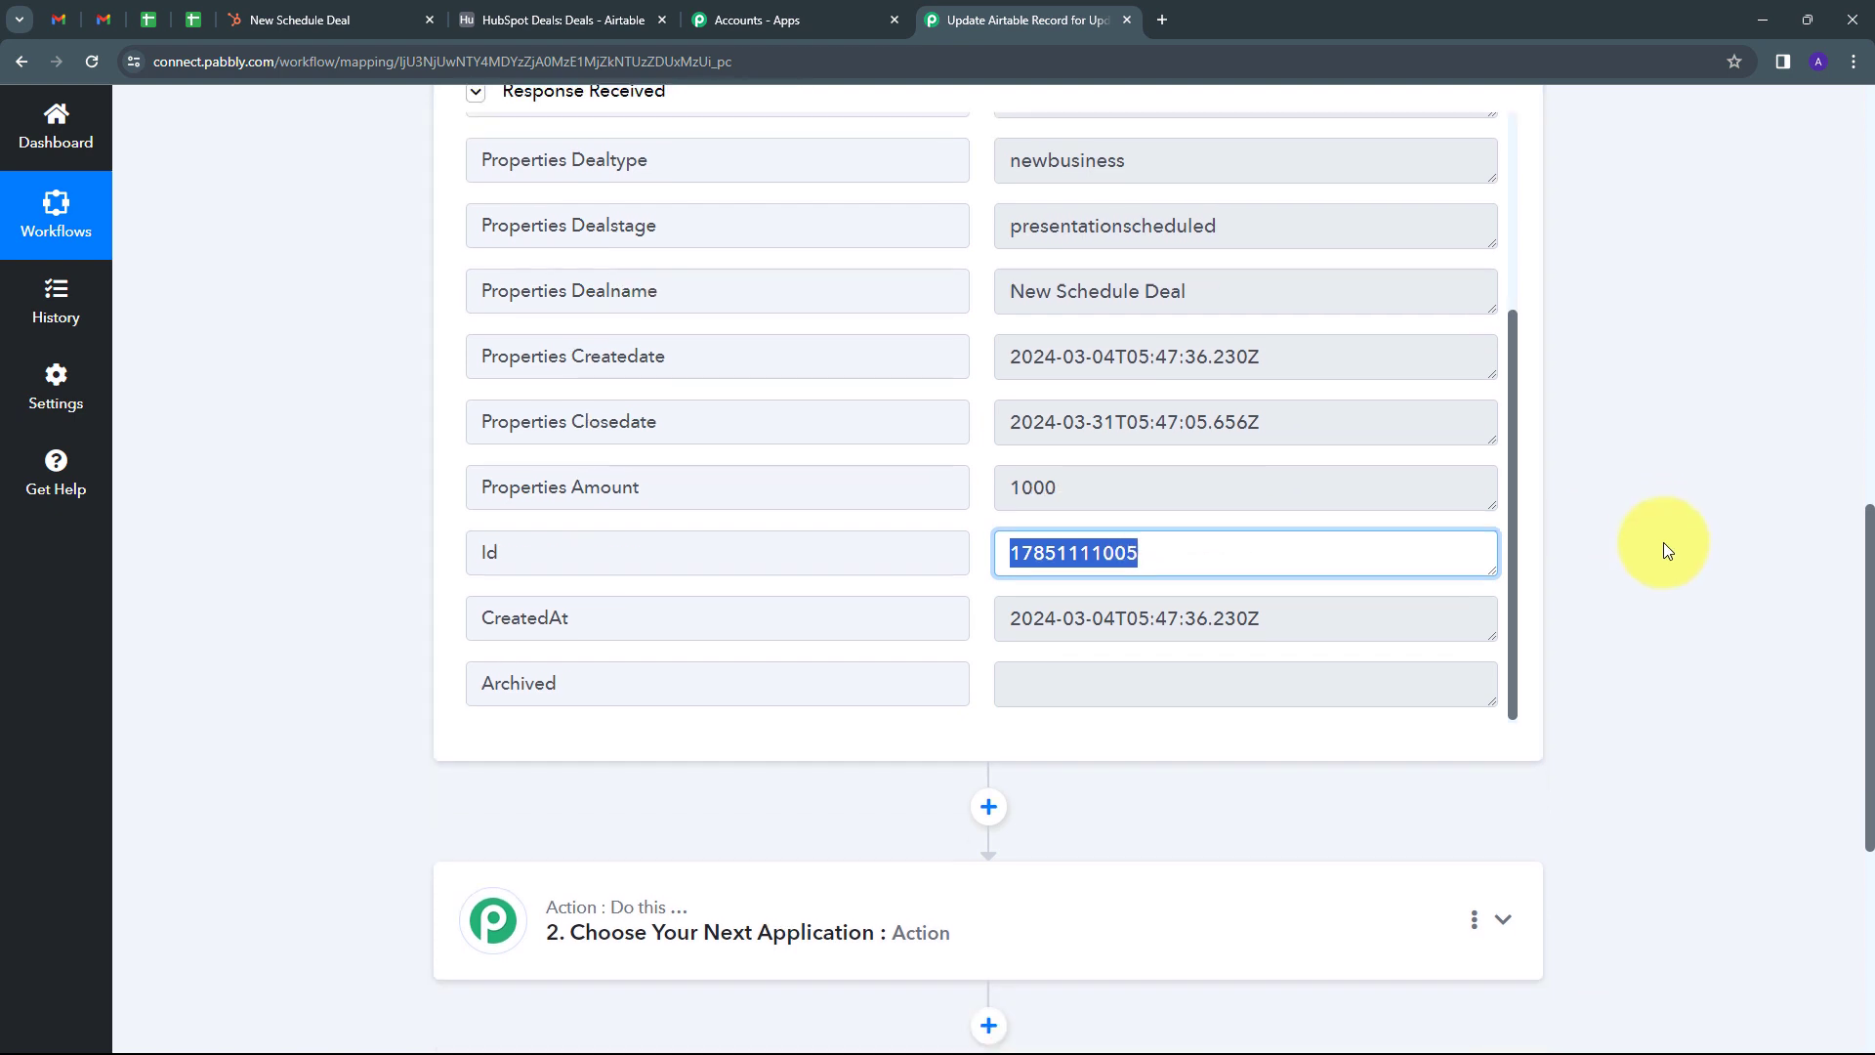
{"action": "left_click", "coordinate": [1130, 829]}
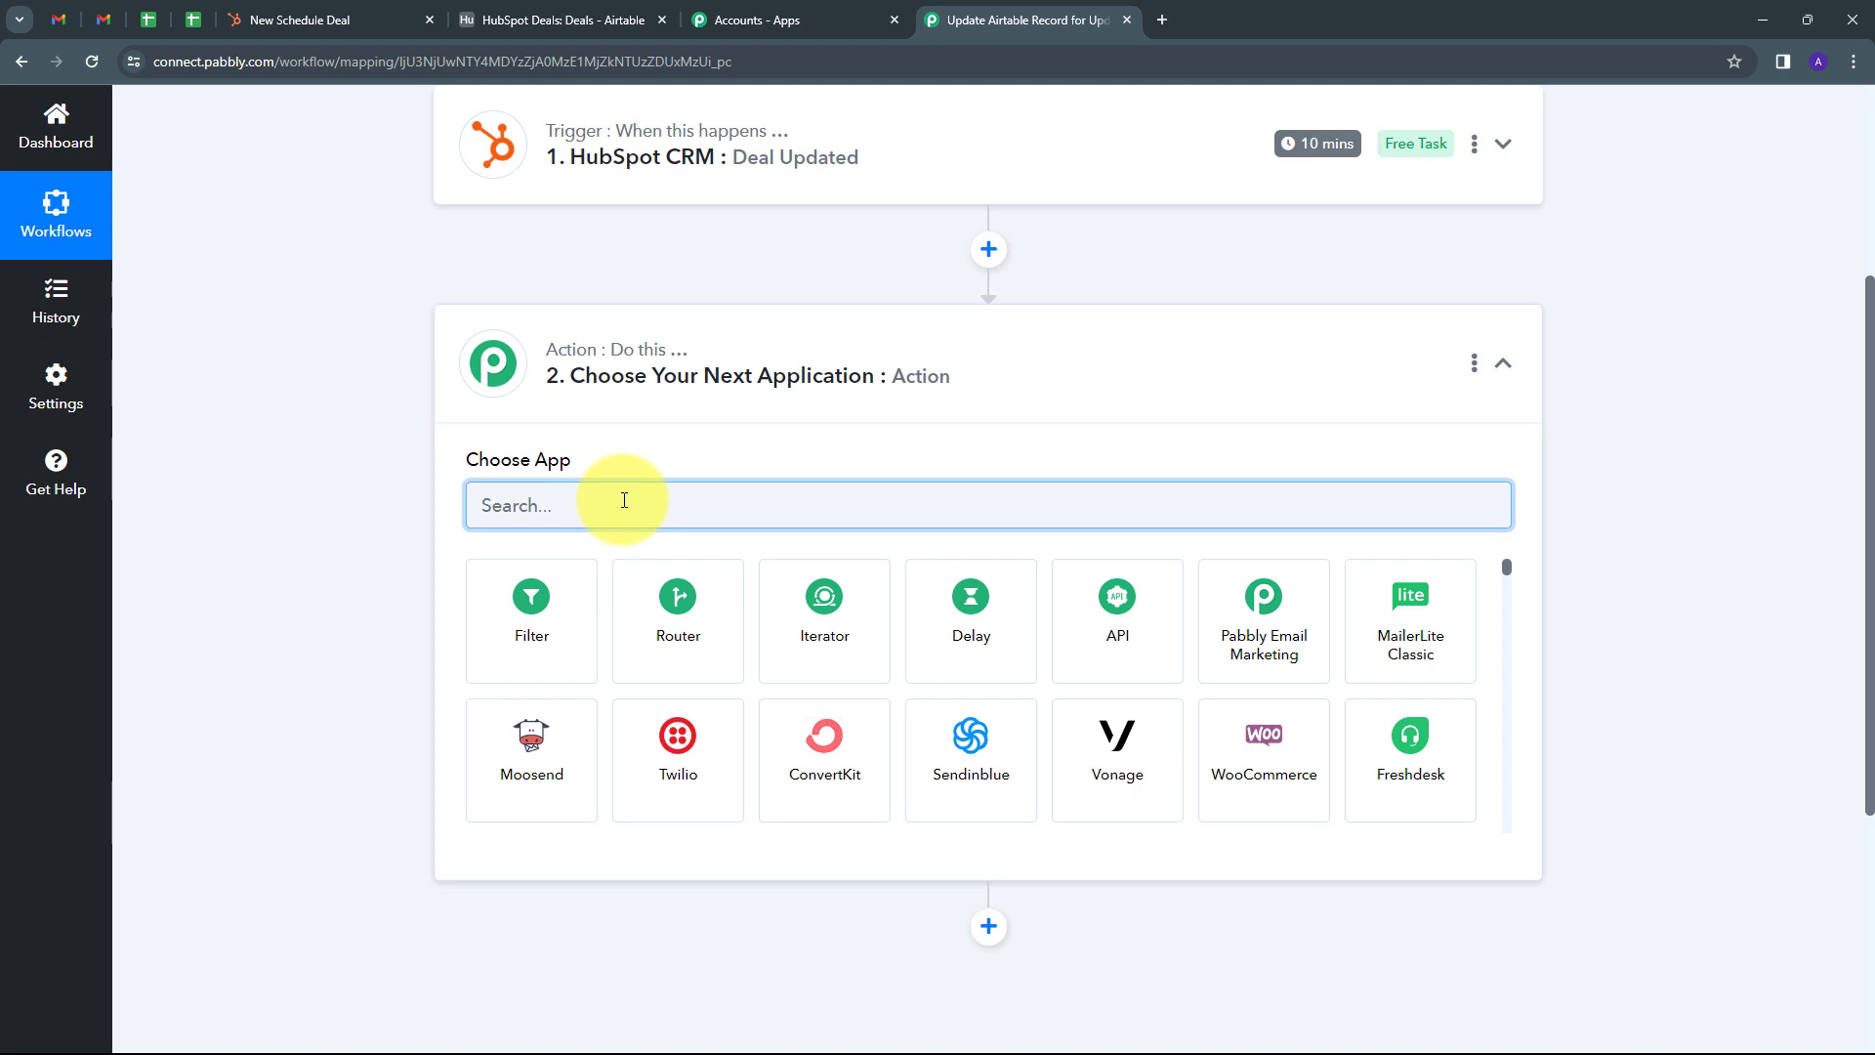
{"action": "type", "text": "A"}
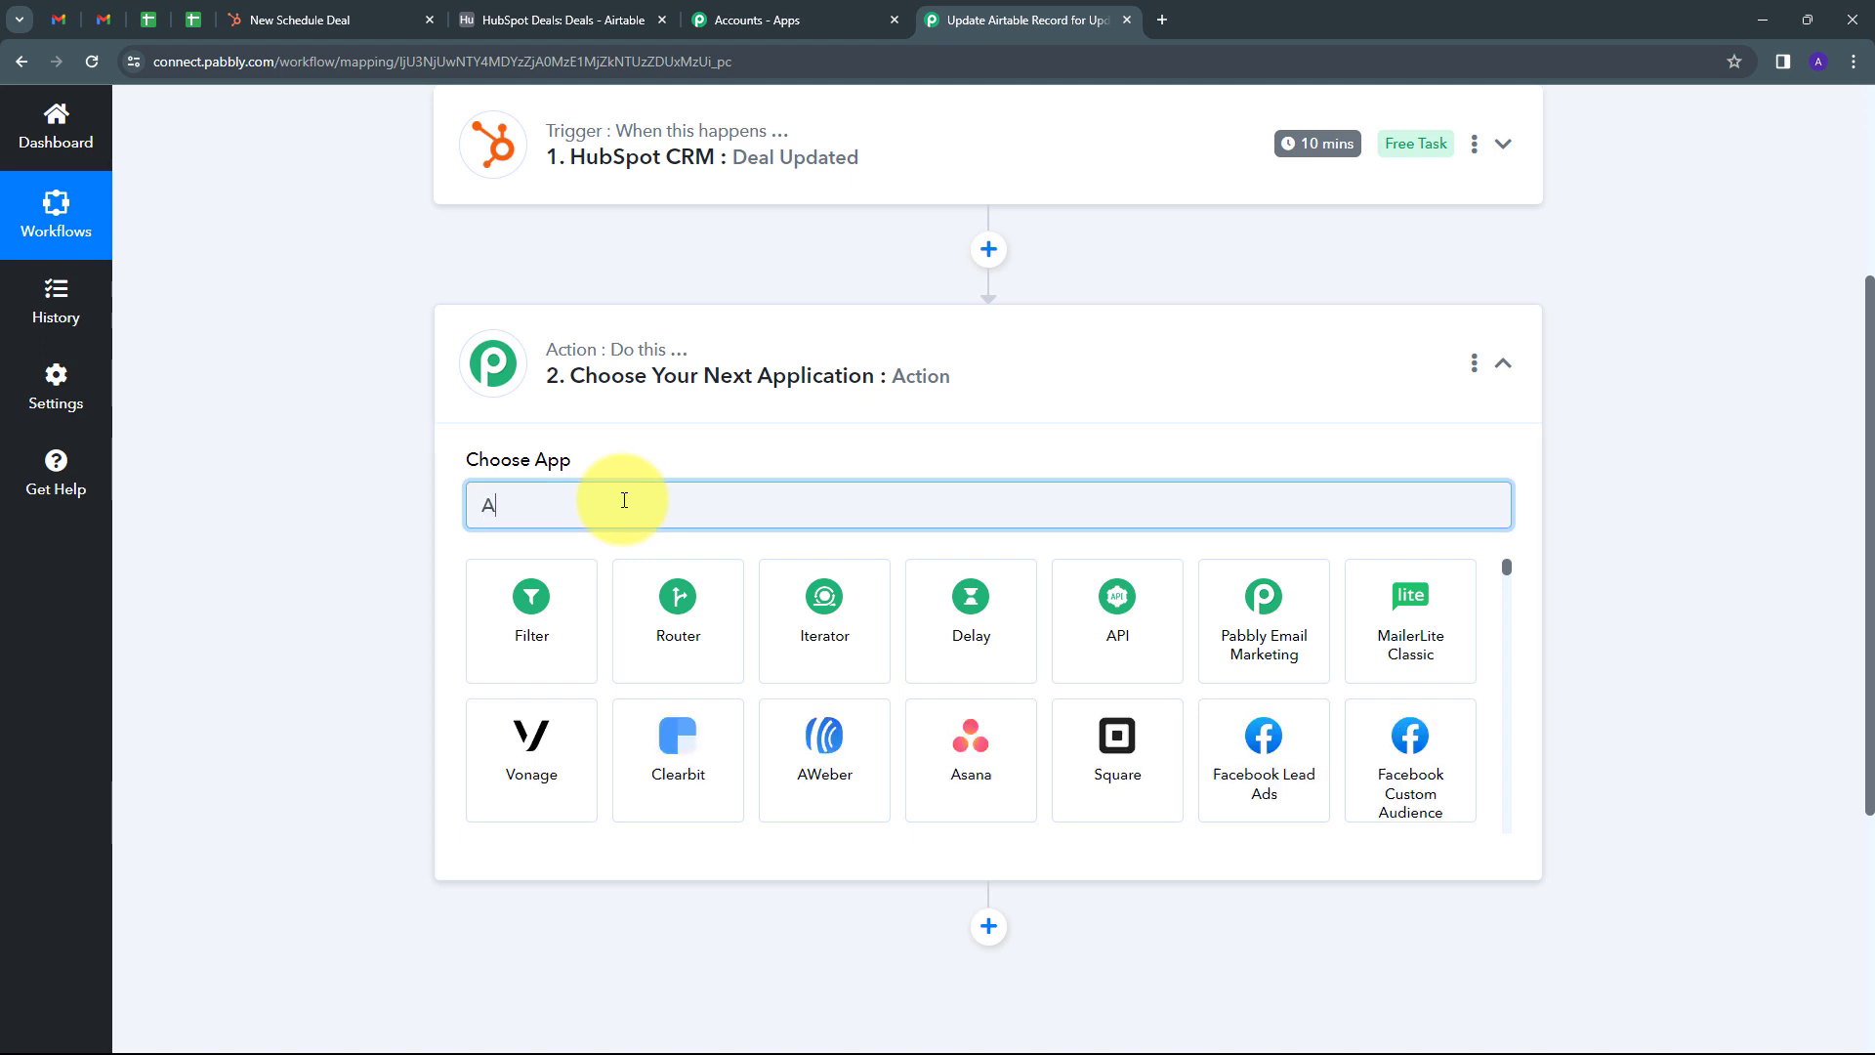
{"action": "type", "text": "irtable"}
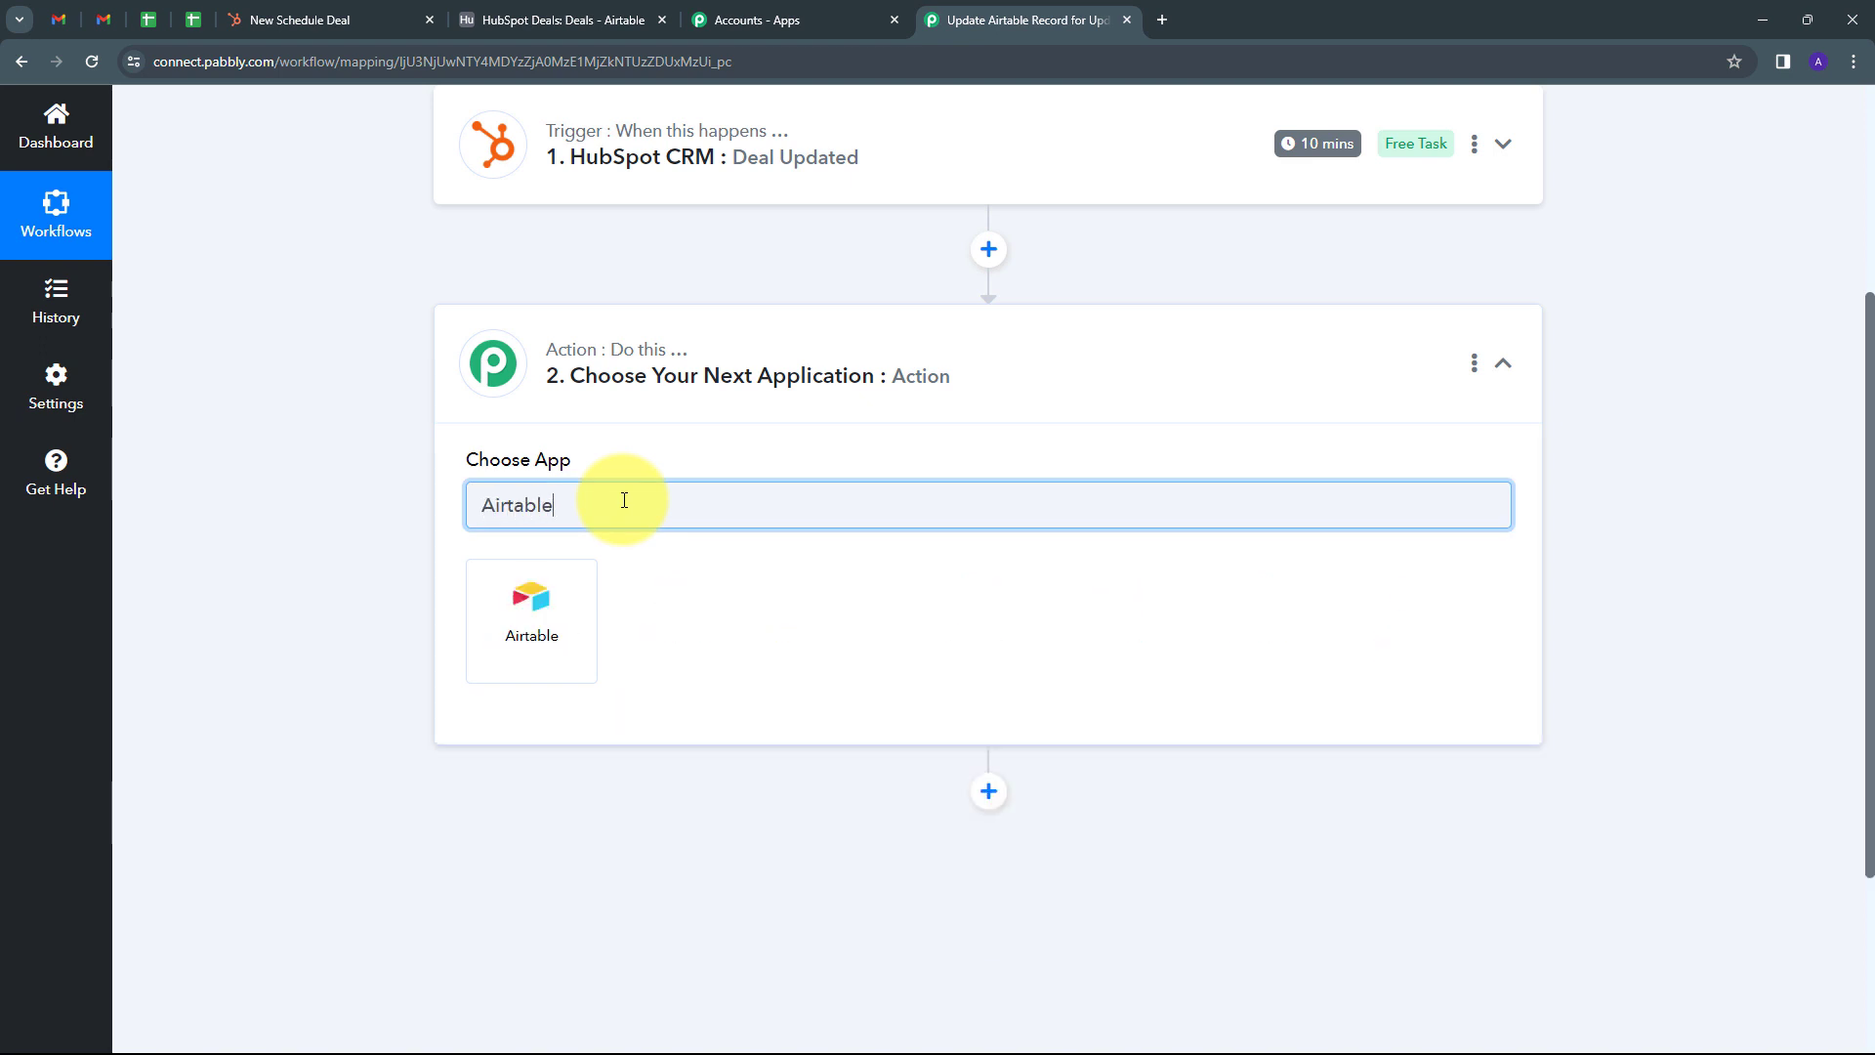
{"action": "left_click", "coordinate": [554, 610]}
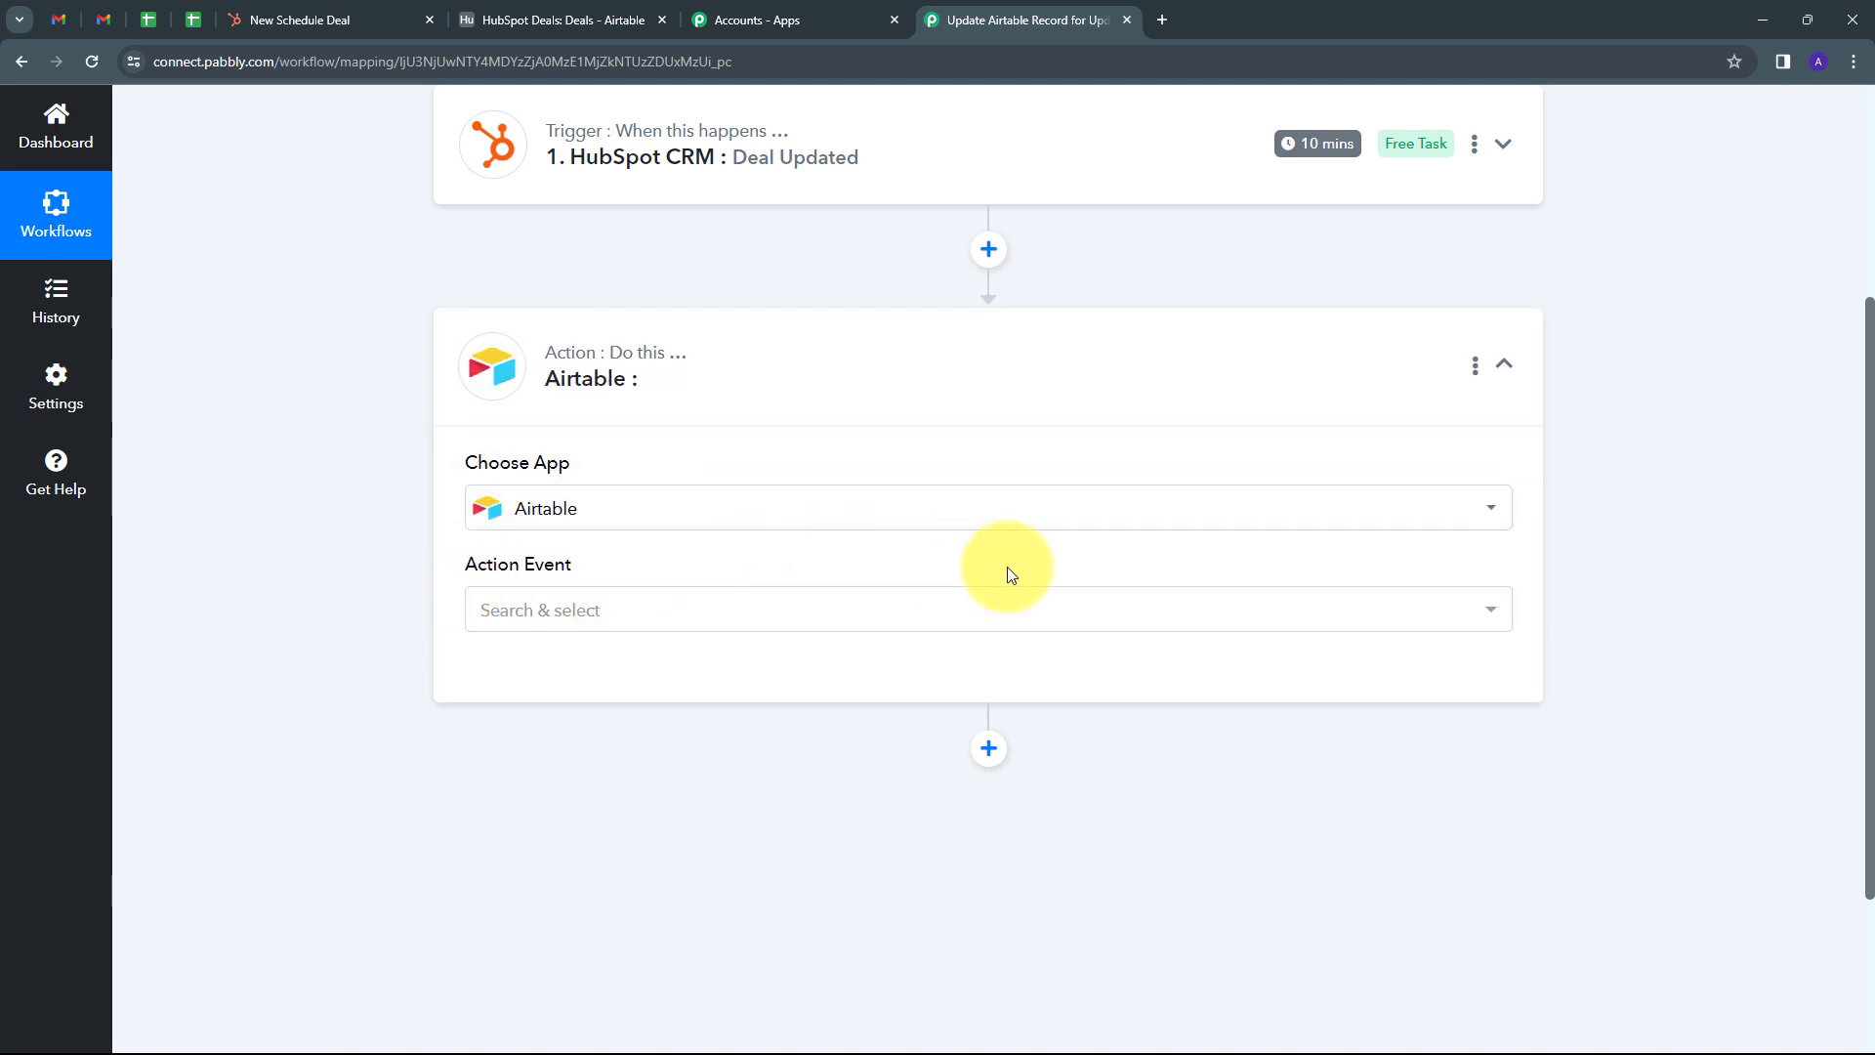
{"action": "left_click", "coordinate": [835, 613]}
{"action": "scroll", "coordinate": [650, 348], "scroll_direction": "up", "scroll_amount": 1}
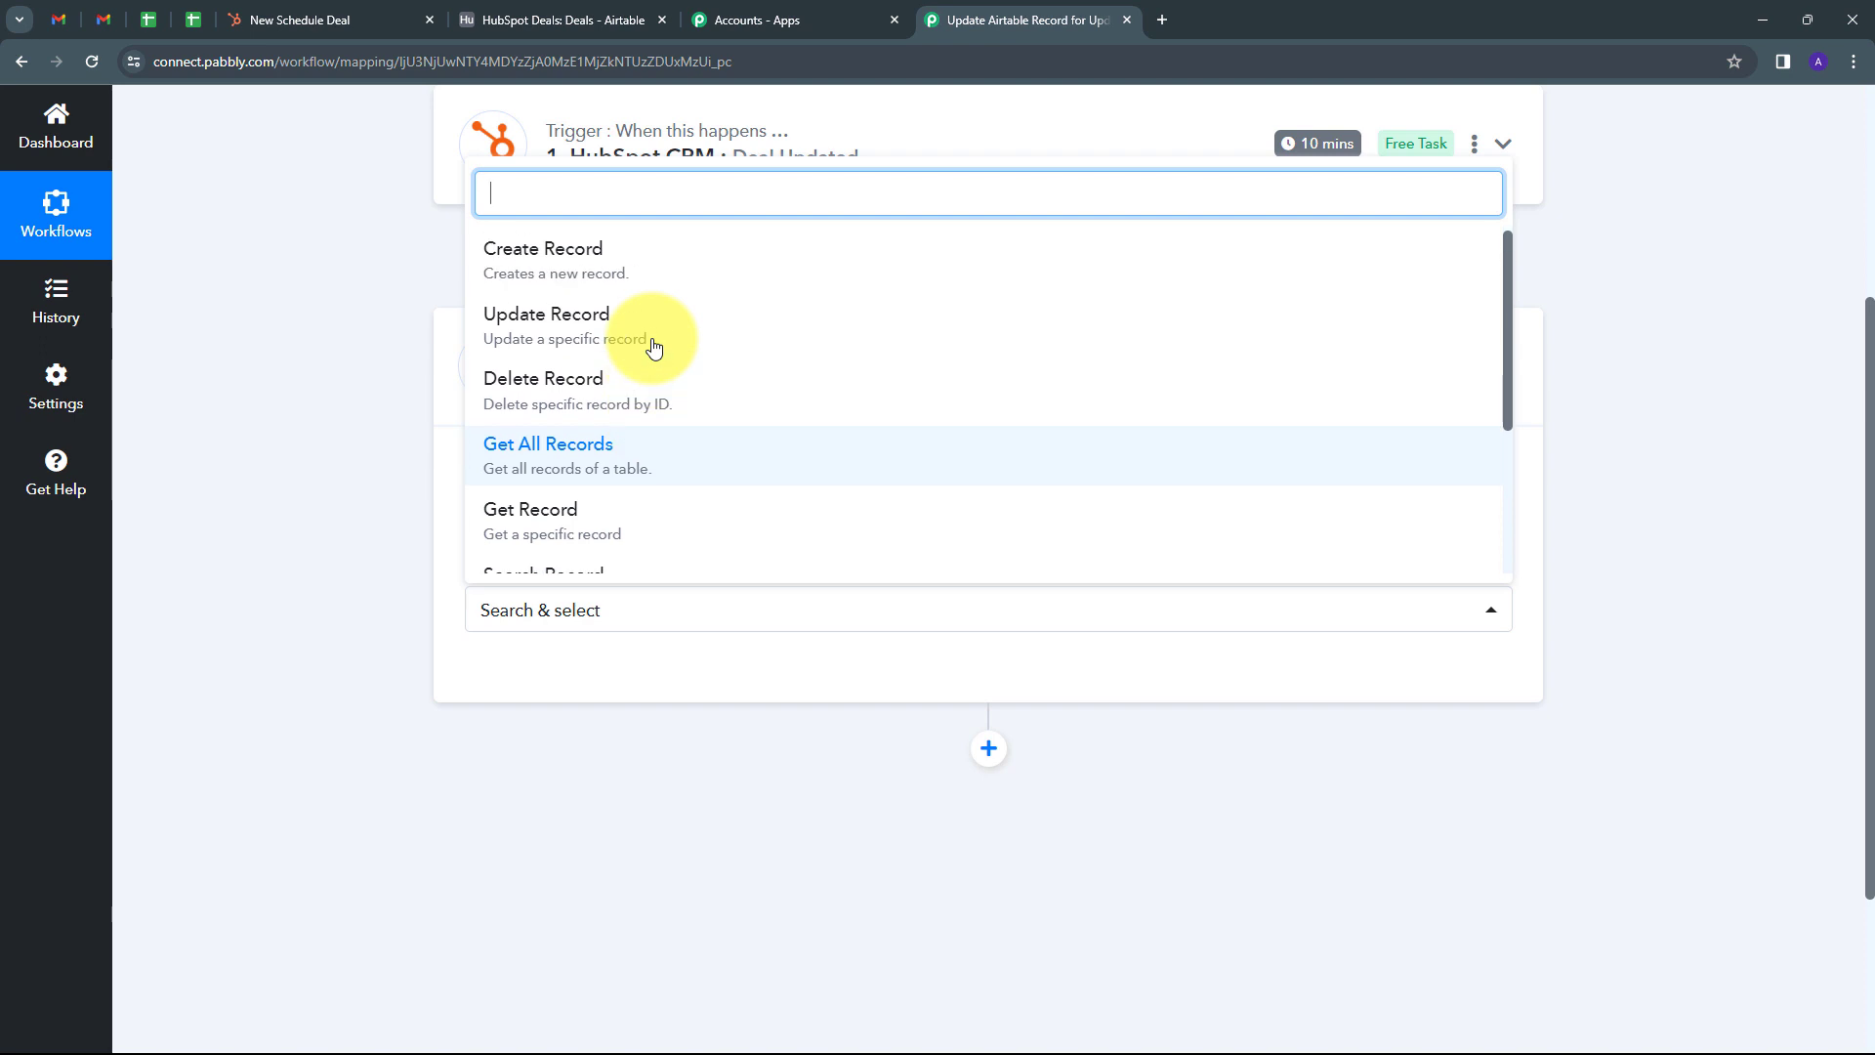
{"action": "scroll", "coordinate": [653, 348], "scroll_direction": "down", "scroll_amount": 3}
{"action": "left_click", "coordinate": [581, 393]}
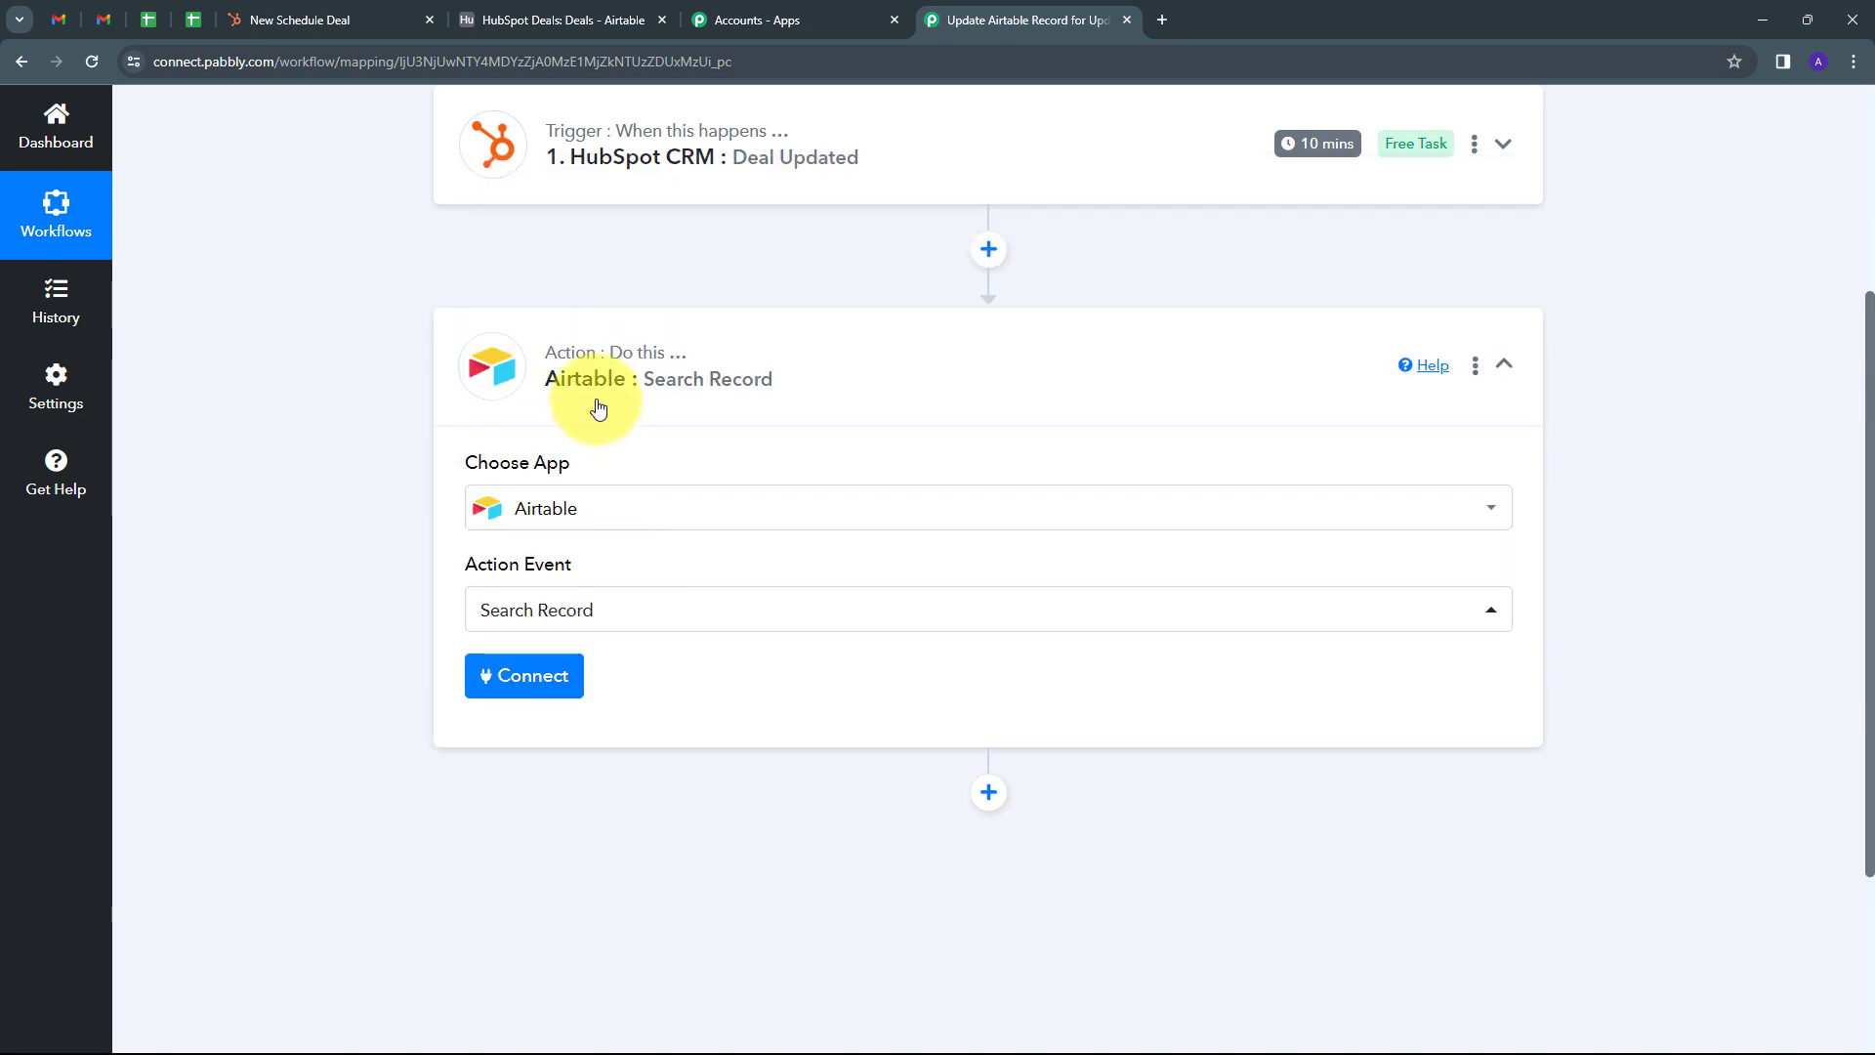
Step: Add a new Airtable connection to the Search Record action and grant Pabbly Connect access to the HubSpot Deals base
{"action": "left_click", "coordinate": [529, 677]}
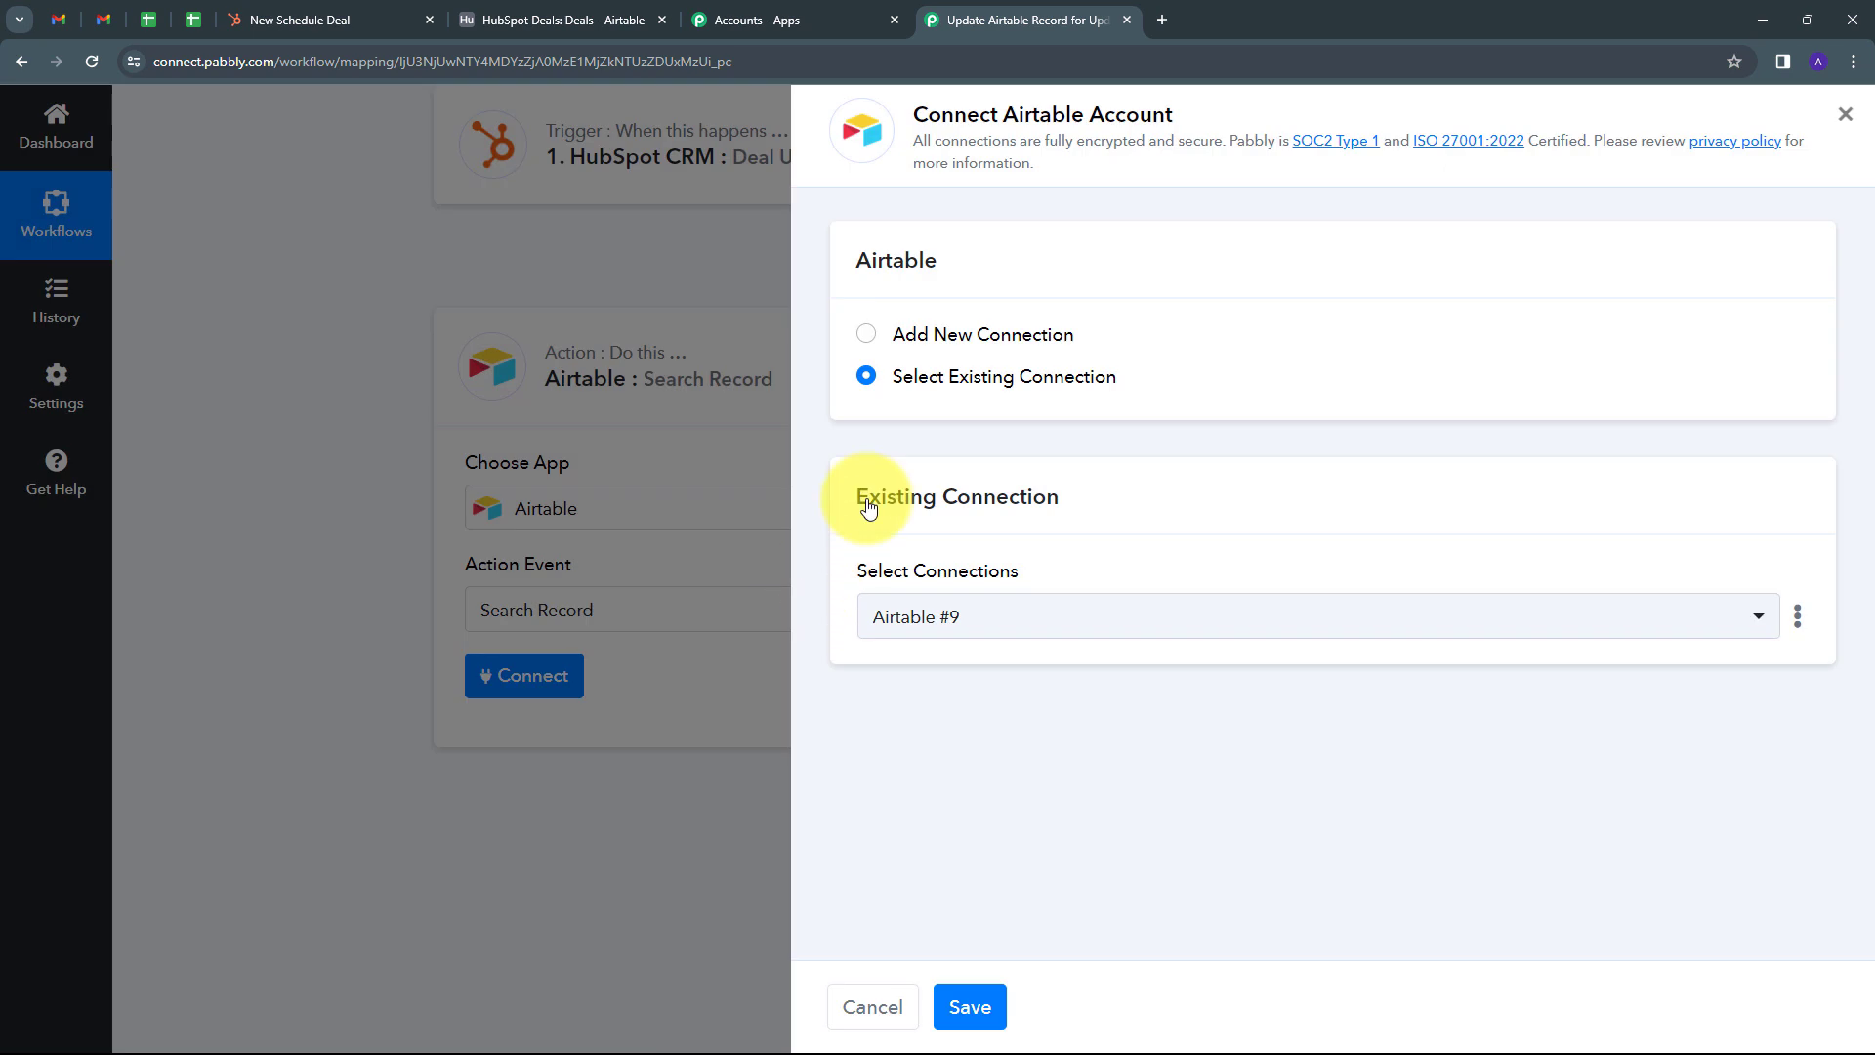
{"action": "left_click", "coordinate": [934, 334]}
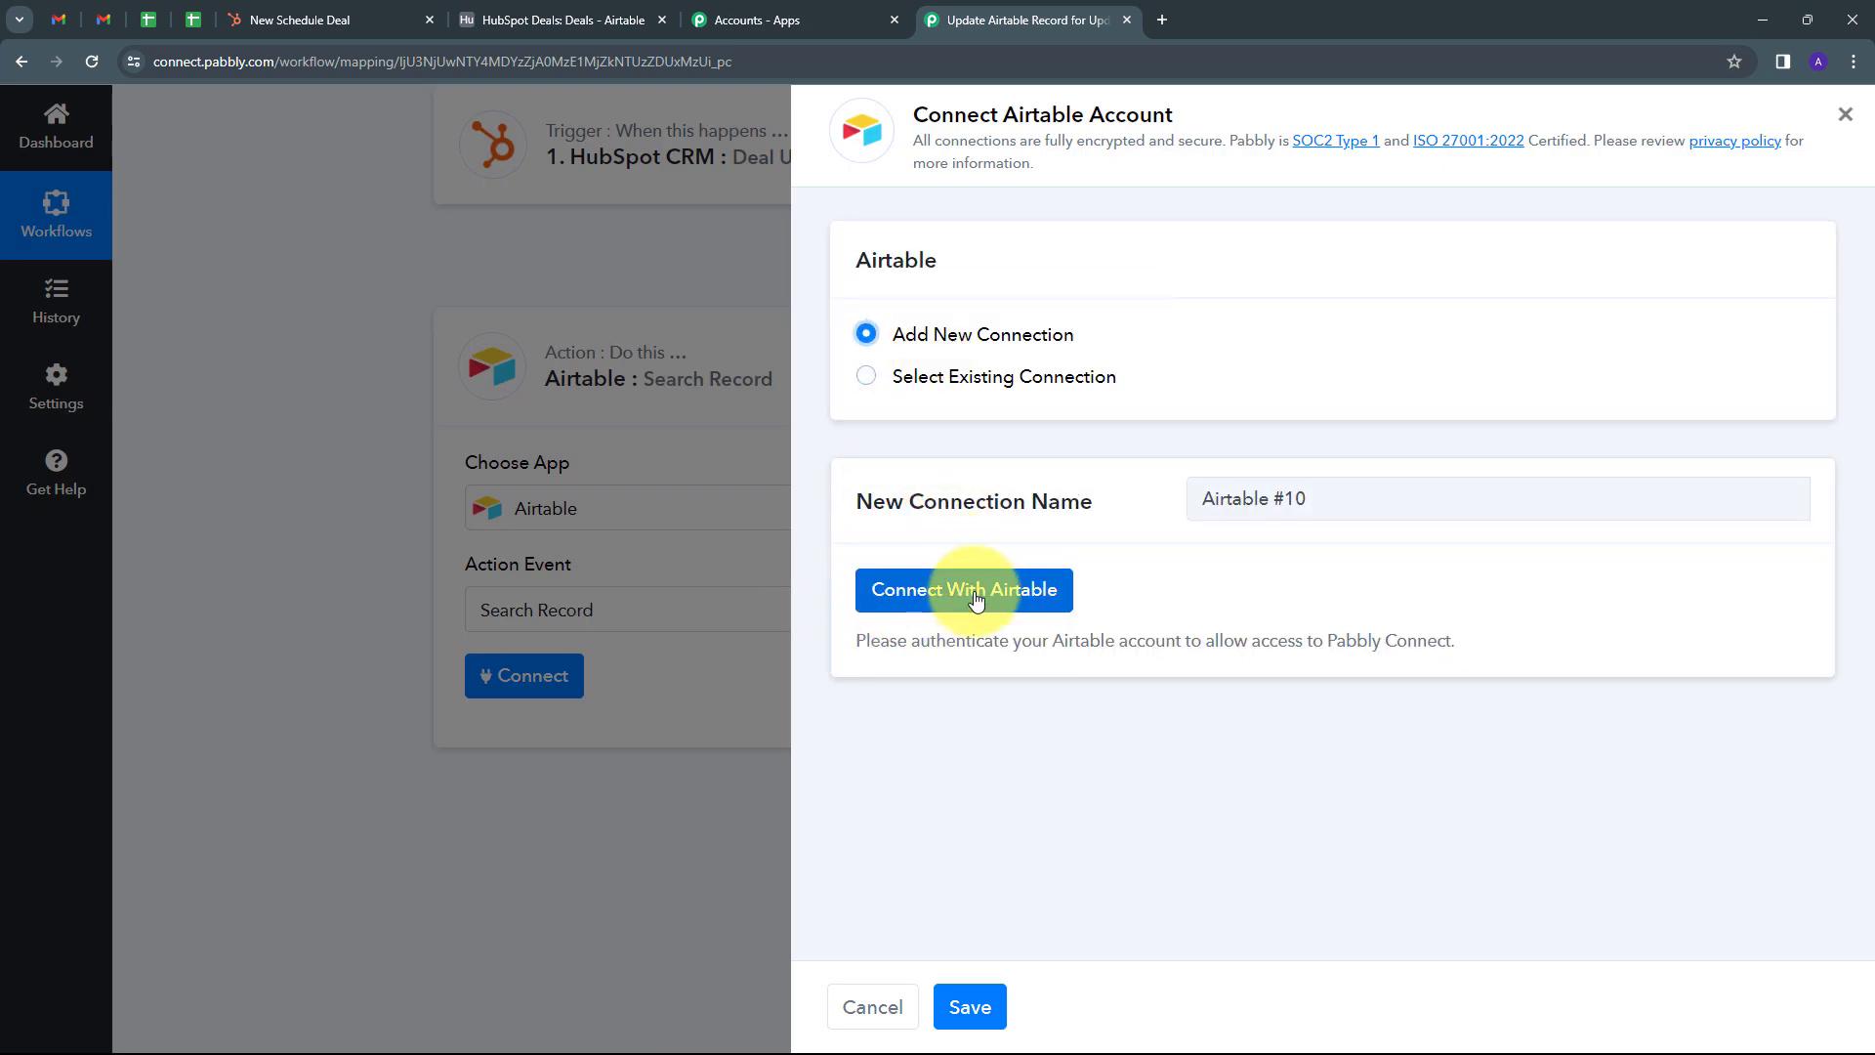
{"action": "left_click", "coordinate": [1043, 589]}
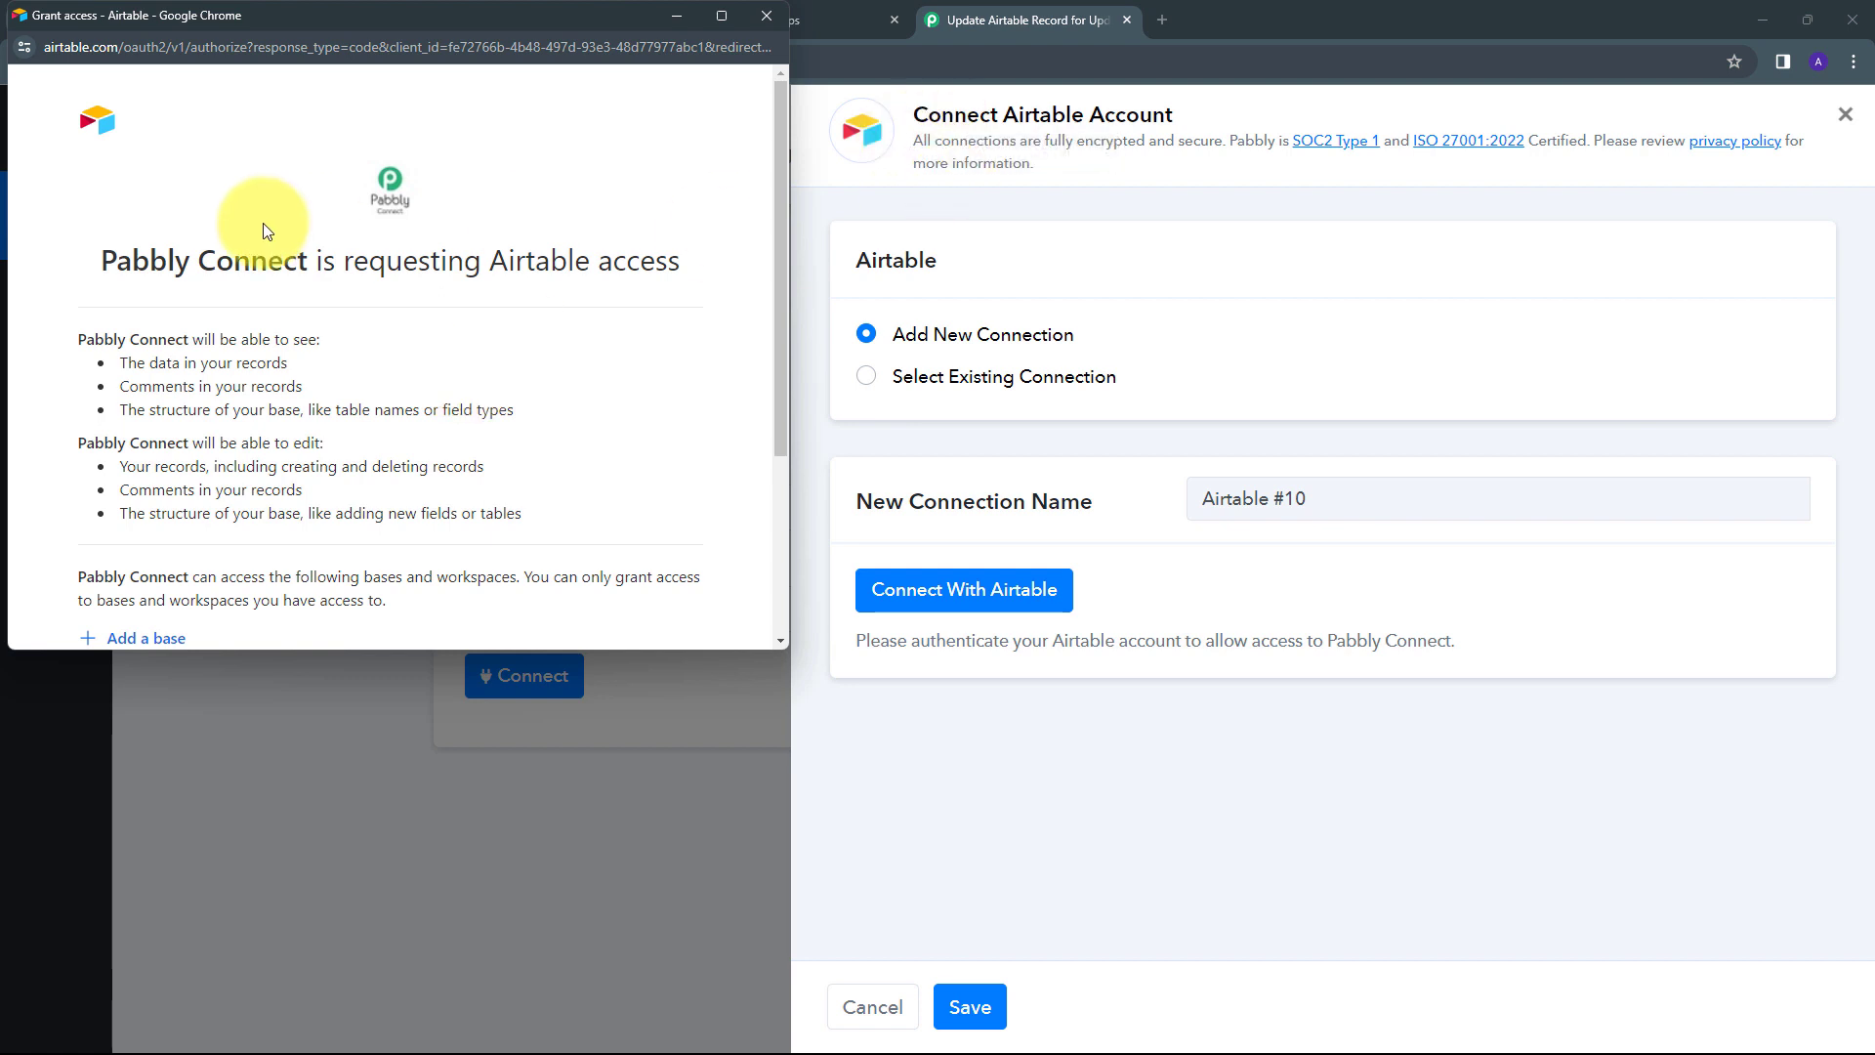
{"action": "scroll", "coordinate": [473, 317], "scroll_direction": "down", "scroll_amount": 1}
{"action": "scroll", "coordinate": [471, 309], "scroll_direction": "down", "scroll_amount": 1}
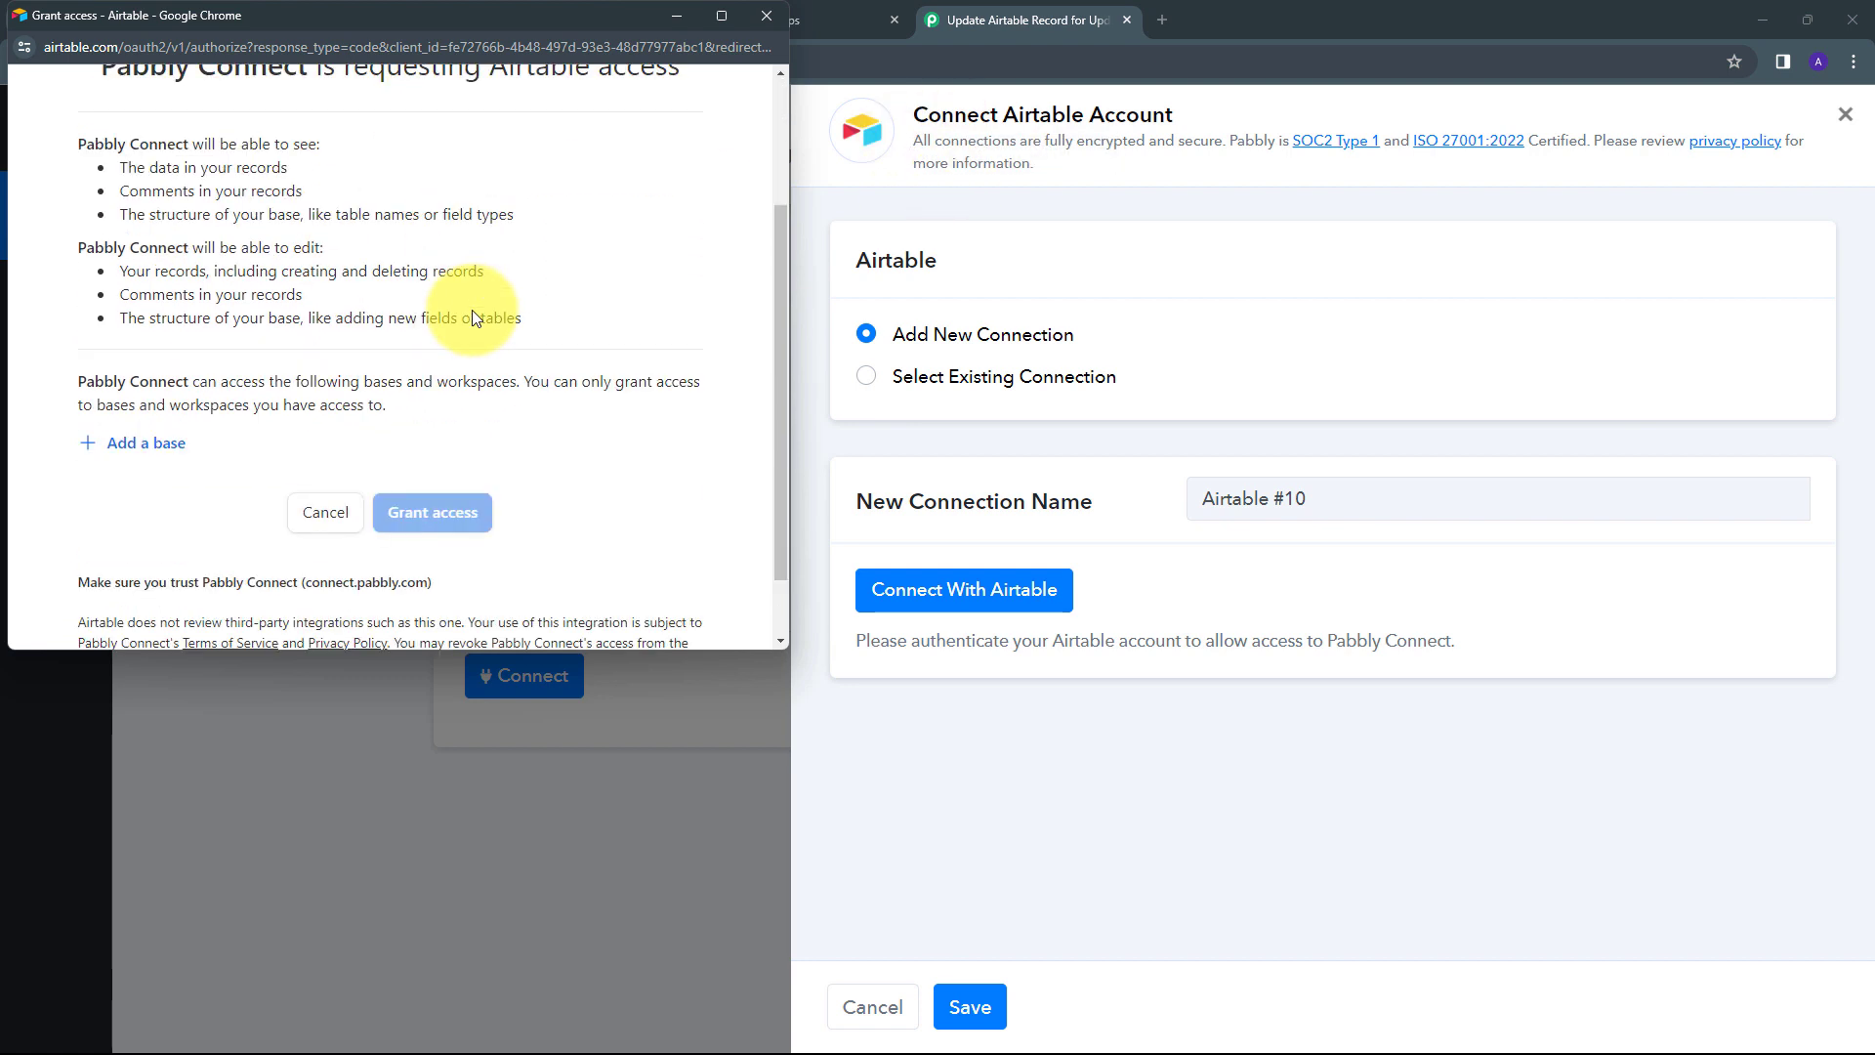
{"action": "scroll", "coordinate": [472, 308], "scroll_direction": "down", "scroll_amount": 1}
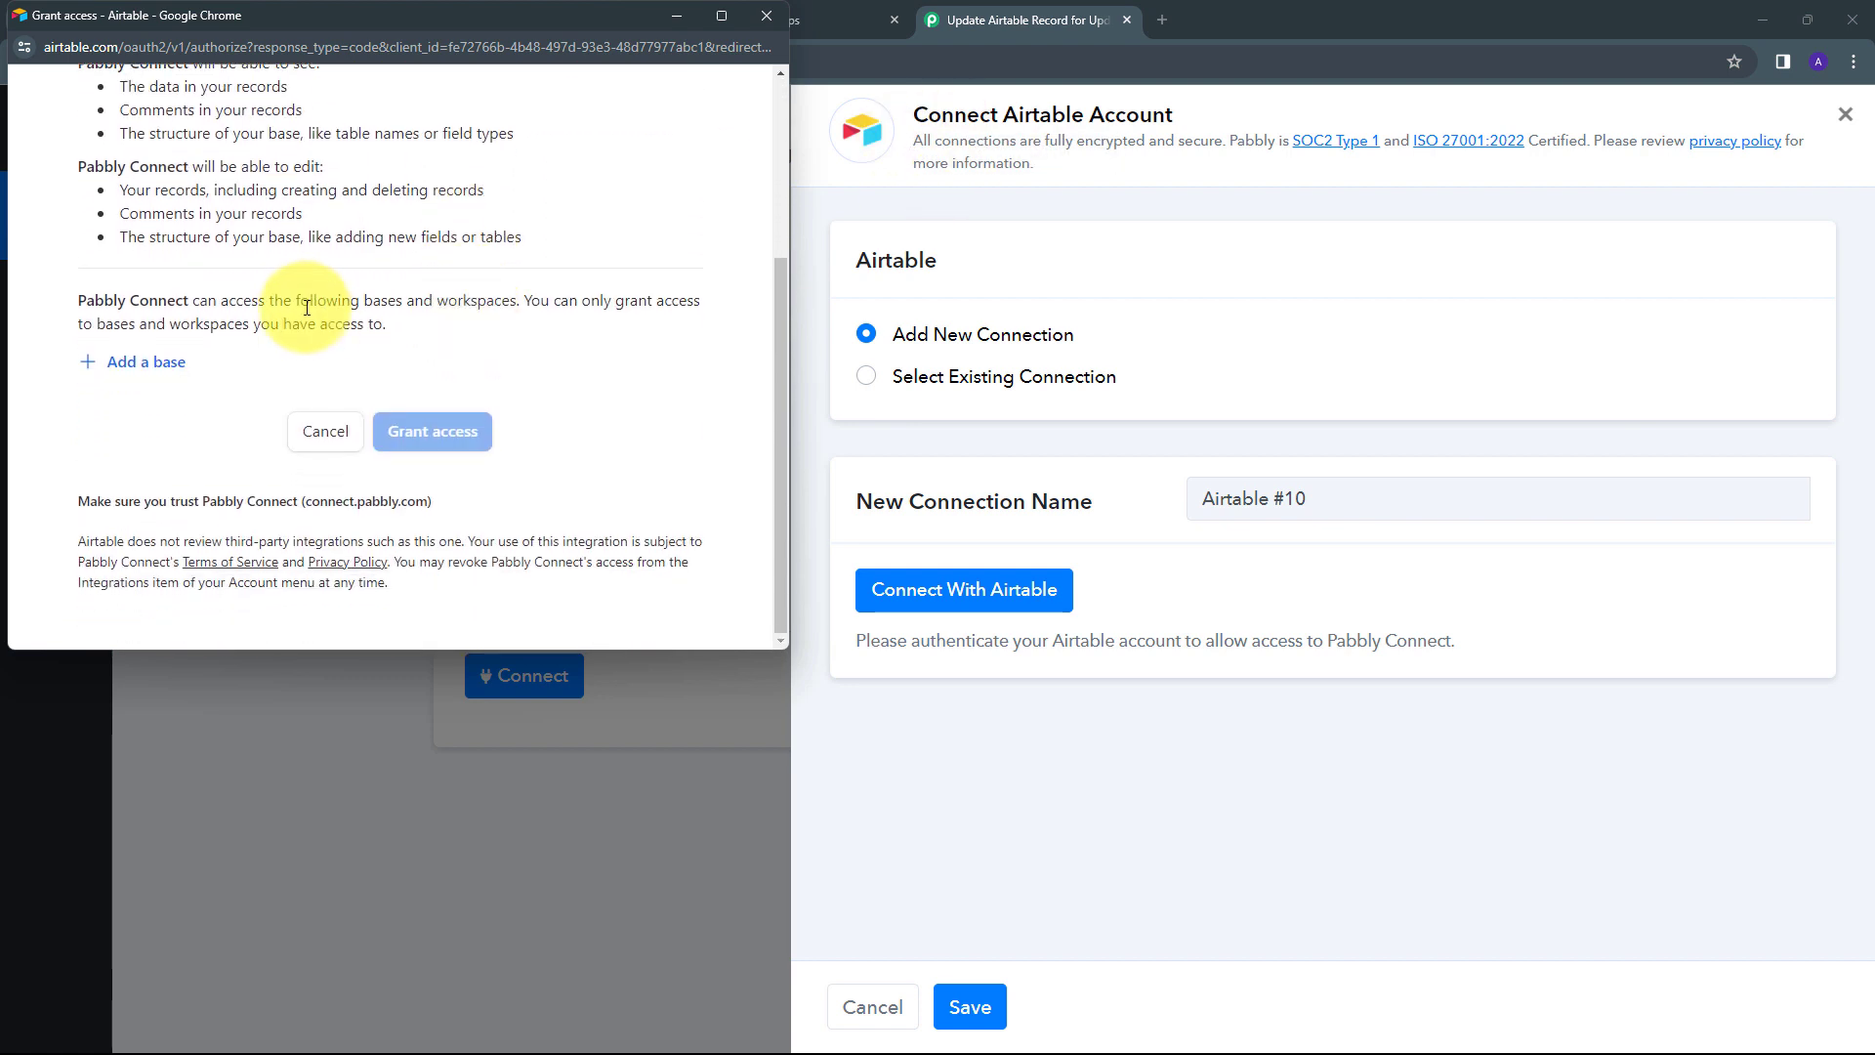
{"action": "left_click", "coordinate": [144, 369]}
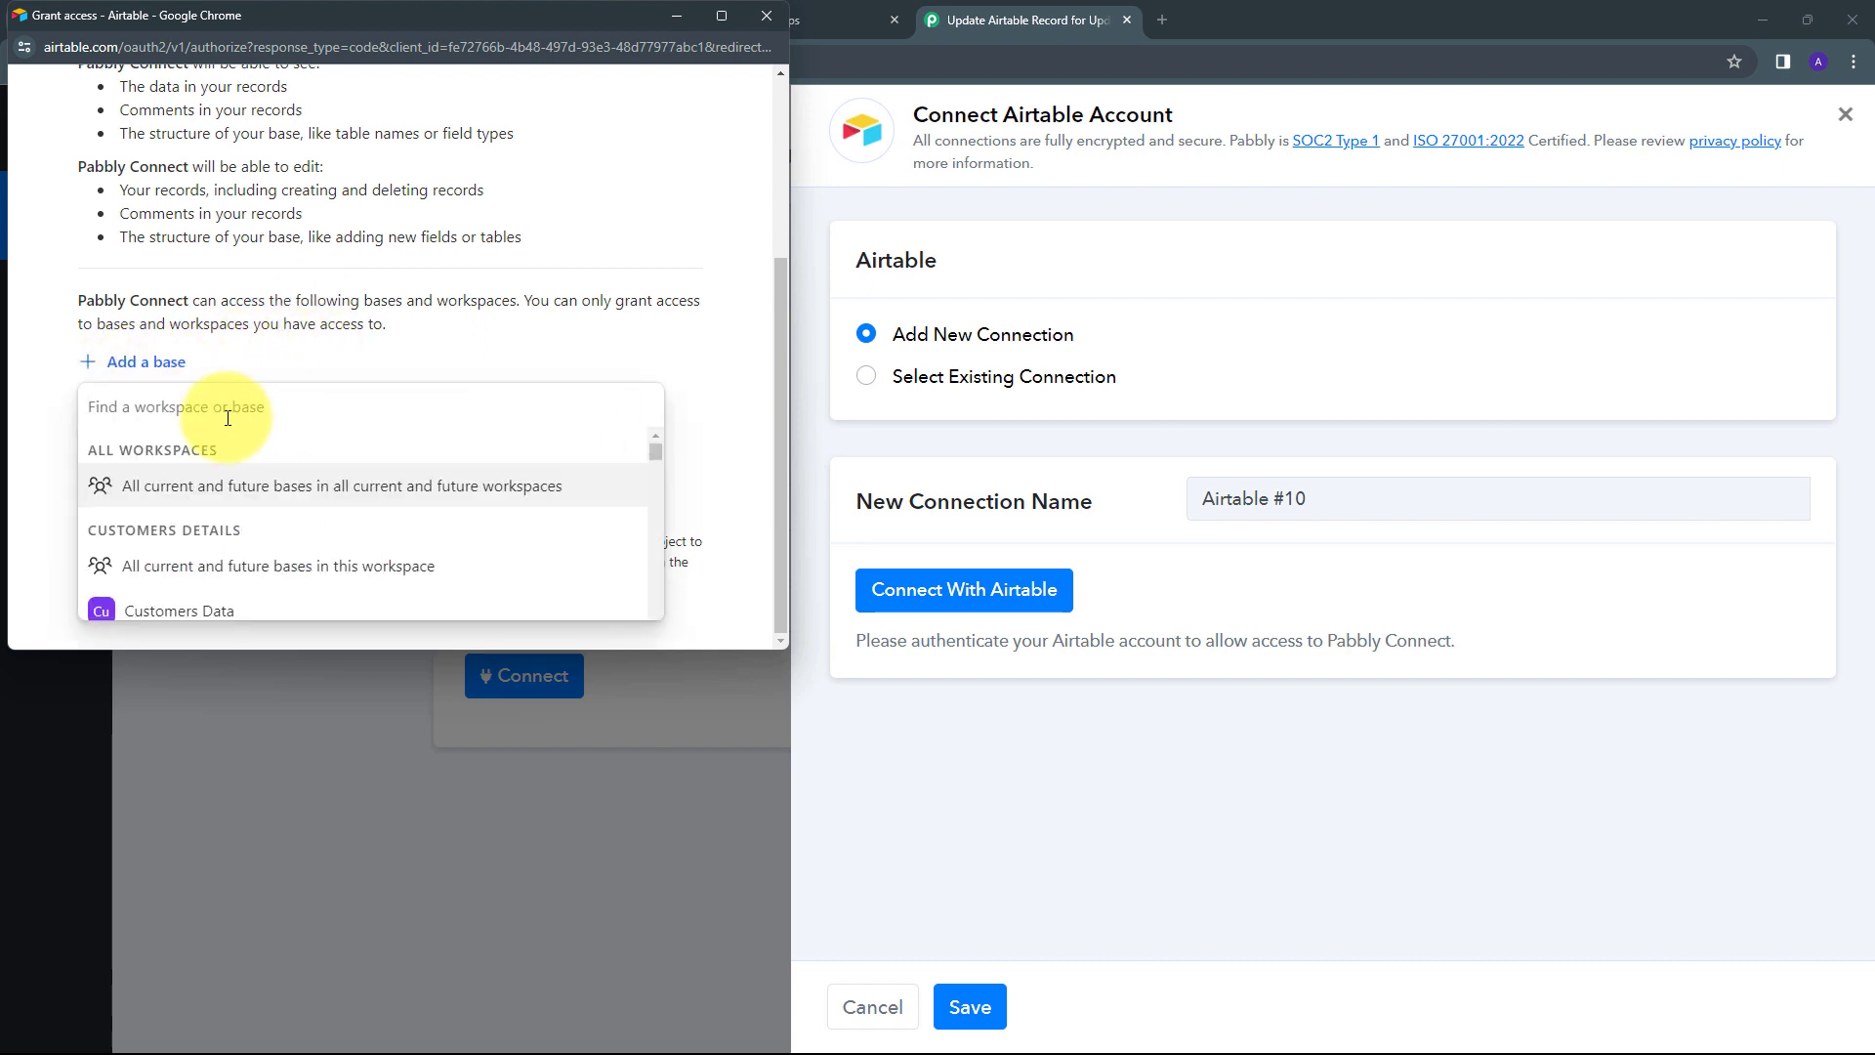
{"action": "type", "text": "Hubs"}
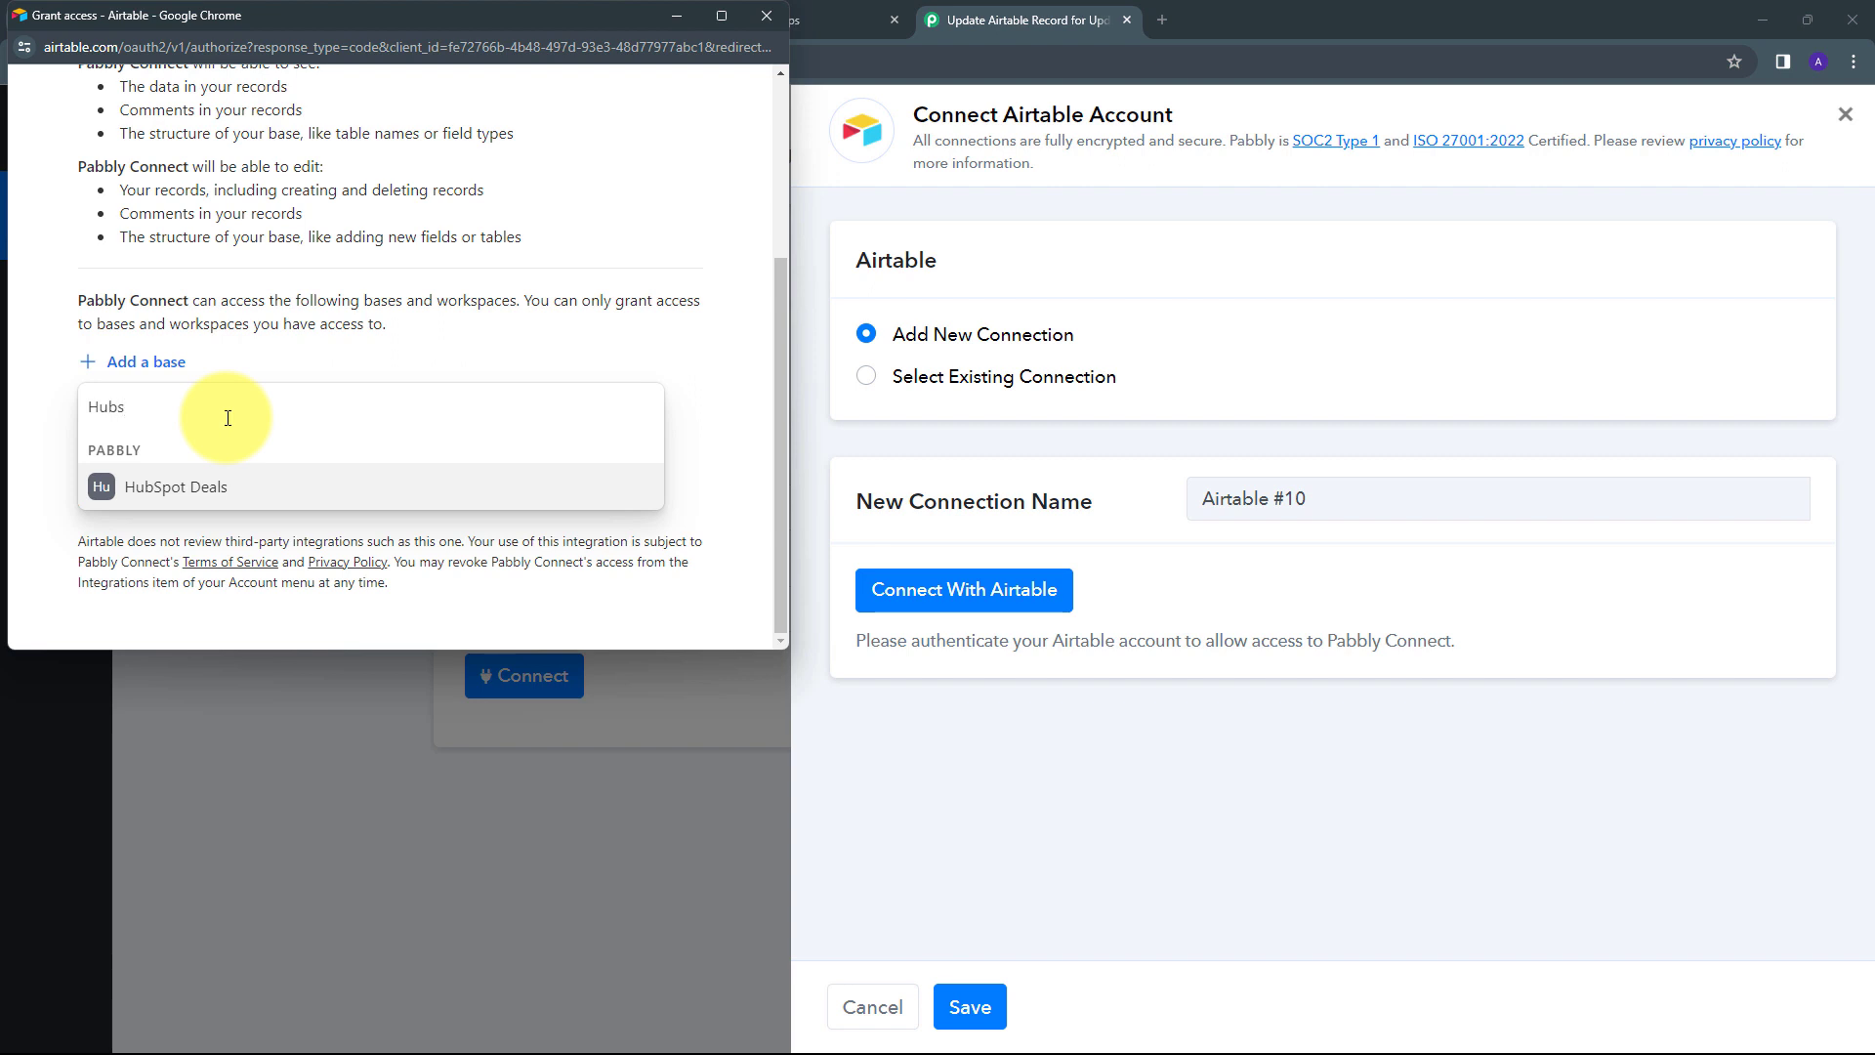
{"action": "left_click", "coordinate": [132, 488]}
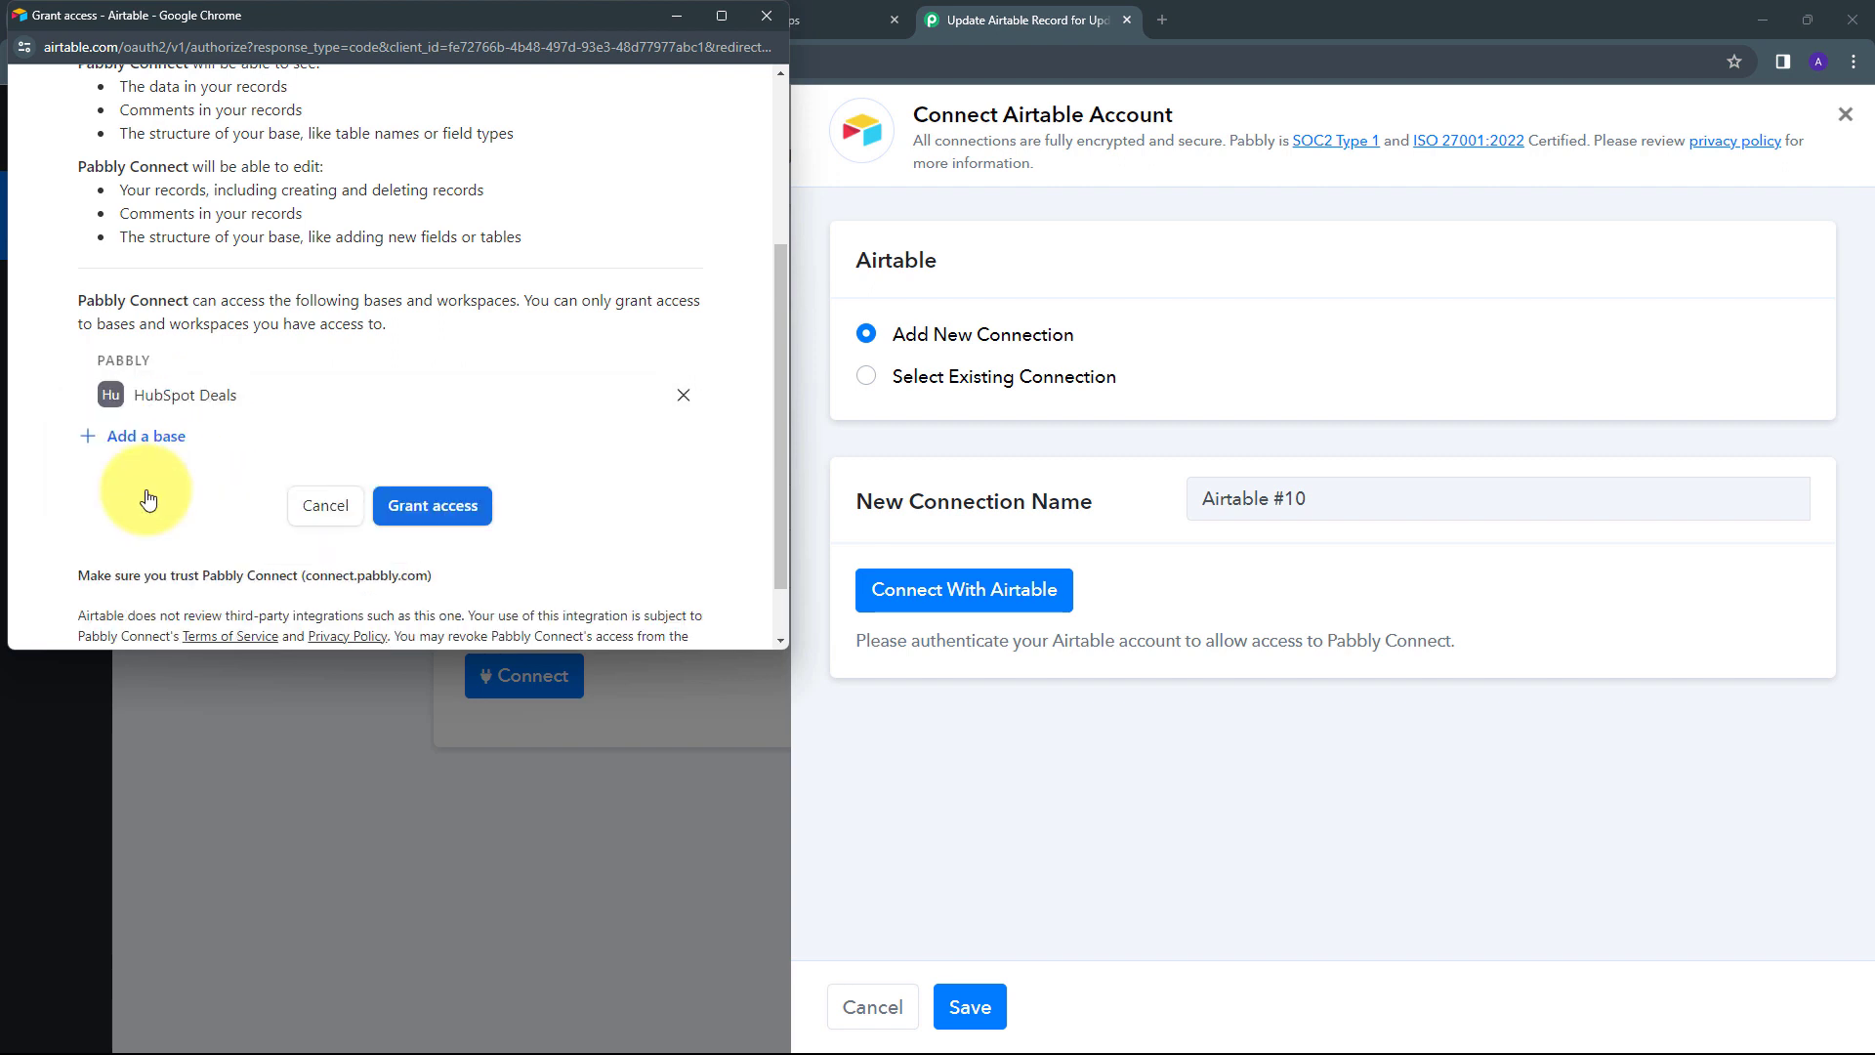
{"action": "left_click", "coordinate": [422, 509]}
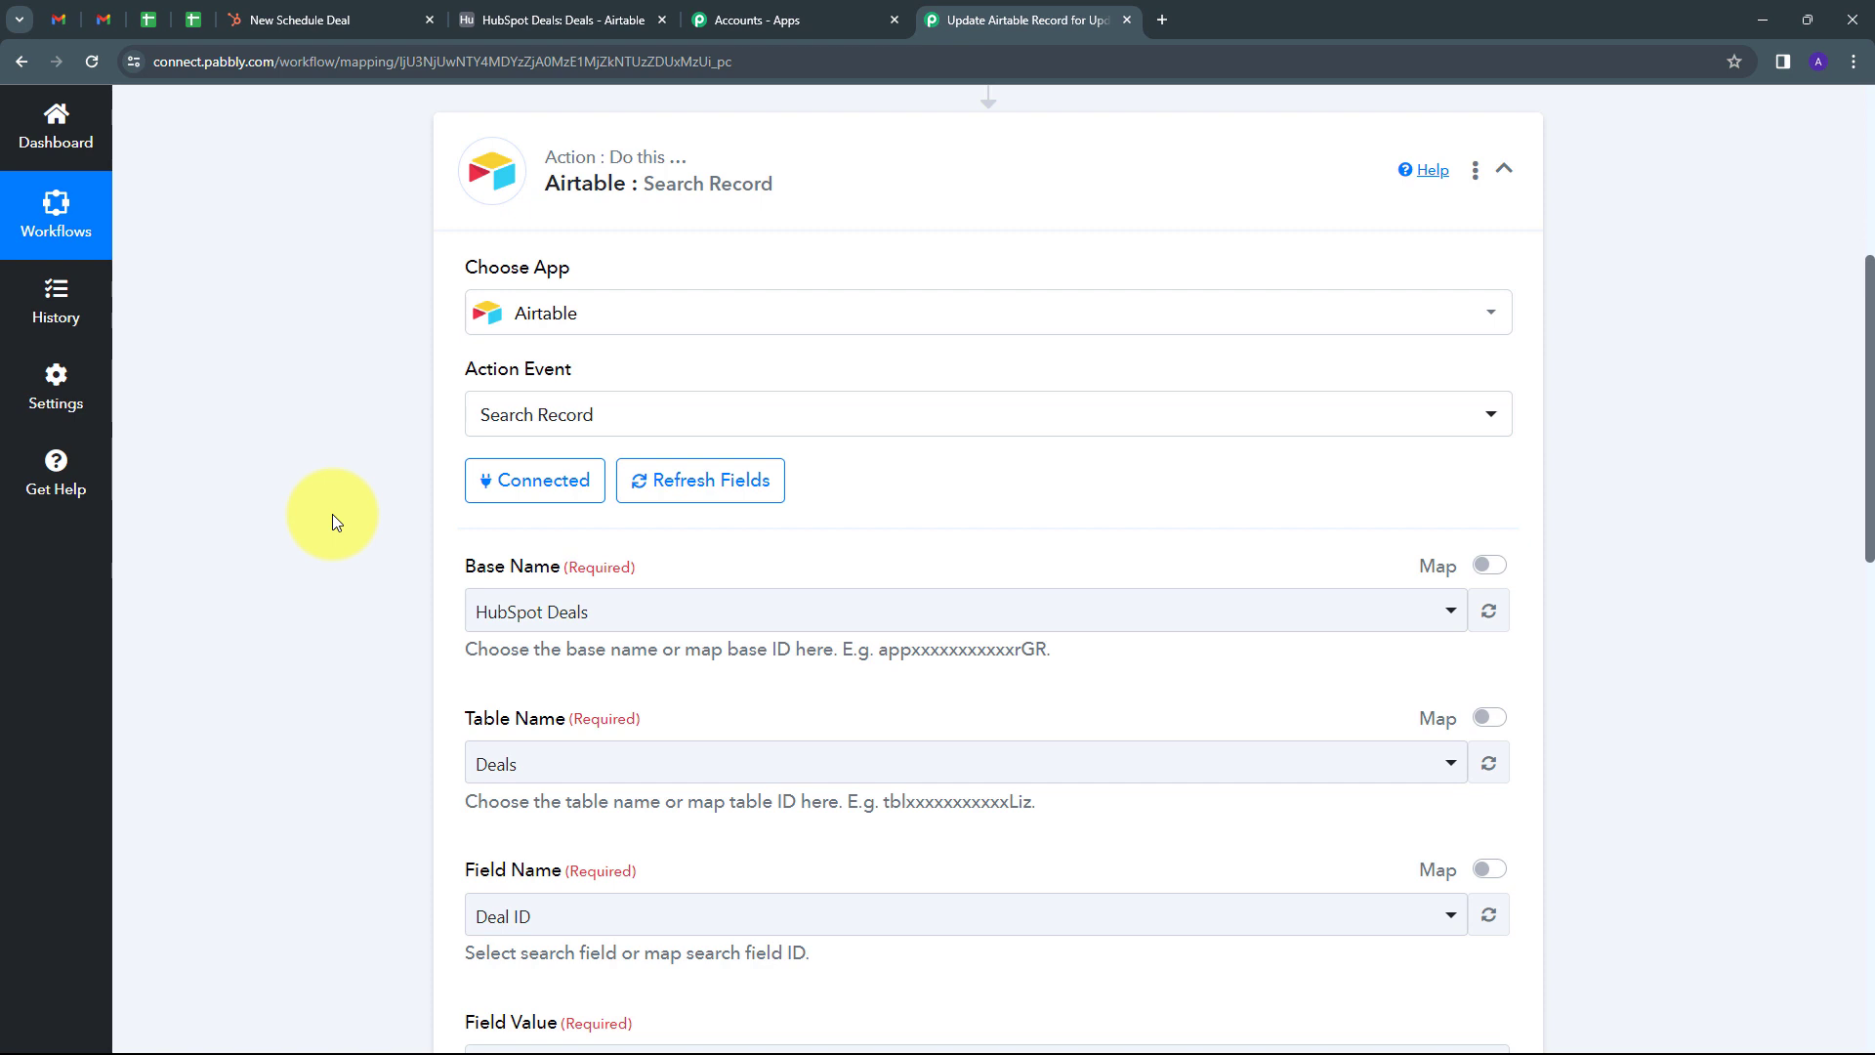
Step: Check the Deals table's columns in Airtable, and choose Deal ID as the field name for the Search Record action
{"action": "scroll", "coordinate": [332, 513], "scroll_direction": "down", "scroll_amount": 2}
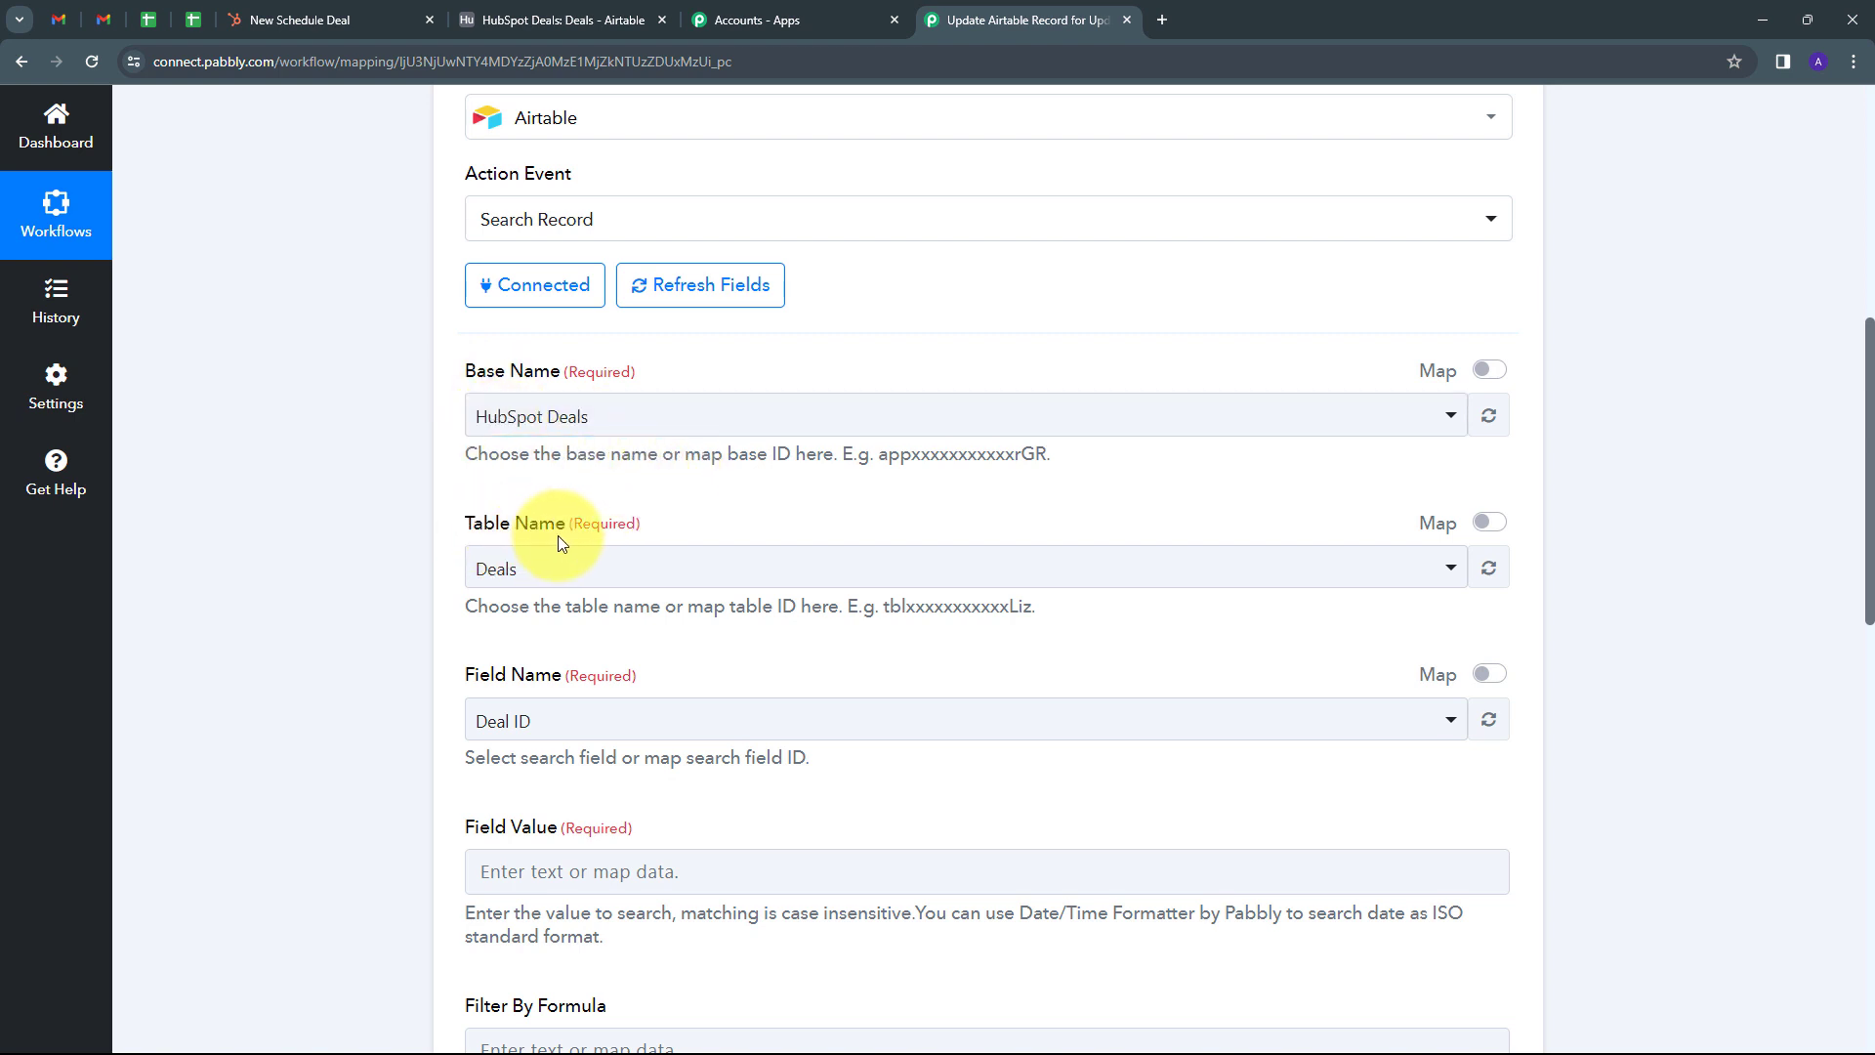
{"action": "scroll", "coordinate": [488, 576], "scroll_direction": "down", "scroll_amount": 1}
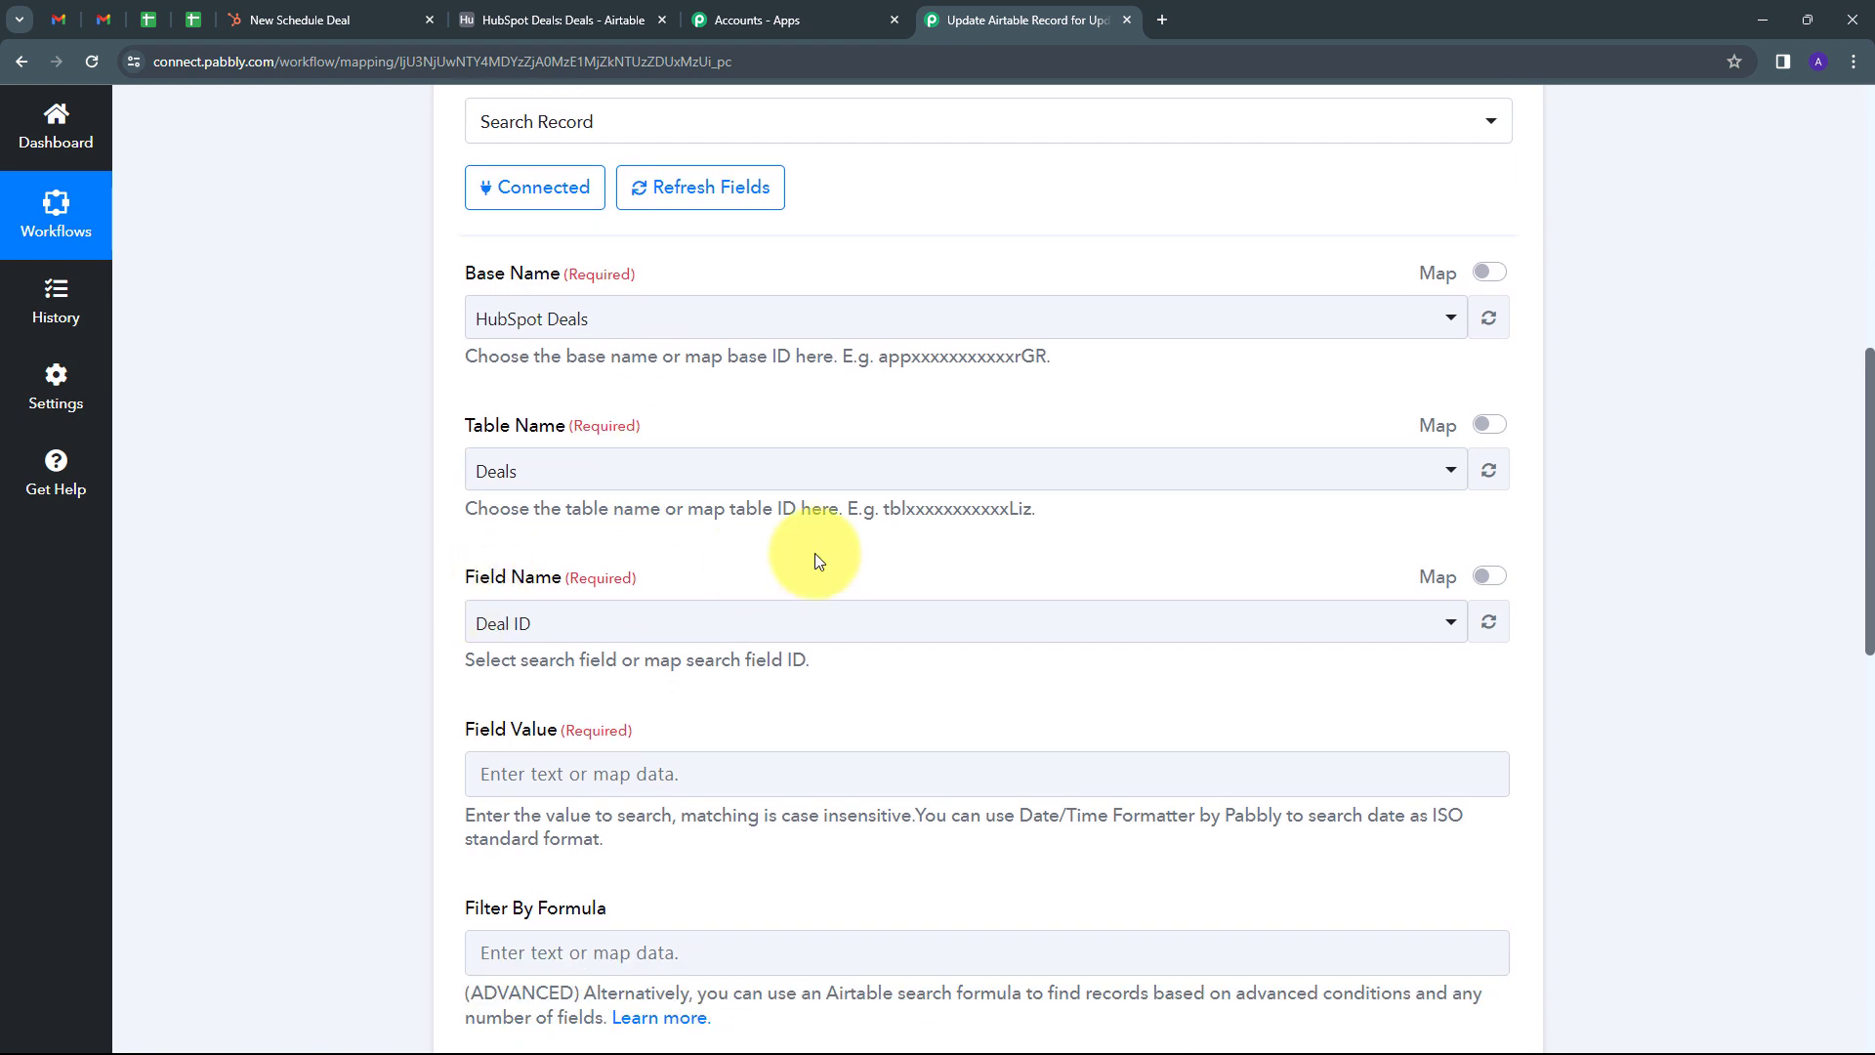
{"action": "scroll", "coordinate": [819, 561], "scroll_direction": "down", "scroll_amount": 1}
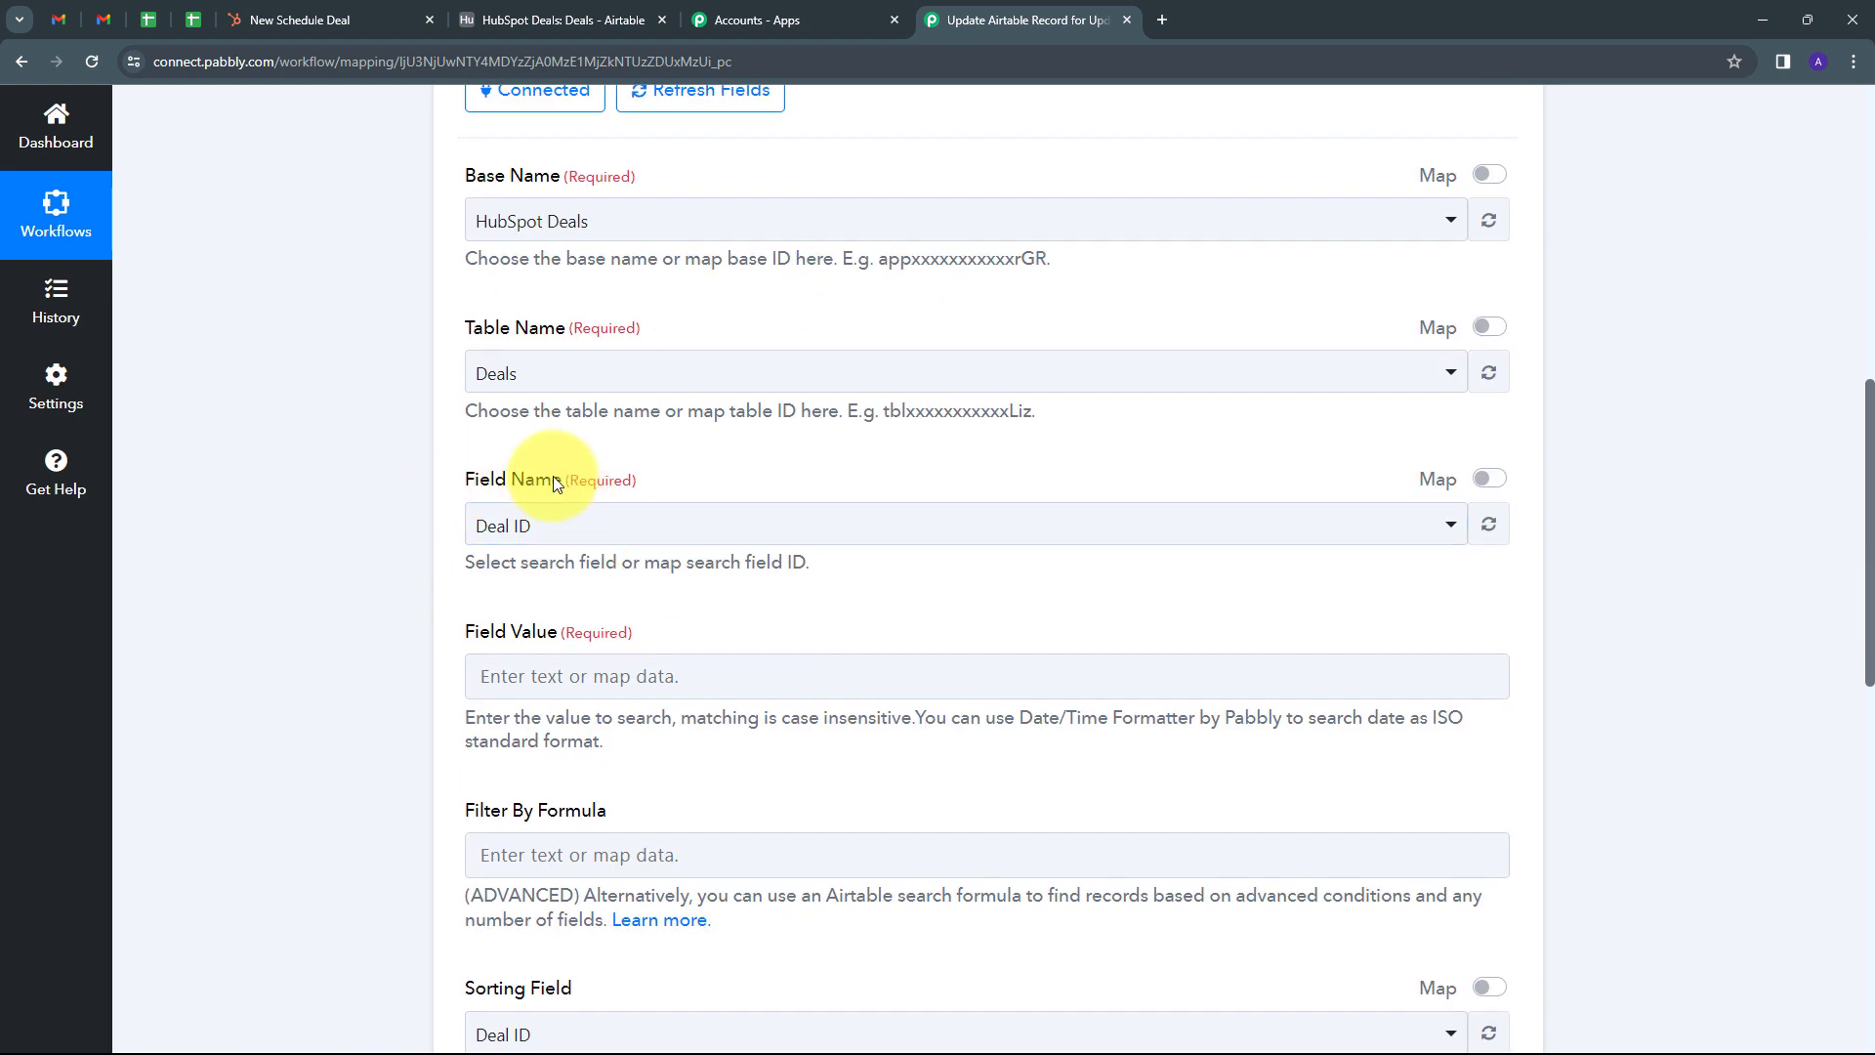
{"action": "left_click", "coordinate": [552, 20]}
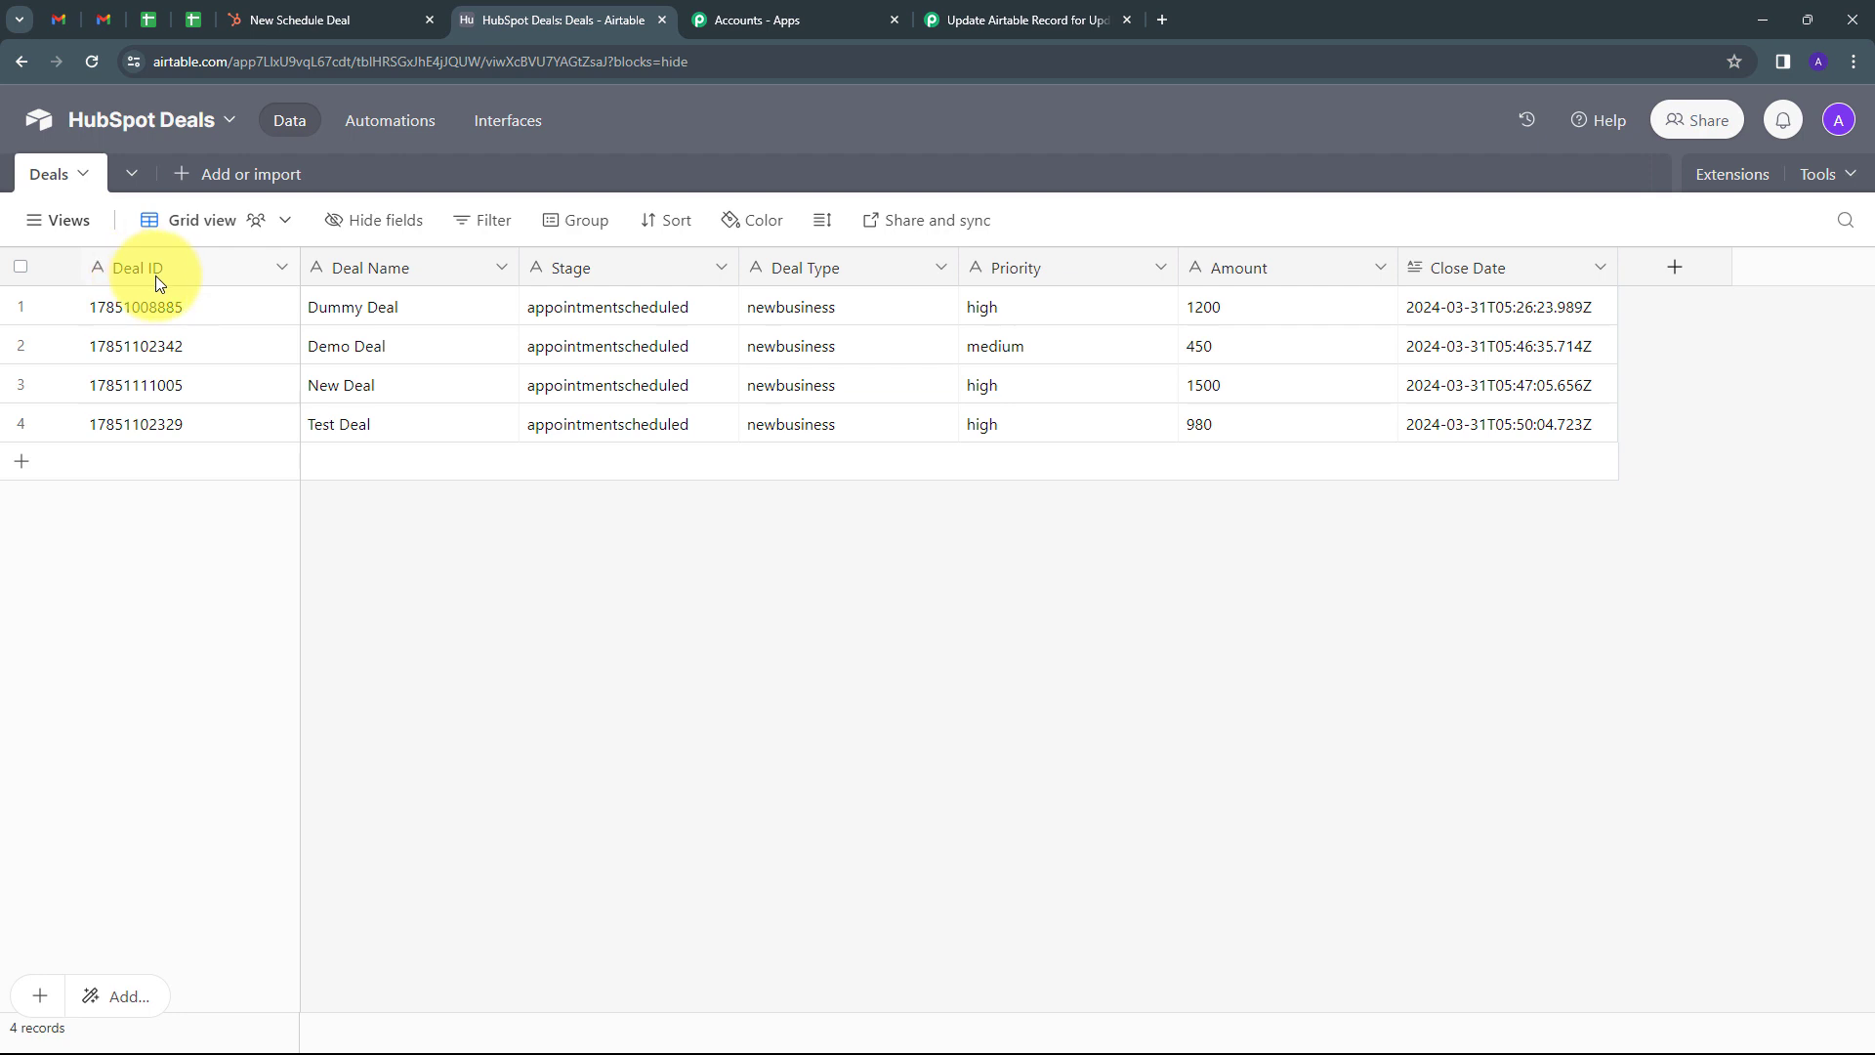
{"action": "left_click", "coordinate": [975, 8]}
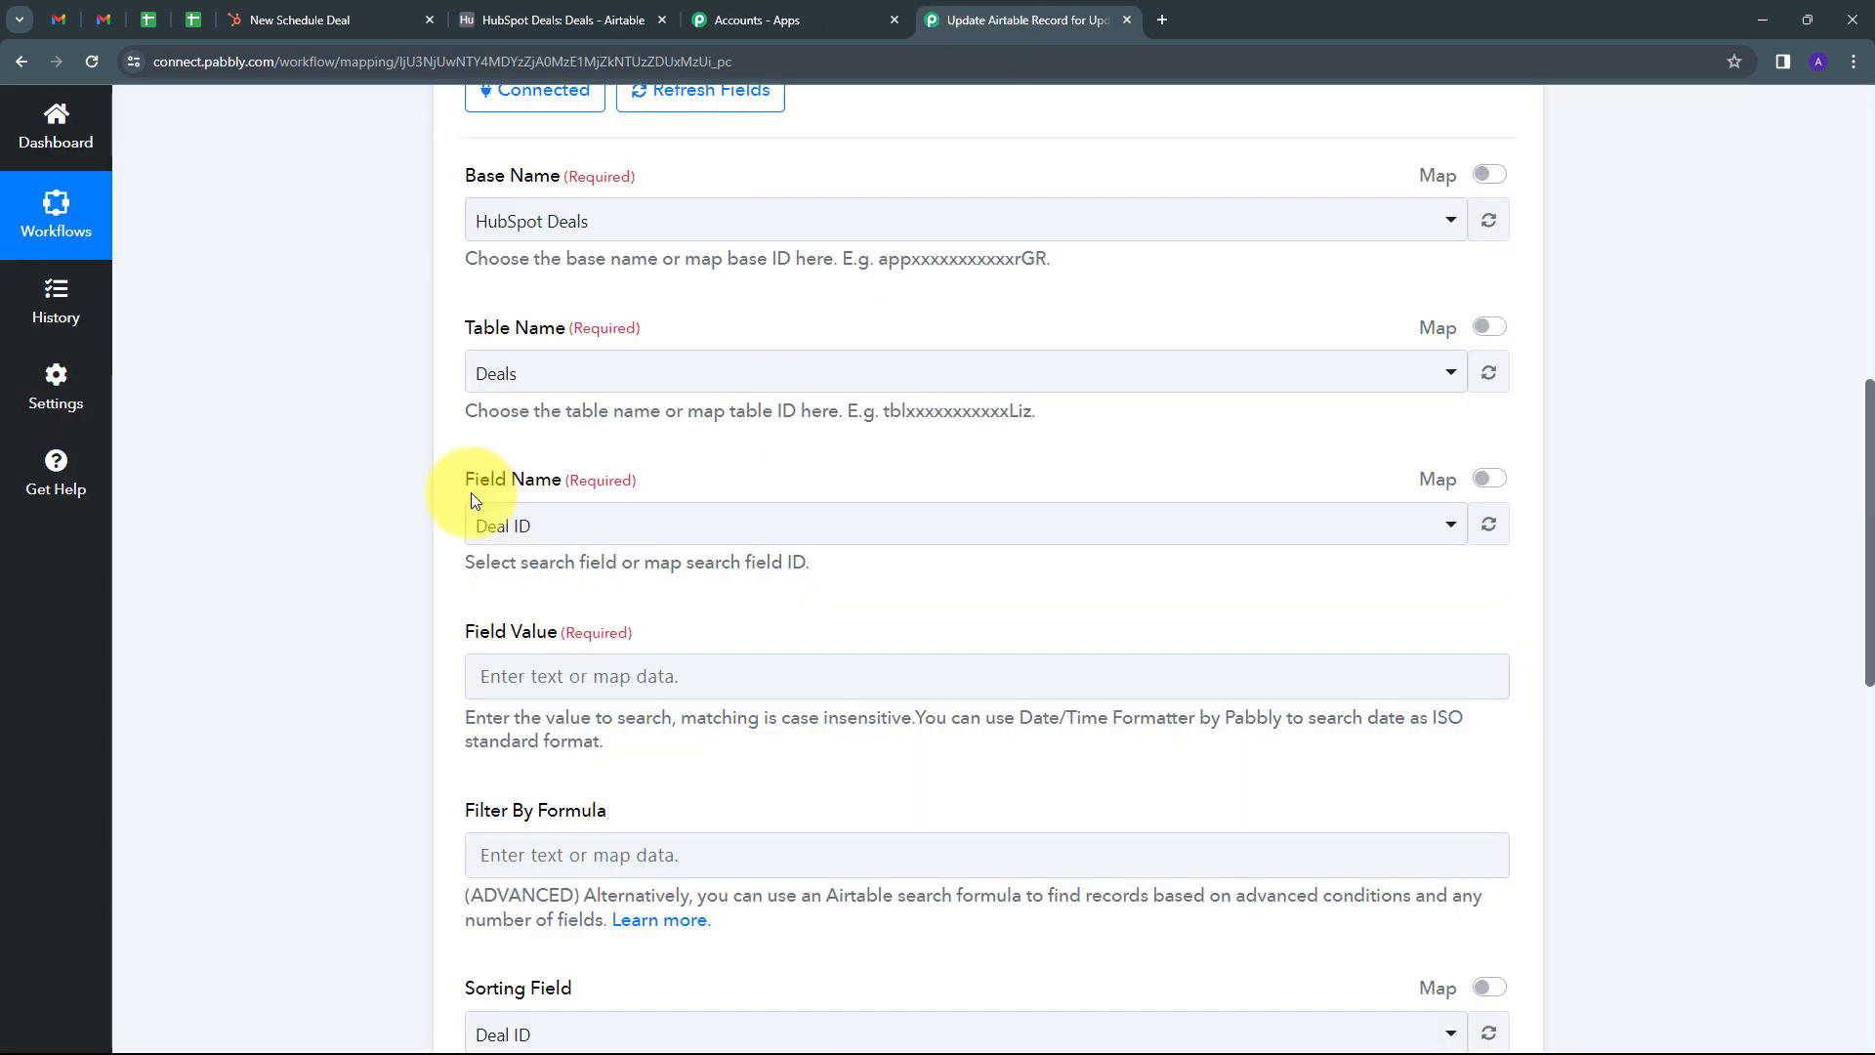
{"action": "left_click", "coordinate": [796, 527]}
{"action": "scroll", "coordinate": [644, 705], "scroll_direction": "down", "scroll_amount": 1}
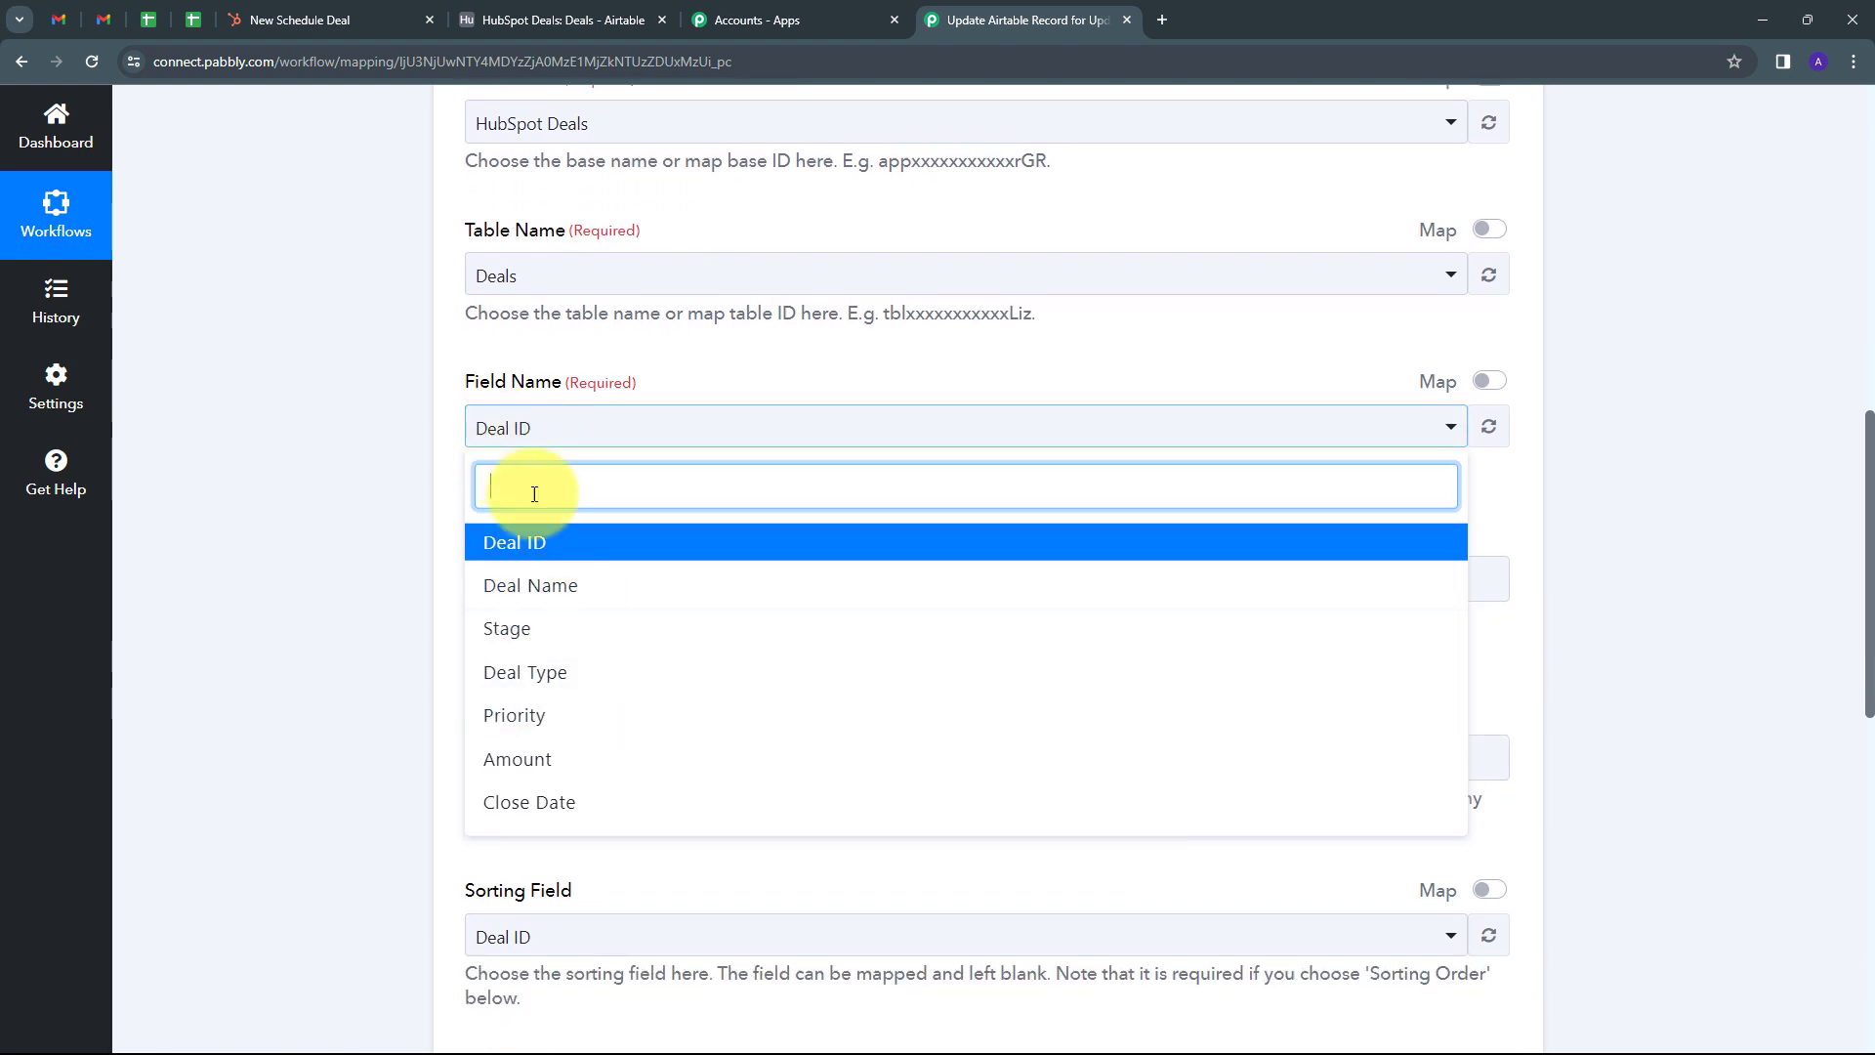
{"action": "left_click", "coordinate": [517, 554]}
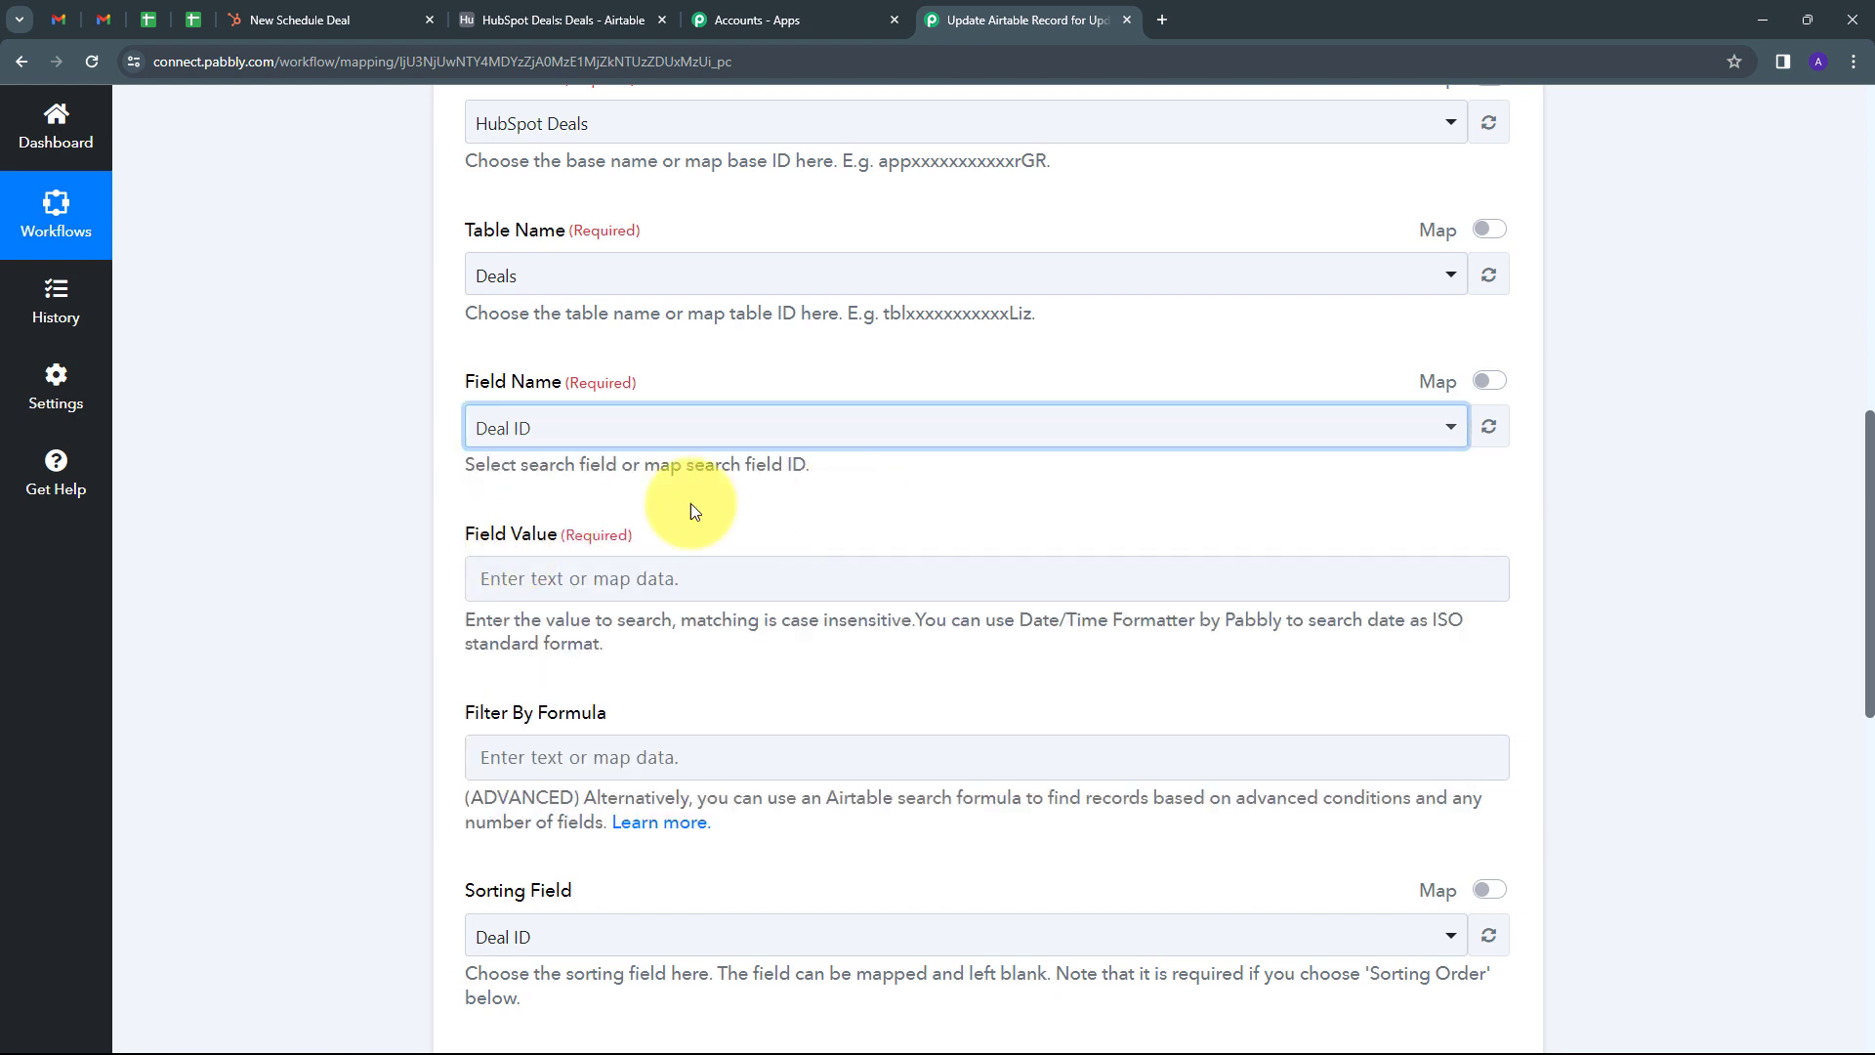
Step: Map the search action's field value to the Id from the HubSpot Deal Updated trigger
{"action": "scroll", "coordinate": [640, 496], "scroll_direction": "down", "scroll_amount": 1}
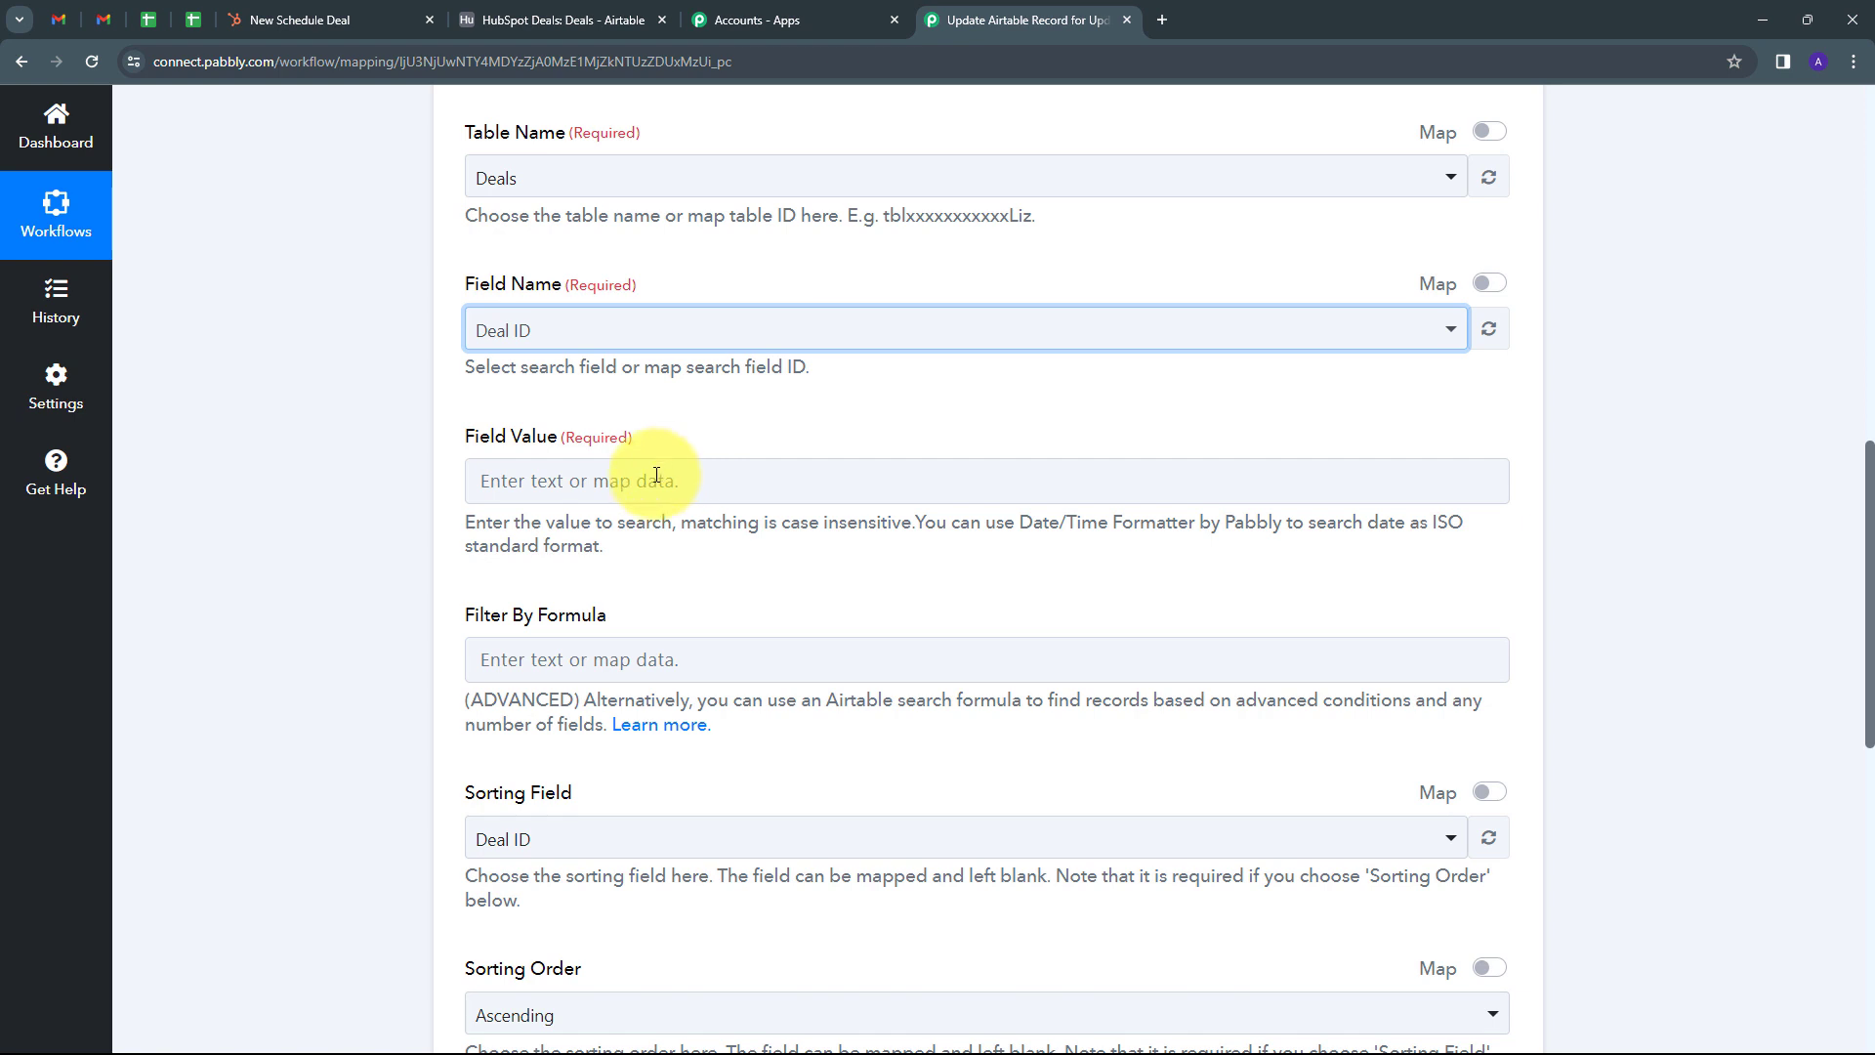
{"action": "left_click", "coordinate": [648, 480]}
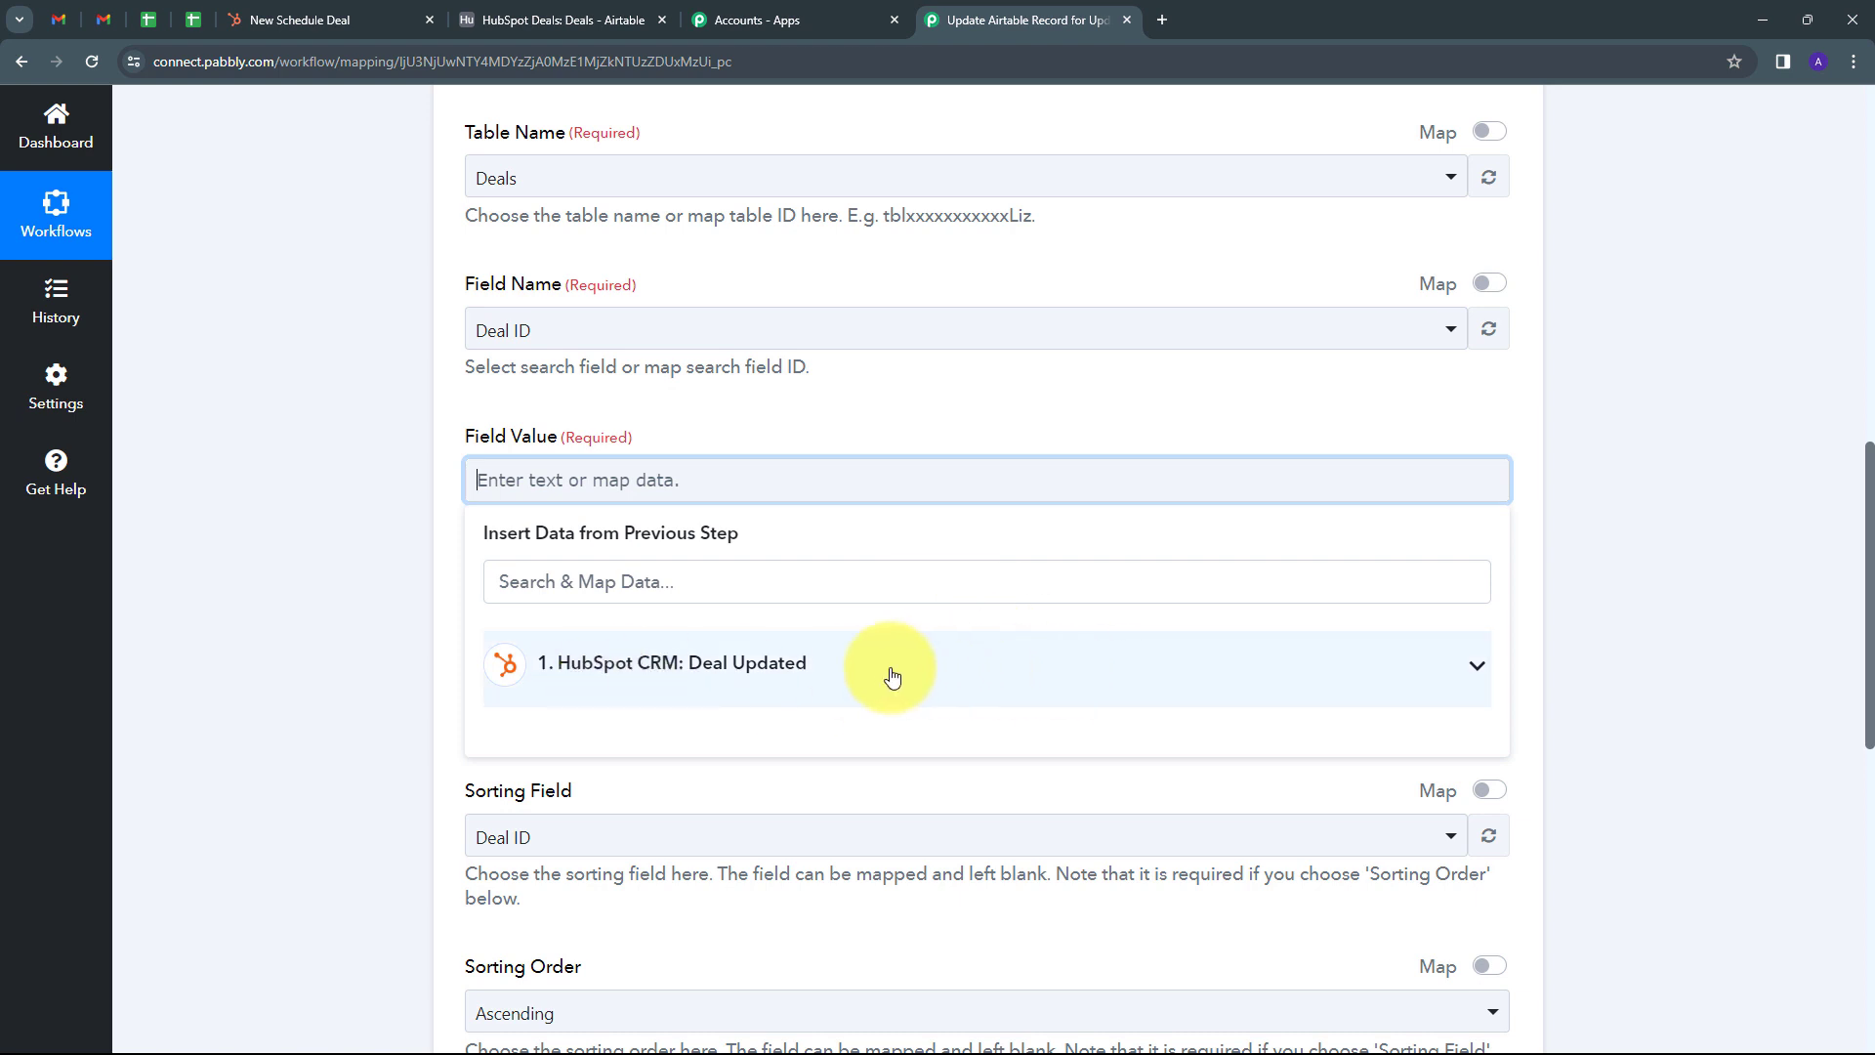
{"action": "left_click", "coordinate": [1029, 672]}
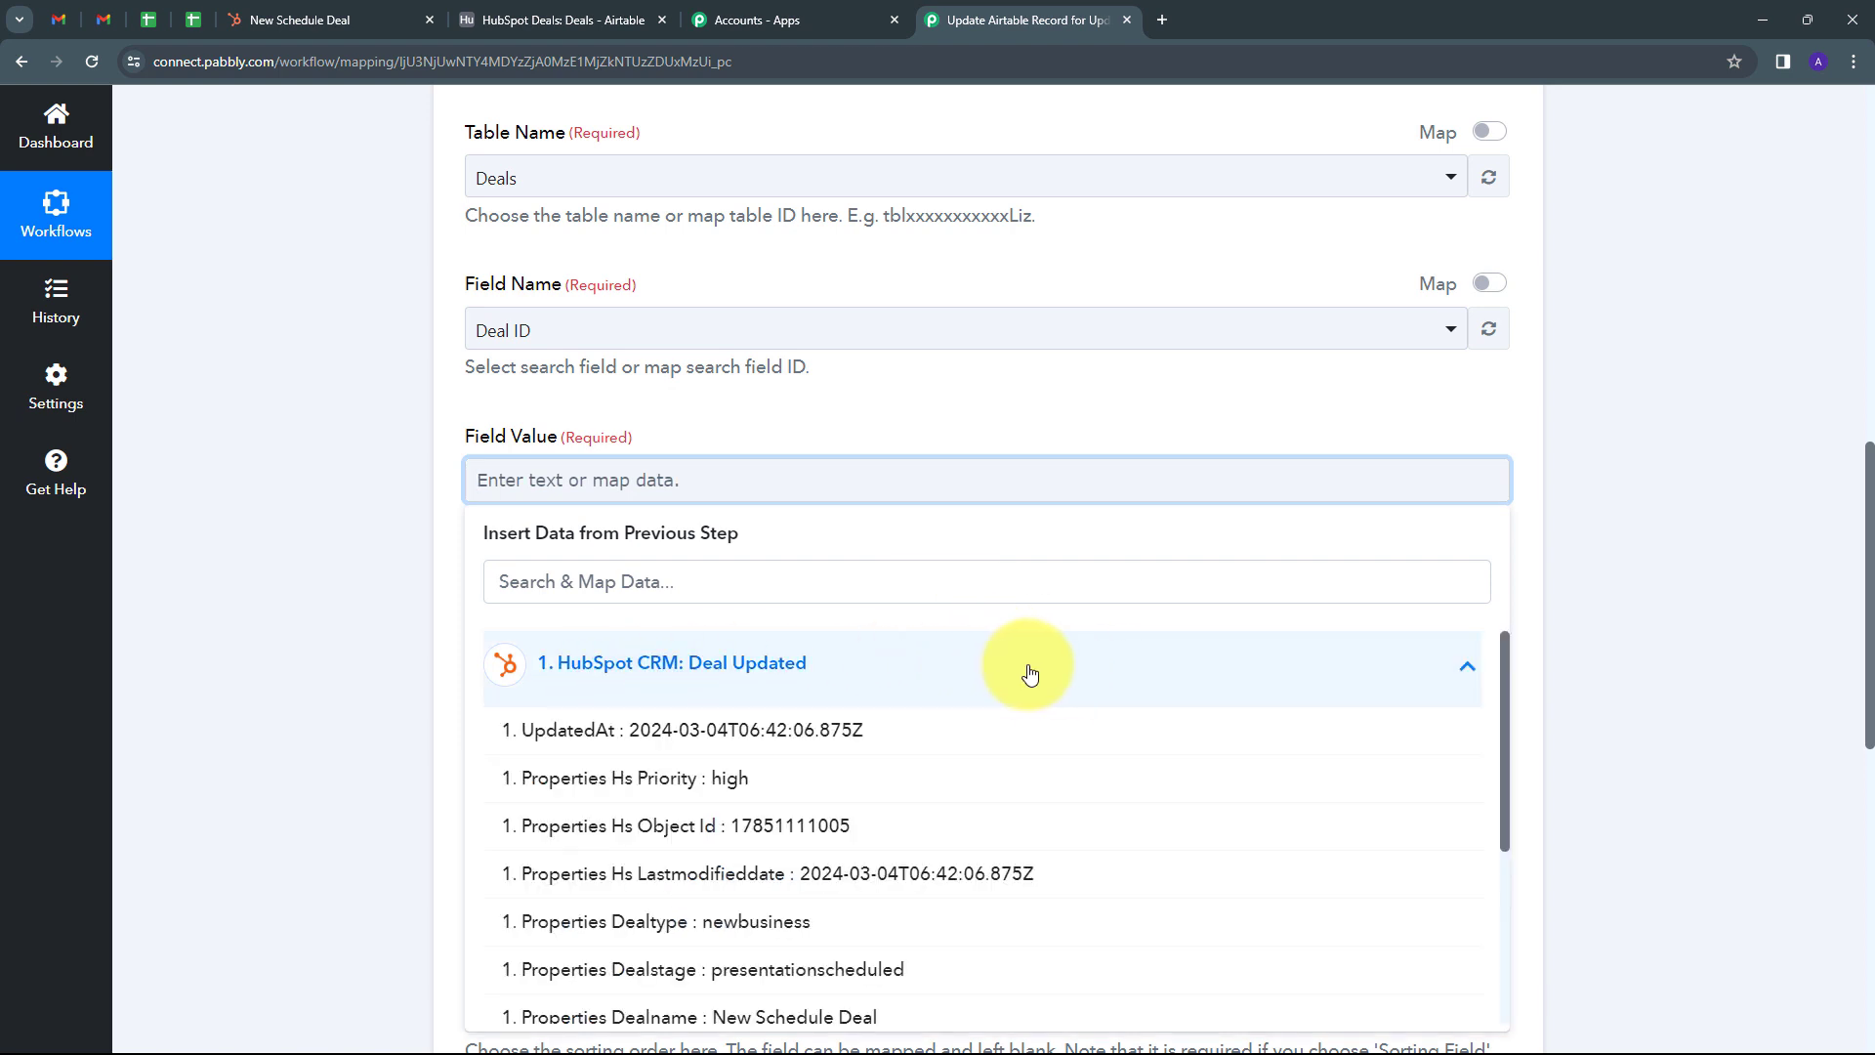
{"action": "scroll", "coordinate": [1026, 664], "scroll_direction": "down", "scroll_amount": 5}
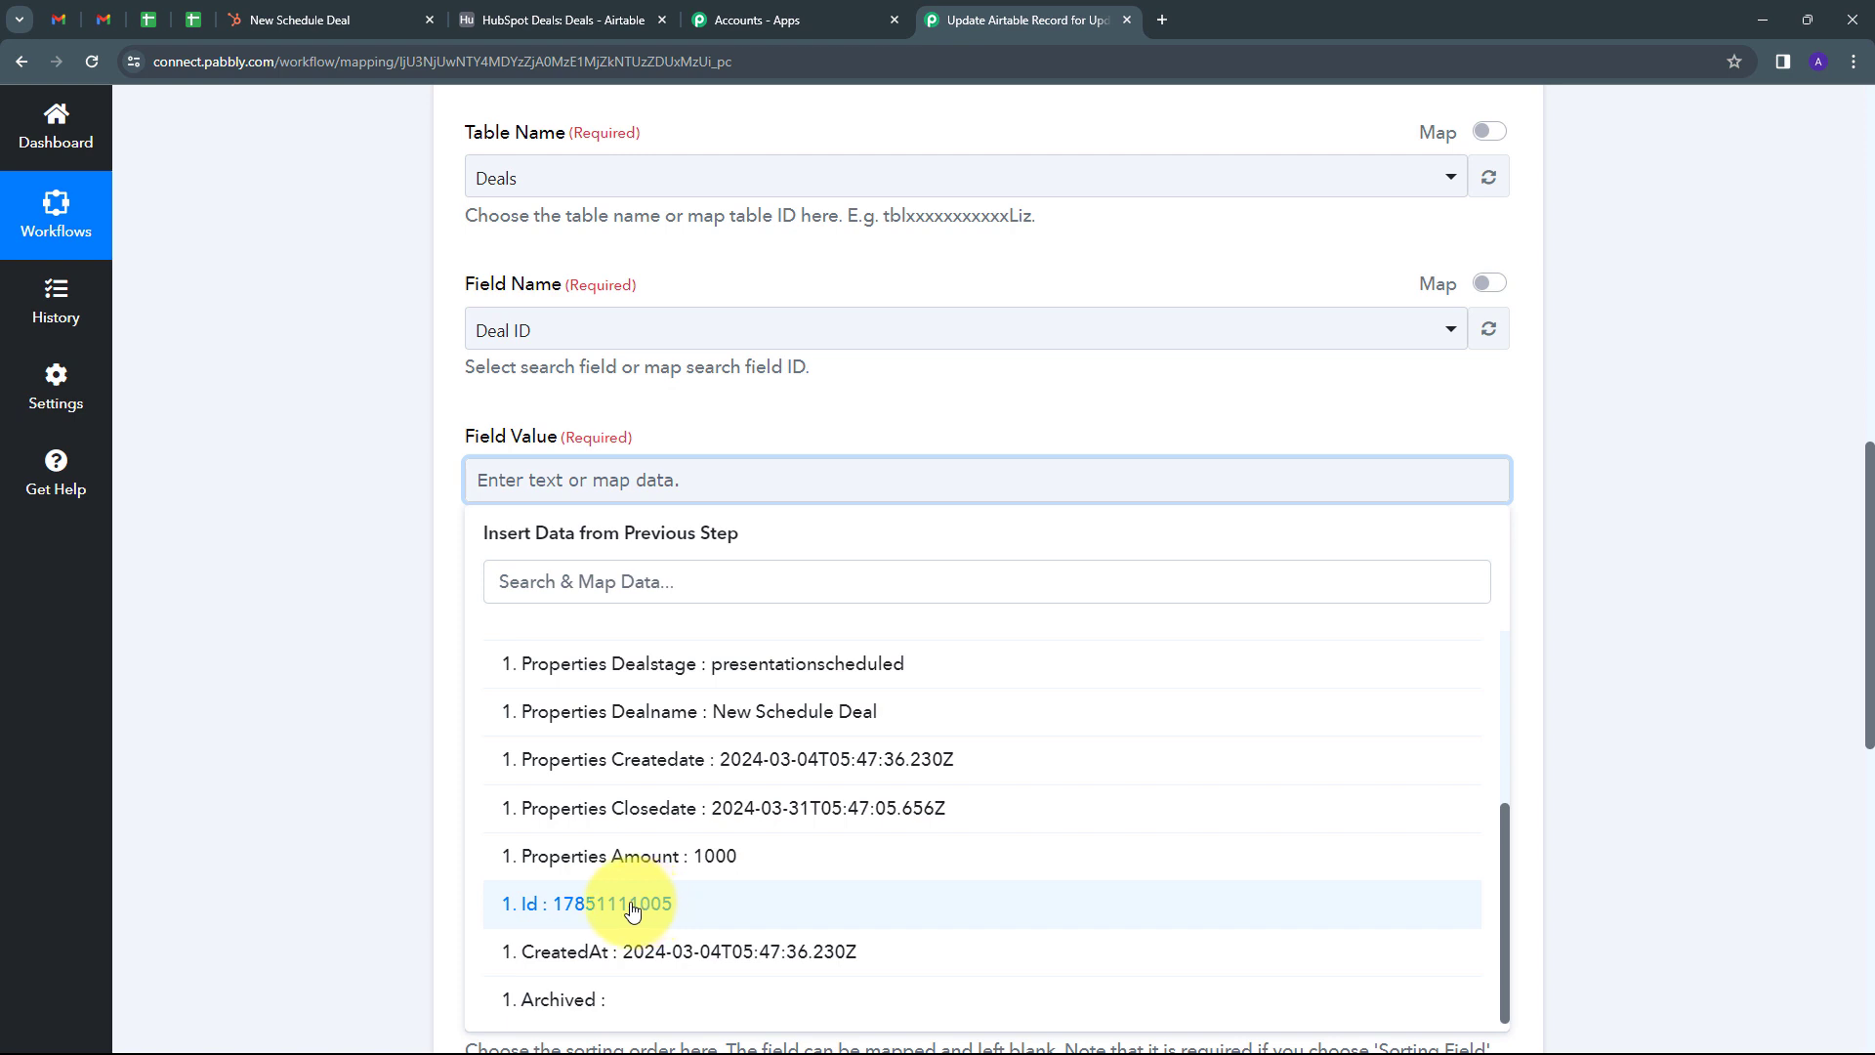
{"action": "left_click", "coordinate": [632, 905]}
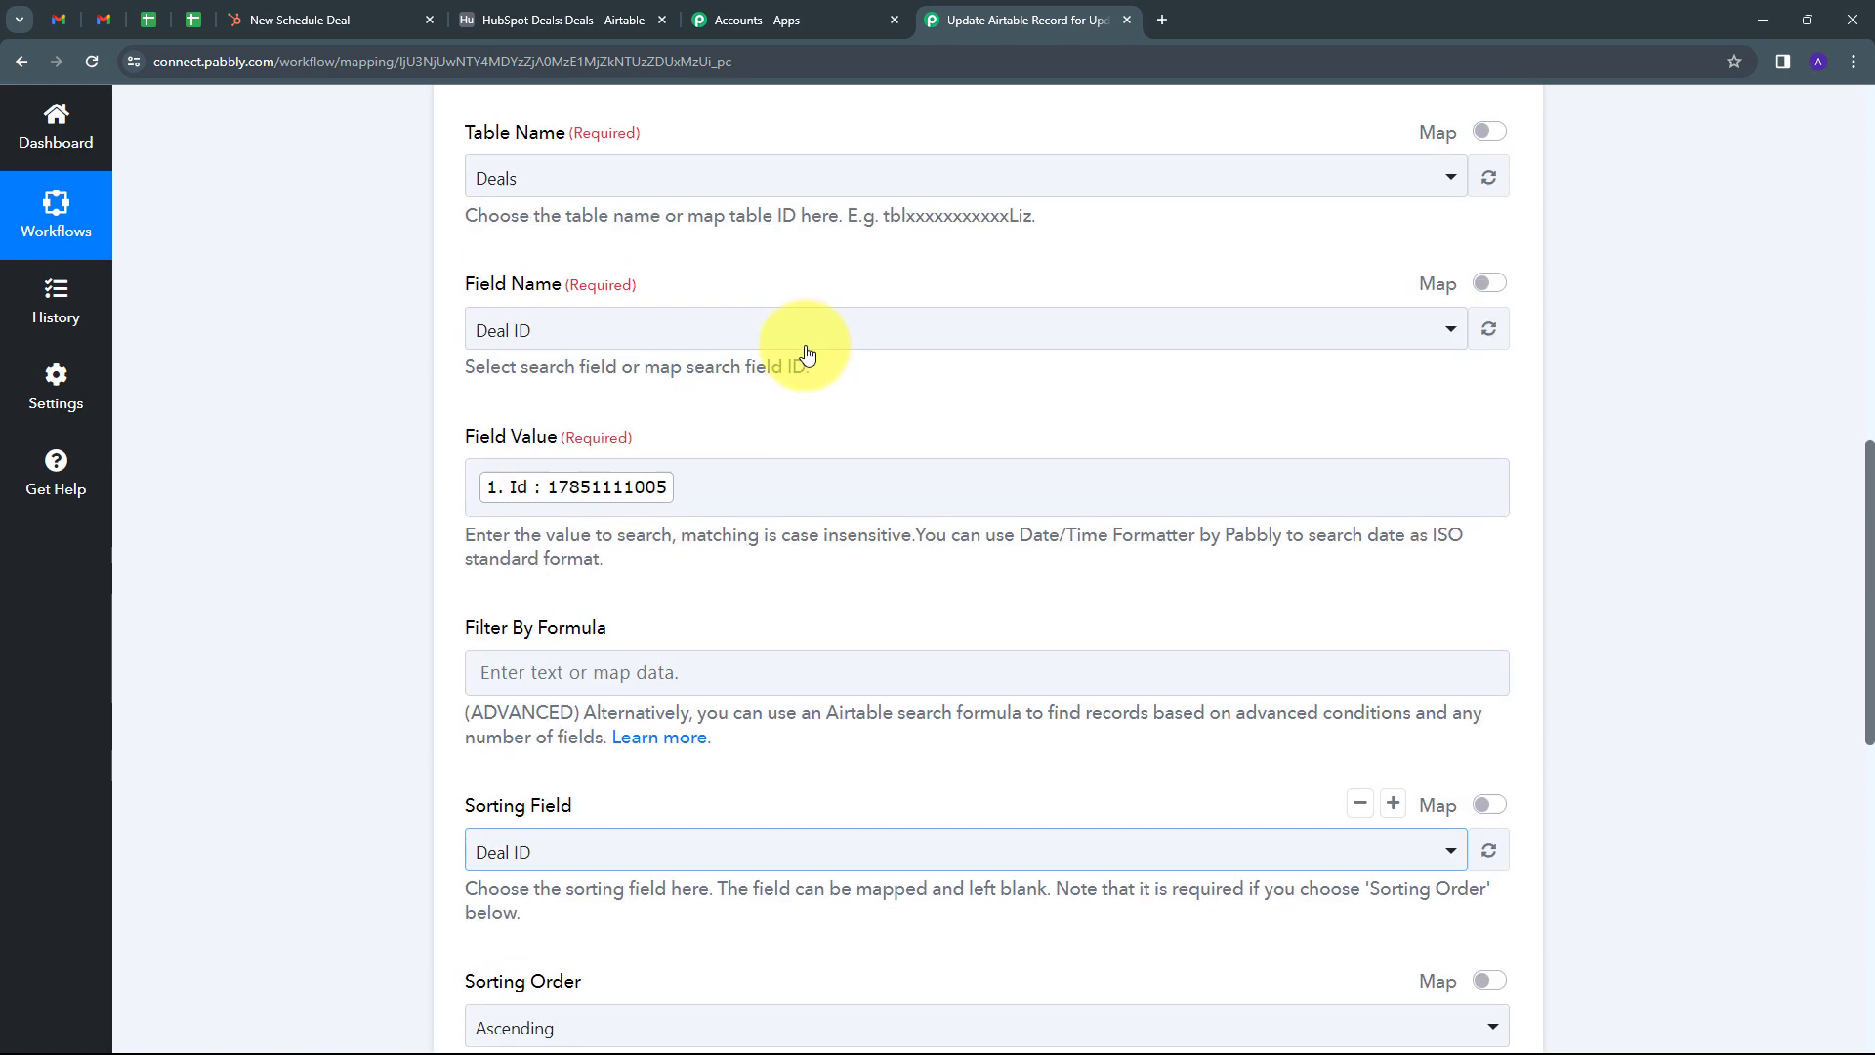
Step: Save the Search Record action and send its test request with ascending sorting and the simple response
{"action": "scroll", "coordinate": [807, 347], "scroll_direction": "down", "scroll_amount": 1}
{"action": "scroll", "coordinate": [807, 354], "scroll_direction": "down", "scroll_amount": 7}
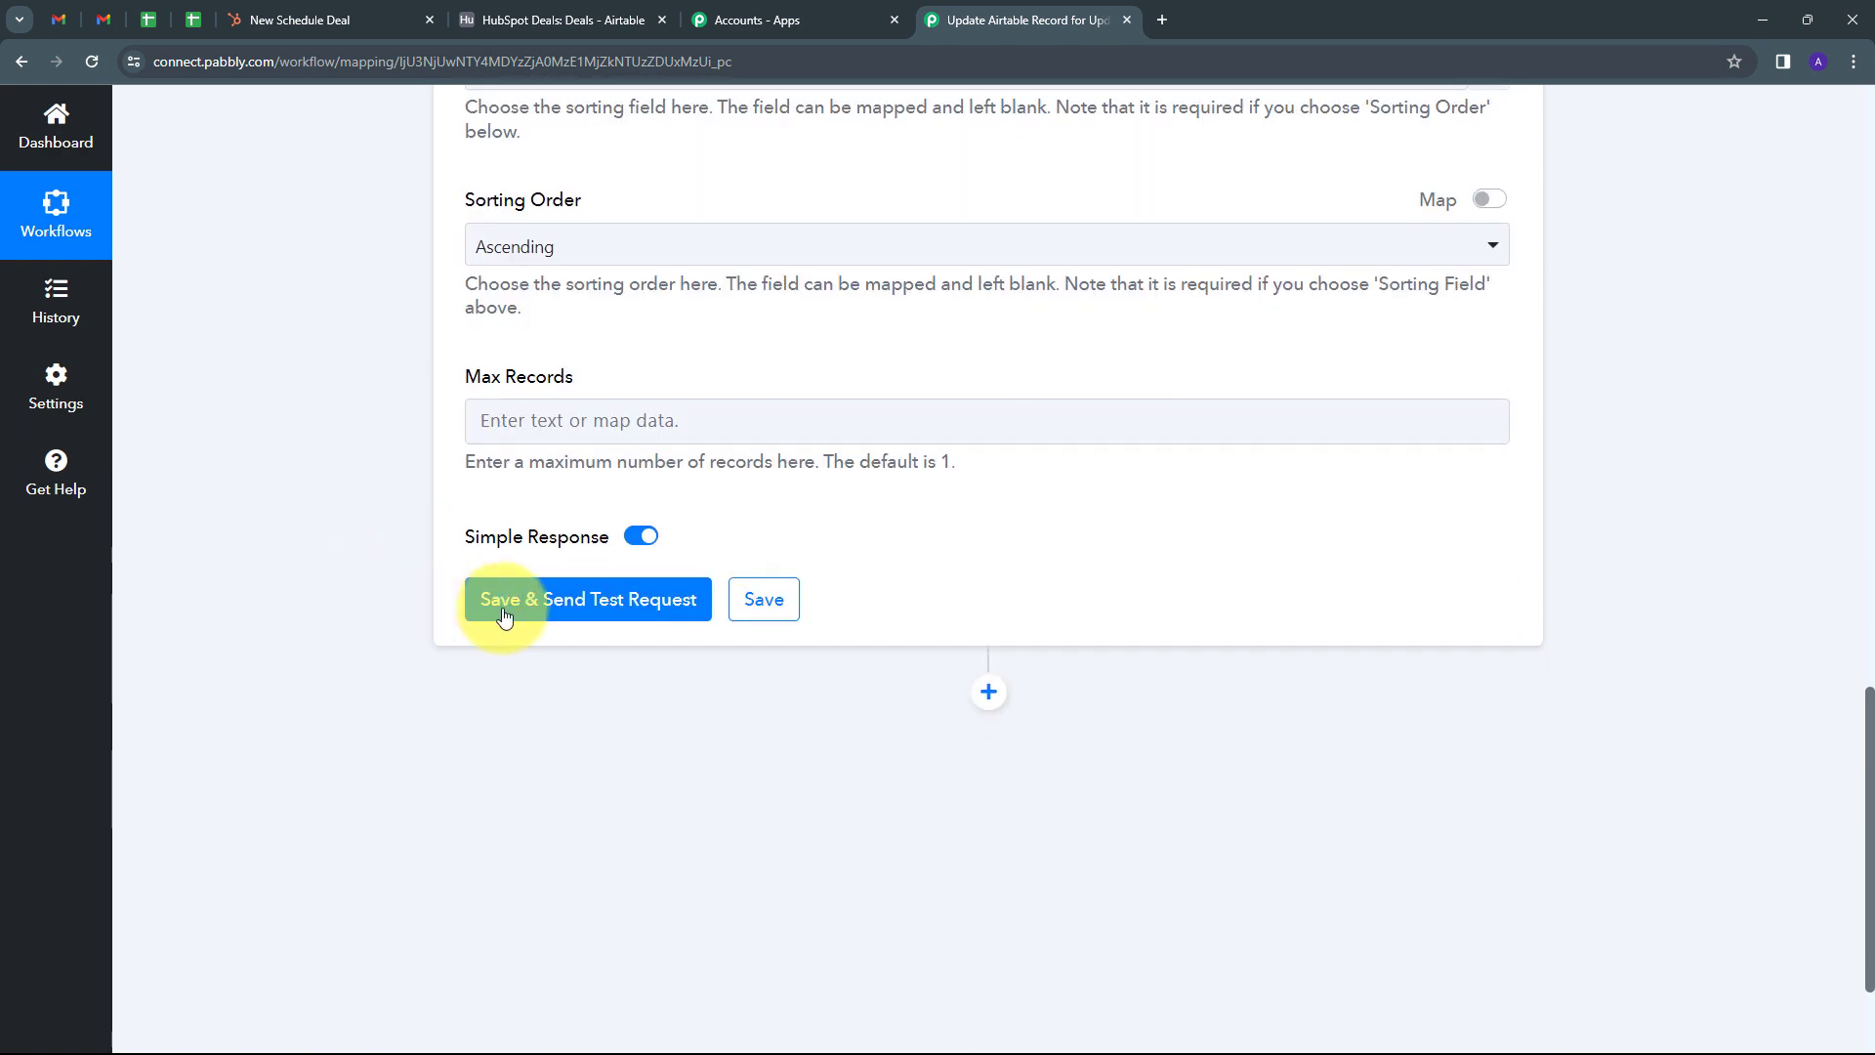
{"action": "left_click", "coordinate": [567, 602]}
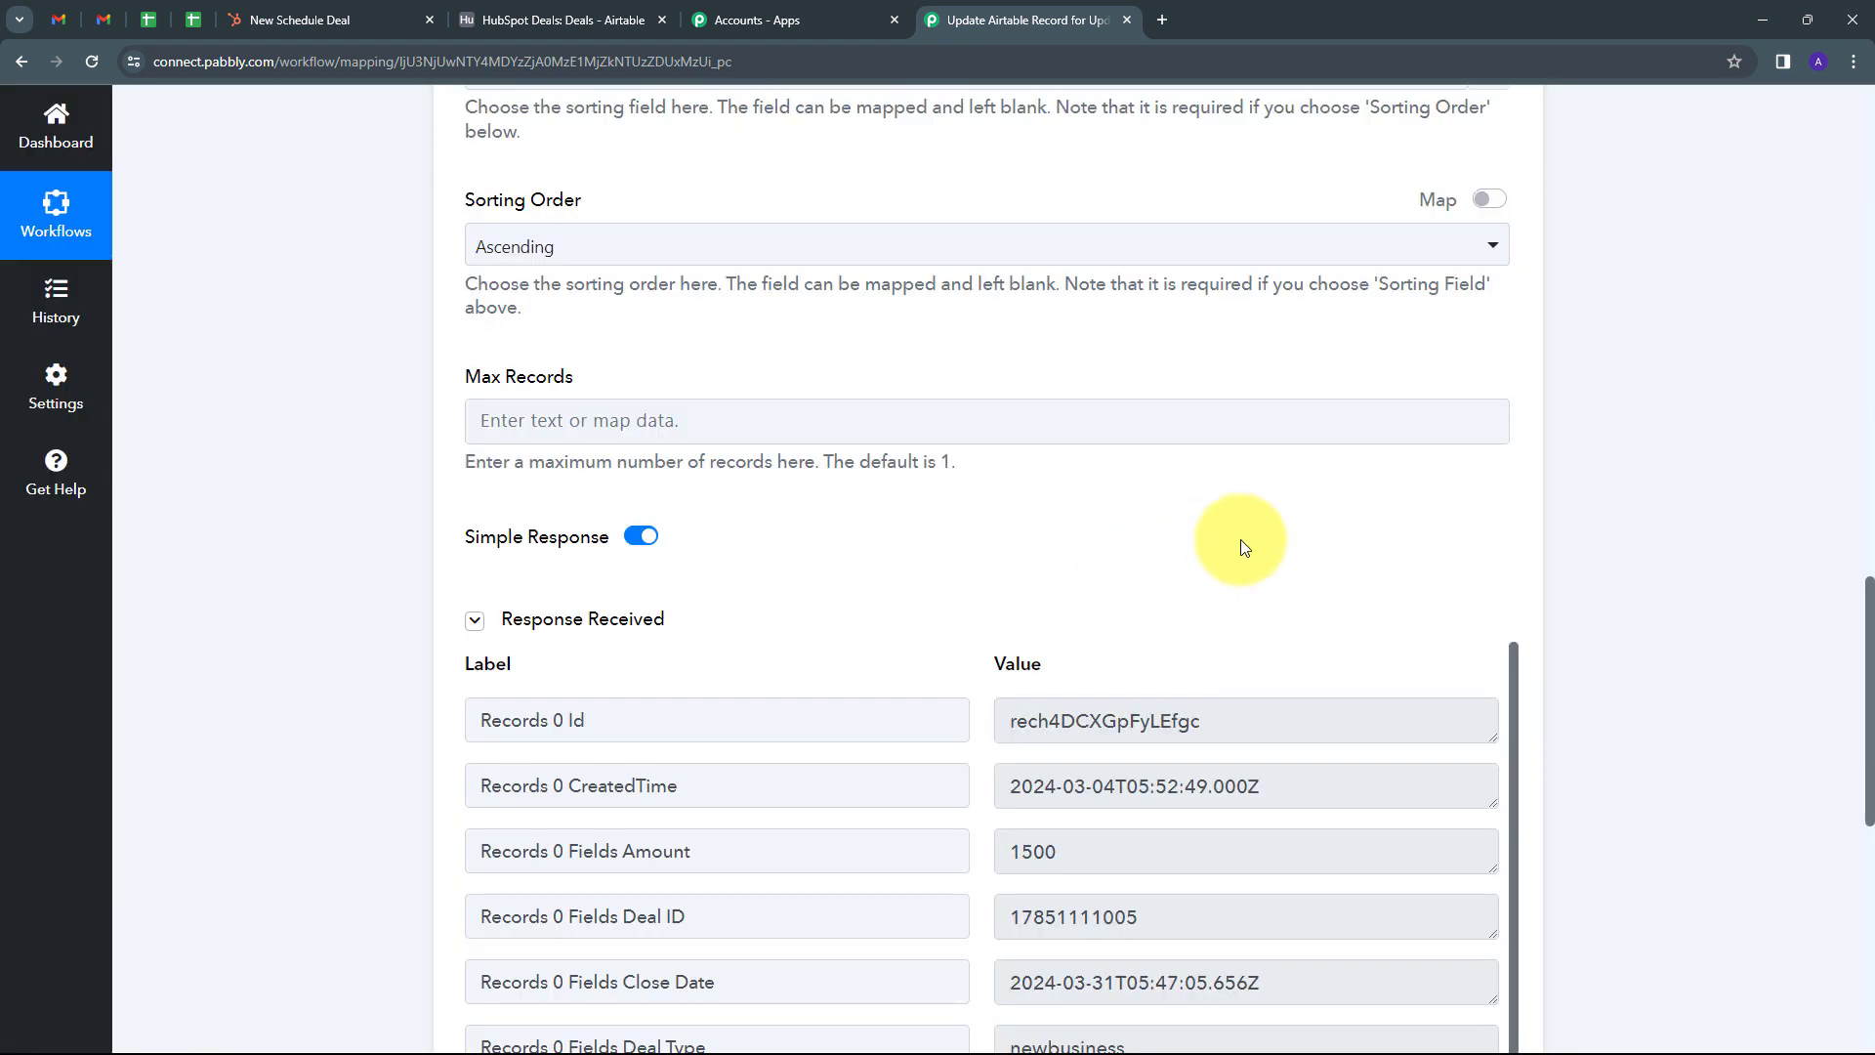
Step: Examine the record ID, amount, deal ID, close date, type, name, stage and priority in the search response
{"action": "scroll", "coordinate": [1648, 573], "scroll_direction": "down", "scroll_amount": 4}
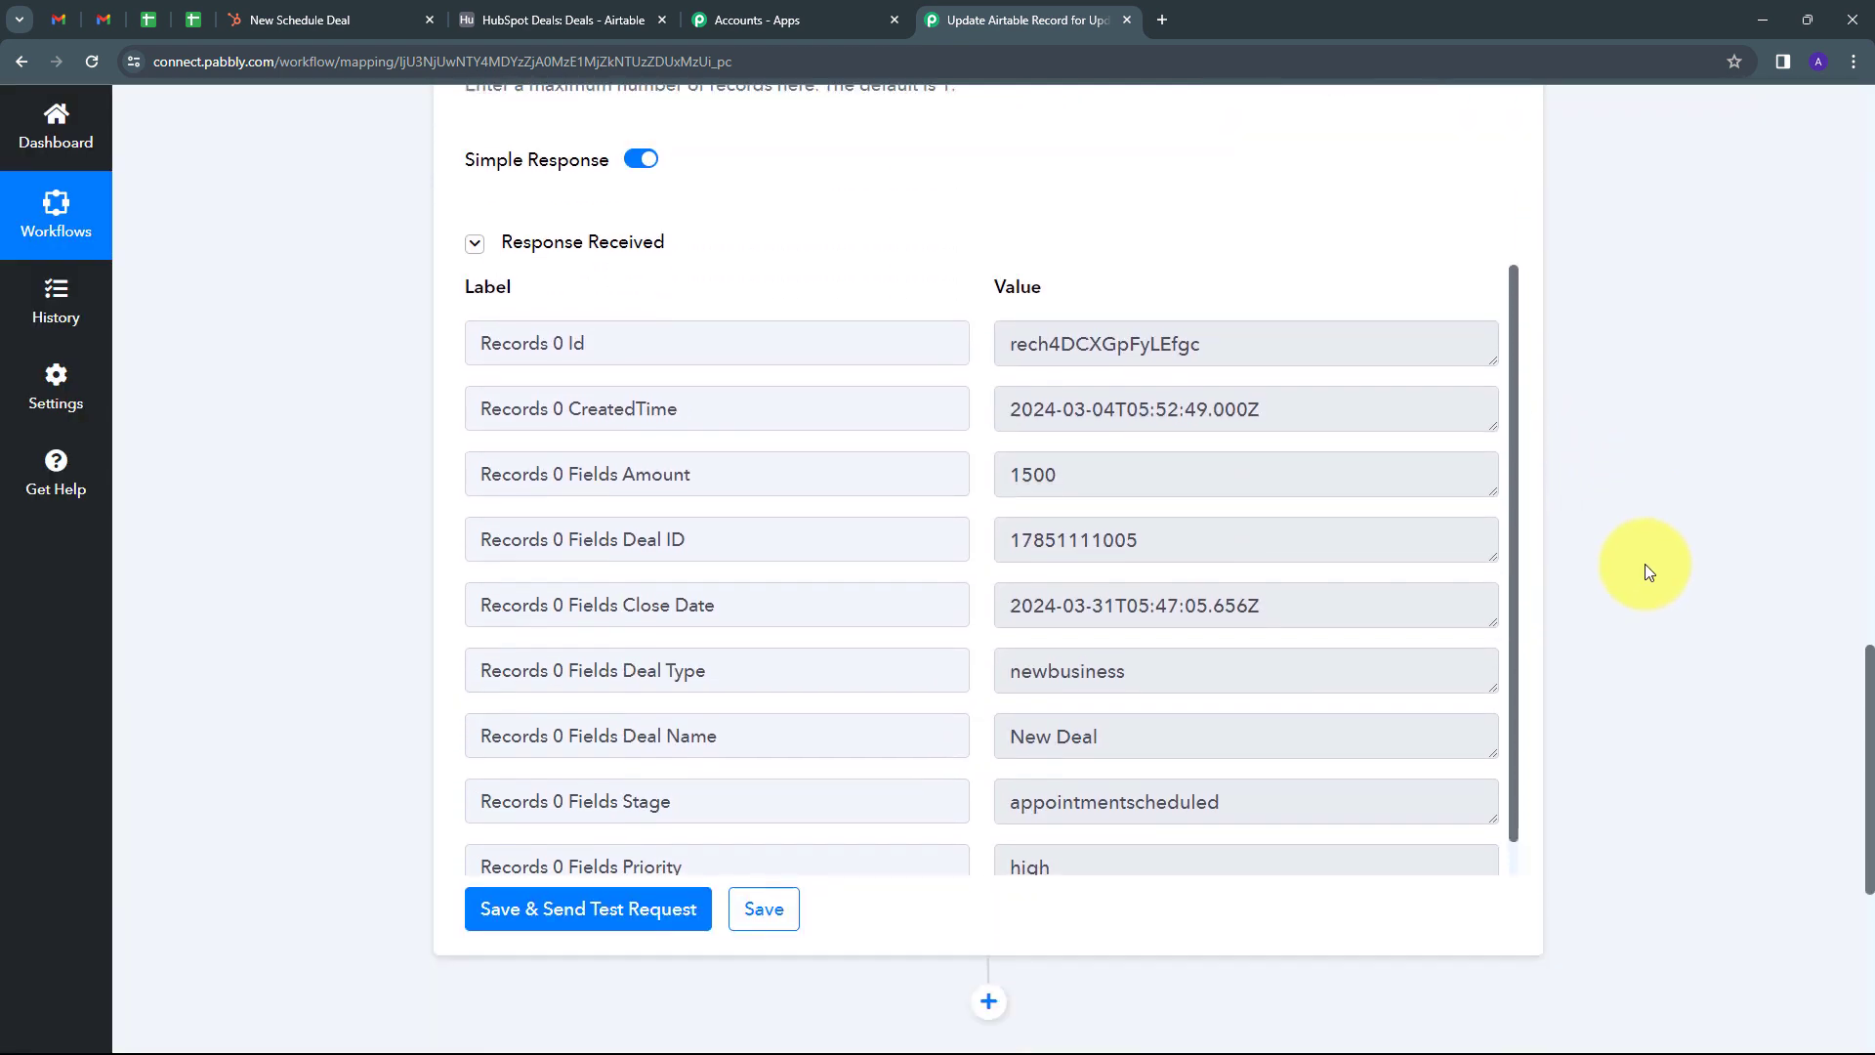
{"action": "left_click_drag", "start_coordinate": [1266, 327], "coordinate": [892, 344]}
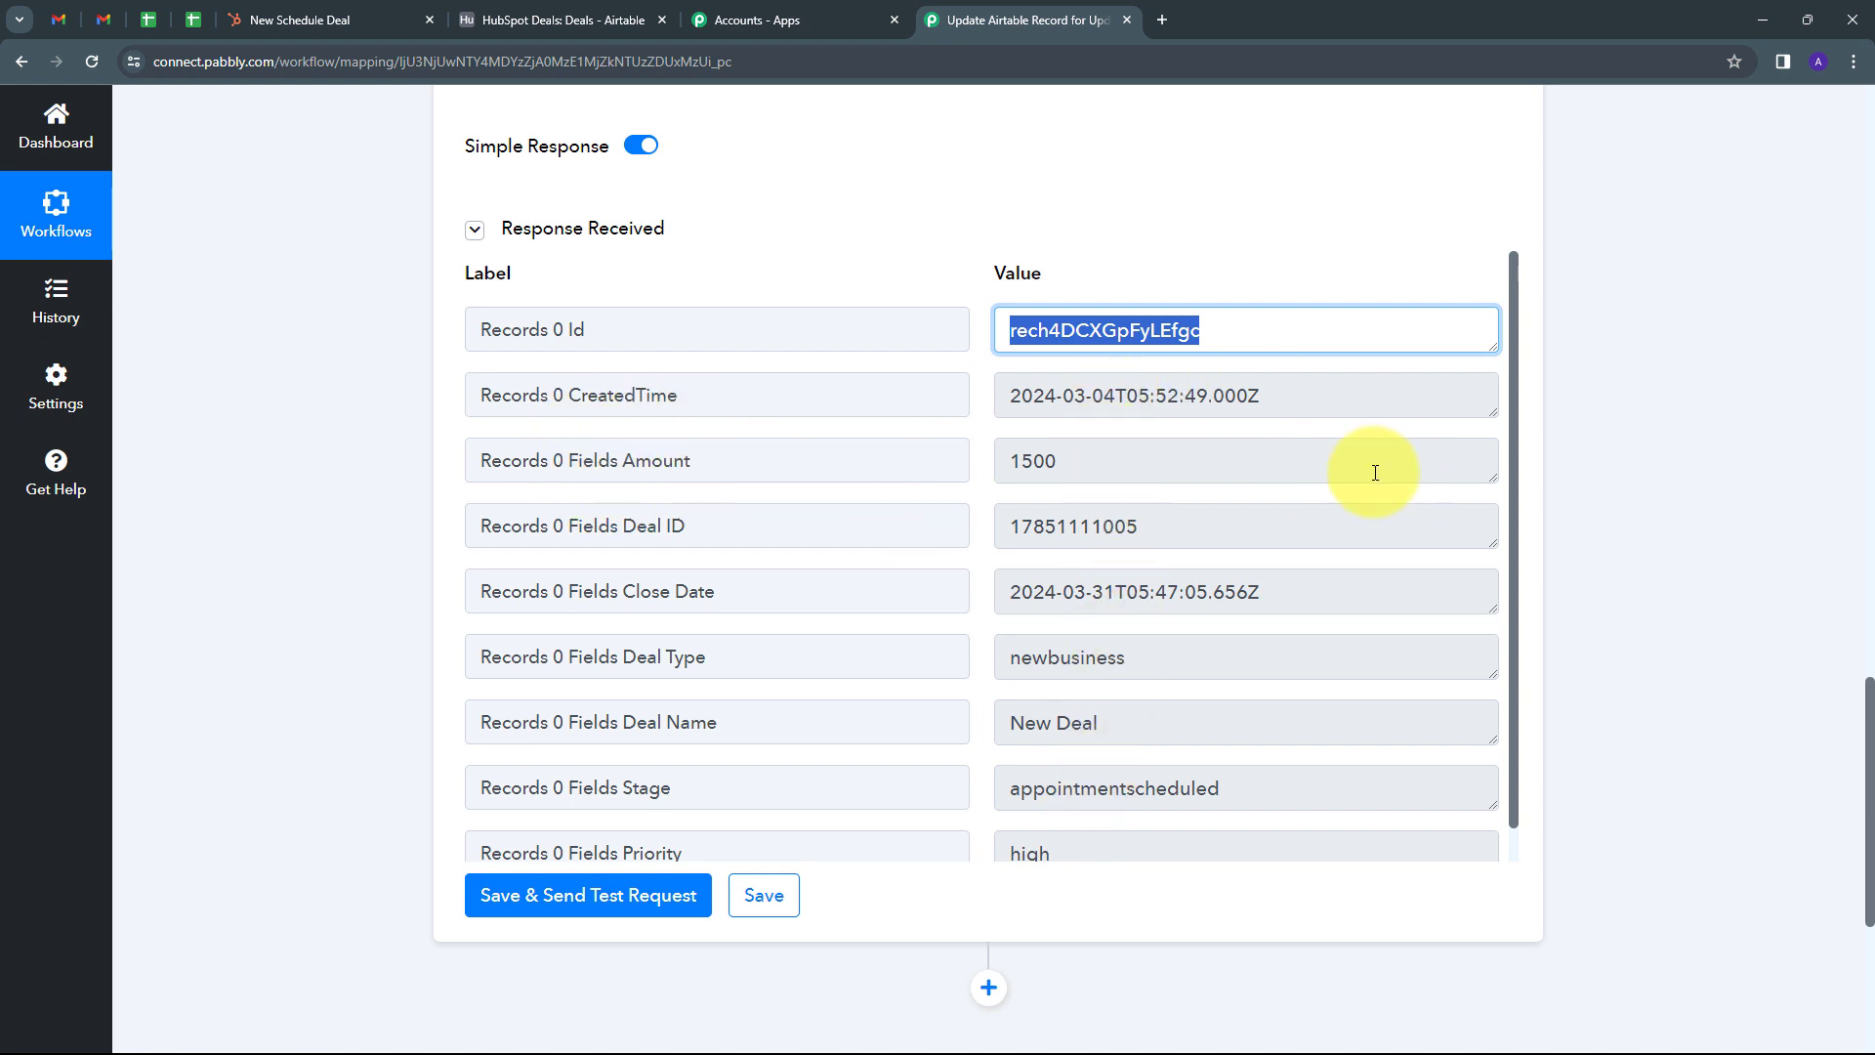
{"action": "left_click", "coordinate": [1152, 465]}
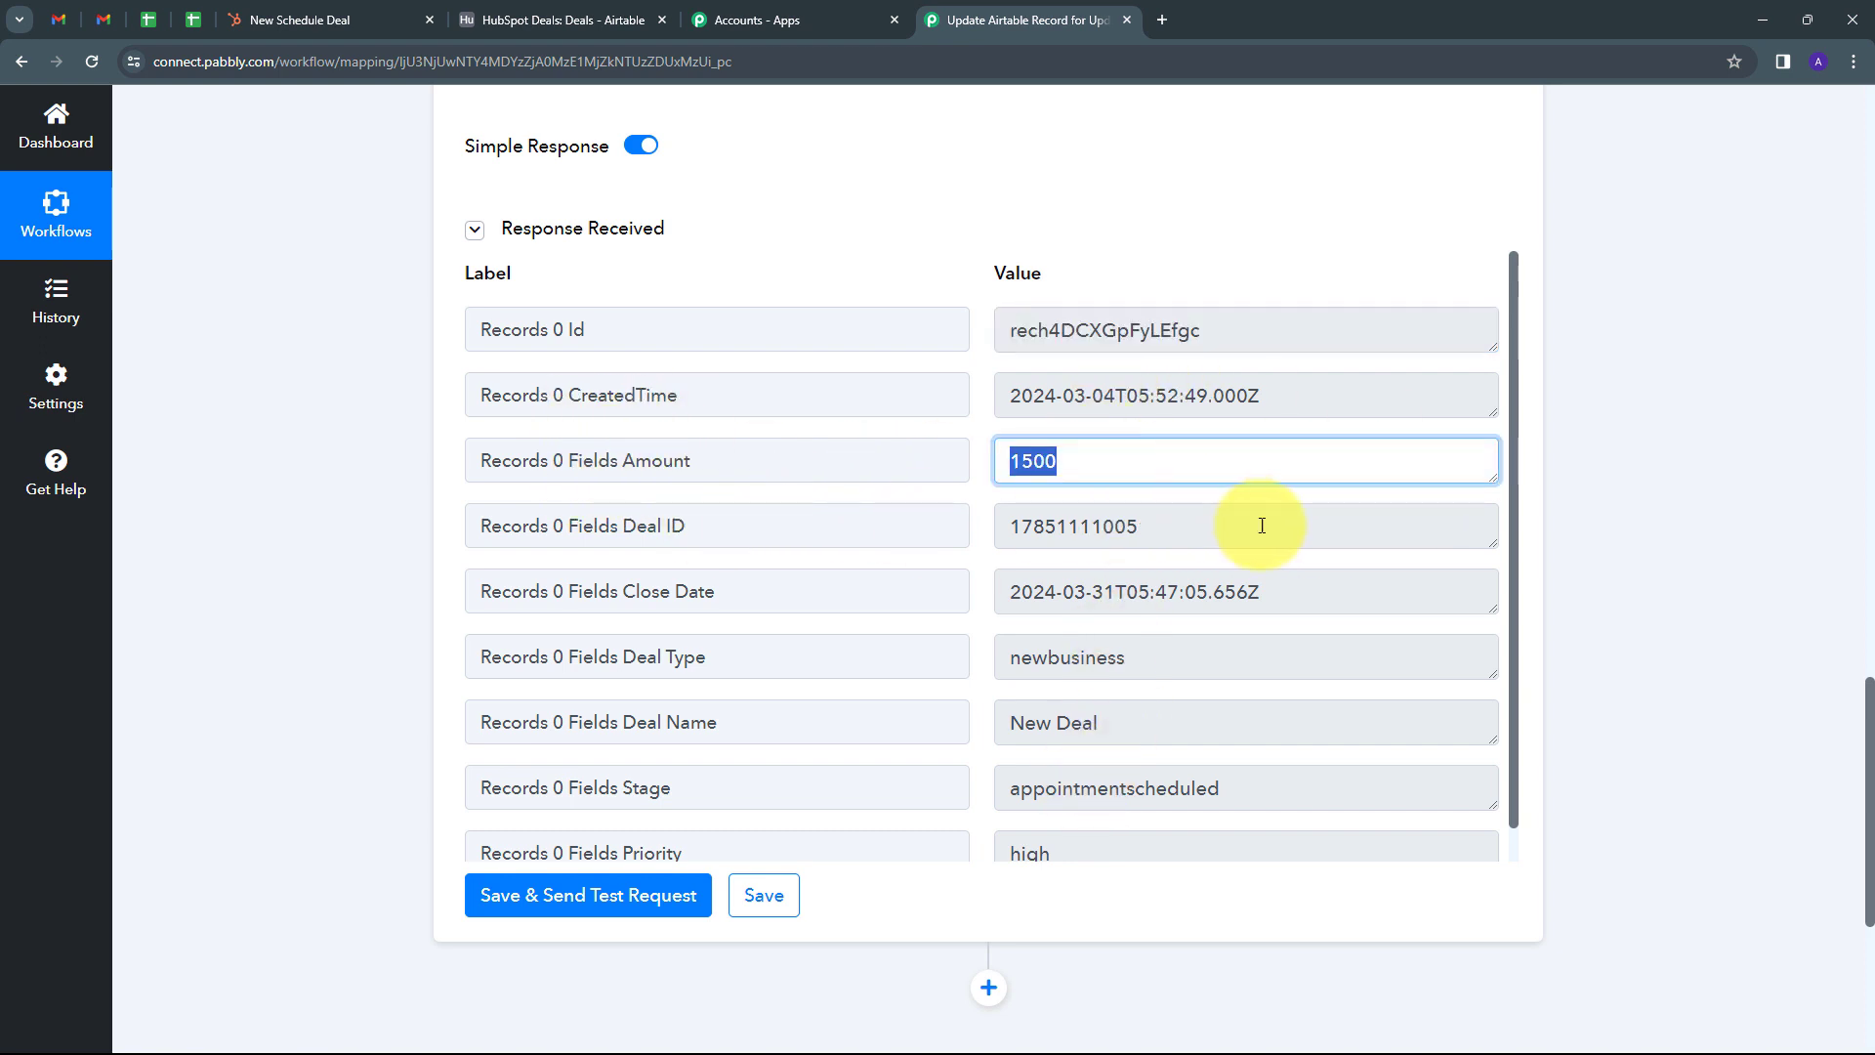
{"action": "left_click", "coordinate": [1180, 523]}
{"action": "scroll", "coordinate": [784, 572], "scroll_direction": "down", "scroll_amount": 1}
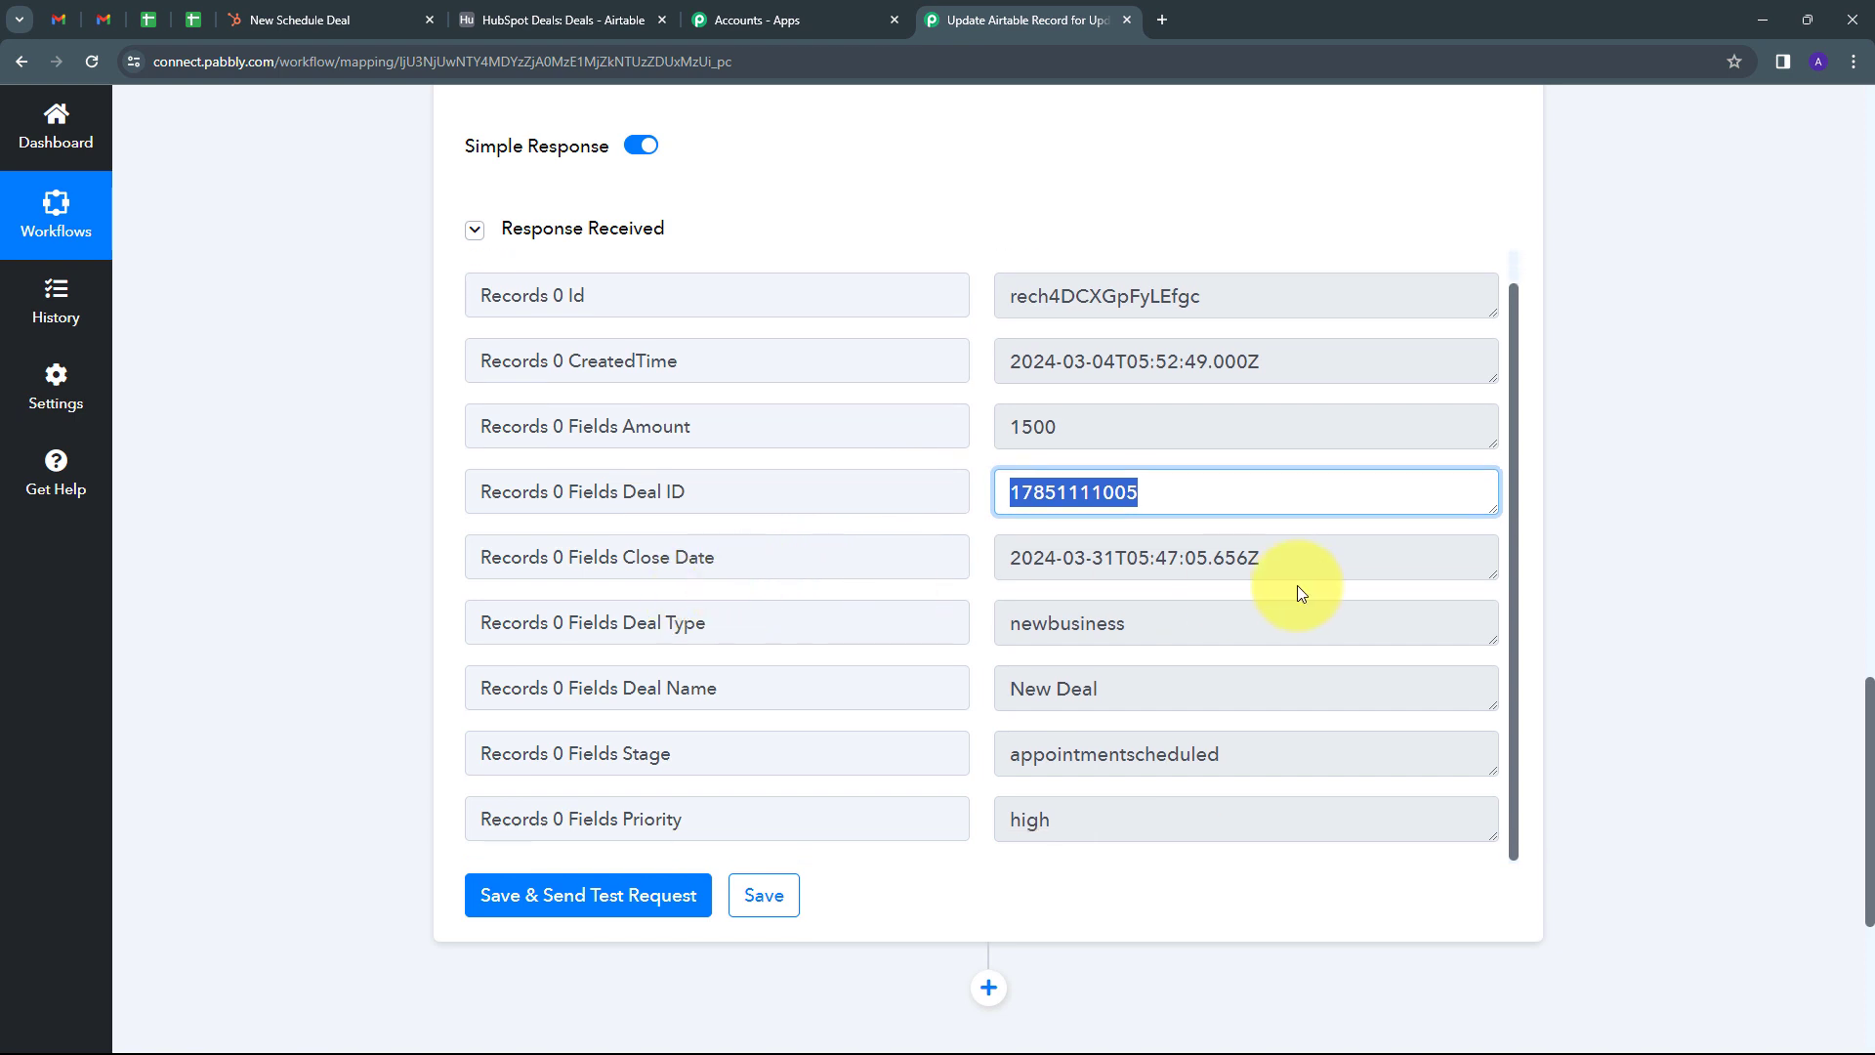
{"action": "left_click", "coordinate": [1289, 561]}
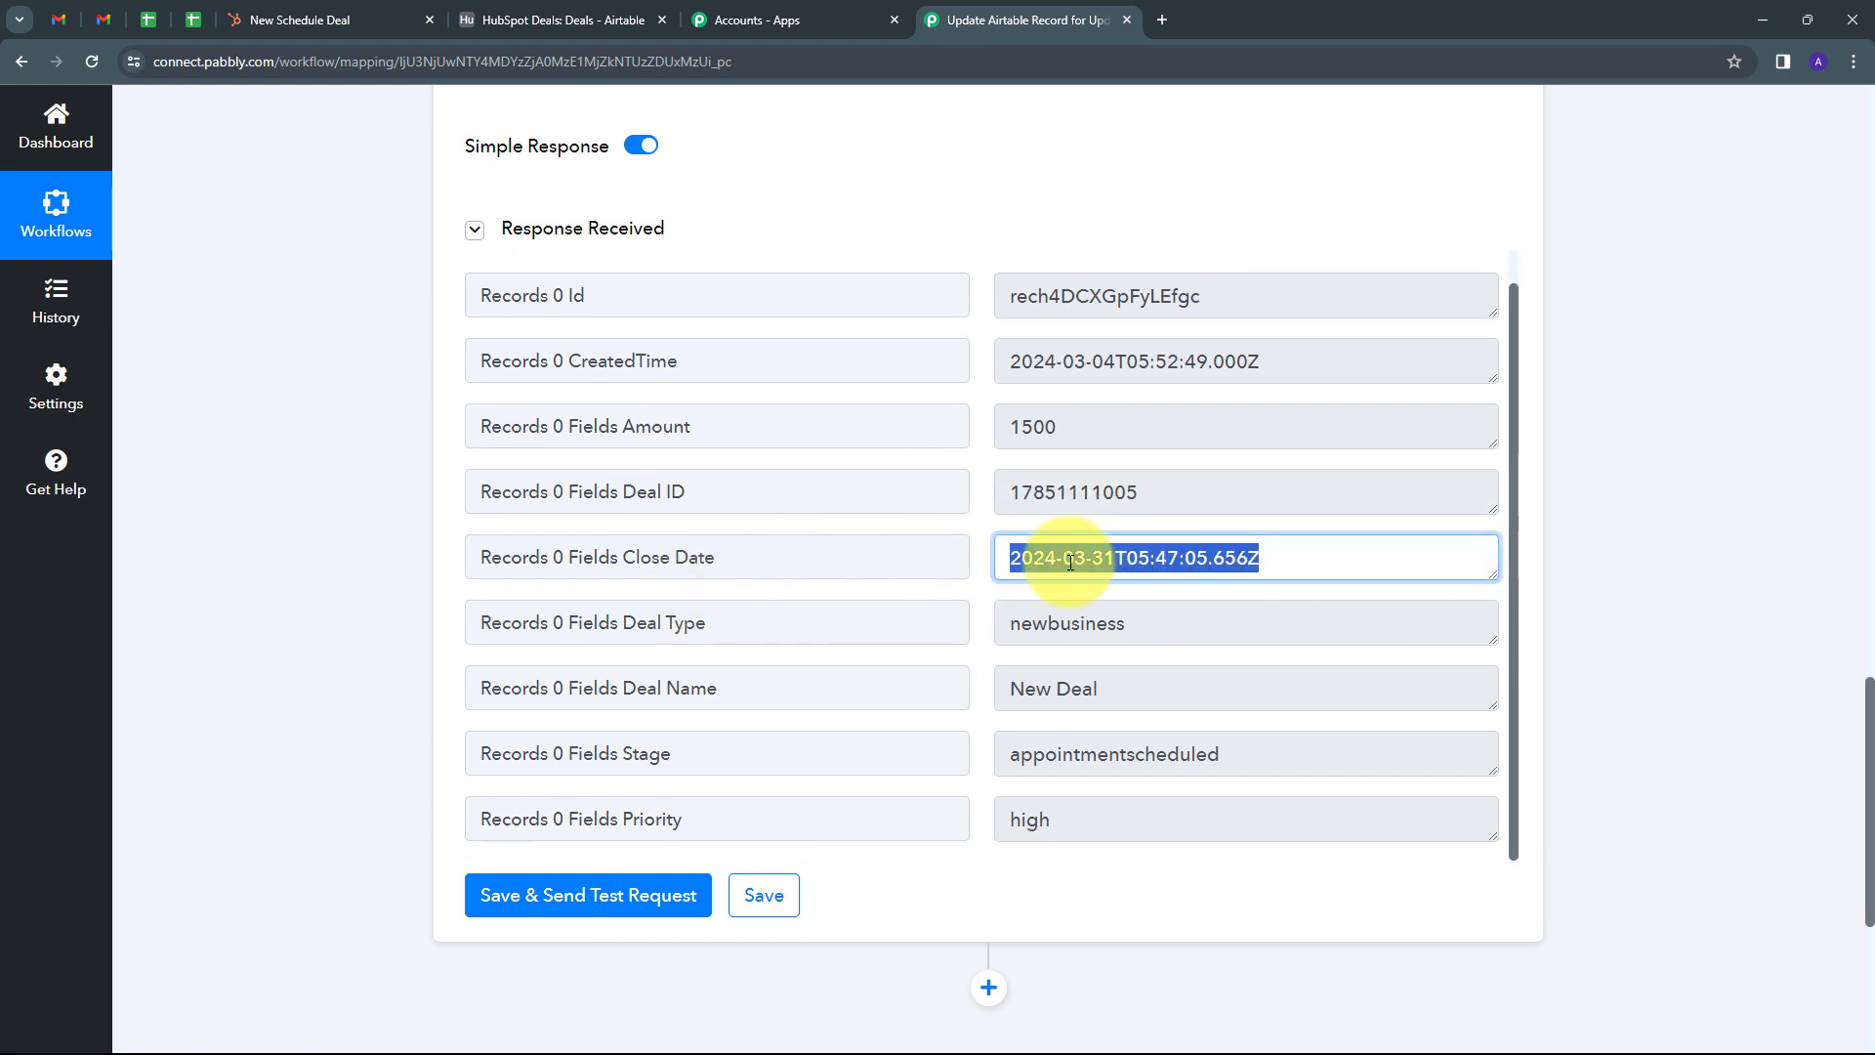
{"action": "left_click", "coordinate": [1139, 625]}
{"action": "left_click", "coordinate": [1132, 694]}
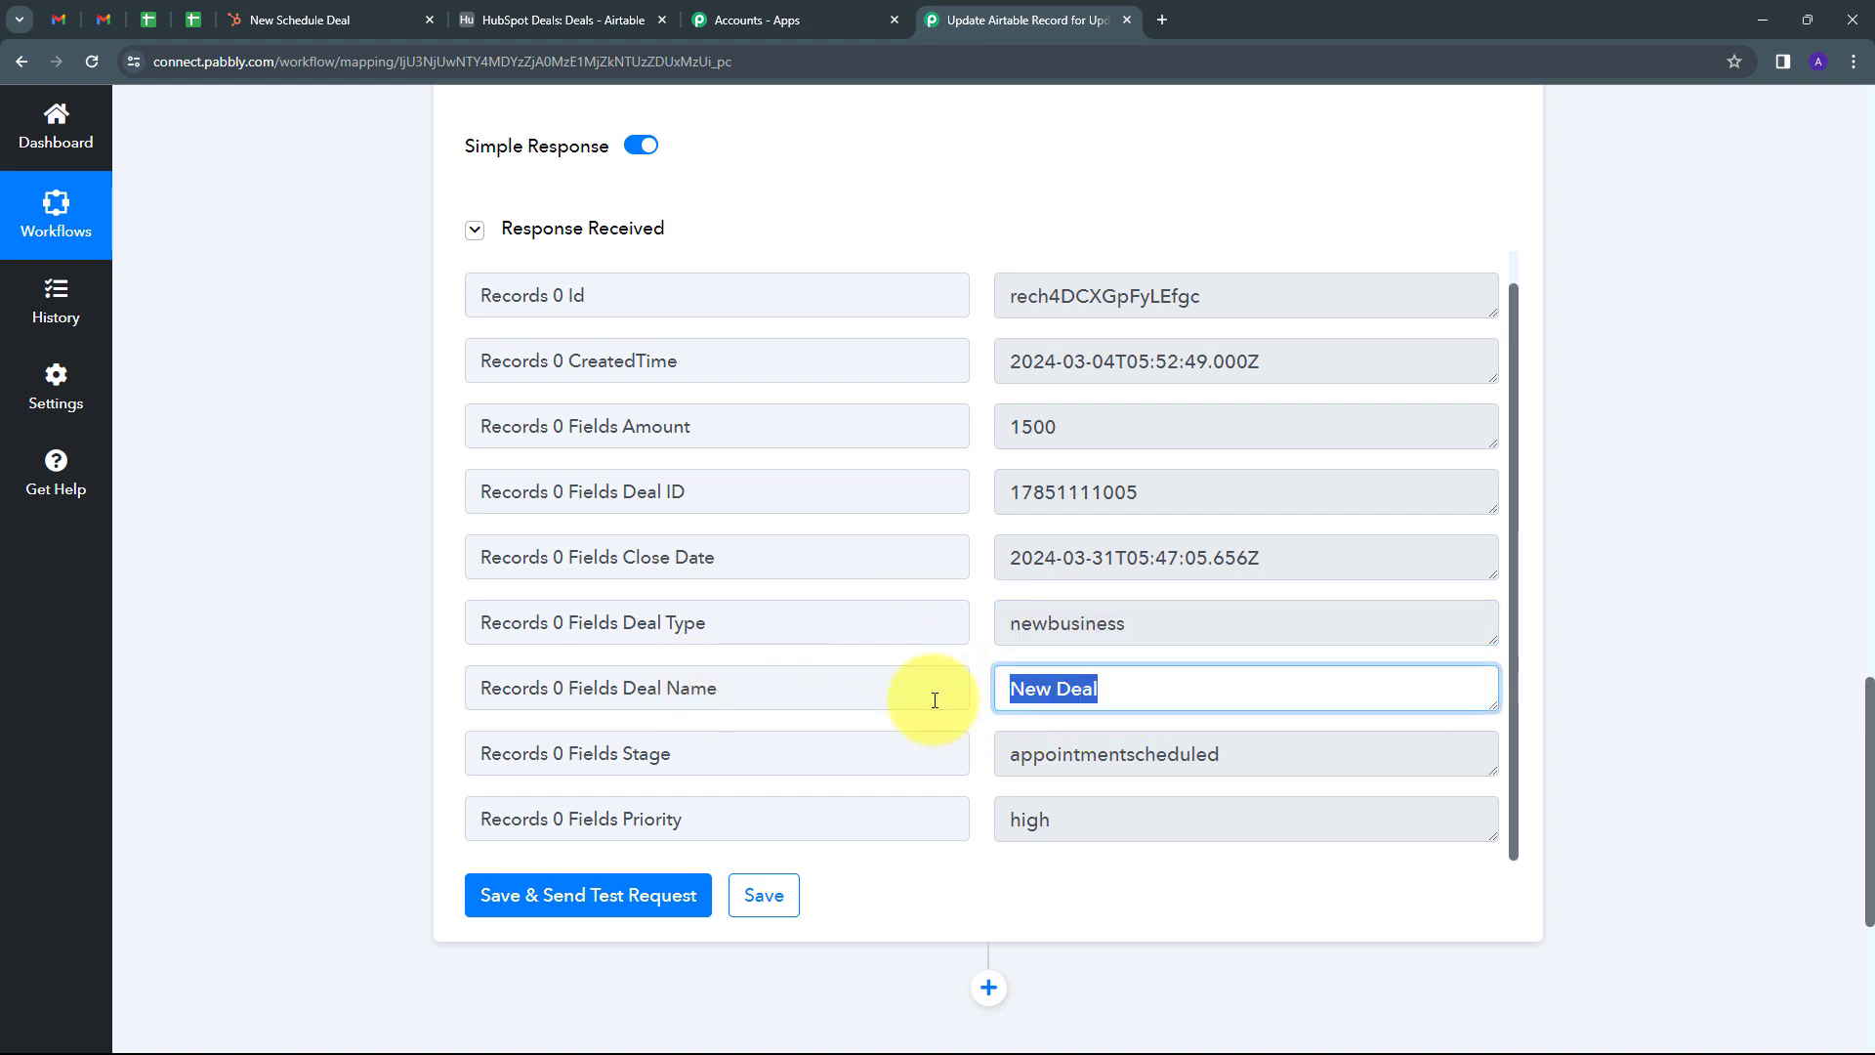
{"action": "left_click", "coordinate": [1269, 757]}
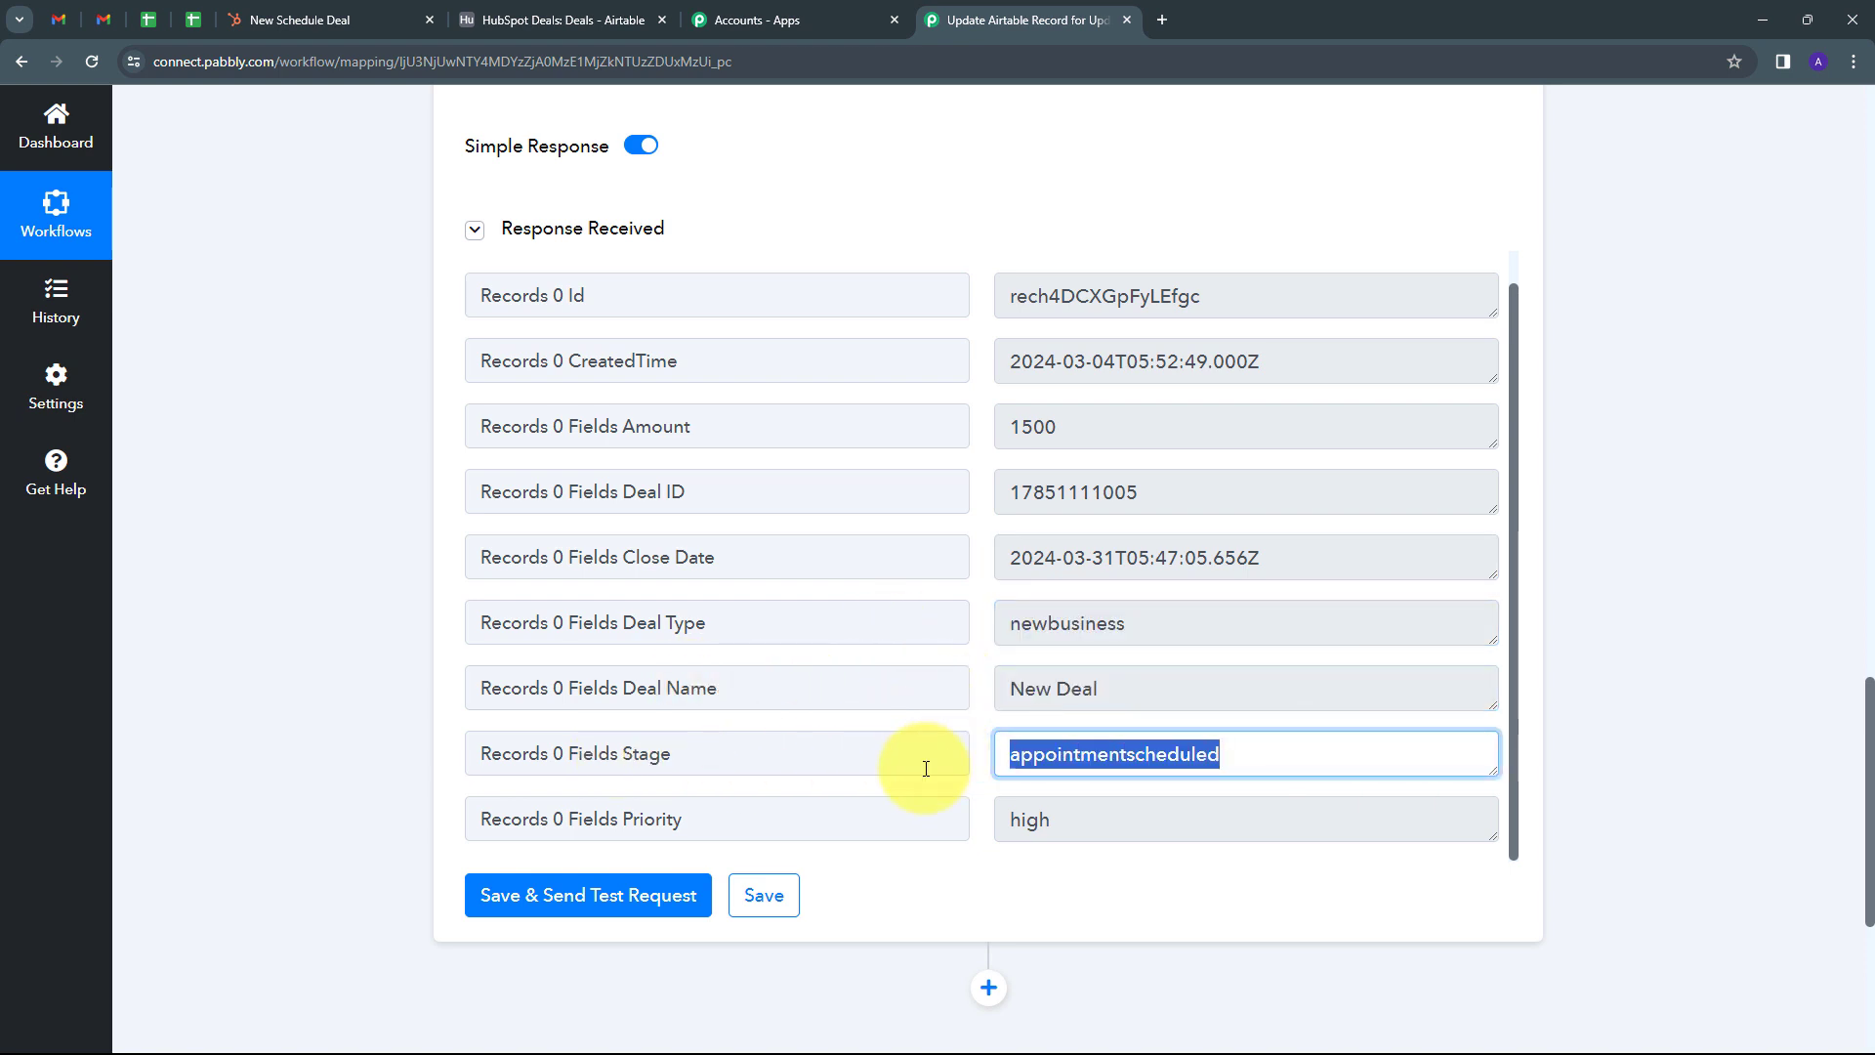
{"action": "left_click", "coordinate": [1094, 823]}
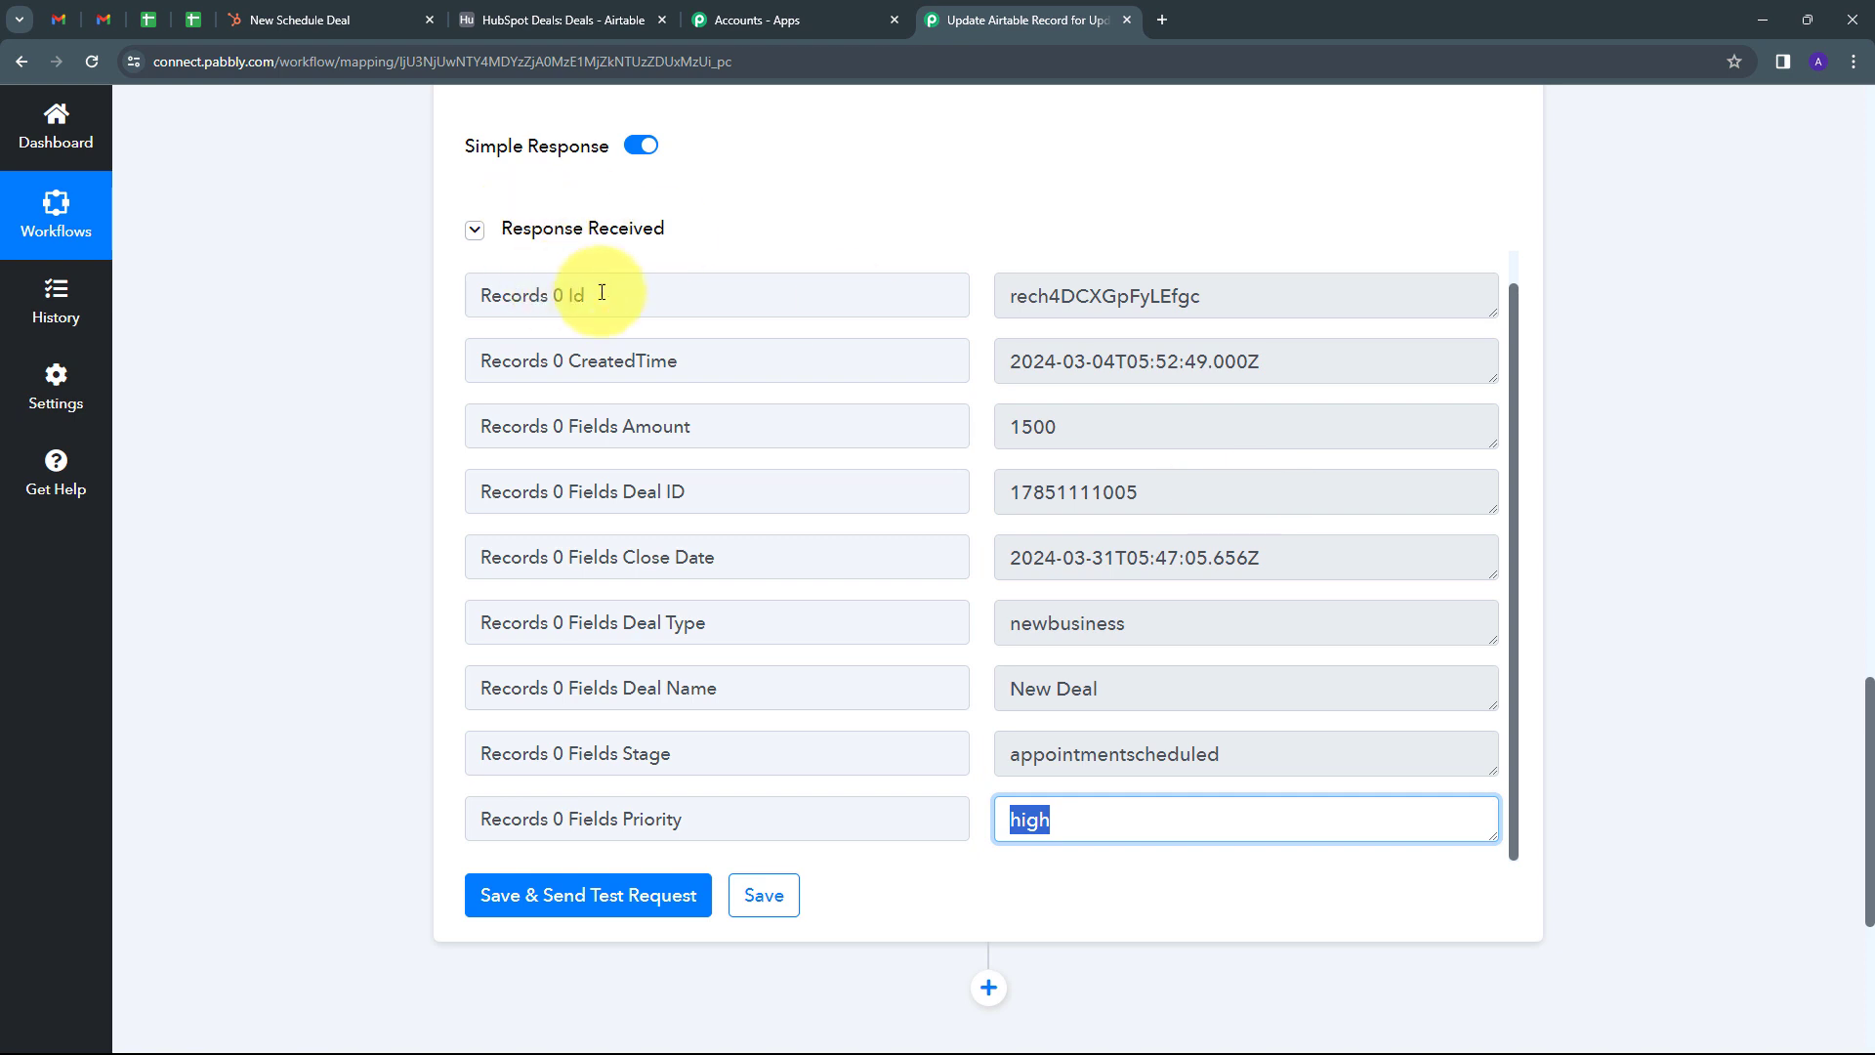
{"action": "left_click", "coordinate": [1297, 295]}
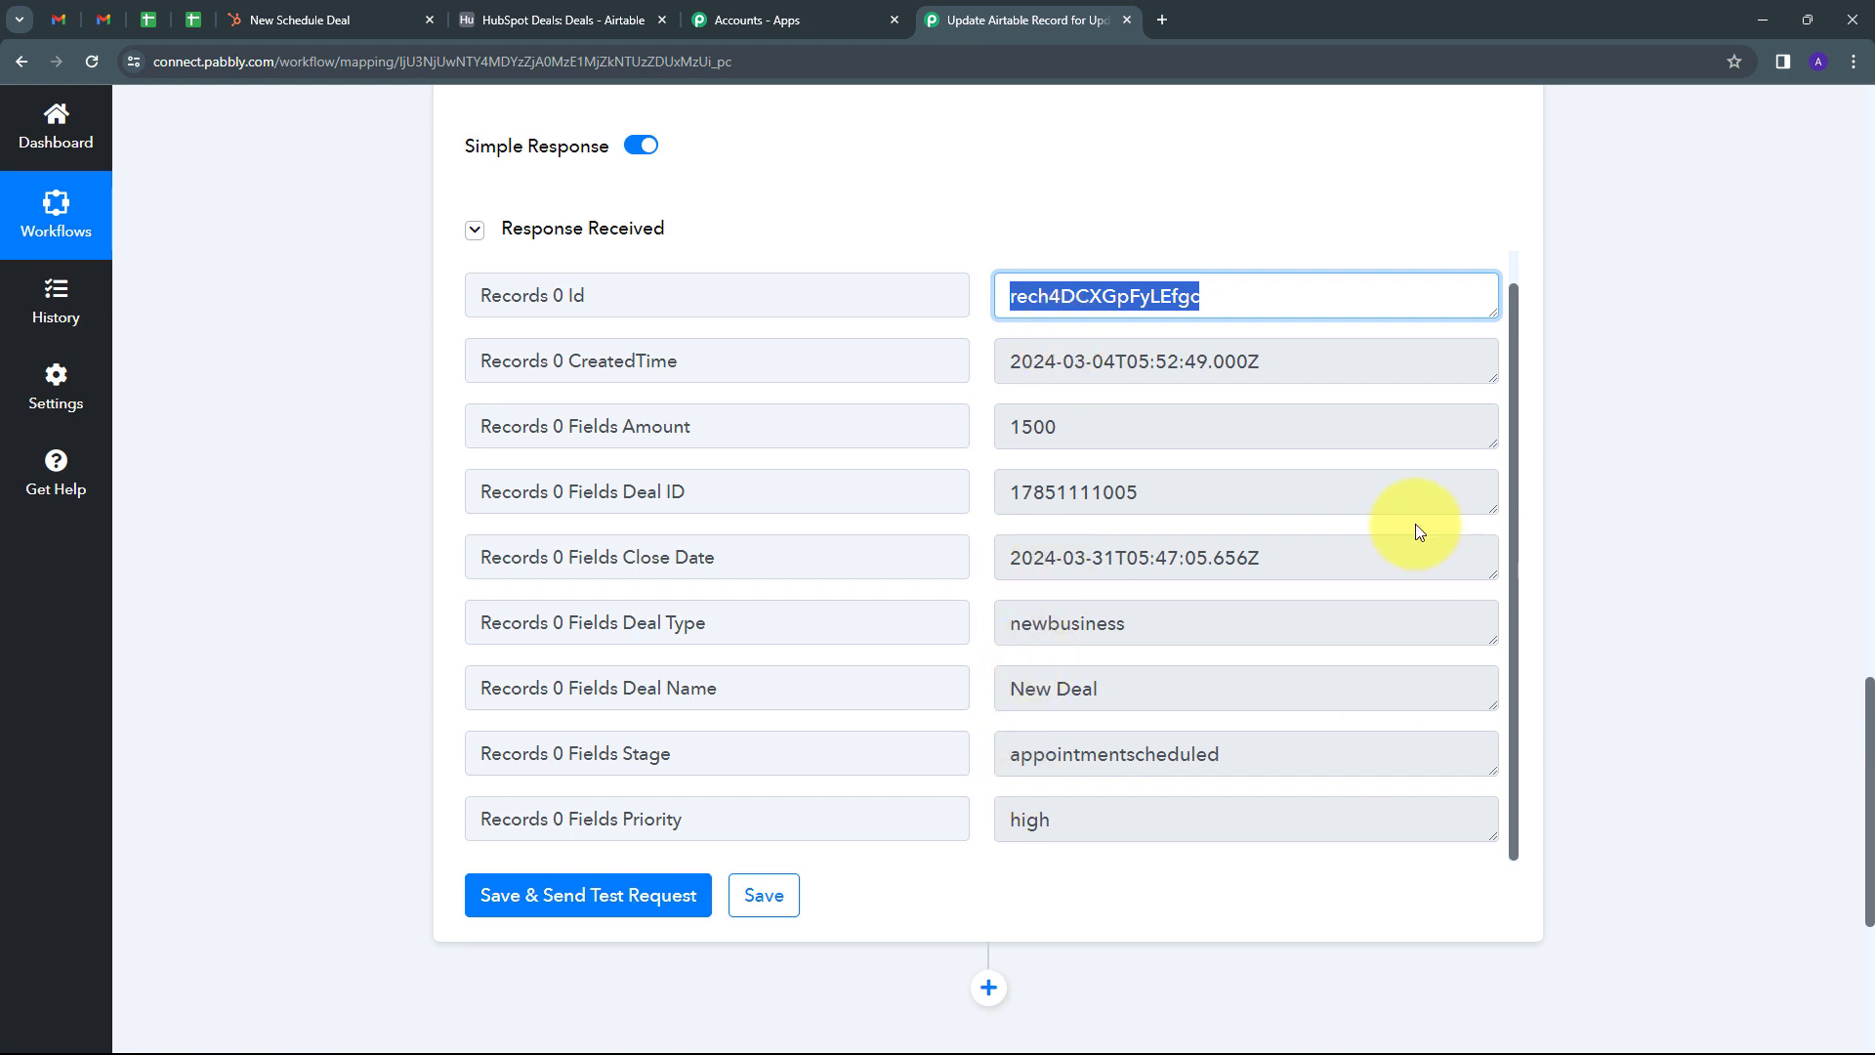
Step: Add a third workflow step using the Airtable app with the Update Record action event
{"action": "scroll", "coordinate": [1644, 501], "scroll_direction": "down", "scroll_amount": 5}
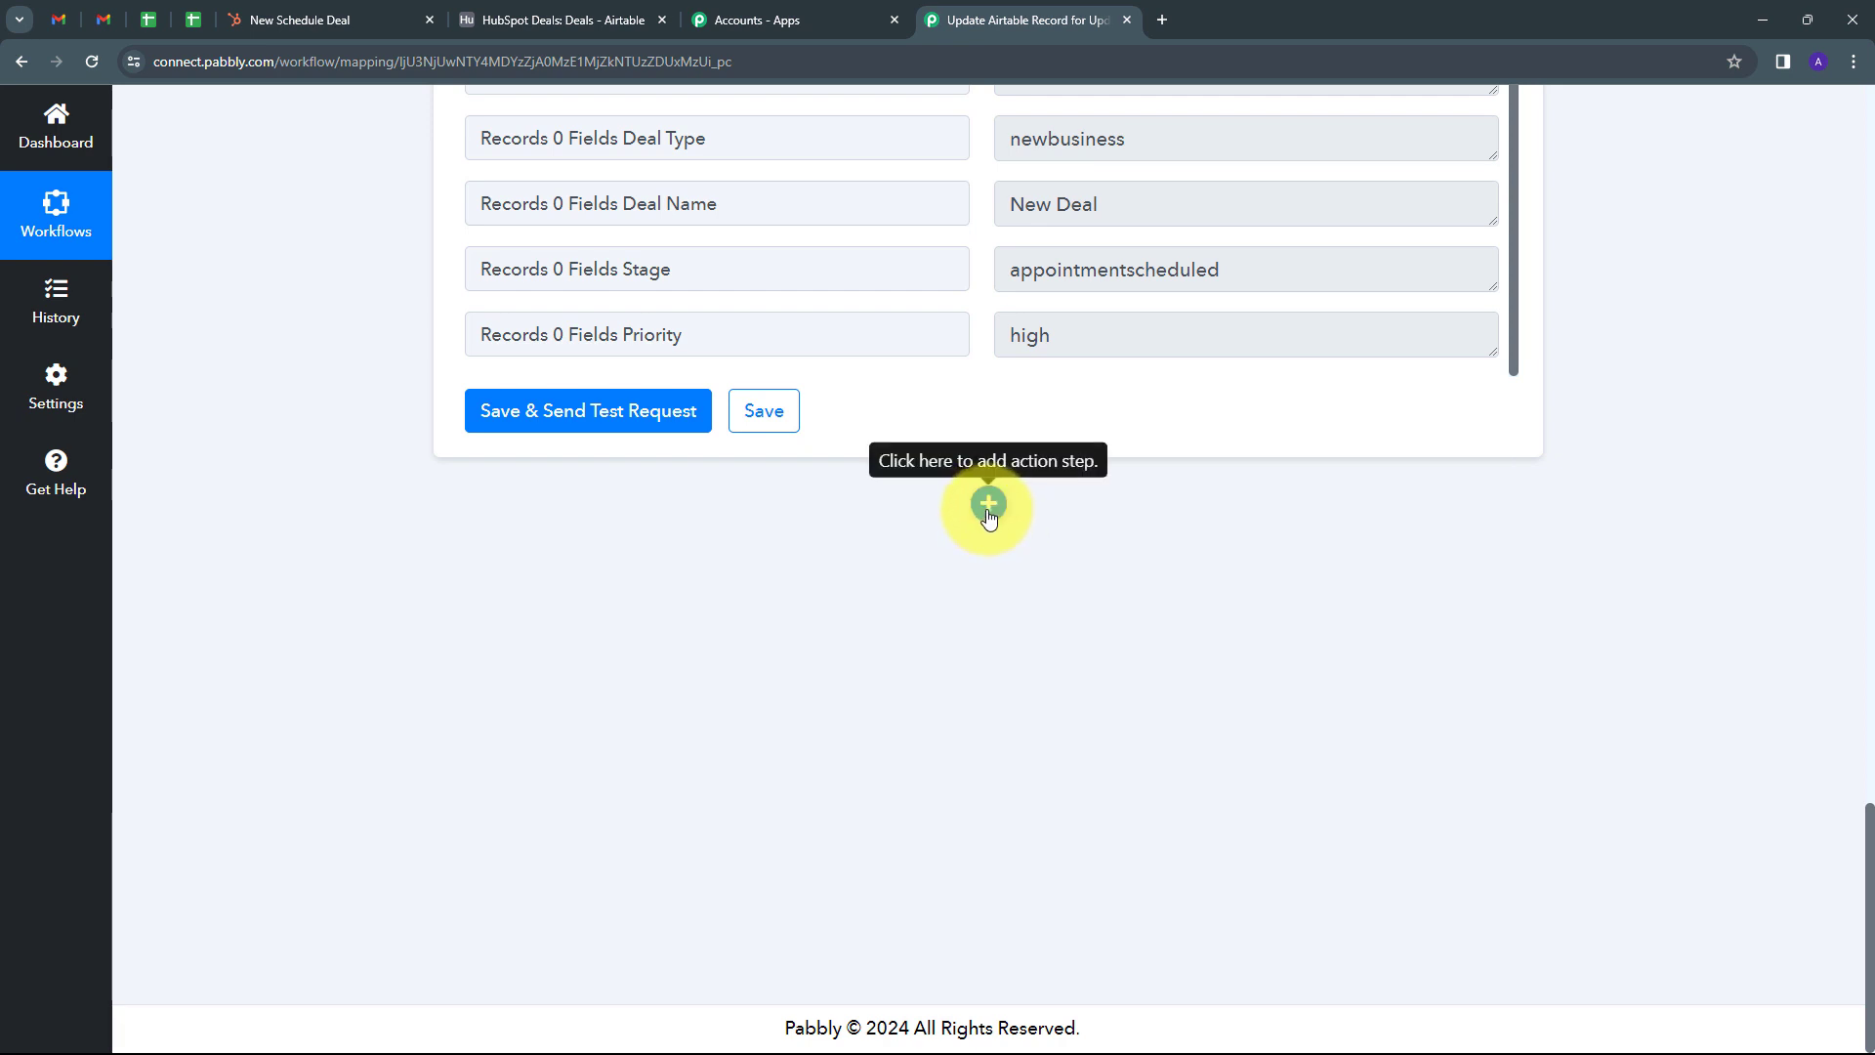
{"action": "left_click", "coordinate": [988, 508]}
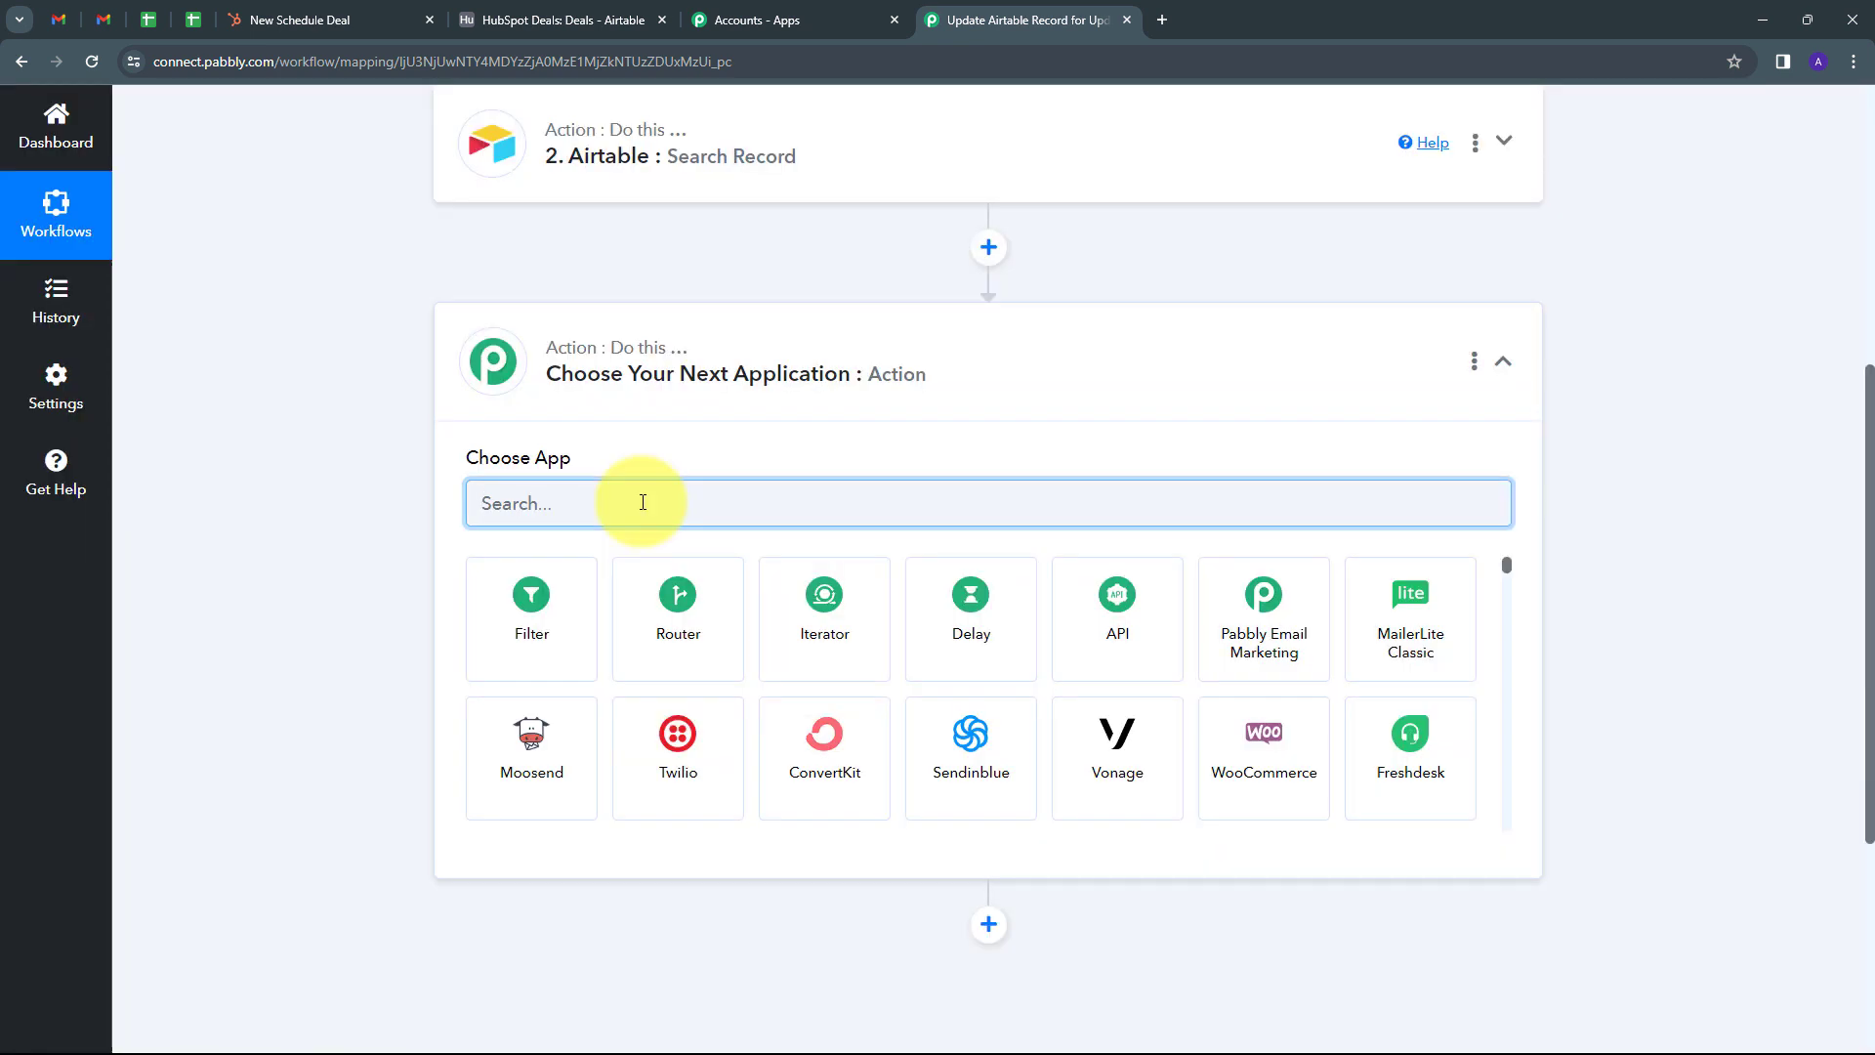
{"action": "type", "text": "Airtab"}
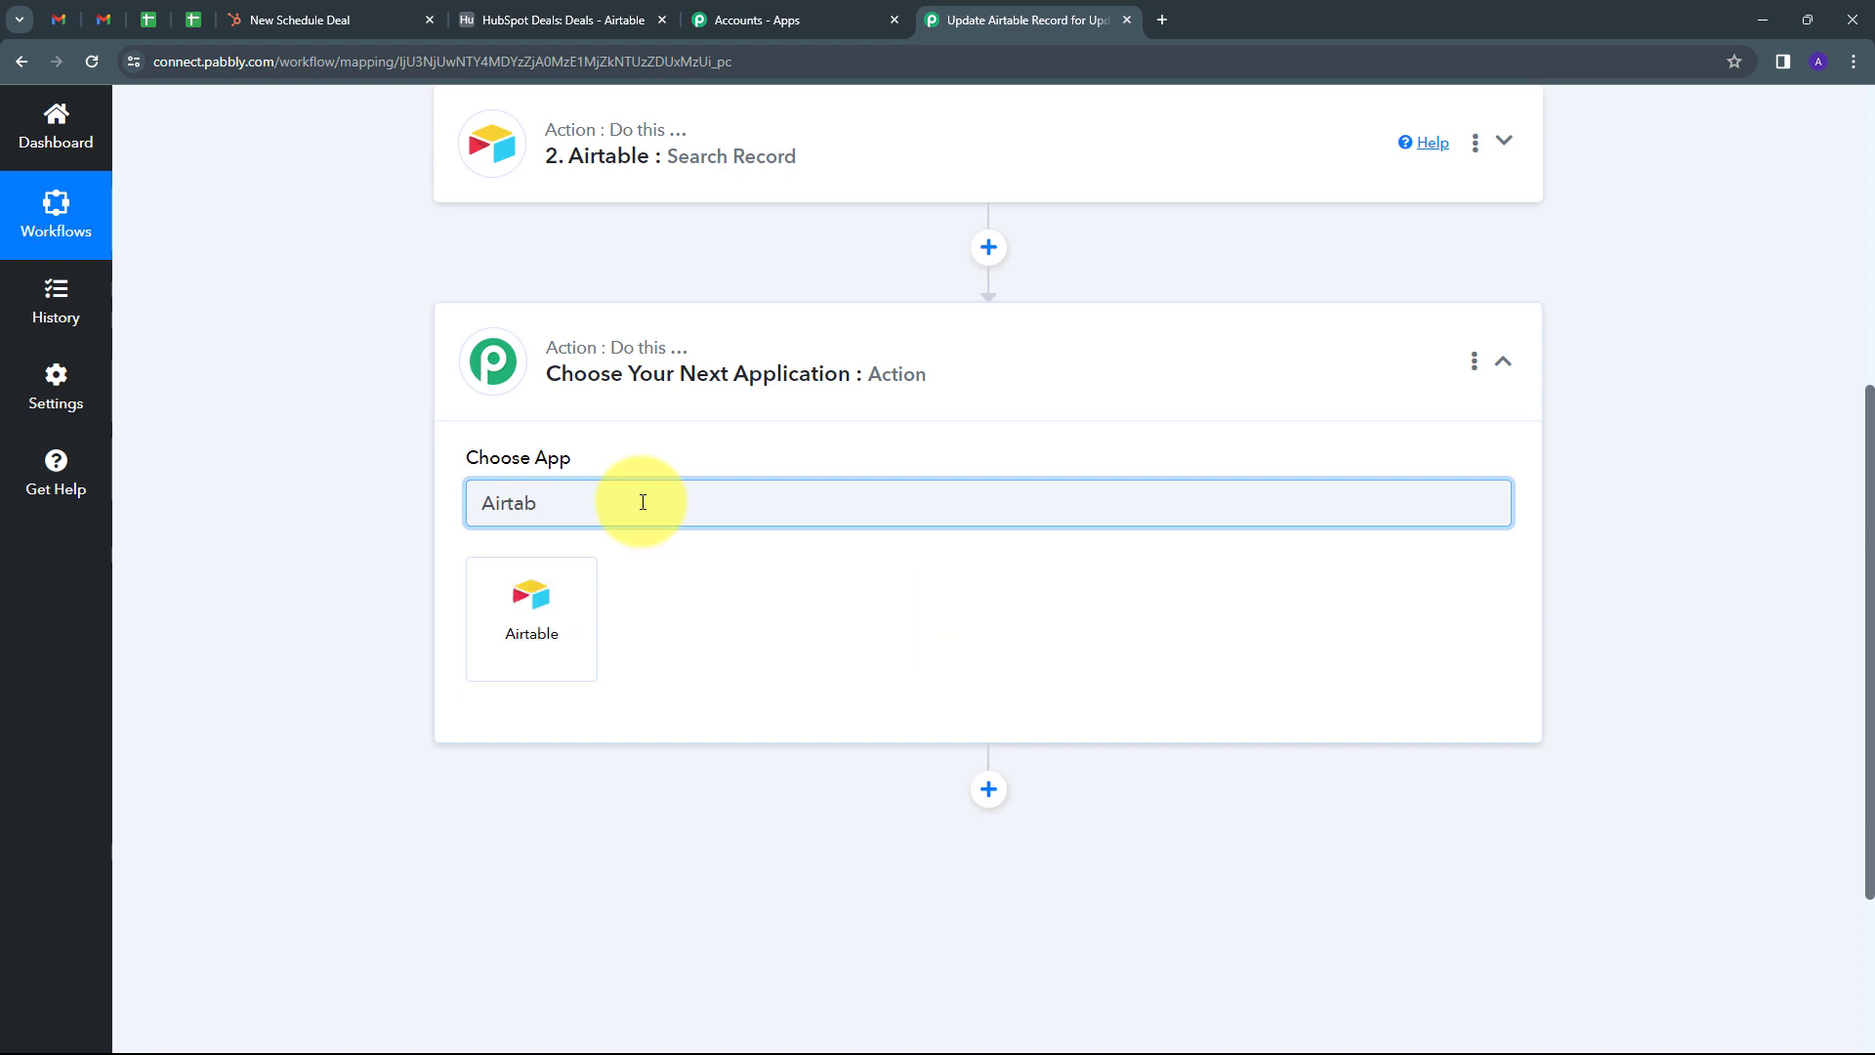
{"action": "type", "text": "le"}
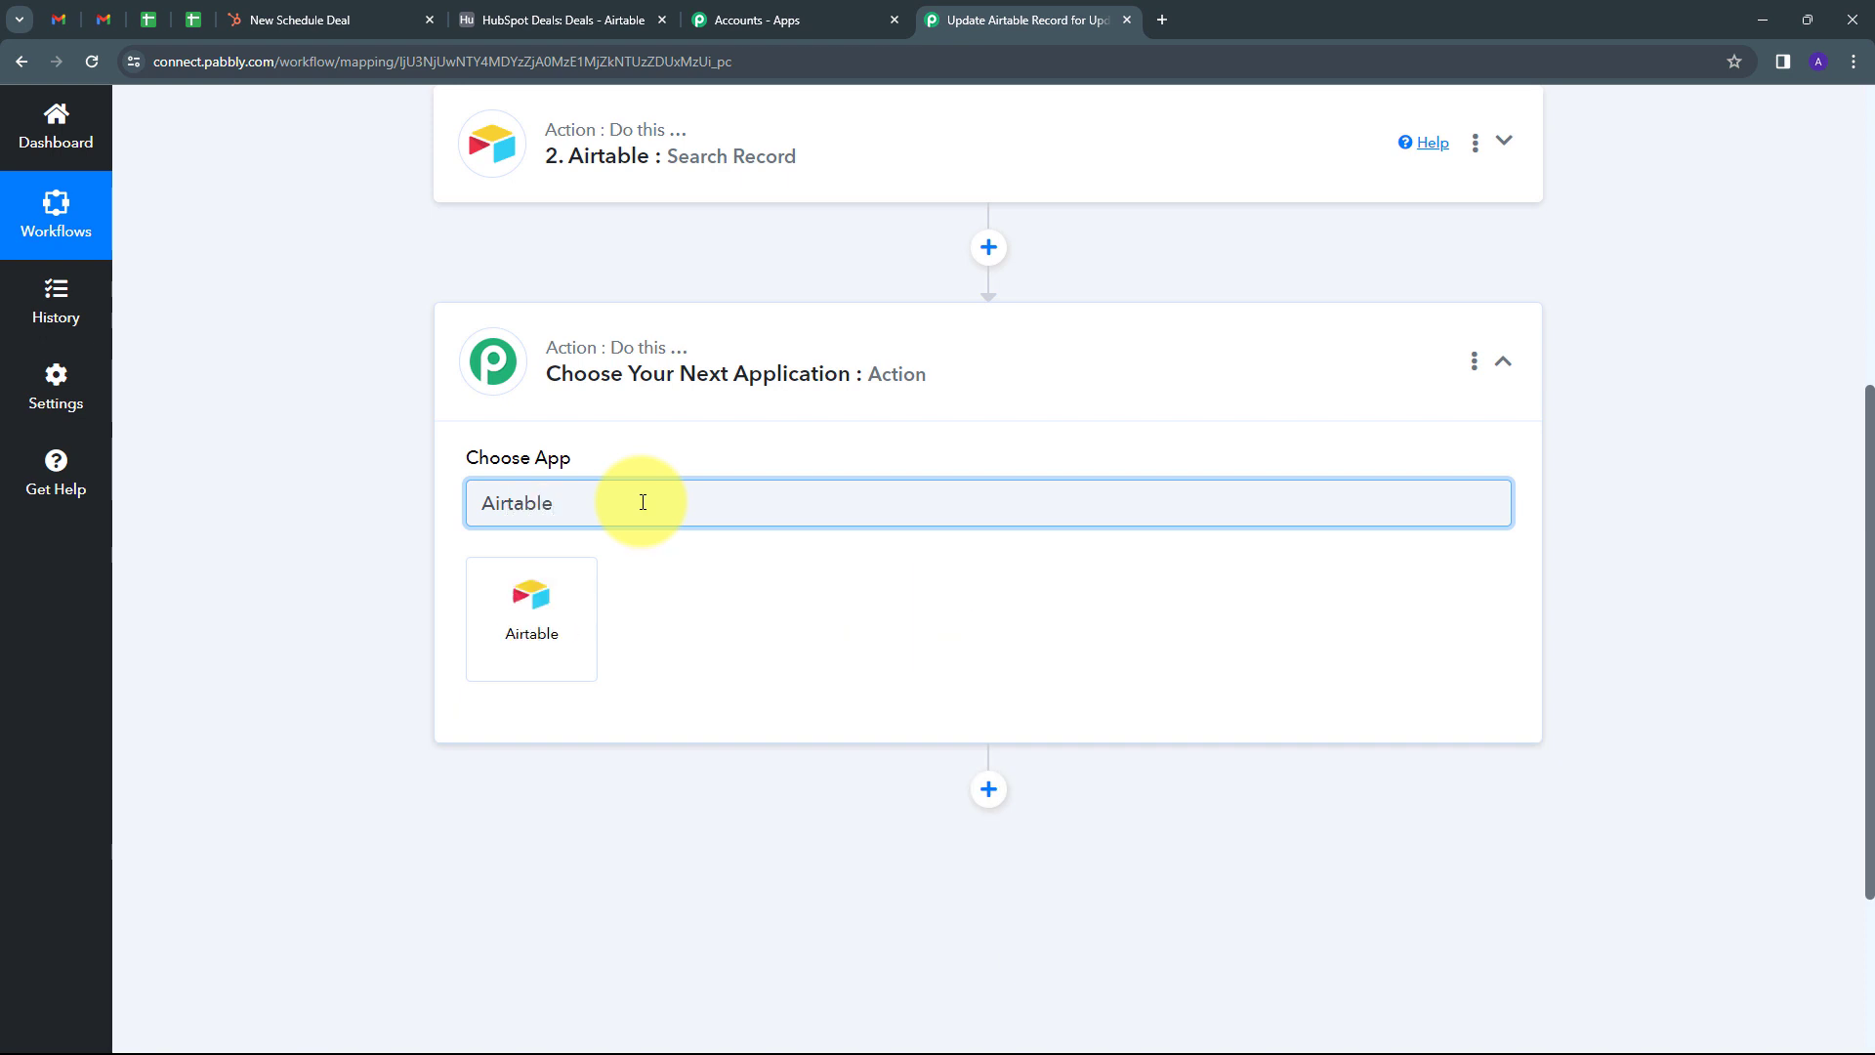
{"action": "left_click", "coordinate": [527, 618]}
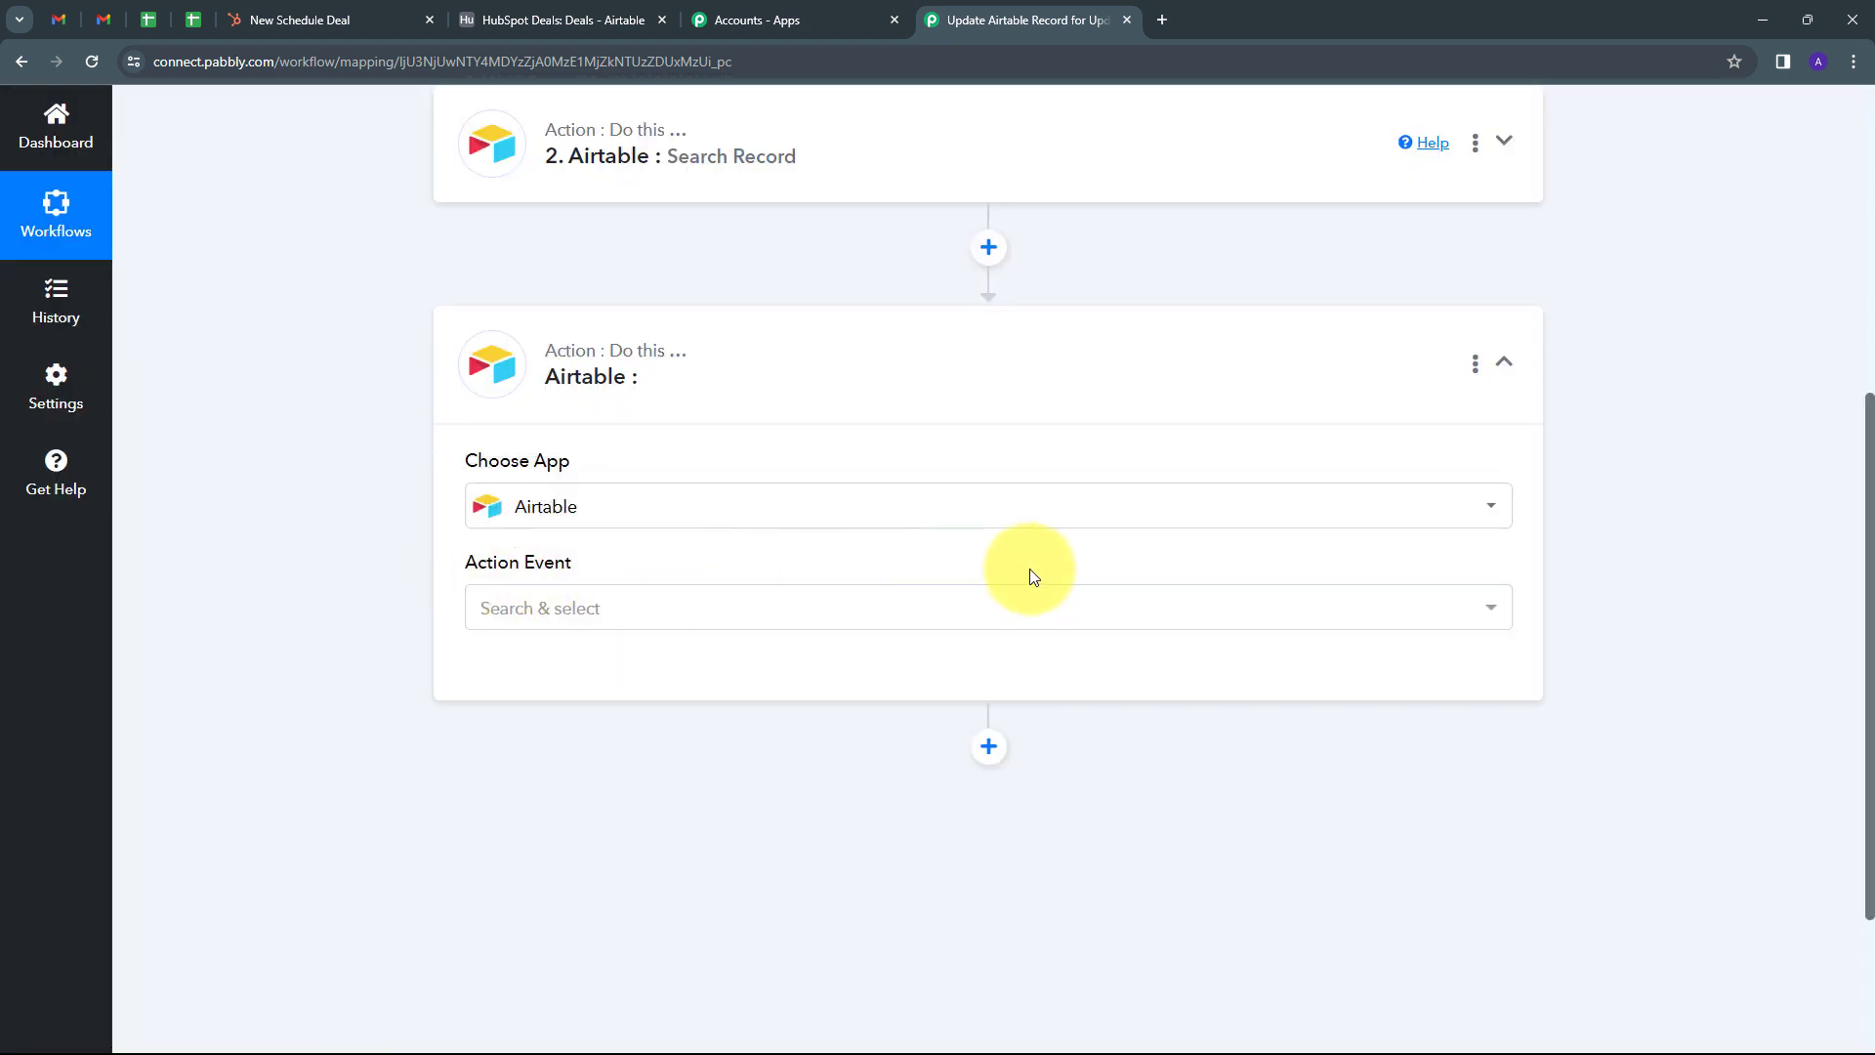
{"action": "left_click", "coordinate": [911, 612]}
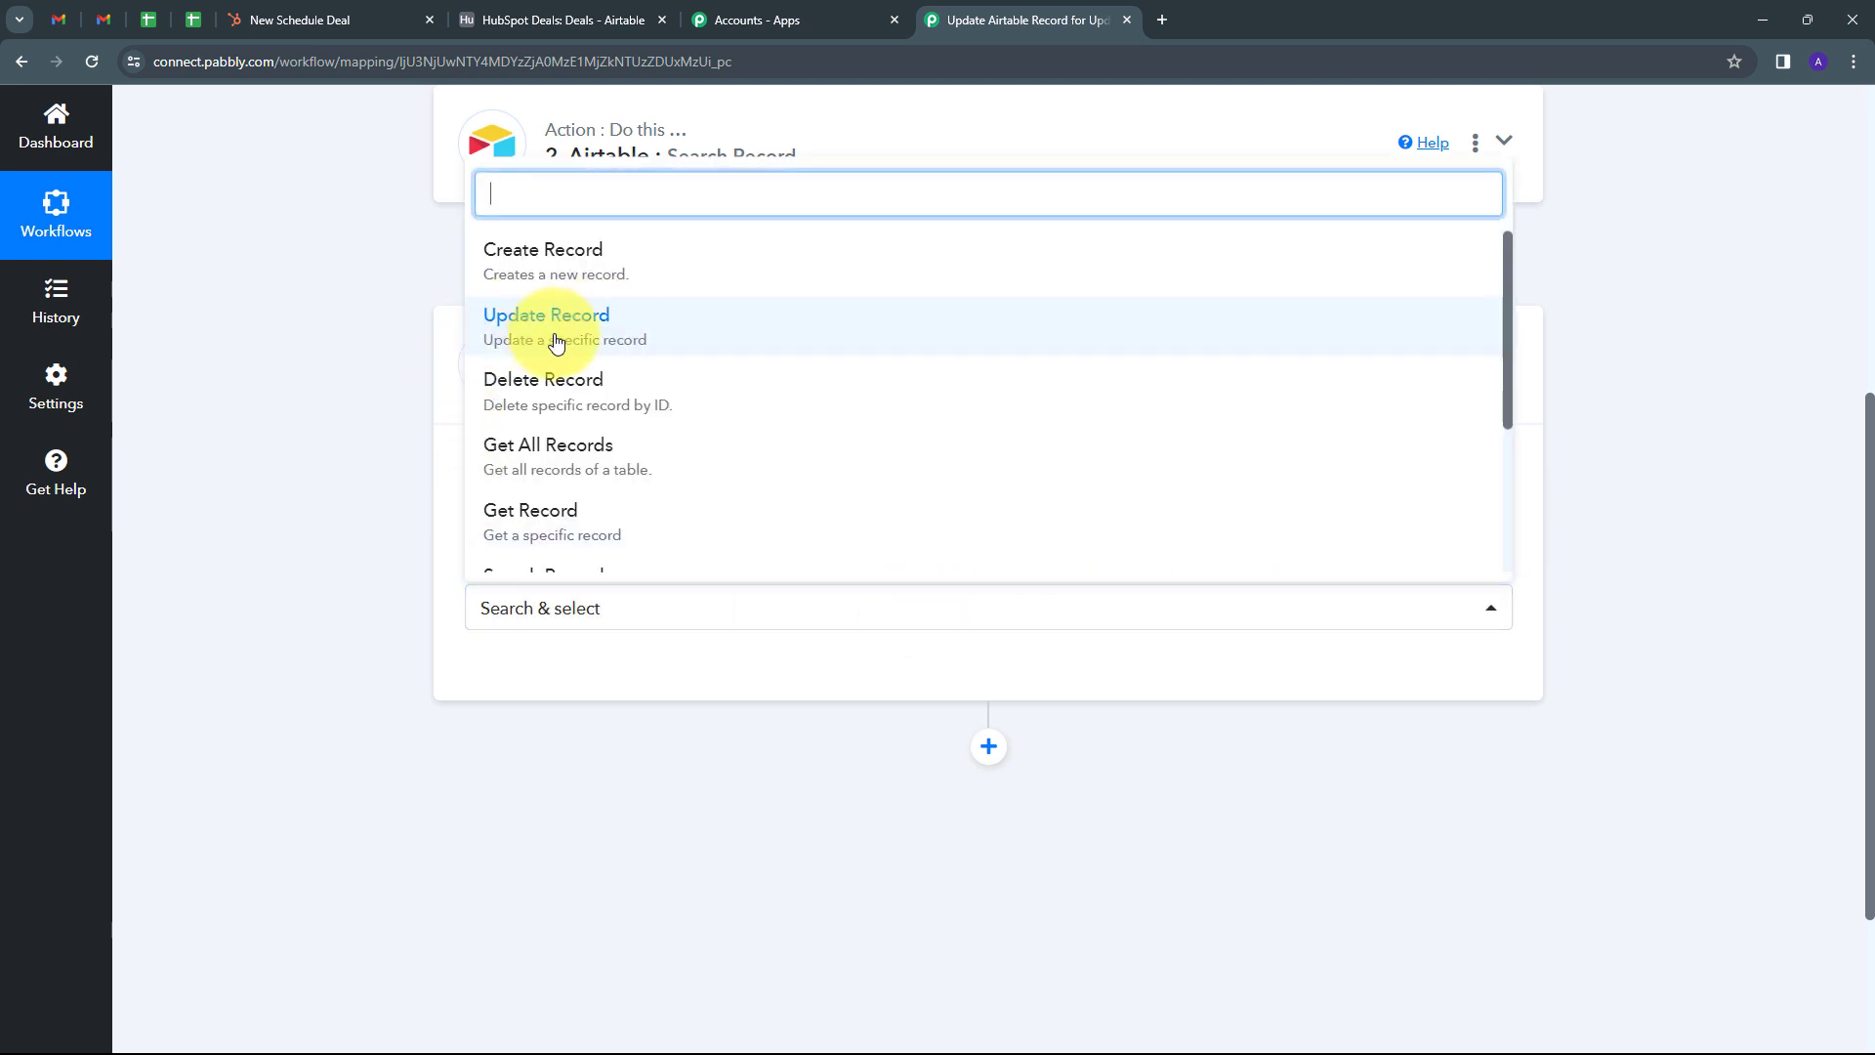
{"action": "left_click", "coordinate": [596, 337]}
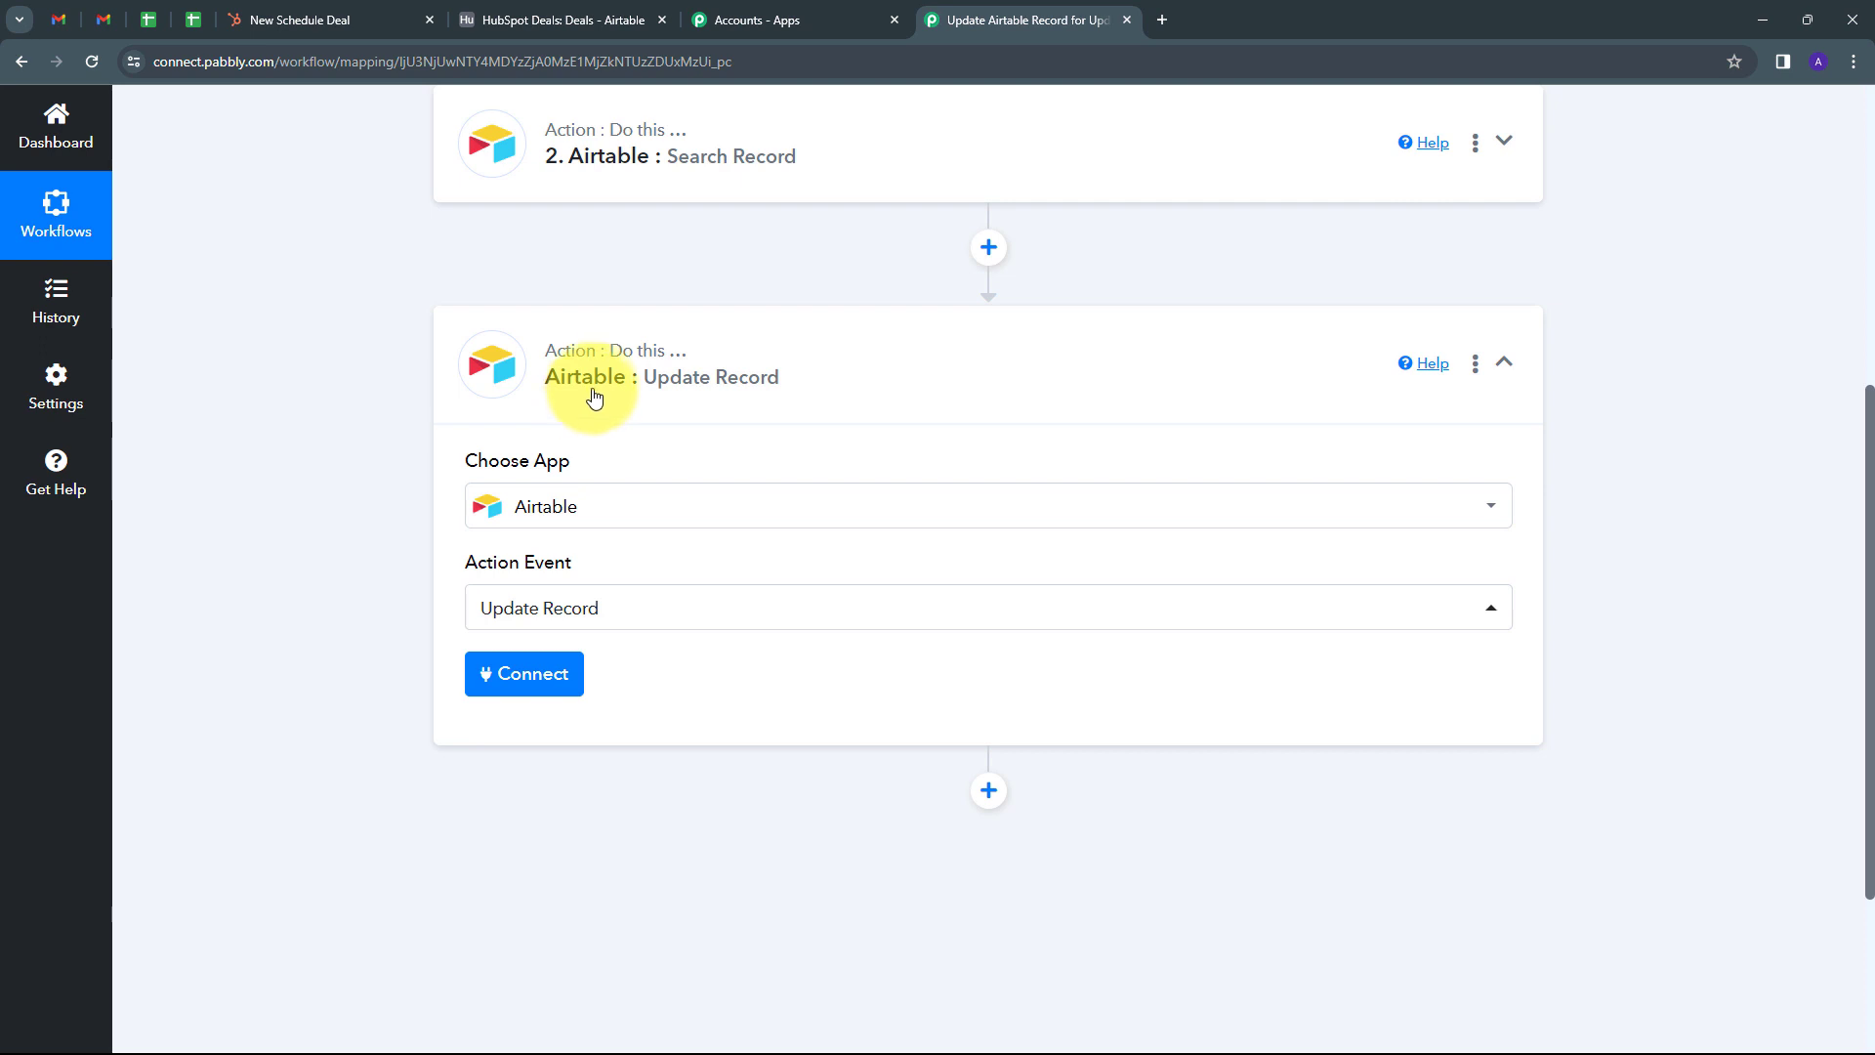
Step: Connect the Update Record action through the existing Airtable #10 connection
{"action": "left_click", "coordinate": [518, 681]}
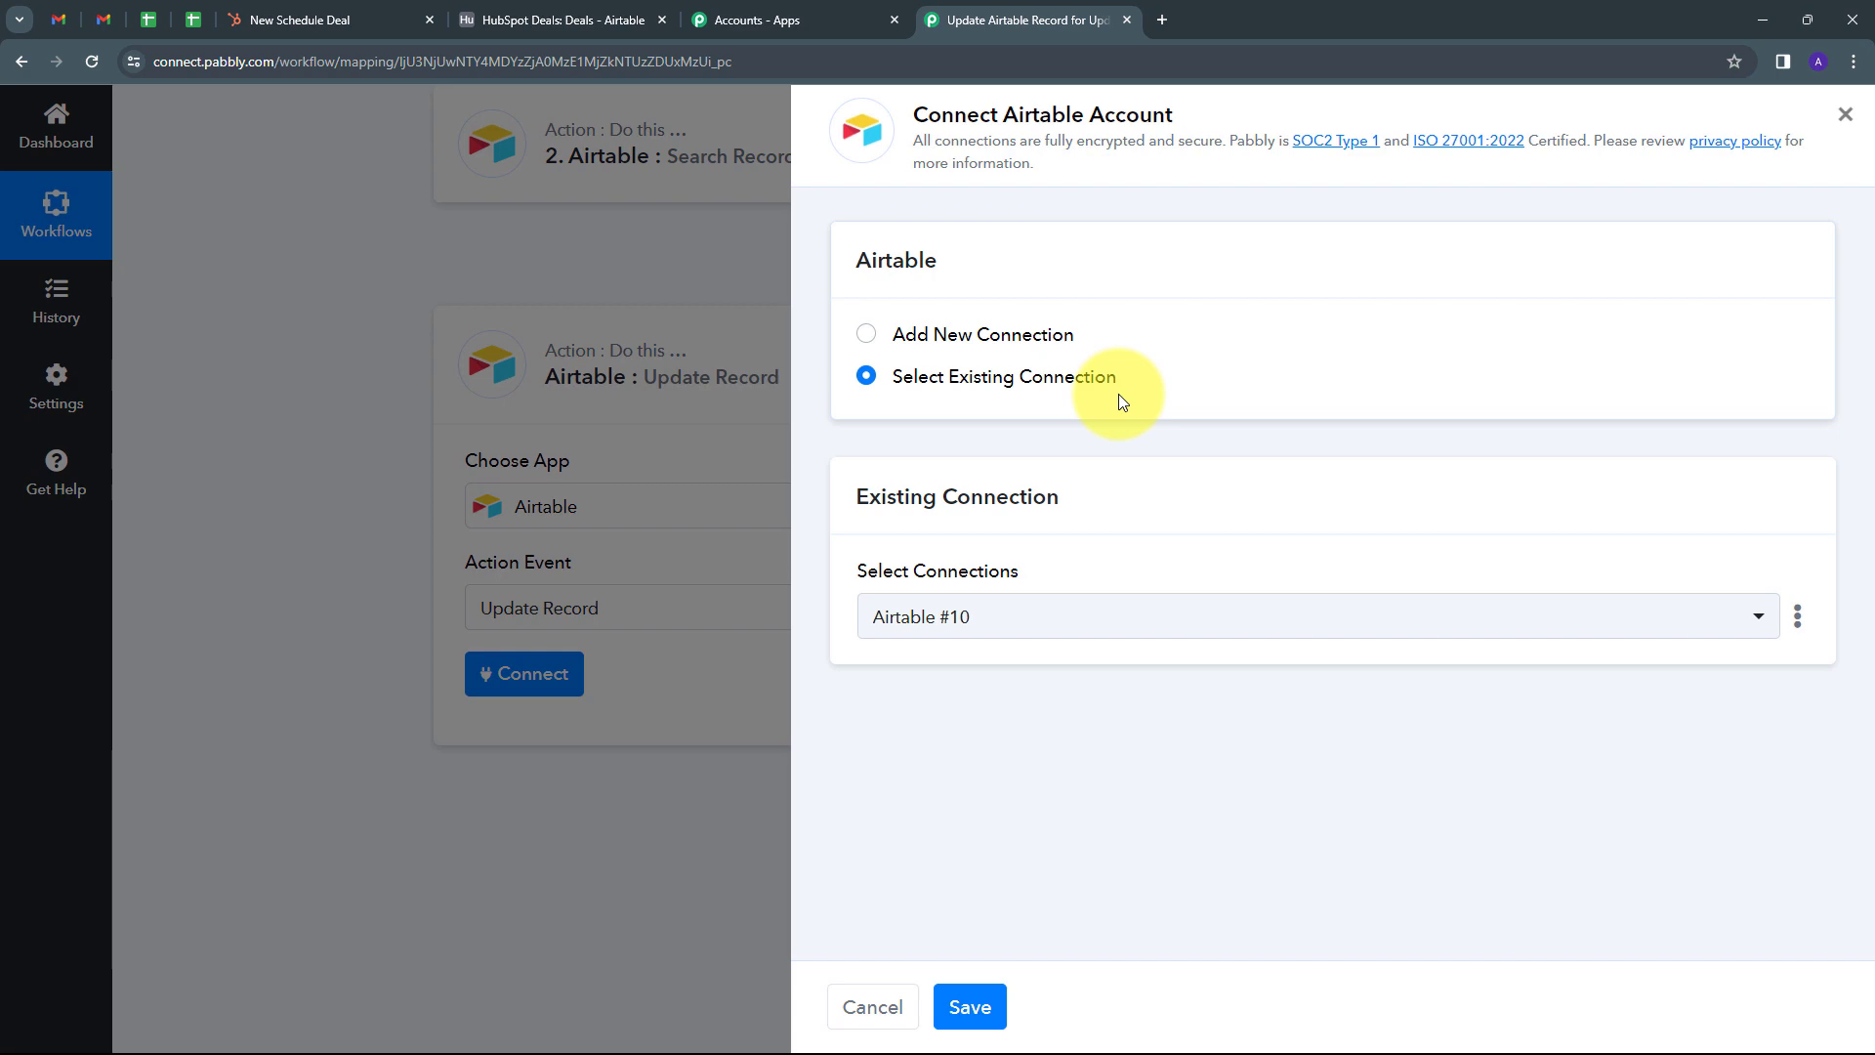
{"action": "left_click", "coordinate": [971, 1005]}
{"action": "scroll", "coordinate": [964, 533], "scroll_direction": "down", "scroll_amount": 3}
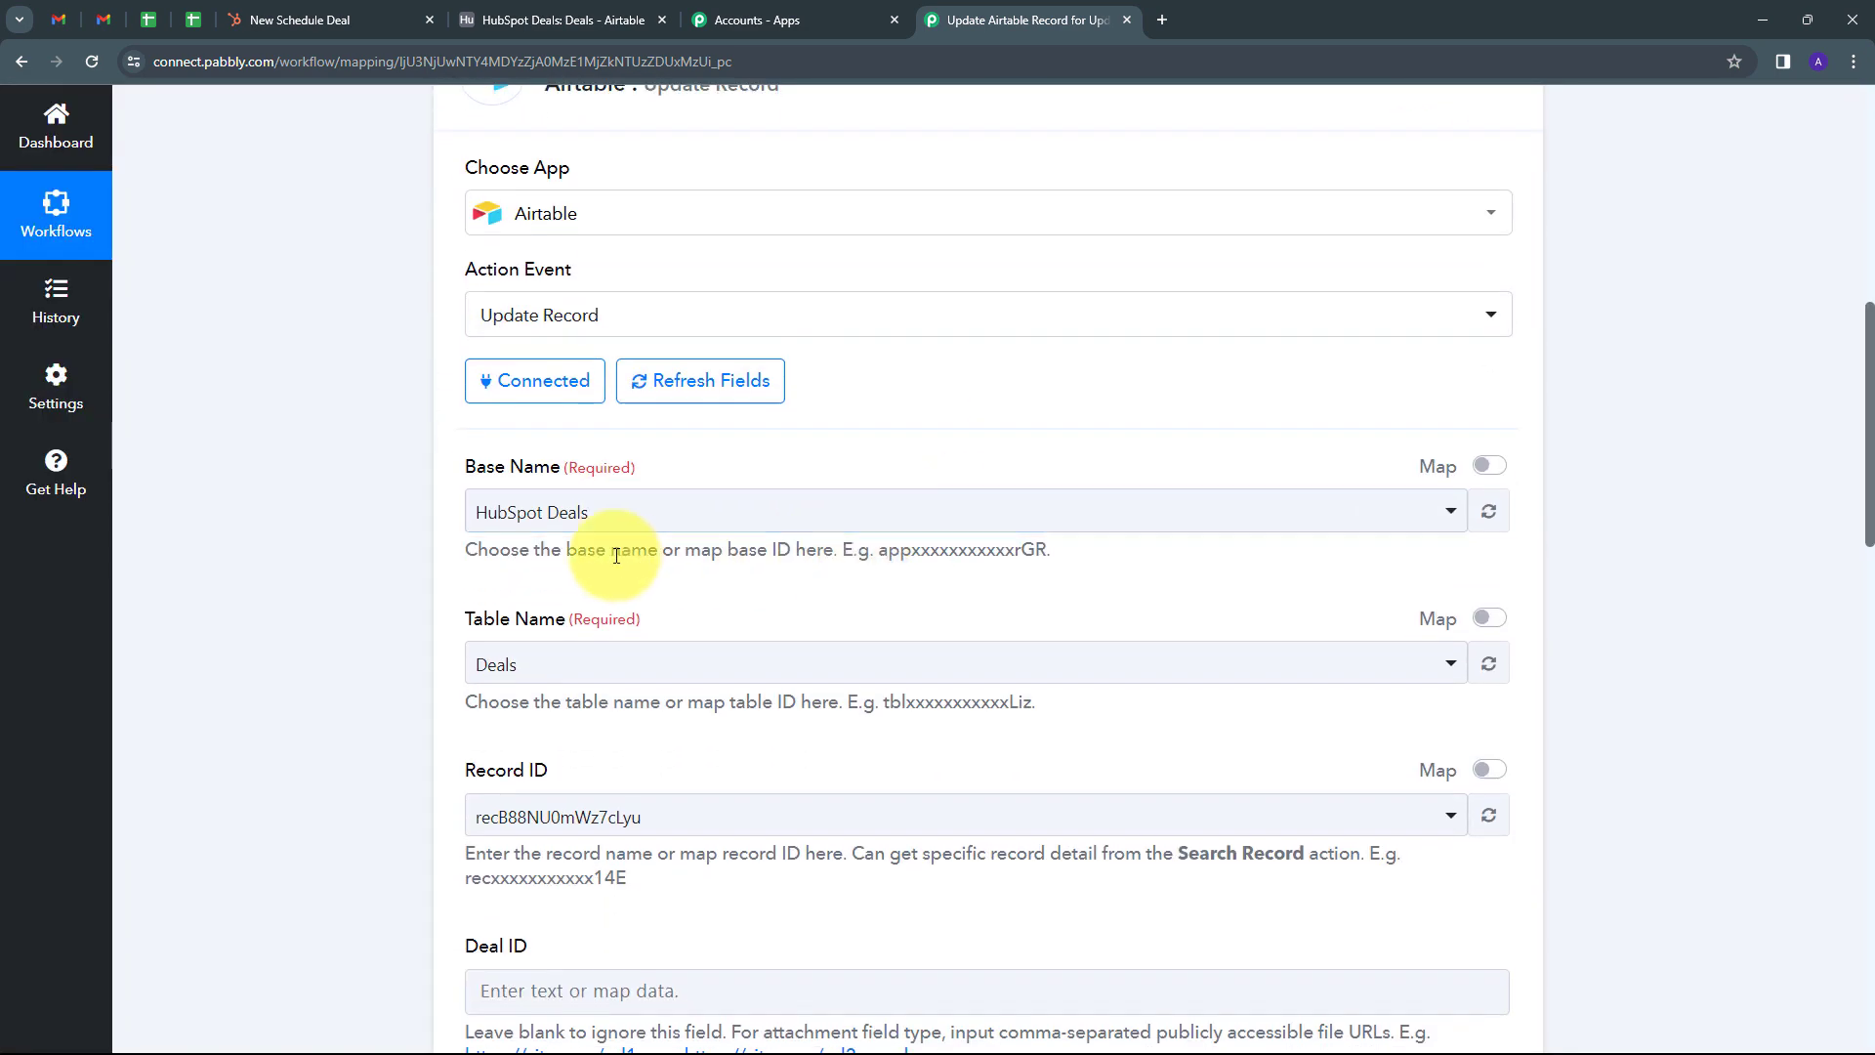
Step: Enable mapping for the Record ID field and replace its preset value with Records 0 Id from the Airtable Search Record step
{"action": "scroll", "coordinate": [763, 558], "scroll_direction": "down", "scroll_amount": 2}
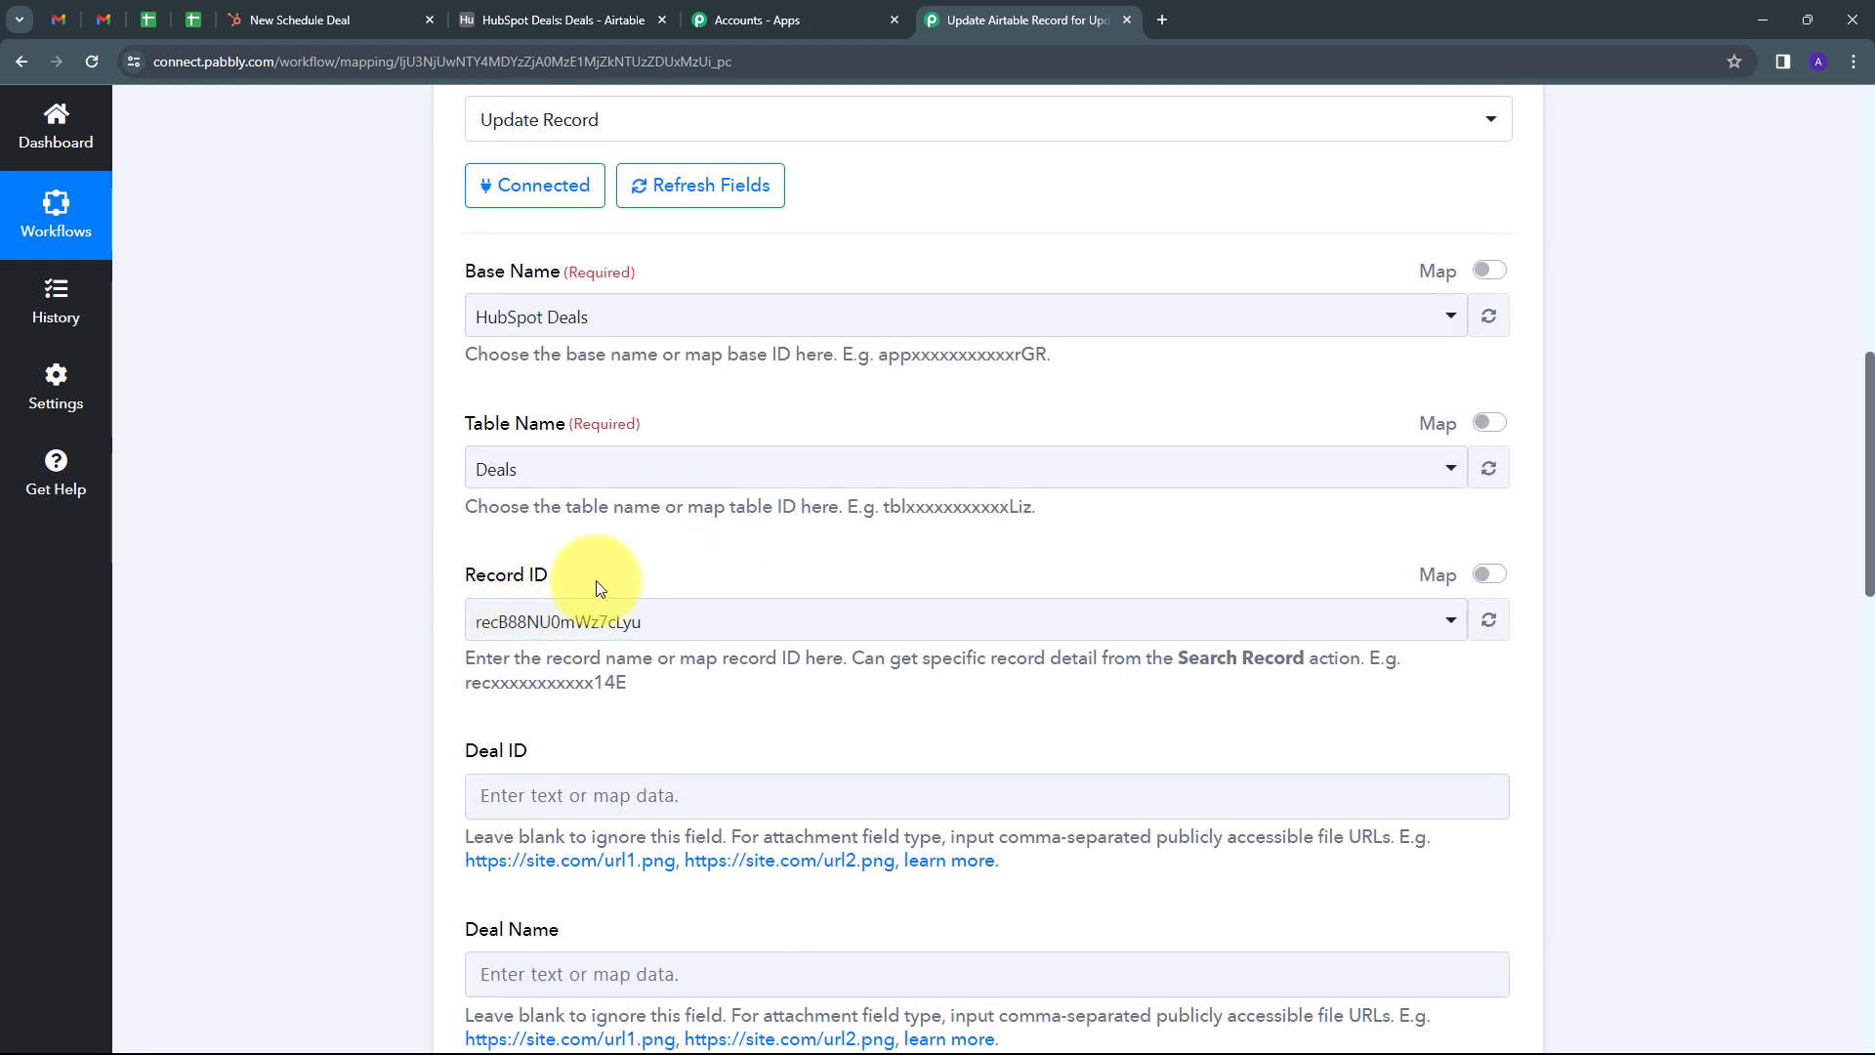
{"action": "left_click", "coordinate": [1489, 576]}
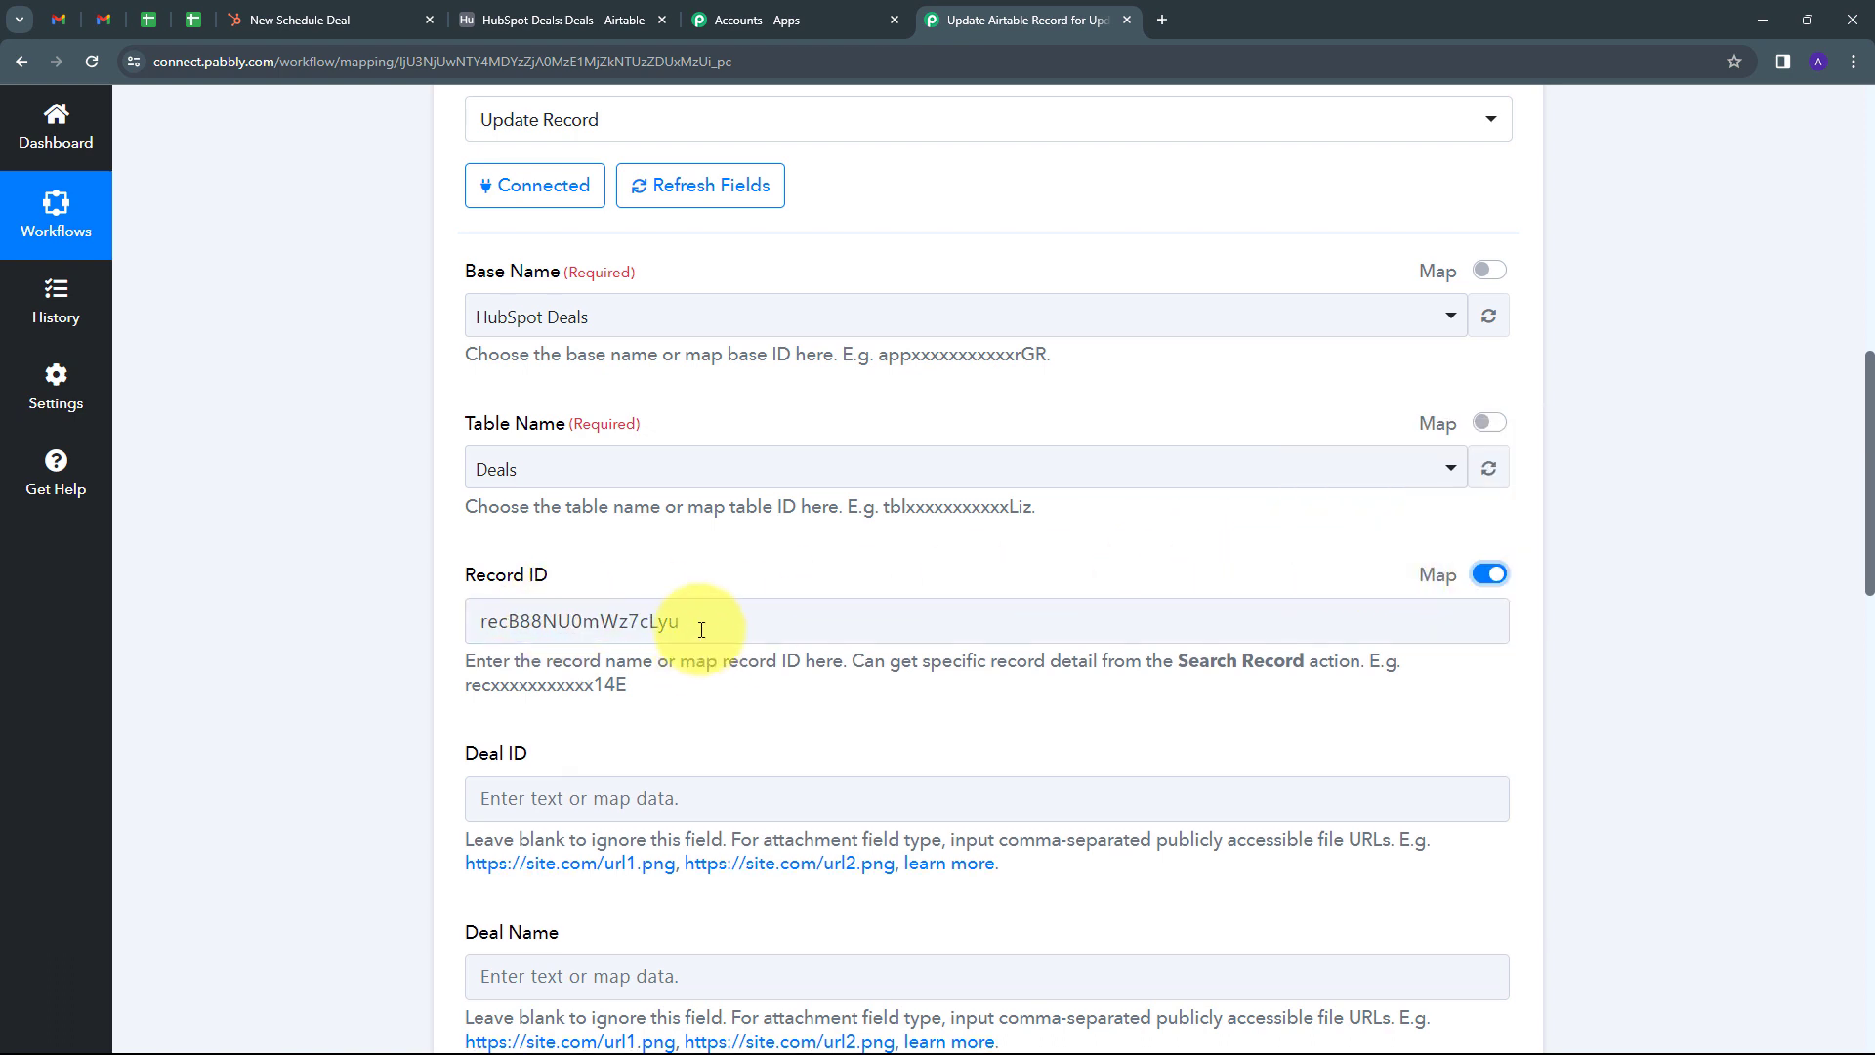
{"action": "left_click_drag", "start_coordinate": [712, 621], "coordinate": [471, 622]}
{"action": "key", "text": "BackSpace"}
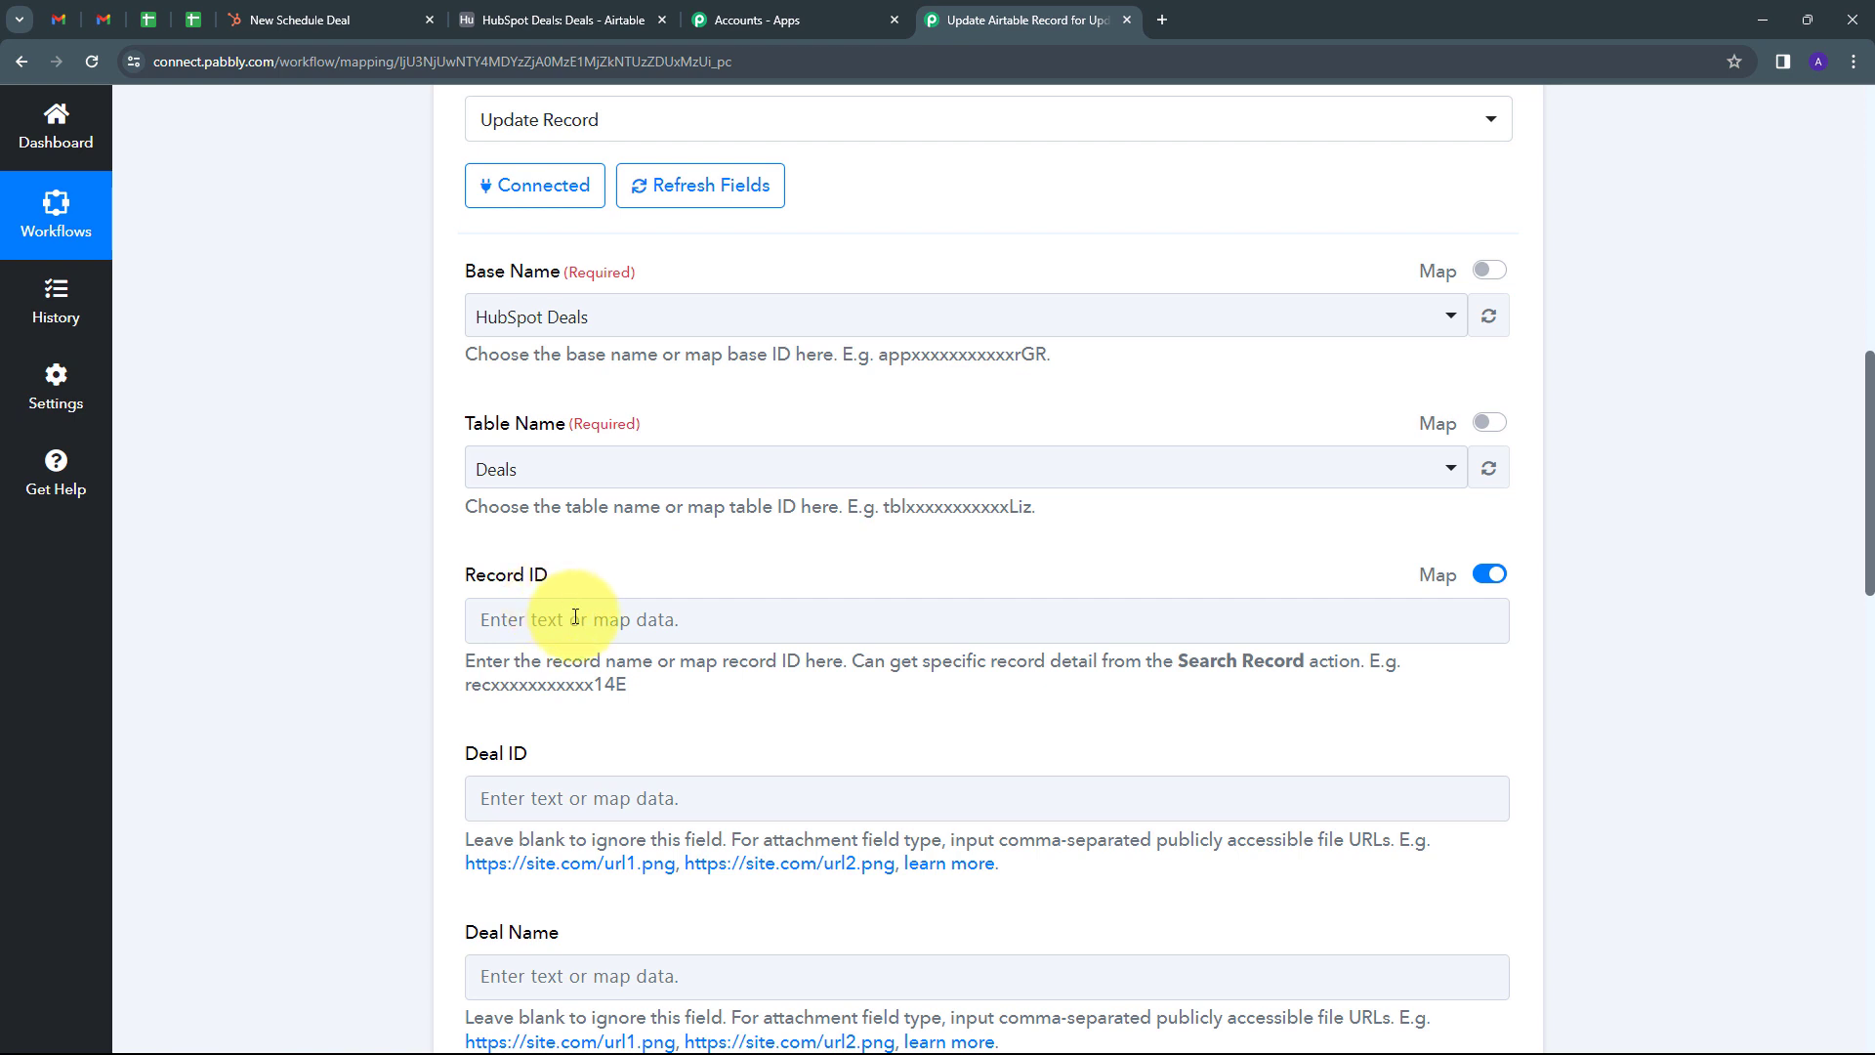
{"action": "left_click", "coordinate": [527, 619]}
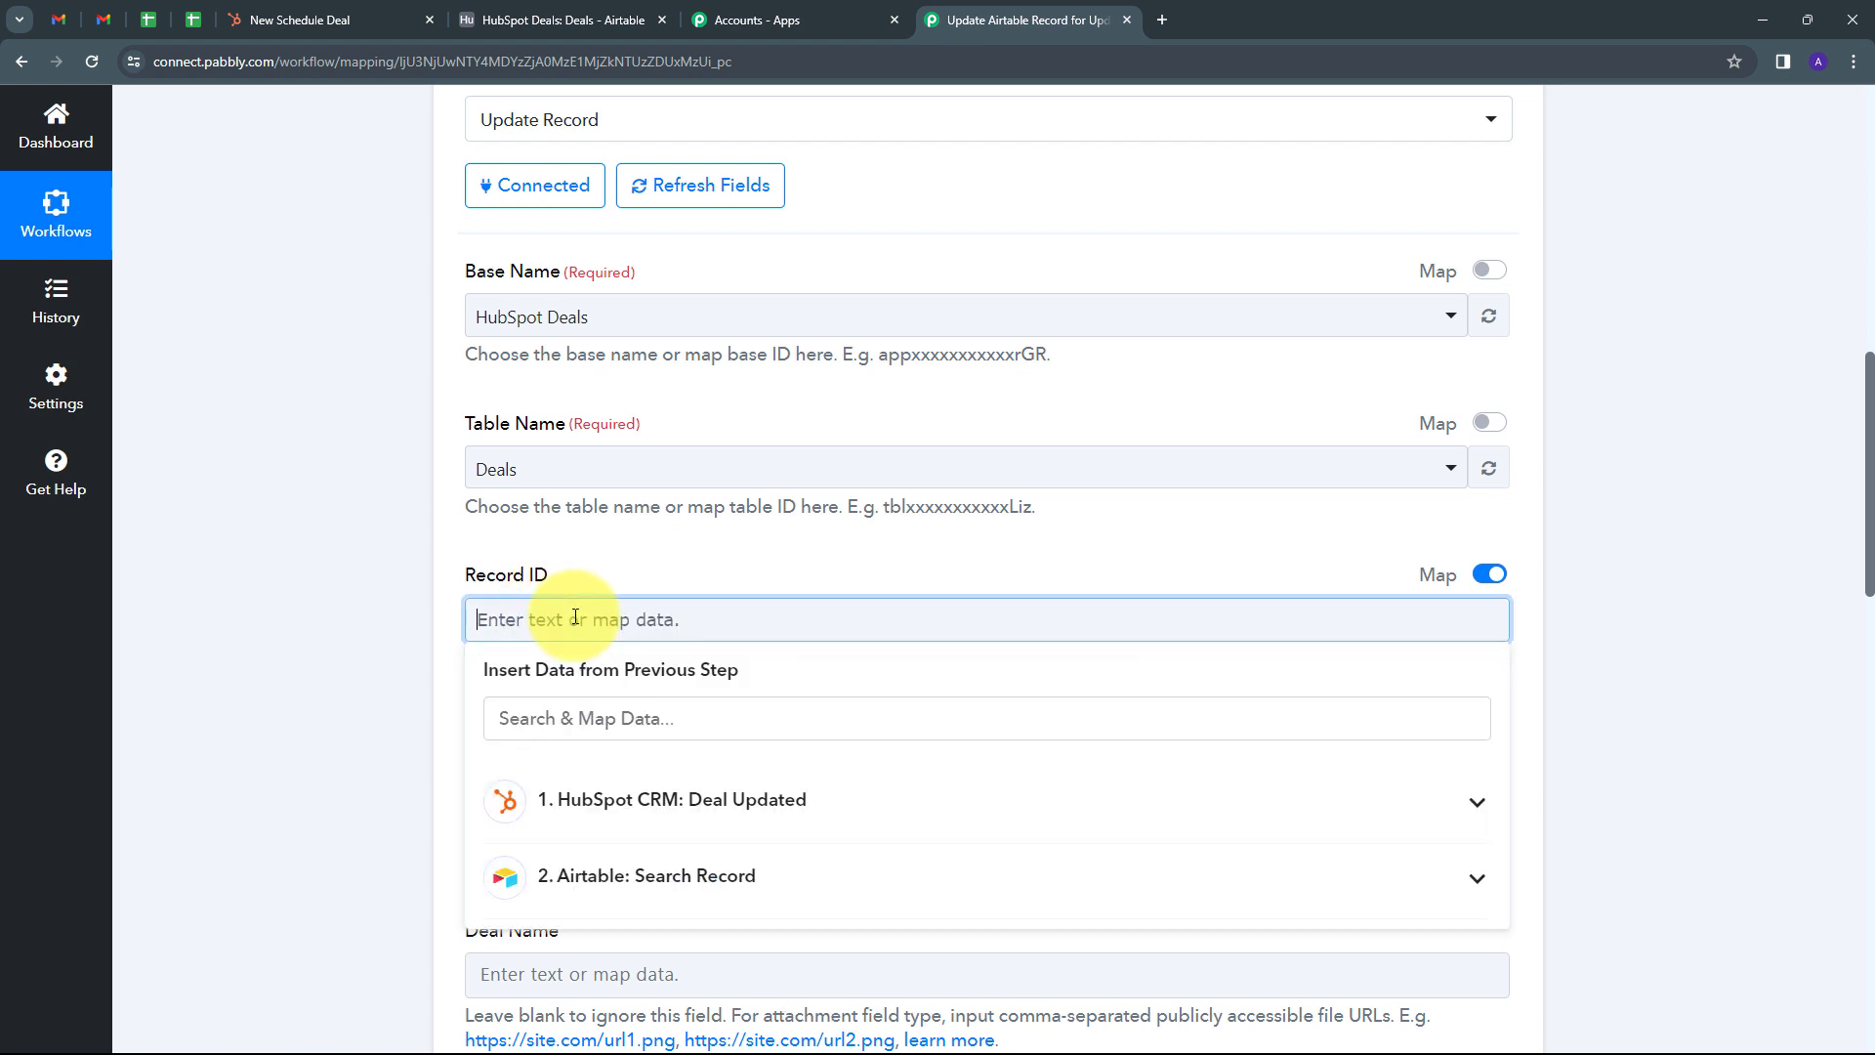
{"action": "left_click", "coordinate": [765, 875]}
{"action": "scroll", "coordinate": [879, 554], "scroll_direction": "down", "scroll_amount": 2}
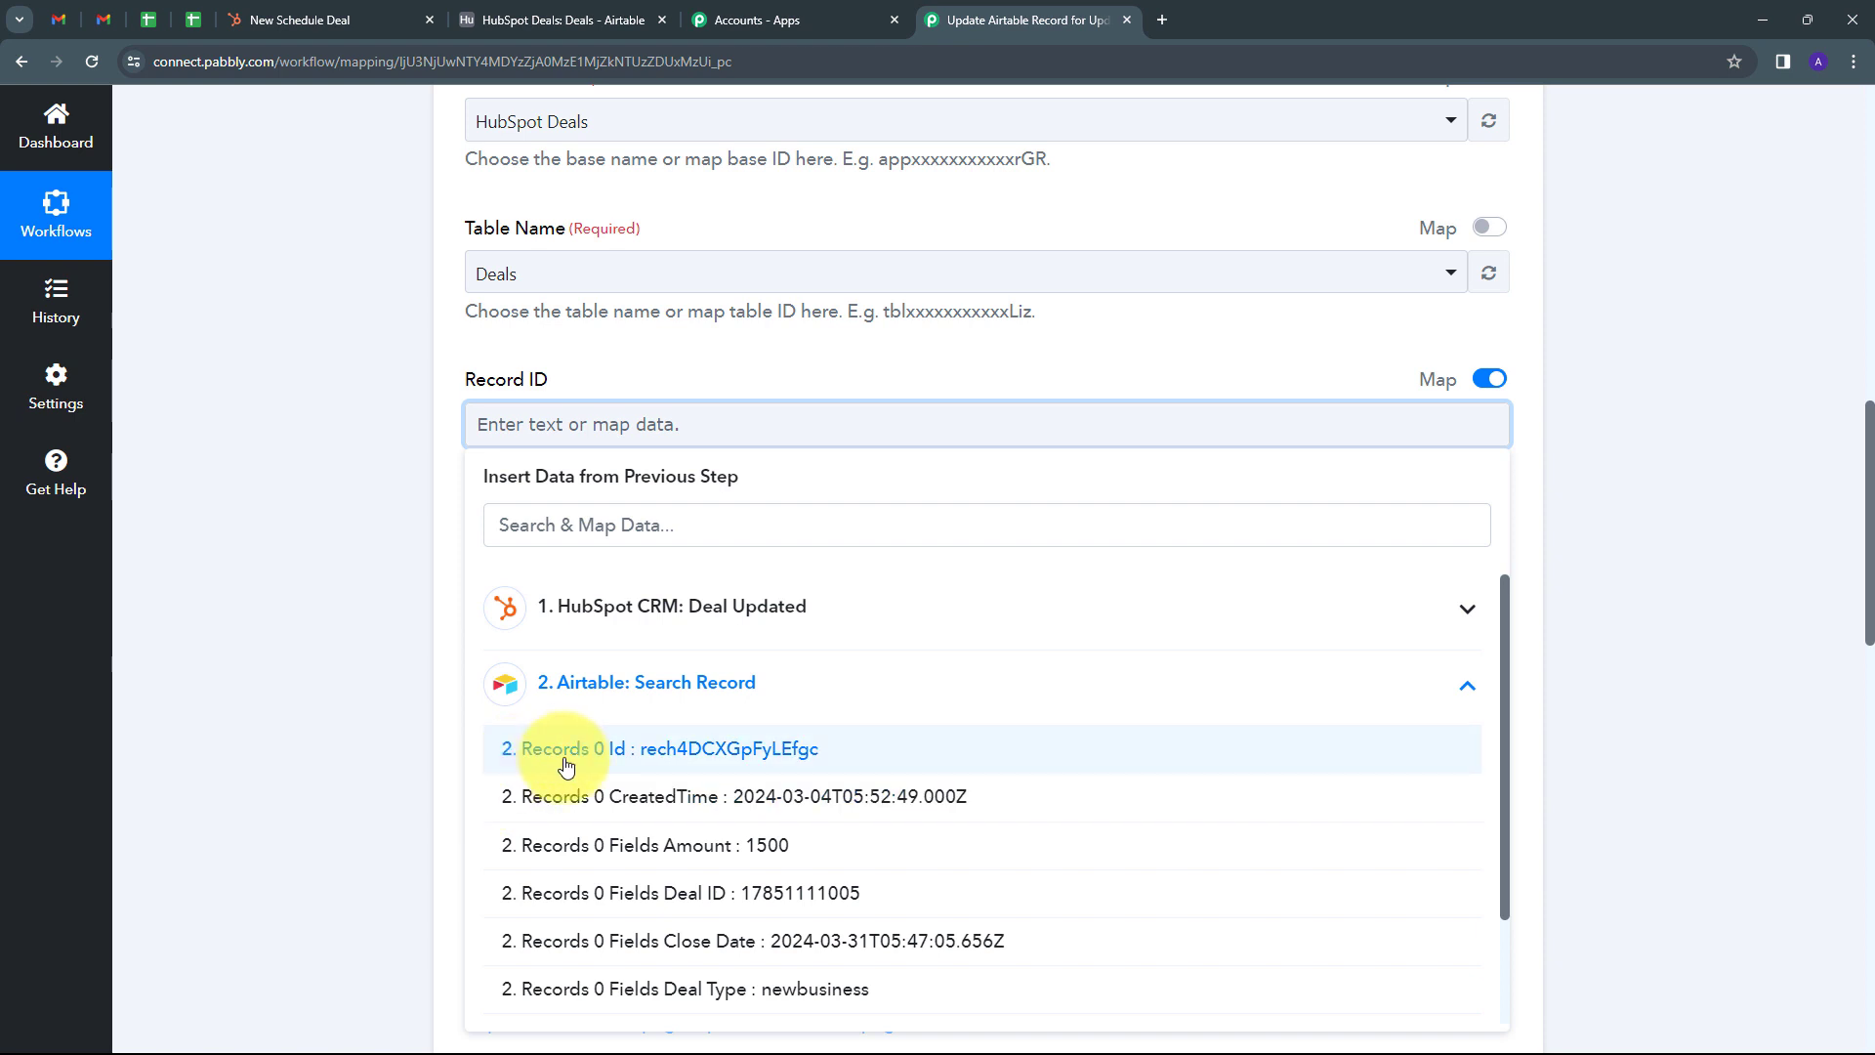
{"action": "left_click", "coordinate": [691, 764]}
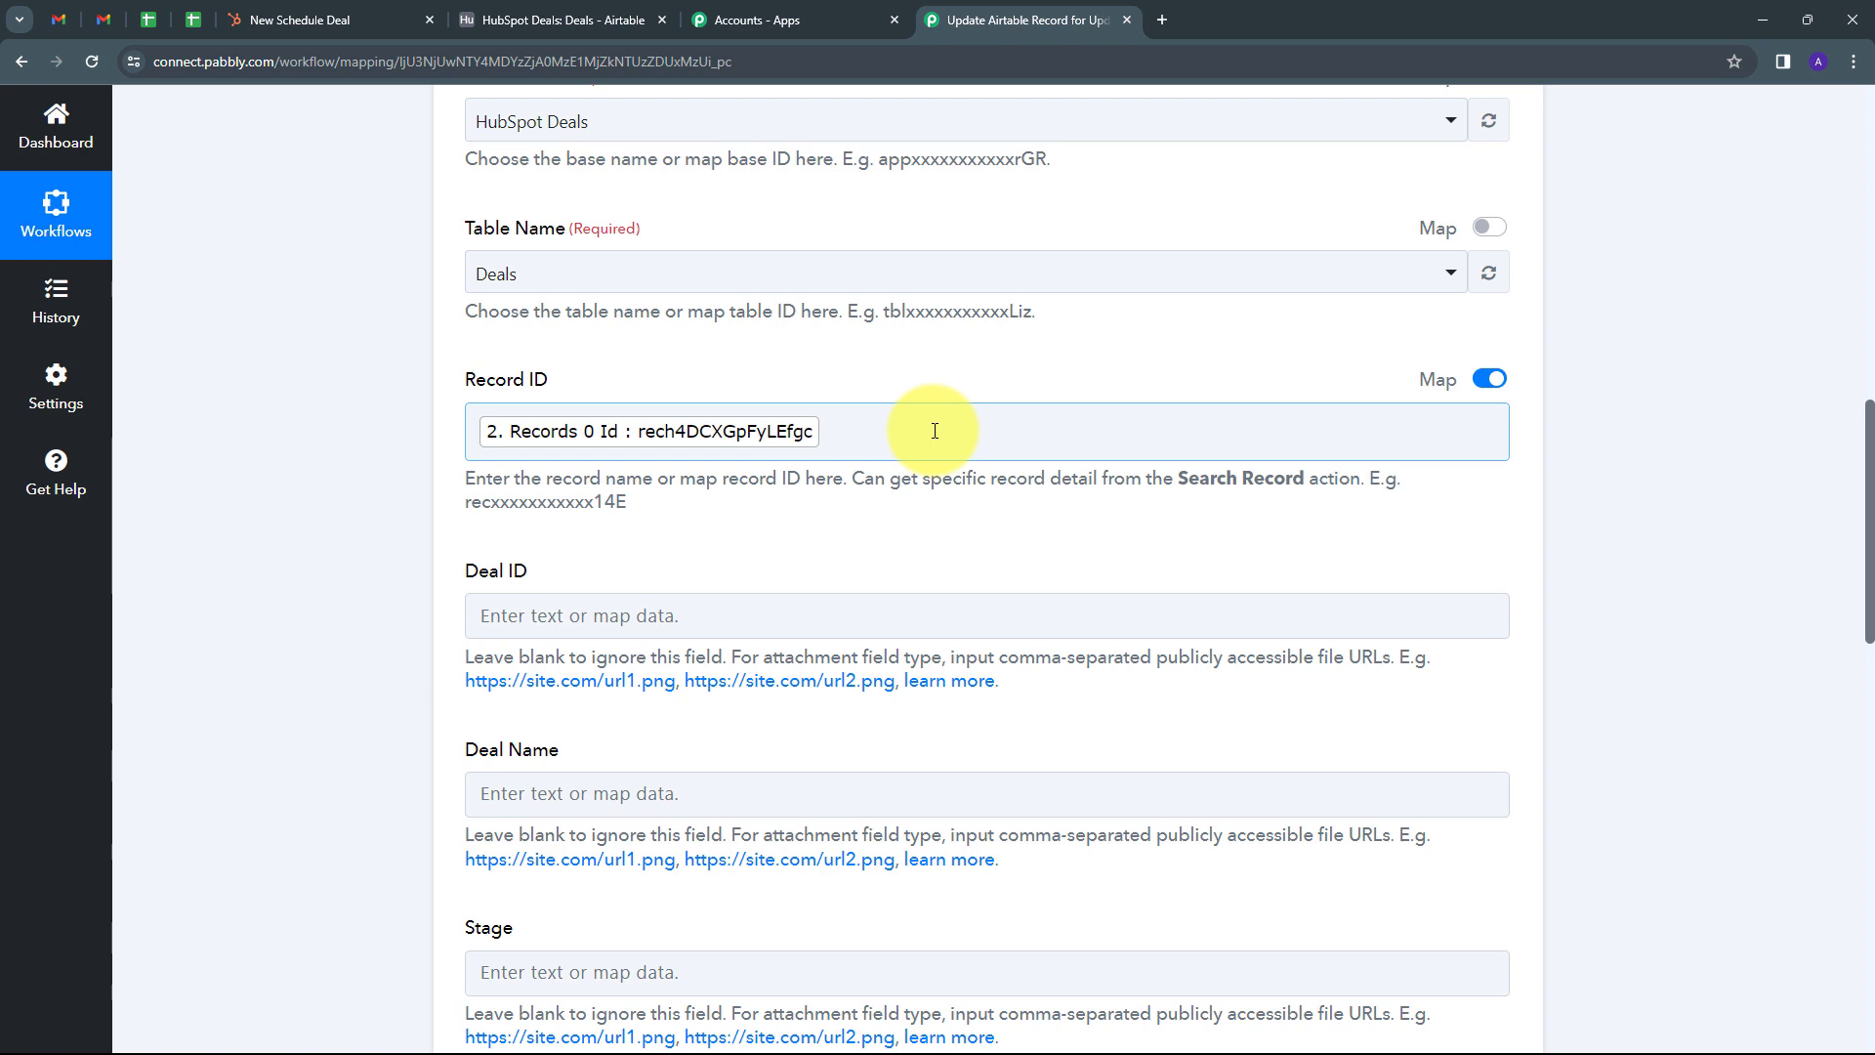
Step: Examine the Update Record fields from Deal ID and Deal Name through Stage, Deal Type, Priority, Amount and Close Date
{"action": "scroll", "coordinate": [627, 424], "scroll_direction": "down", "scroll_amount": 3}
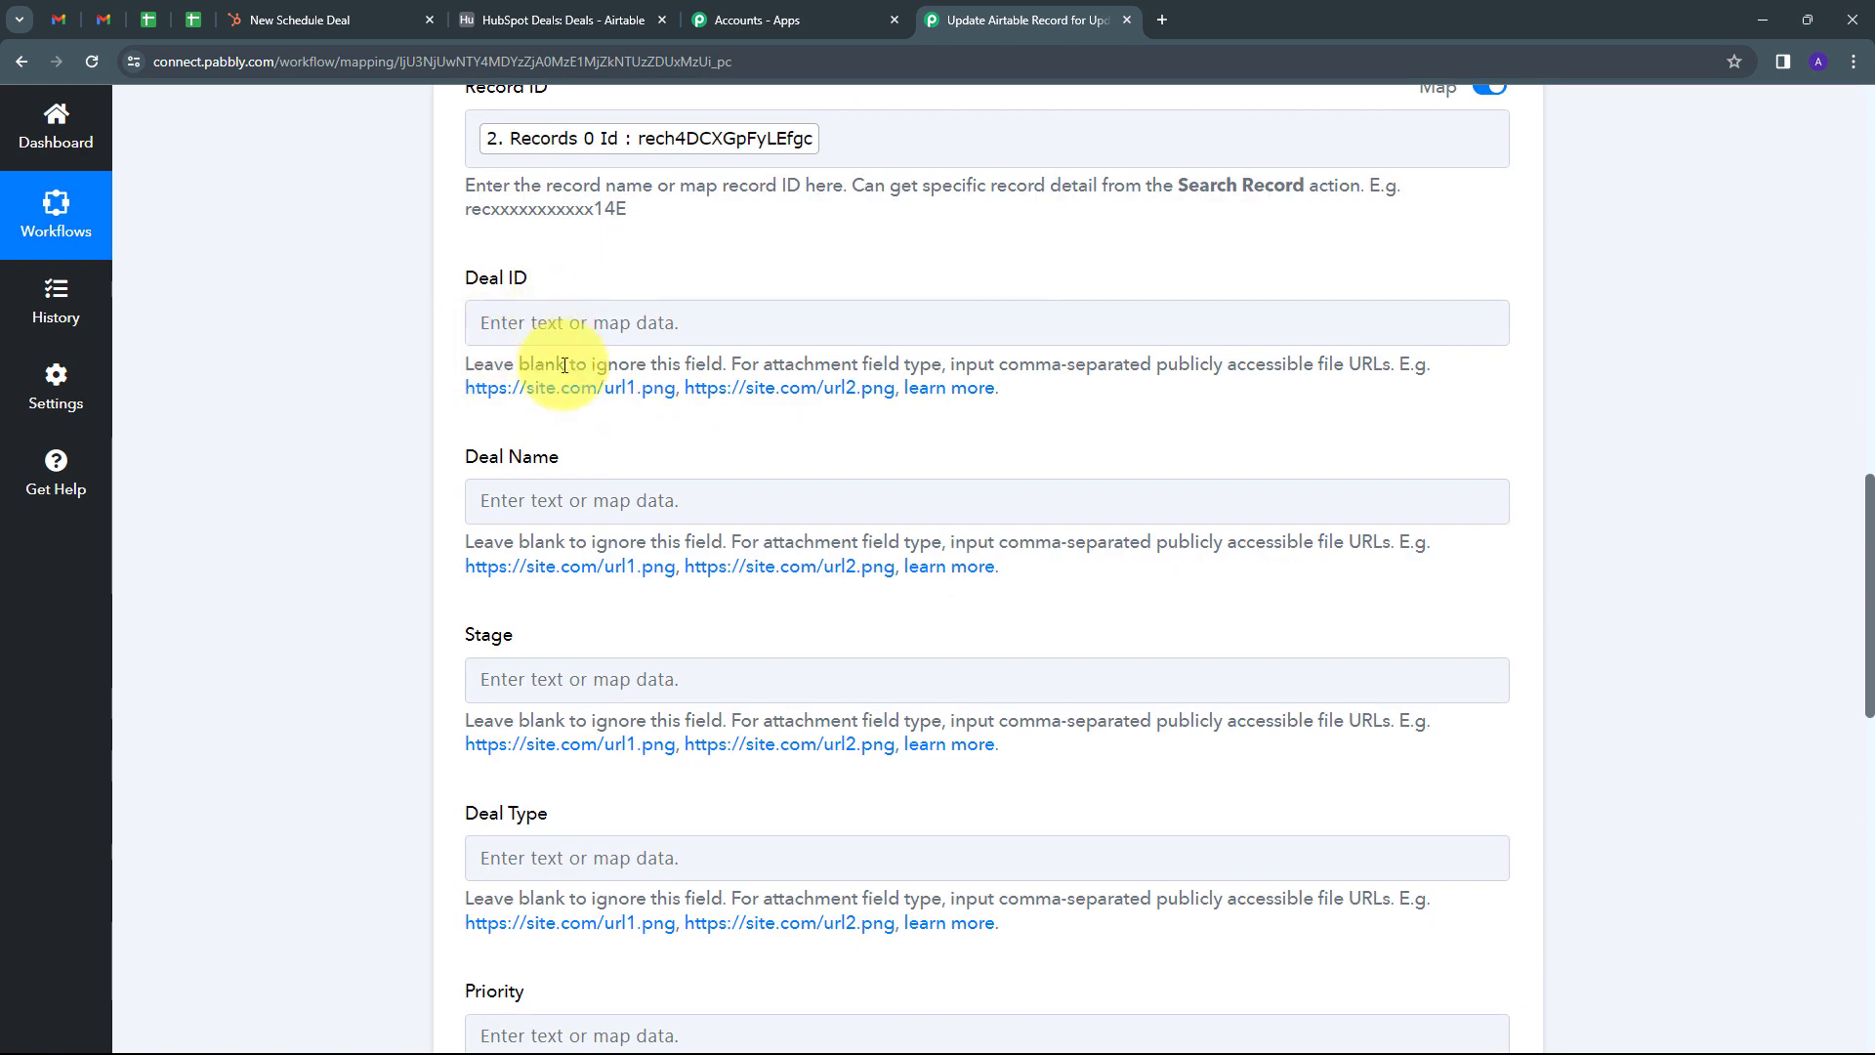
{"action": "scroll", "coordinate": [657, 495], "scroll_direction": "down", "scroll_amount": 1}
{"action": "scroll", "coordinate": [431, 684], "scroll_direction": "down", "scroll_amount": 2}
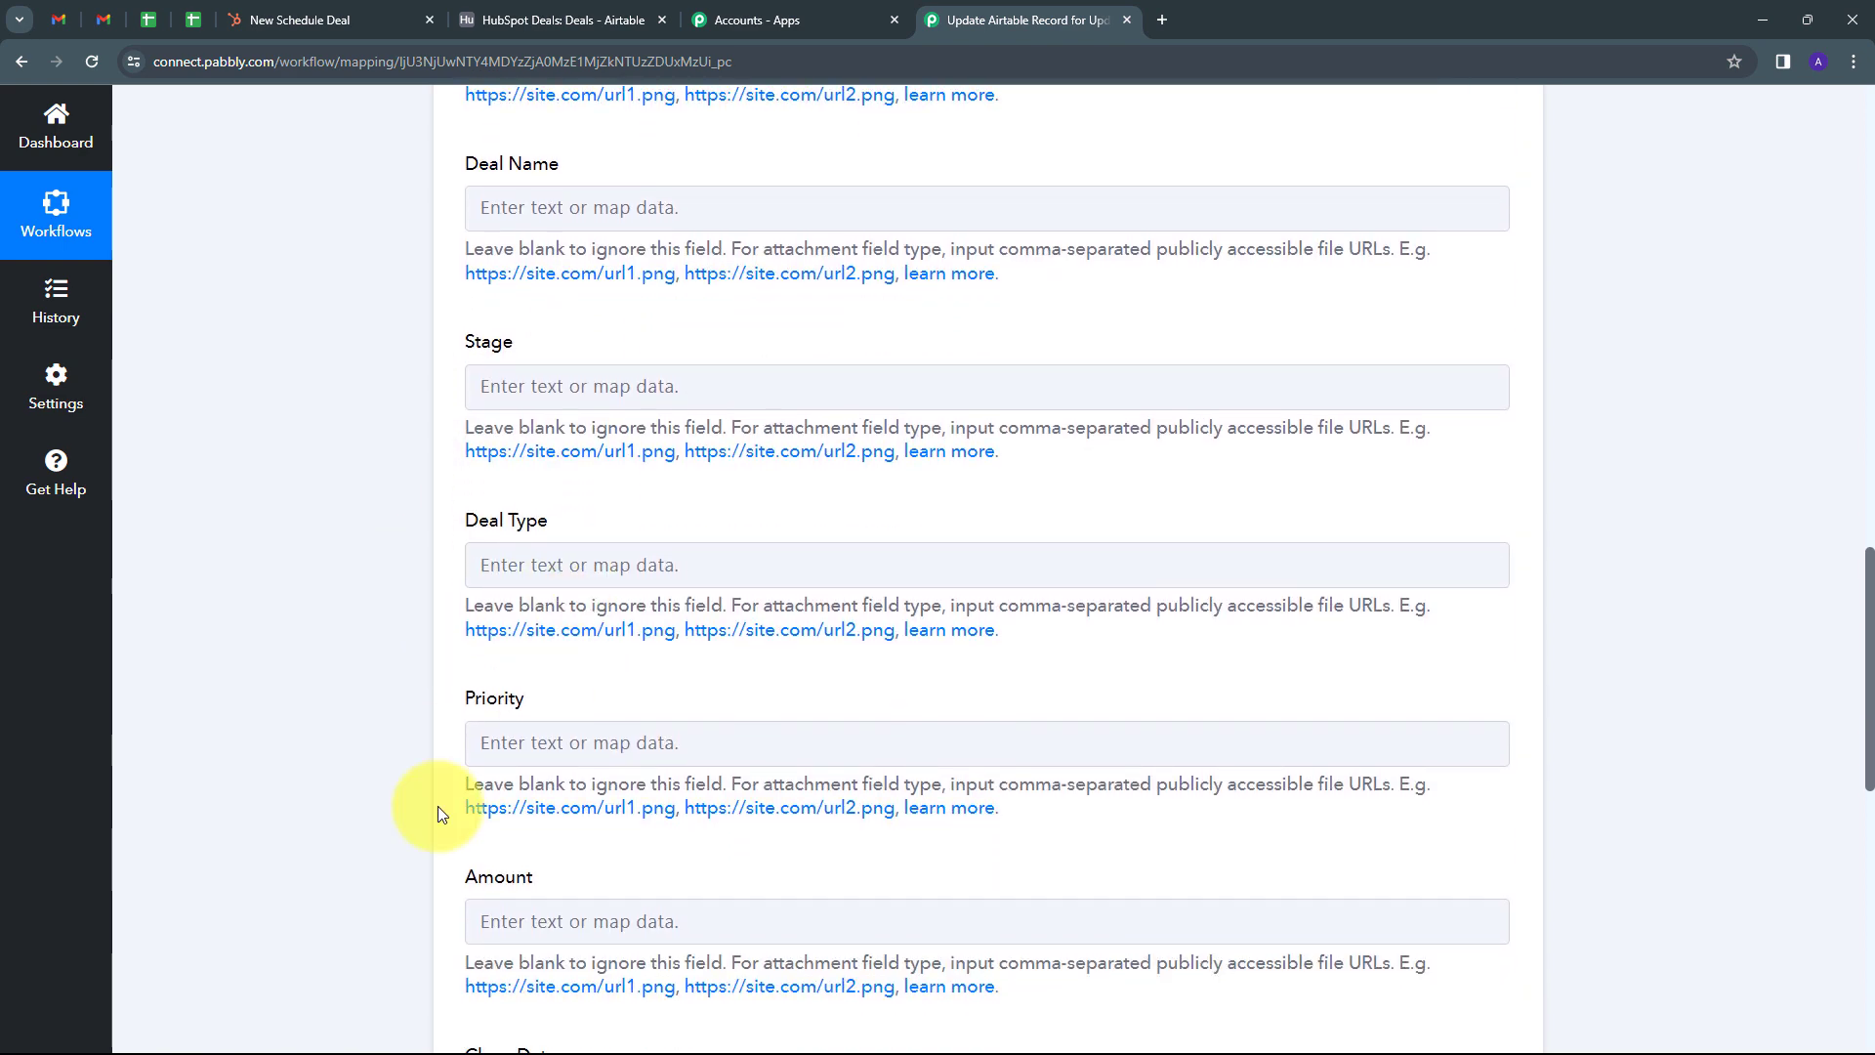
{"action": "scroll", "coordinate": [536, 787], "scroll_direction": "down", "scroll_amount": 2}
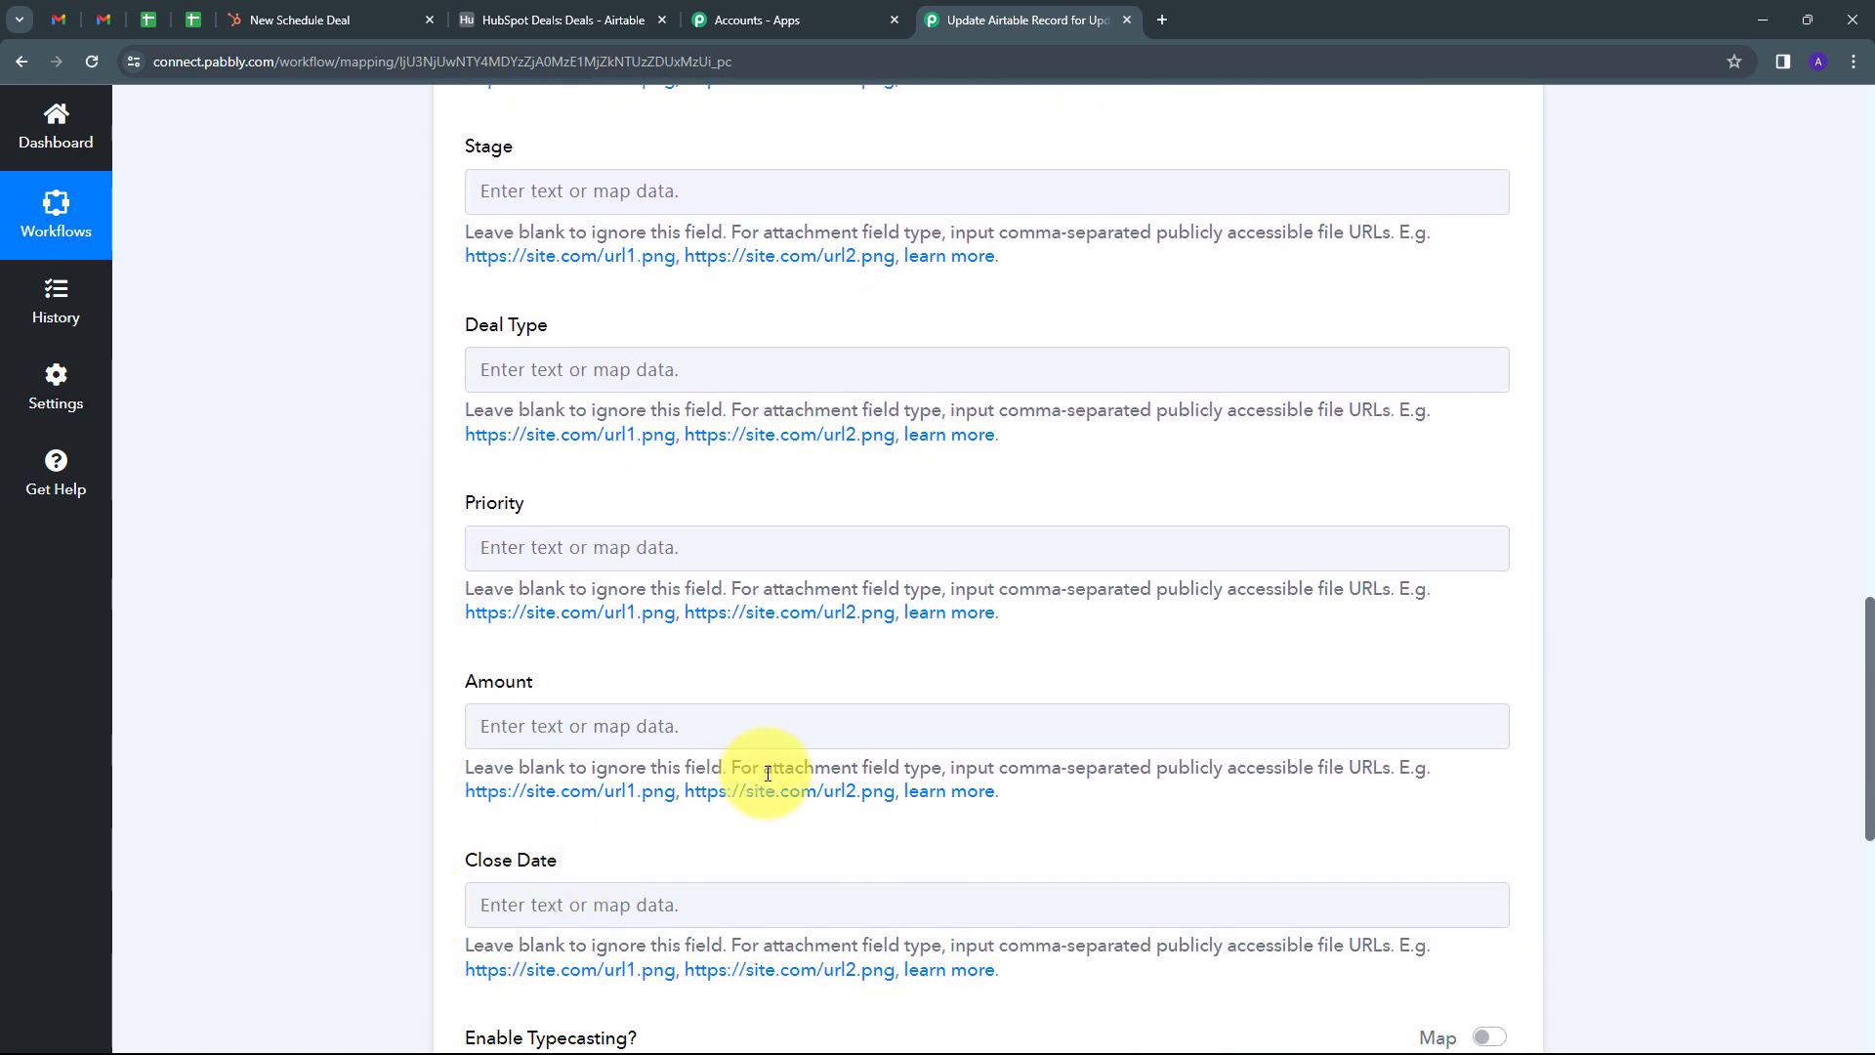
{"action": "scroll", "coordinate": [594, 449], "scroll_direction": "up", "scroll_amount": 6}
{"action": "scroll", "coordinate": [594, 447], "scroll_direction": "down", "scroll_amount": 1}
{"action": "scroll", "coordinate": [586, 547], "scroll_direction": "up", "scroll_amount": 4}
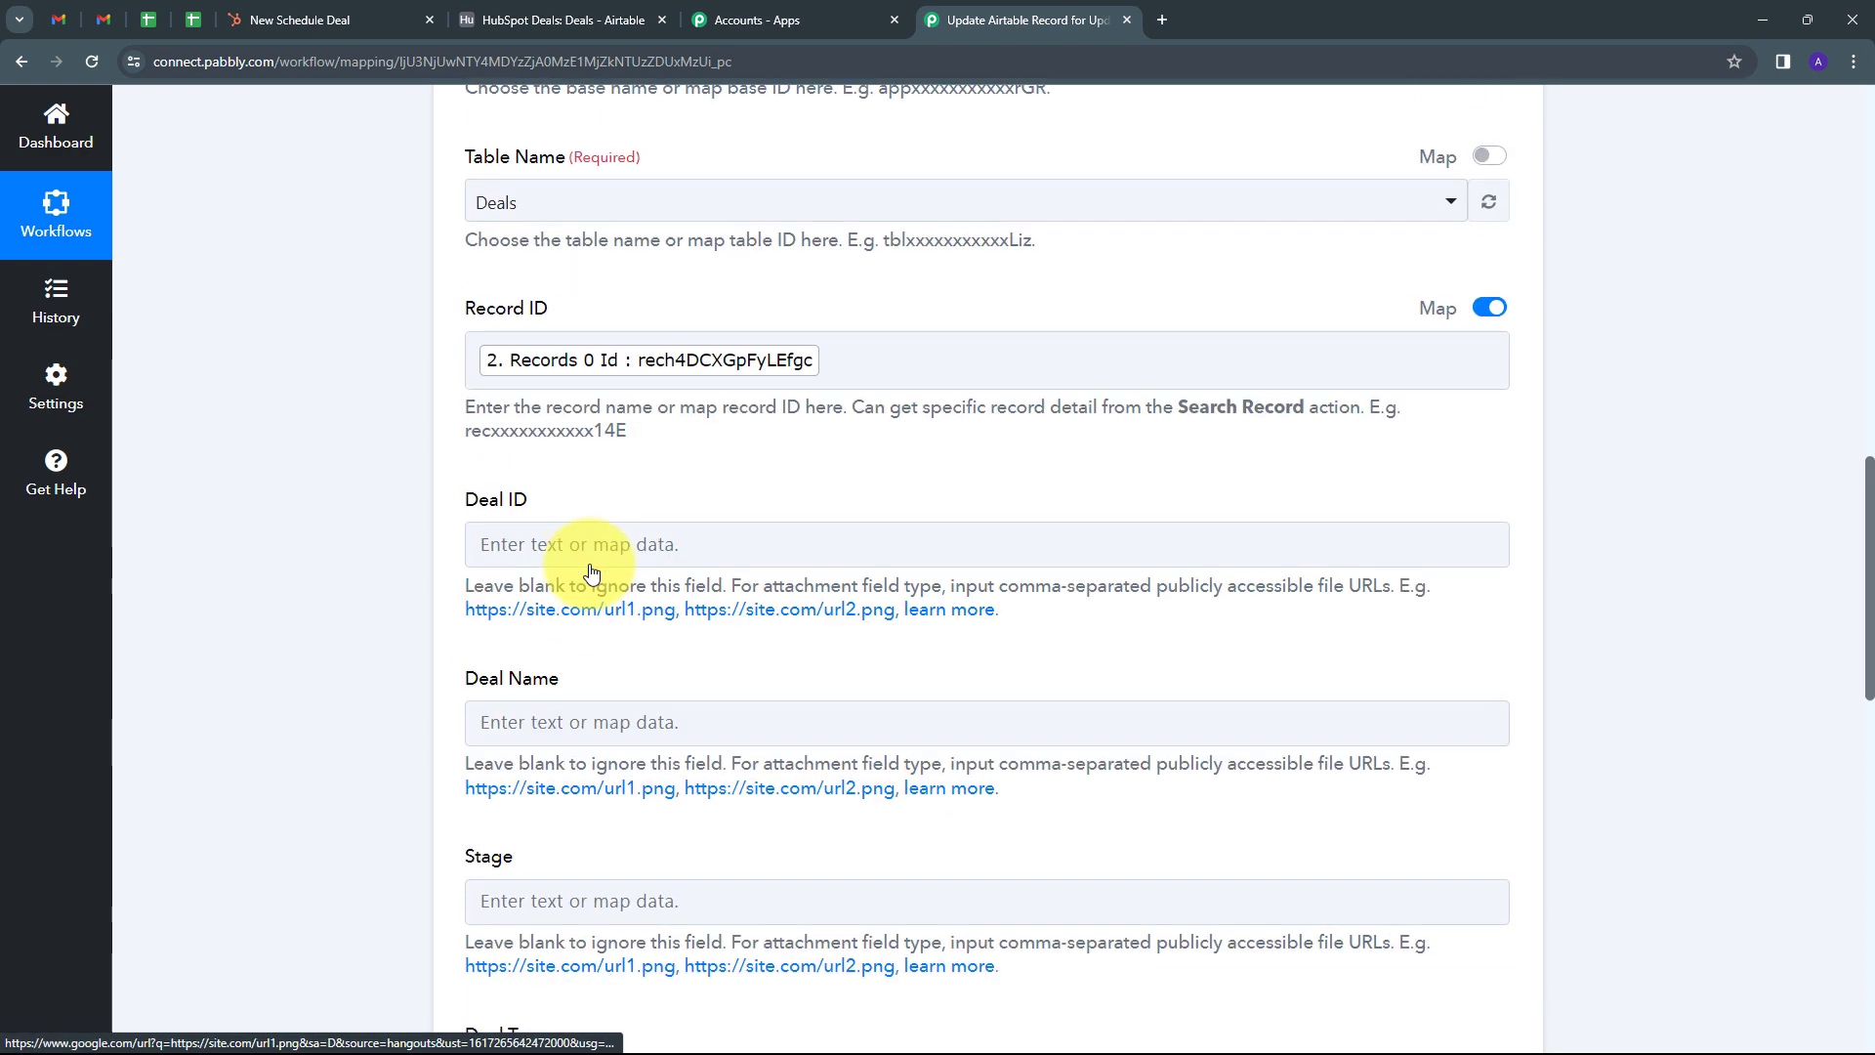
{"action": "scroll", "coordinate": [598, 672], "scroll_direction": "down", "scroll_amount": 1}
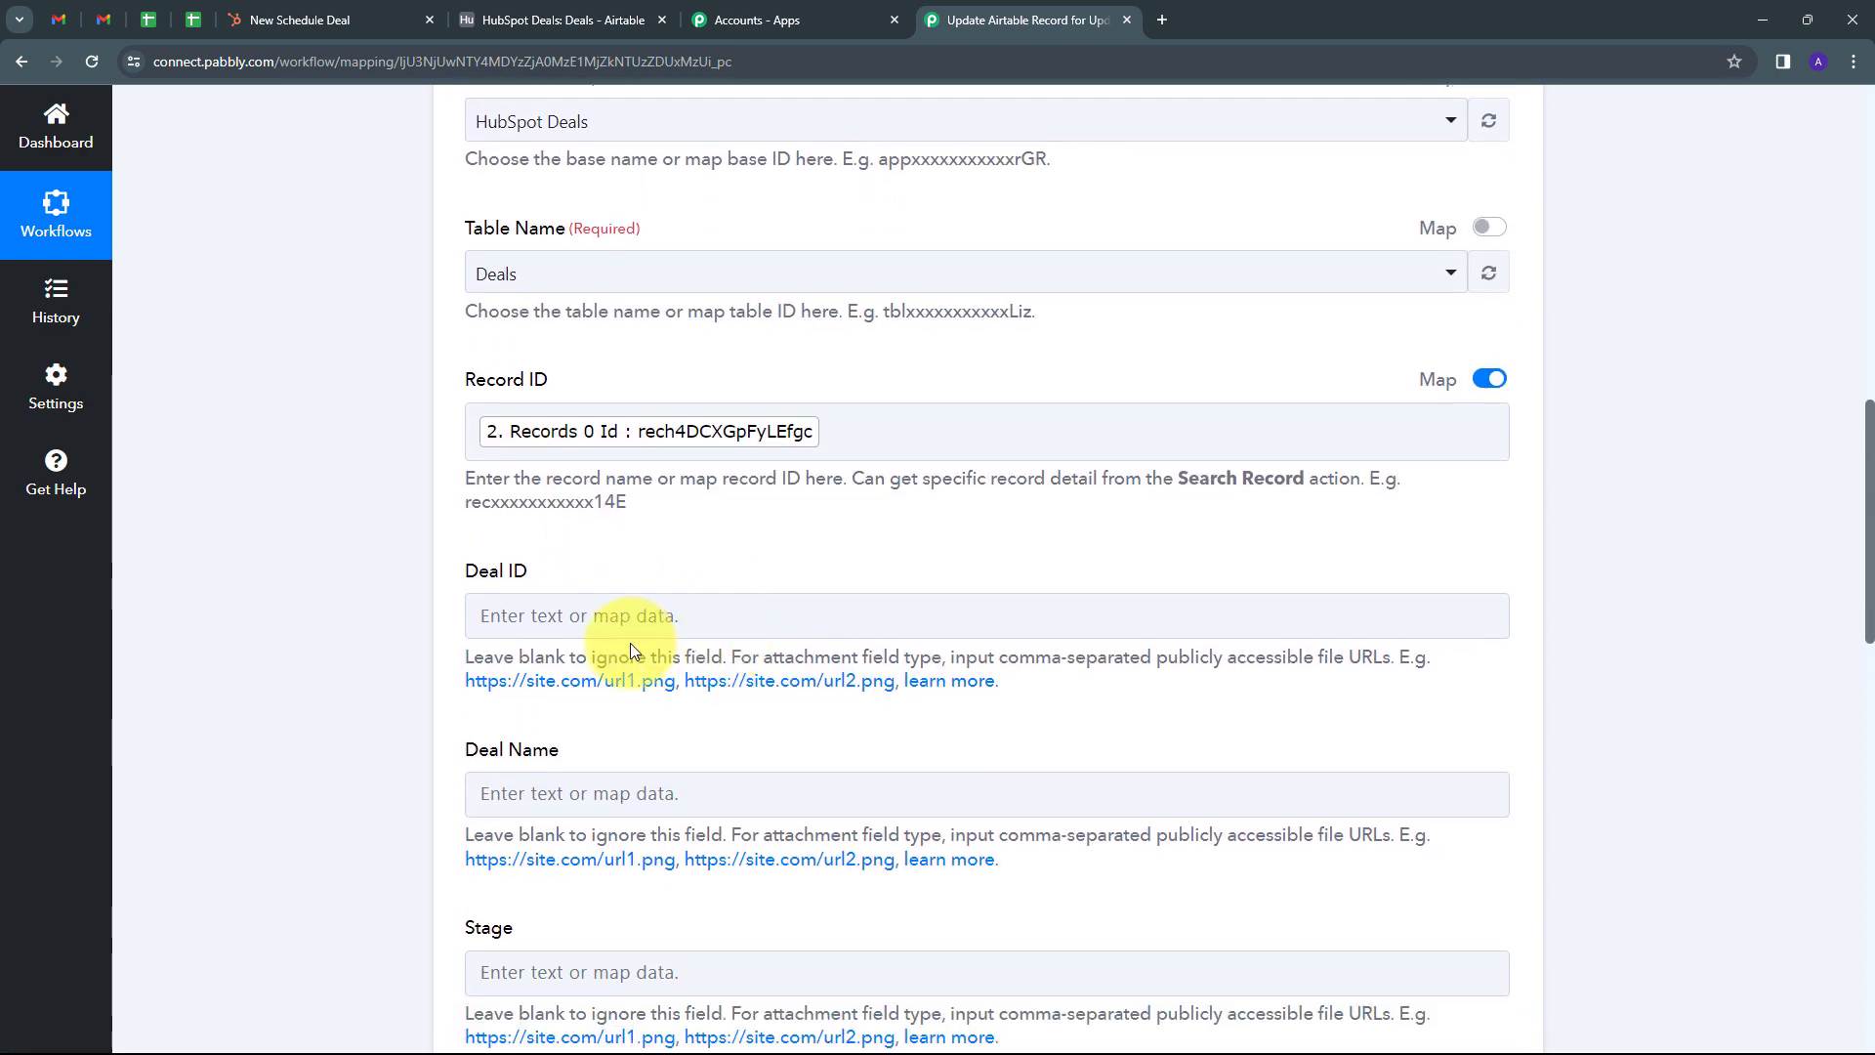
Step: Map the Deal ID field to the Id value from the HubSpot CRM Deal Updated step
{"action": "scroll", "coordinate": [611, 516], "scroll_direction": "down", "scroll_amount": 1}
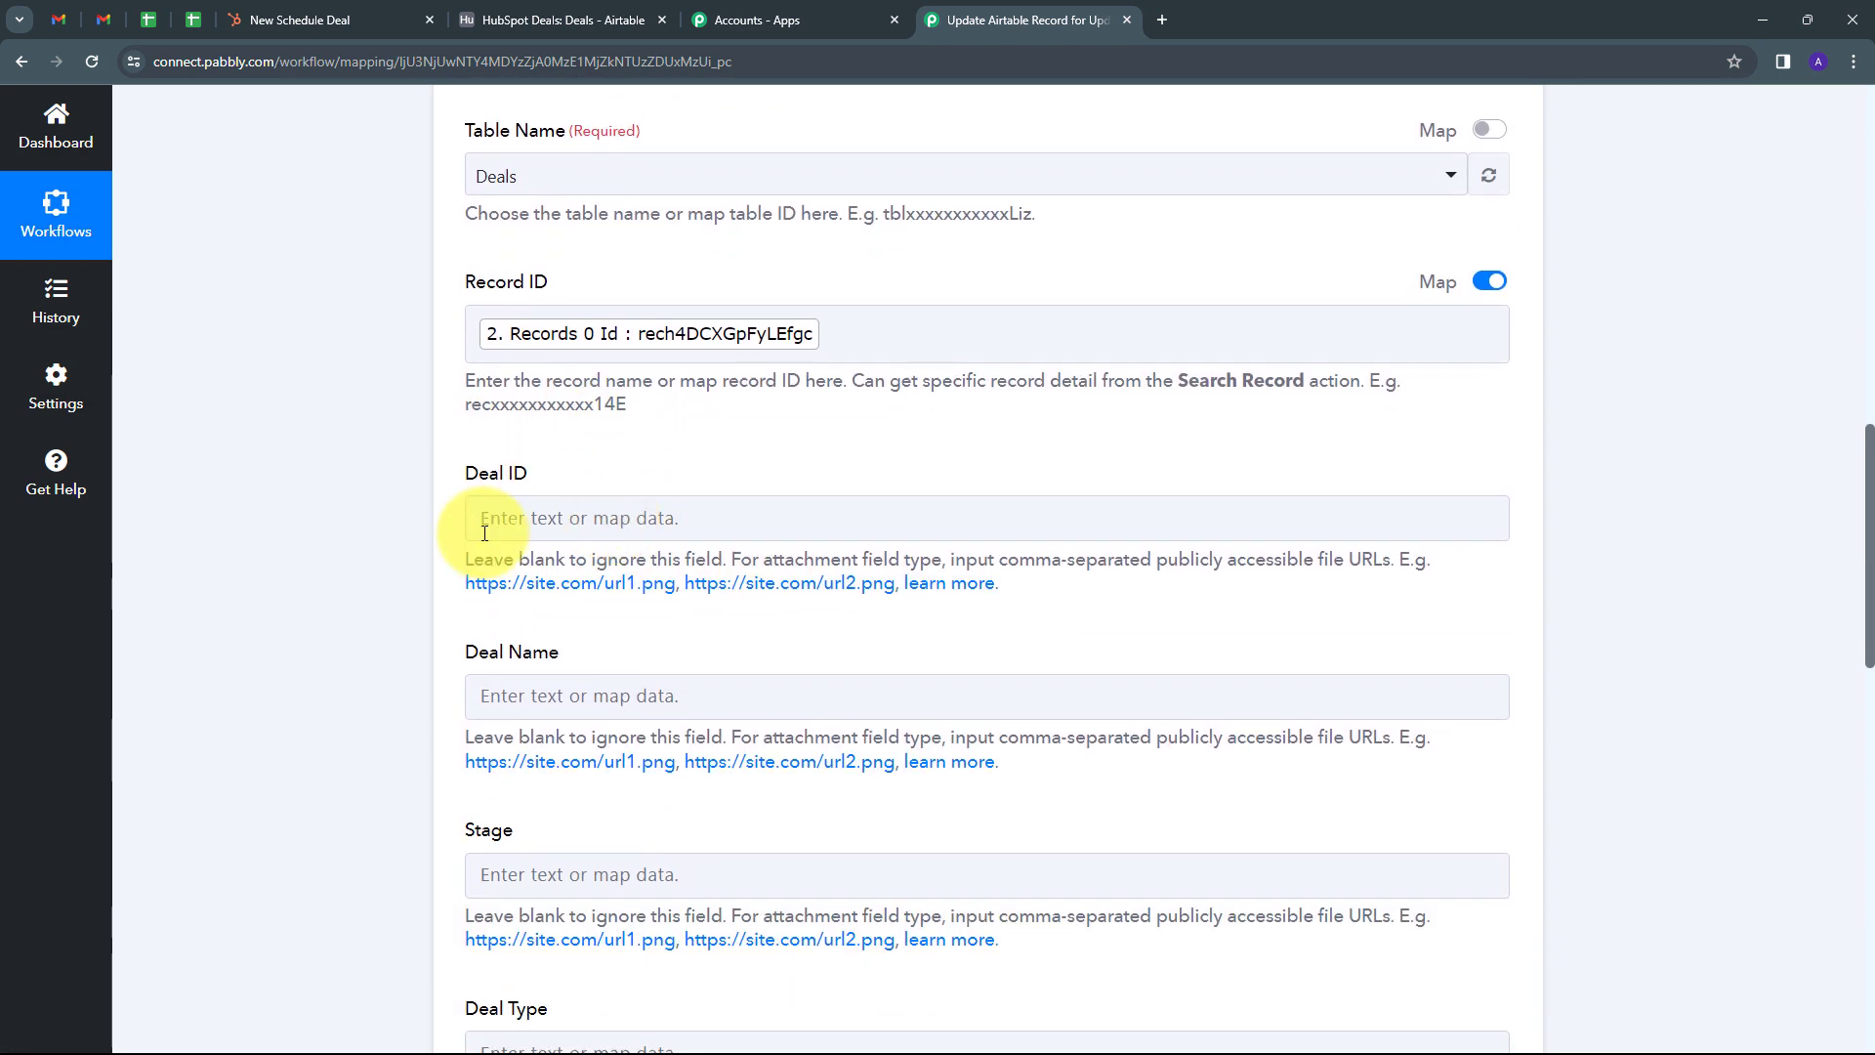
{"action": "left_click", "coordinate": [494, 516]}
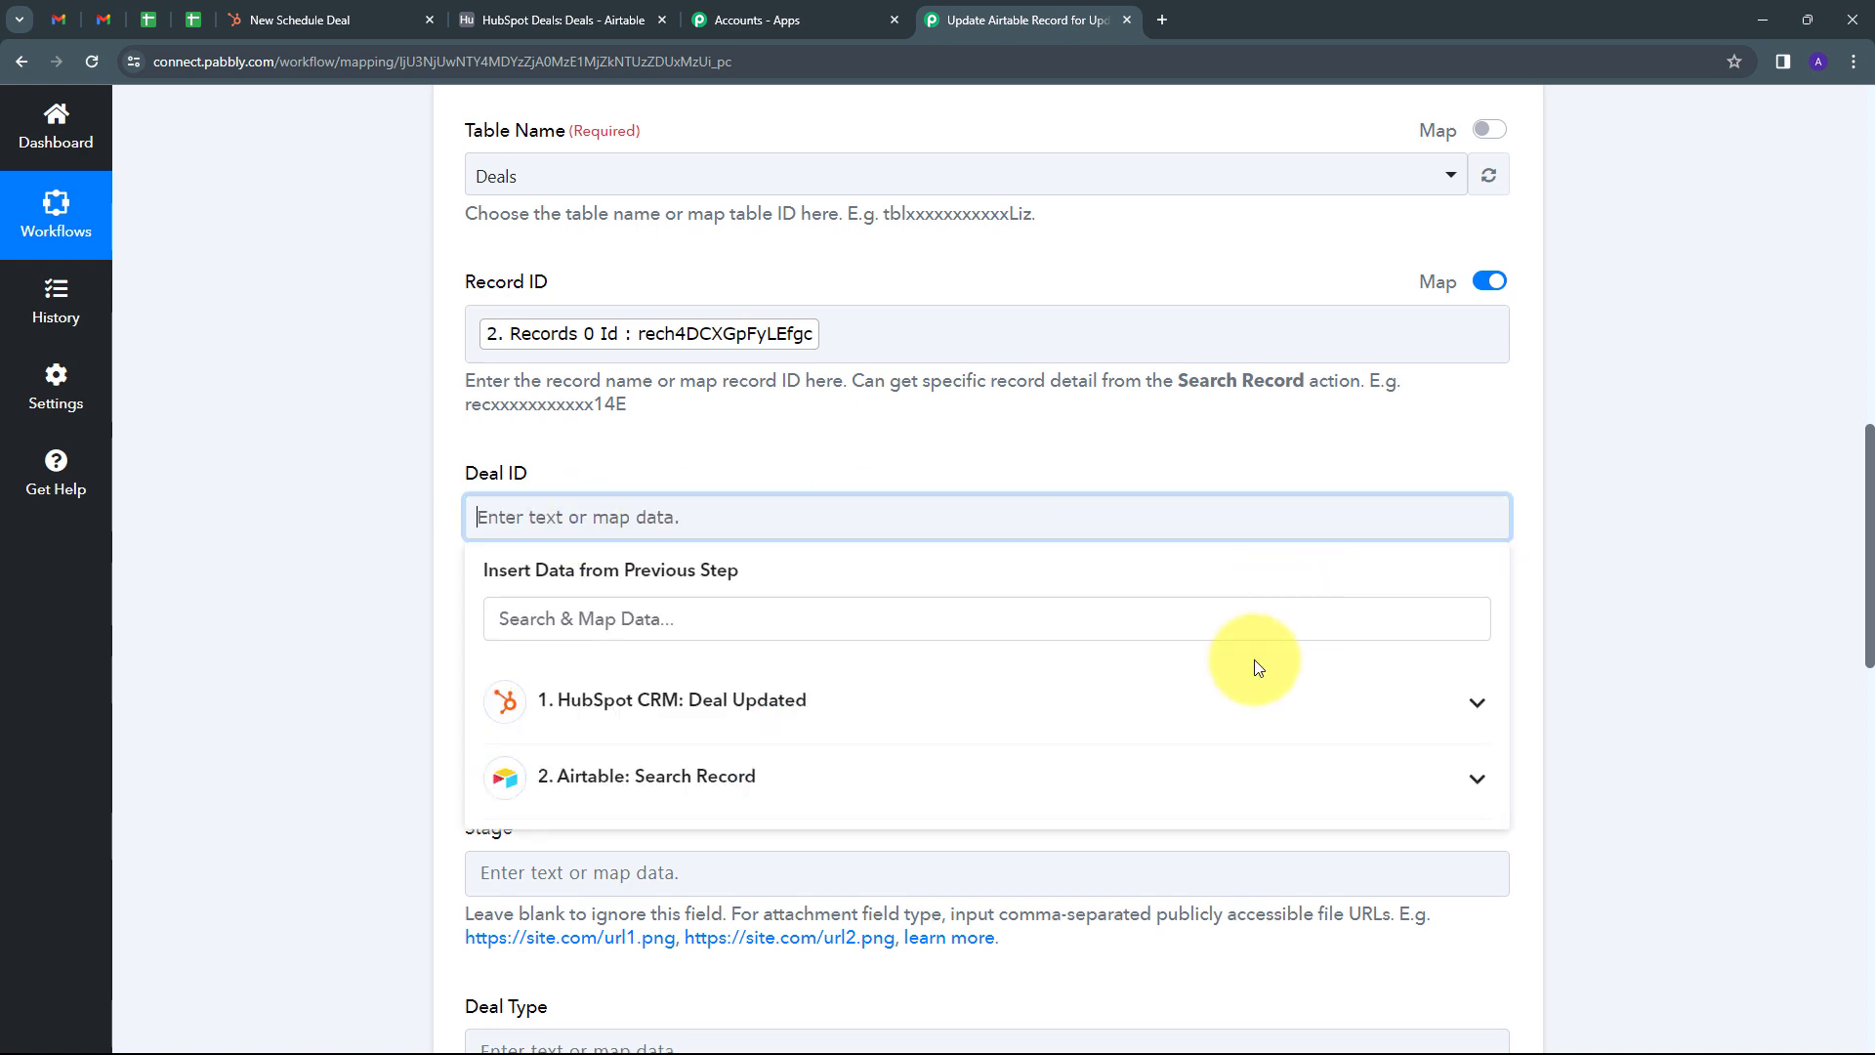
{"action": "left_click", "coordinate": [775, 701]}
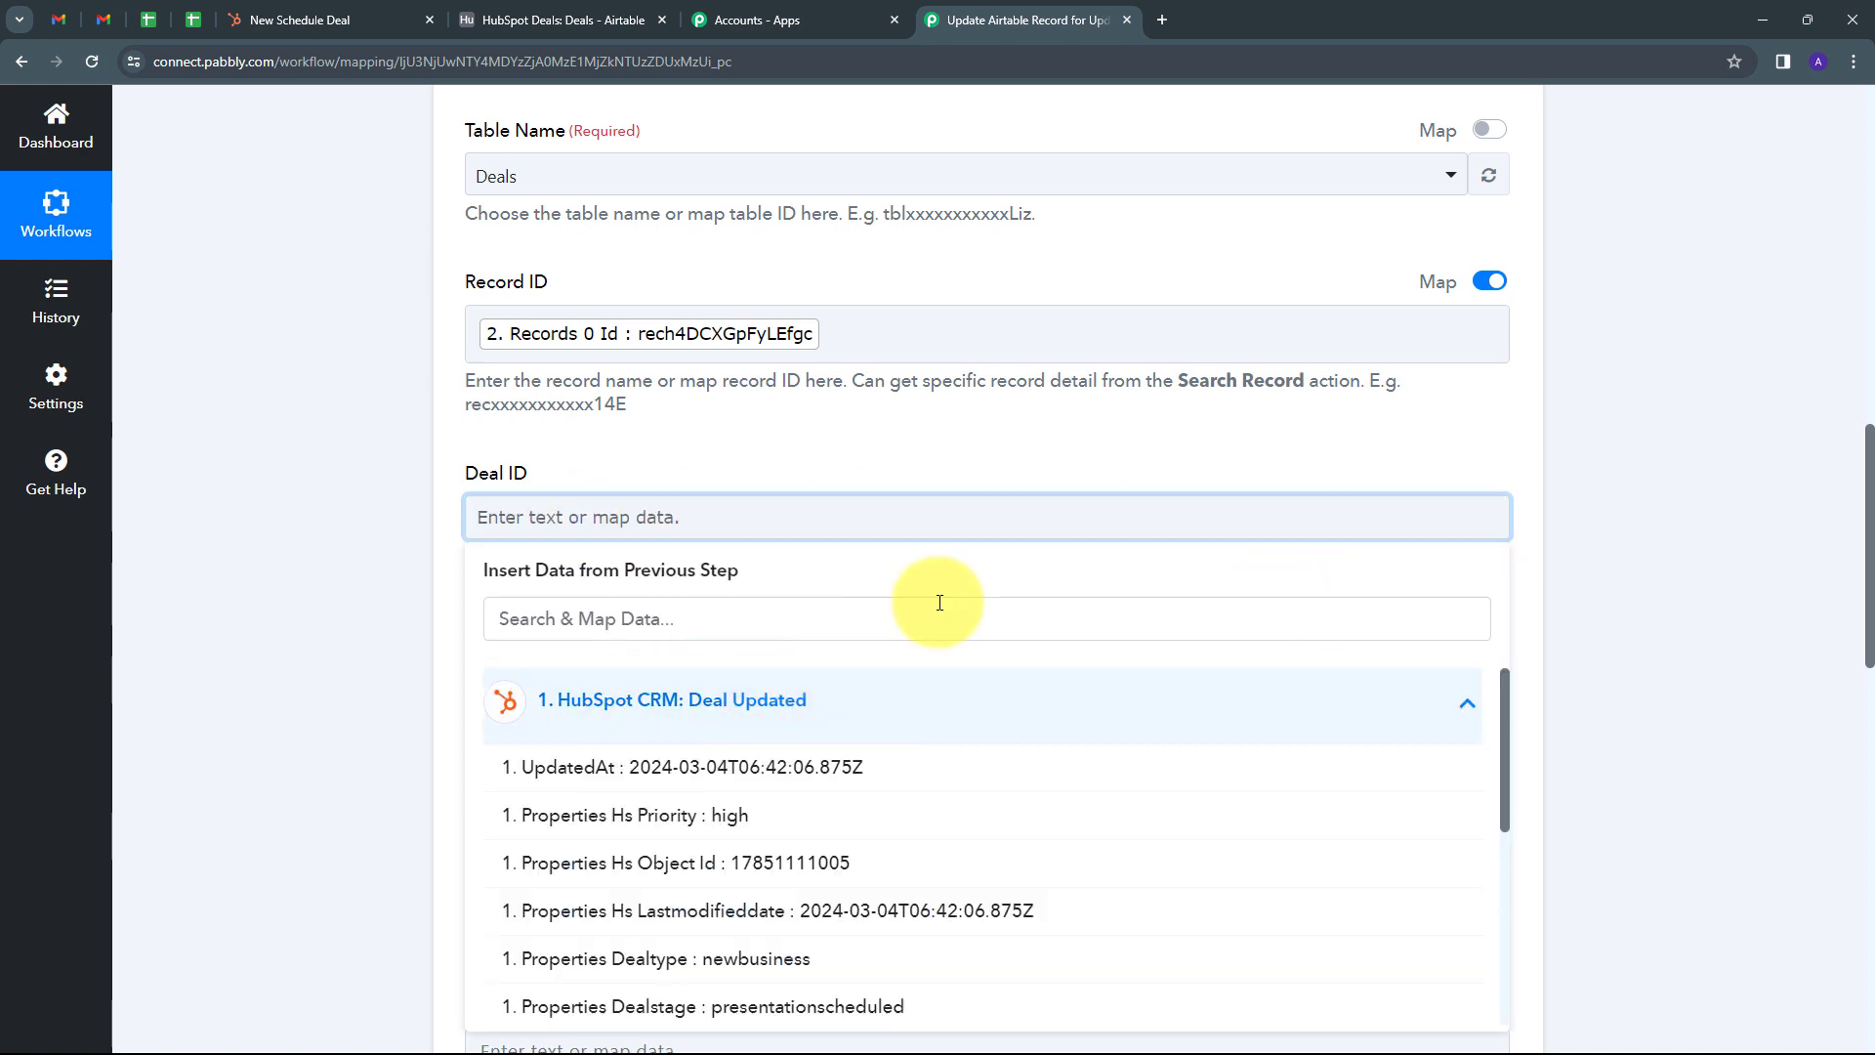
{"action": "scroll", "coordinate": [978, 491], "scroll_direction": "down", "scroll_amount": 2}
{"action": "scroll", "coordinate": [849, 547], "scroll_direction": "down", "scroll_amount": 5}
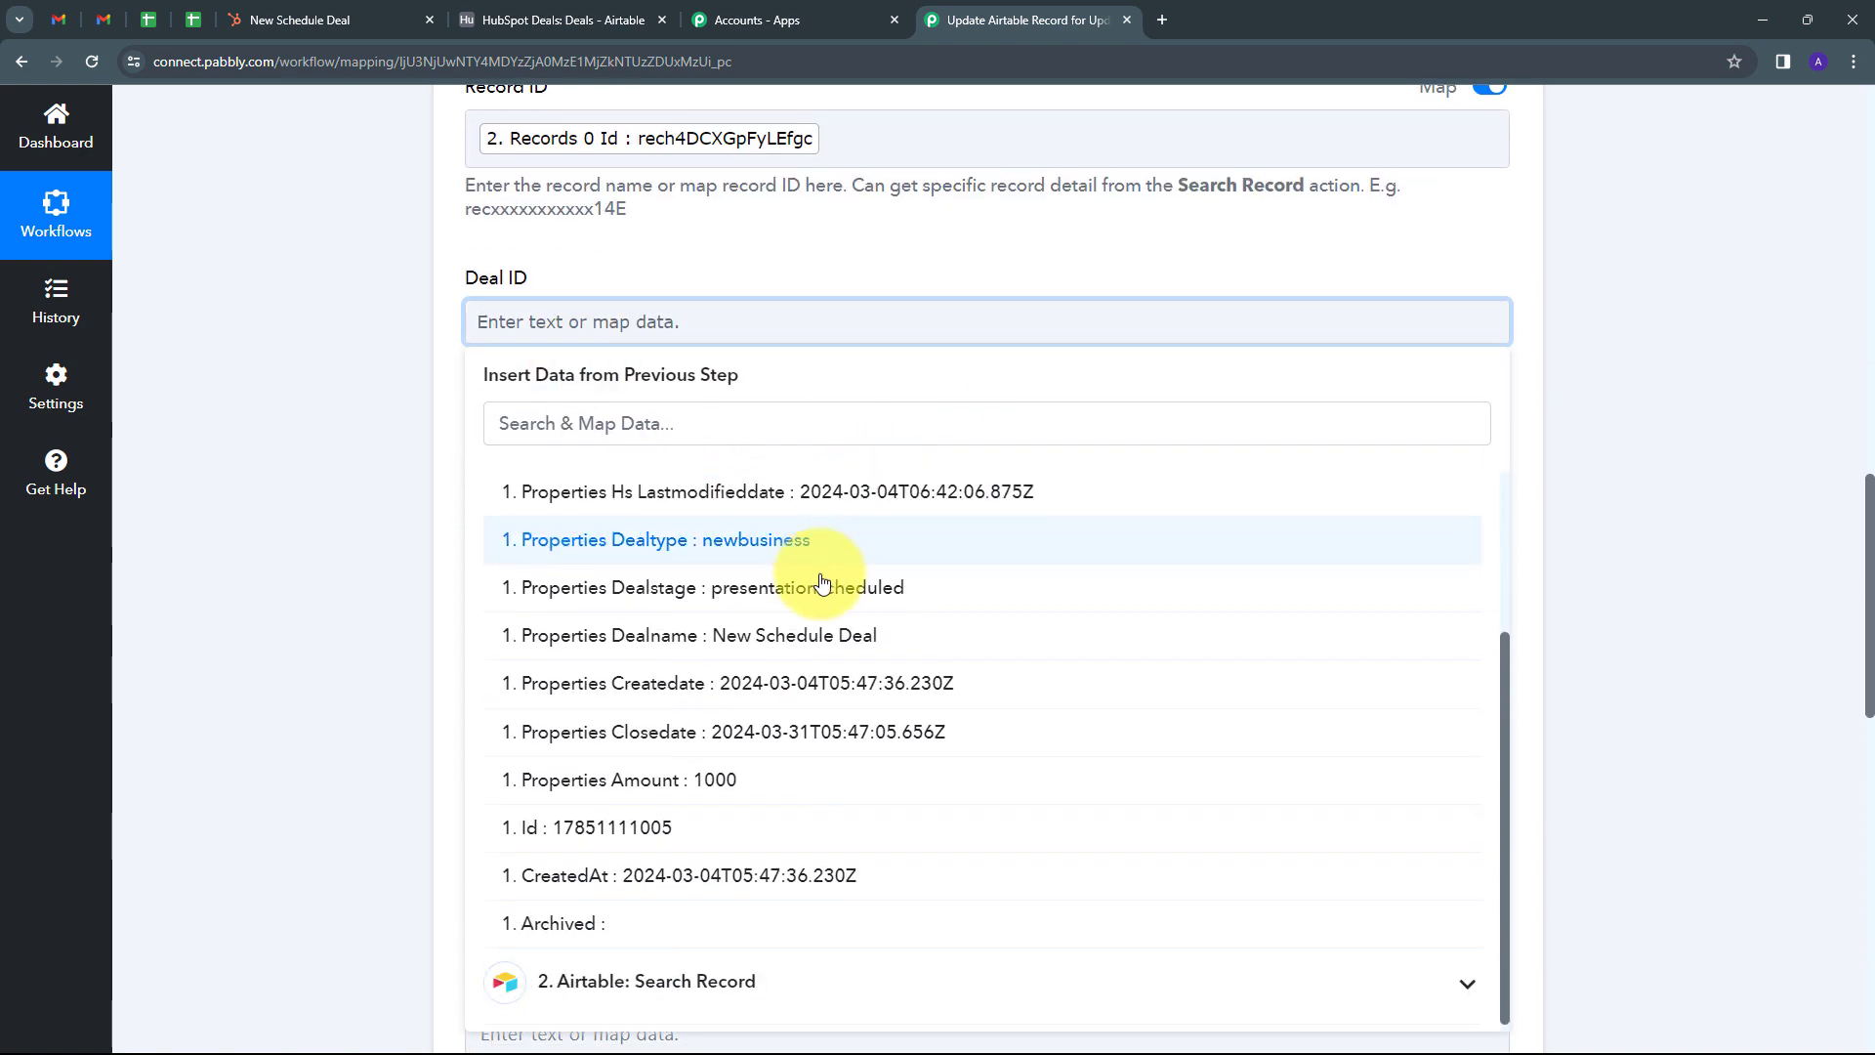
{"action": "left_click", "coordinate": [588, 837]}
{"action": "scroll", "coordinate": [477, 342], "scroll_direction": "down", "scroll_amount": 1}
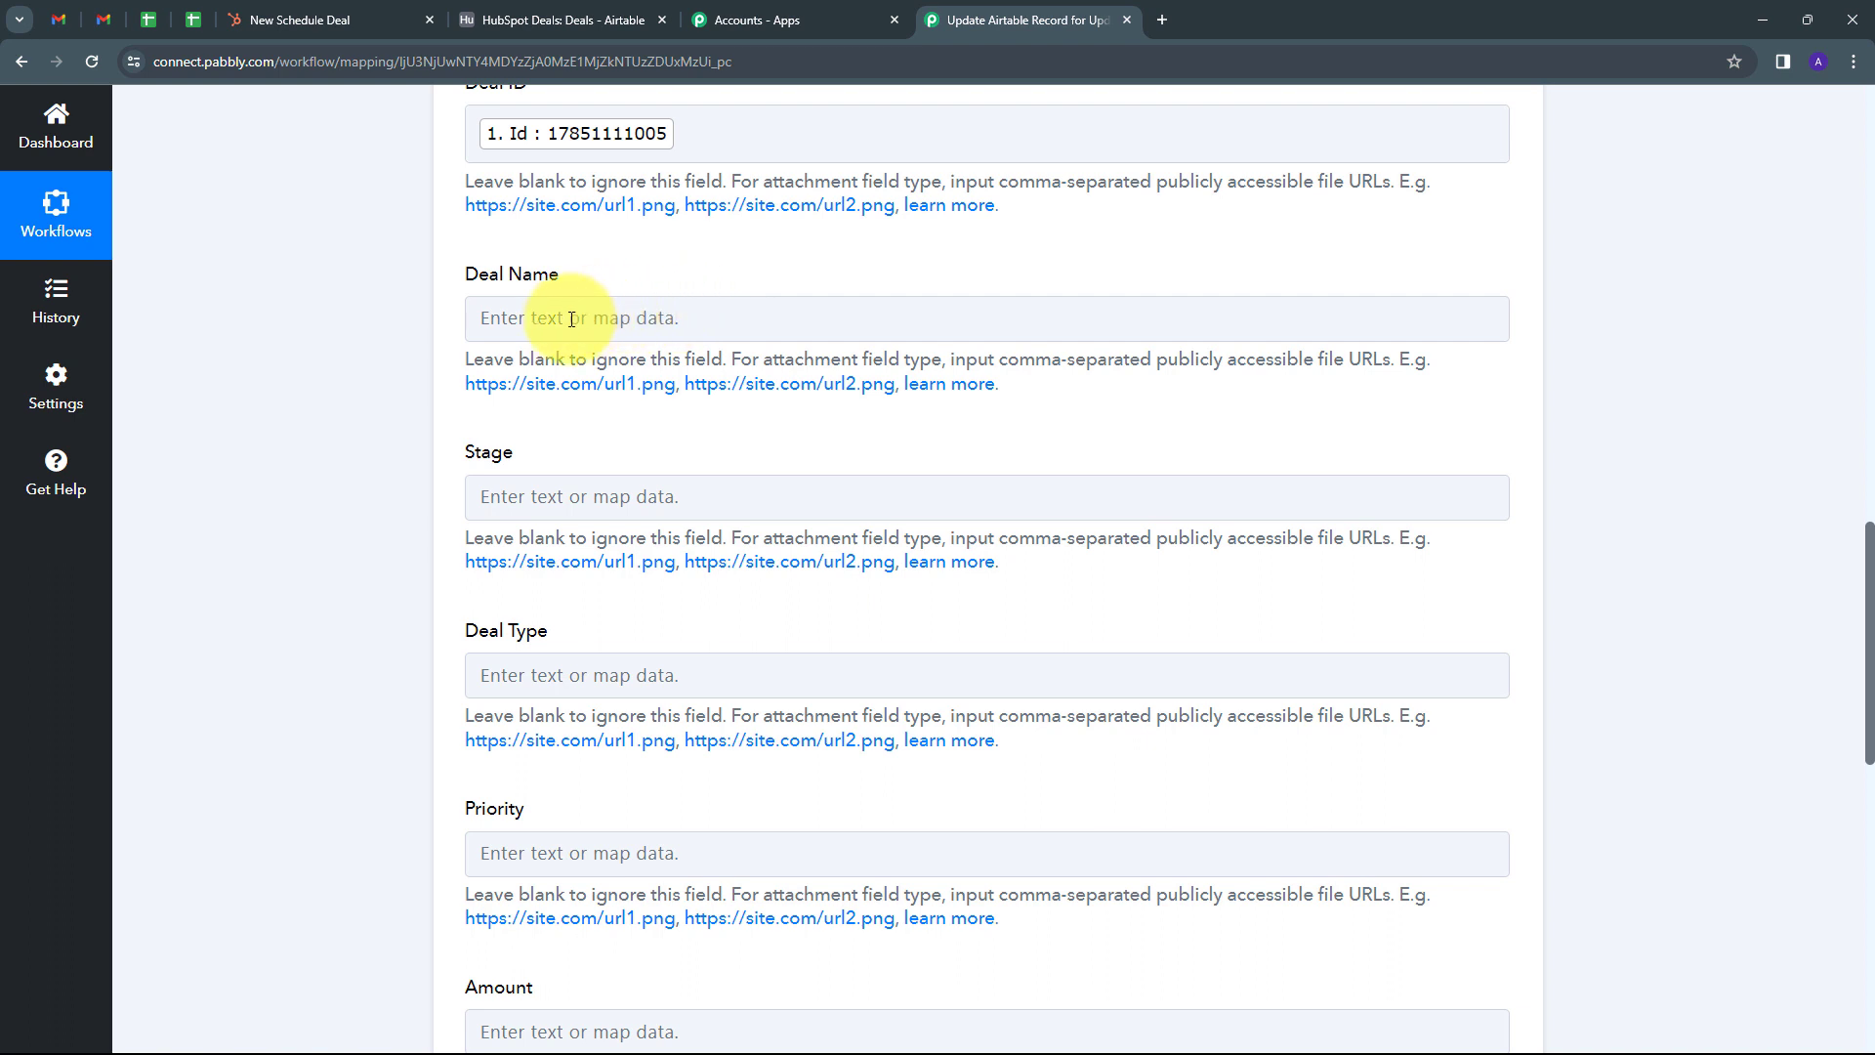
Step: Map the Deal Name field to Properties Dealname from the HubSpot CRM Deal Updated step
{"action": "left_click", "coordinate": [600, 318]}
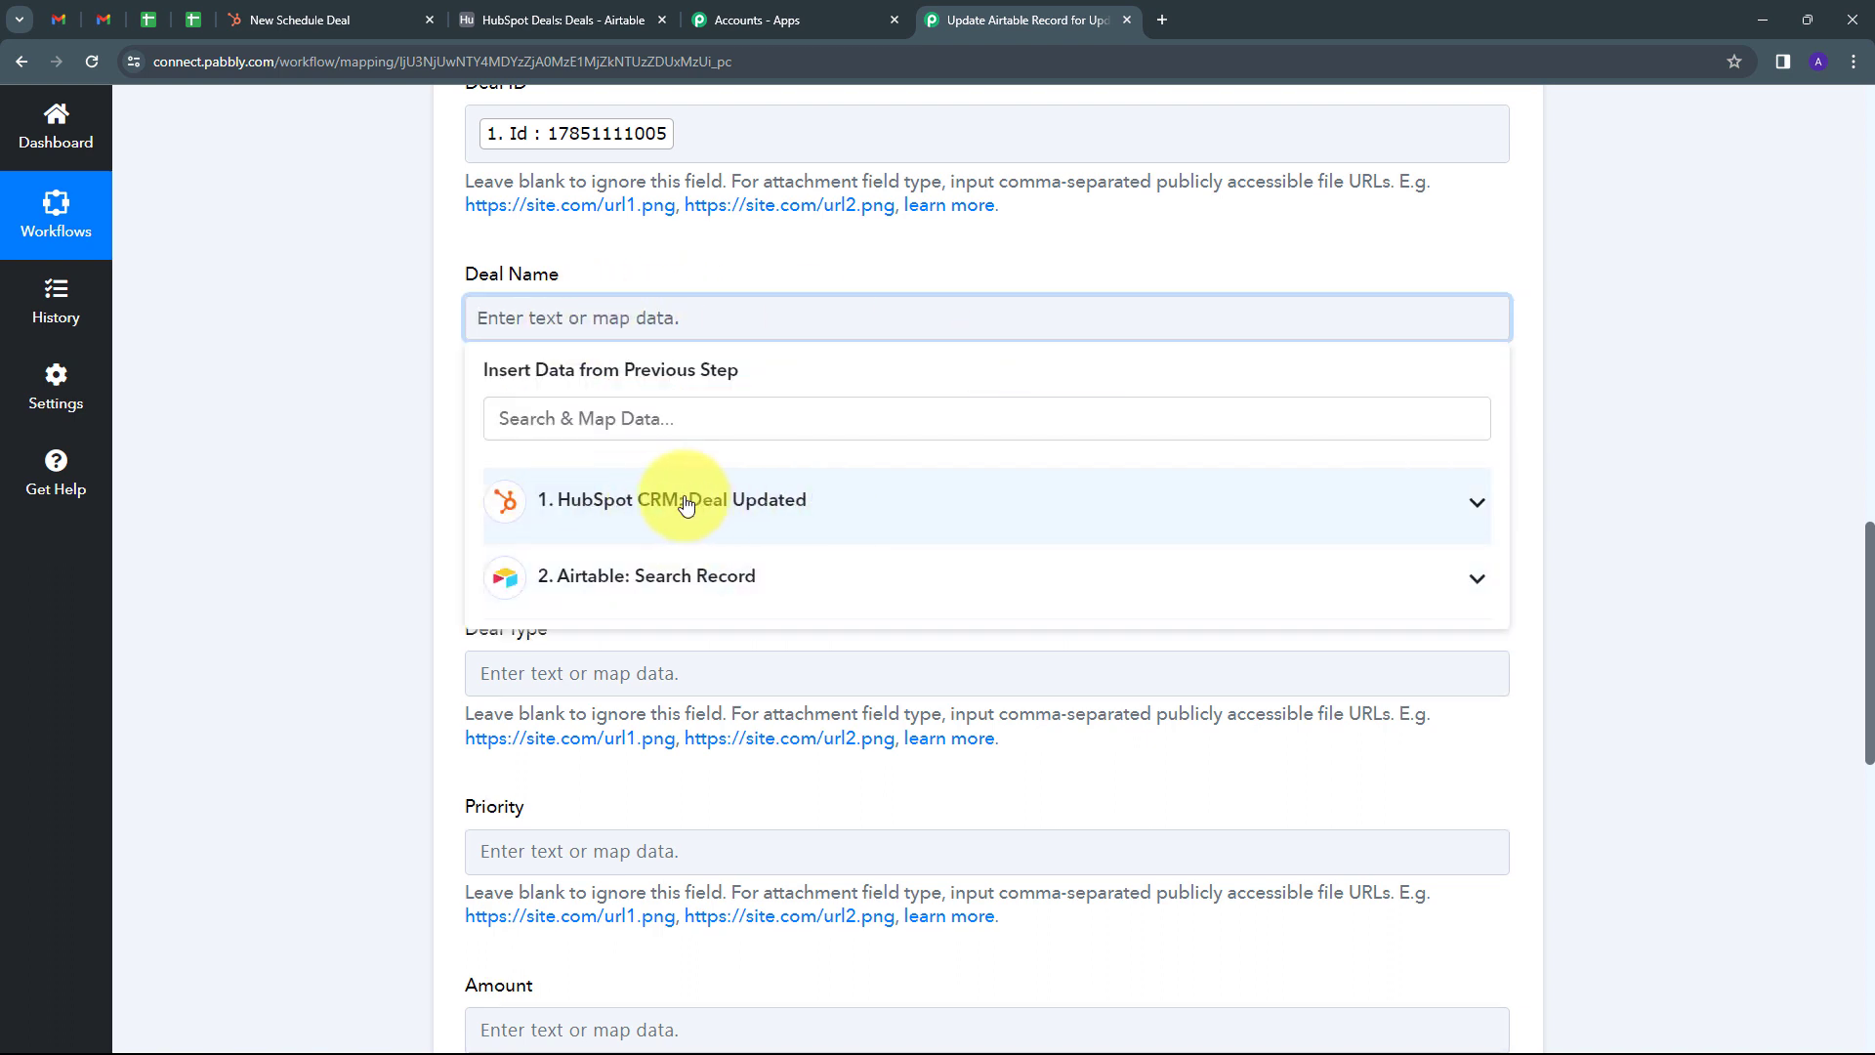
{"action": "left_click", "coordinate": [750, 506]}
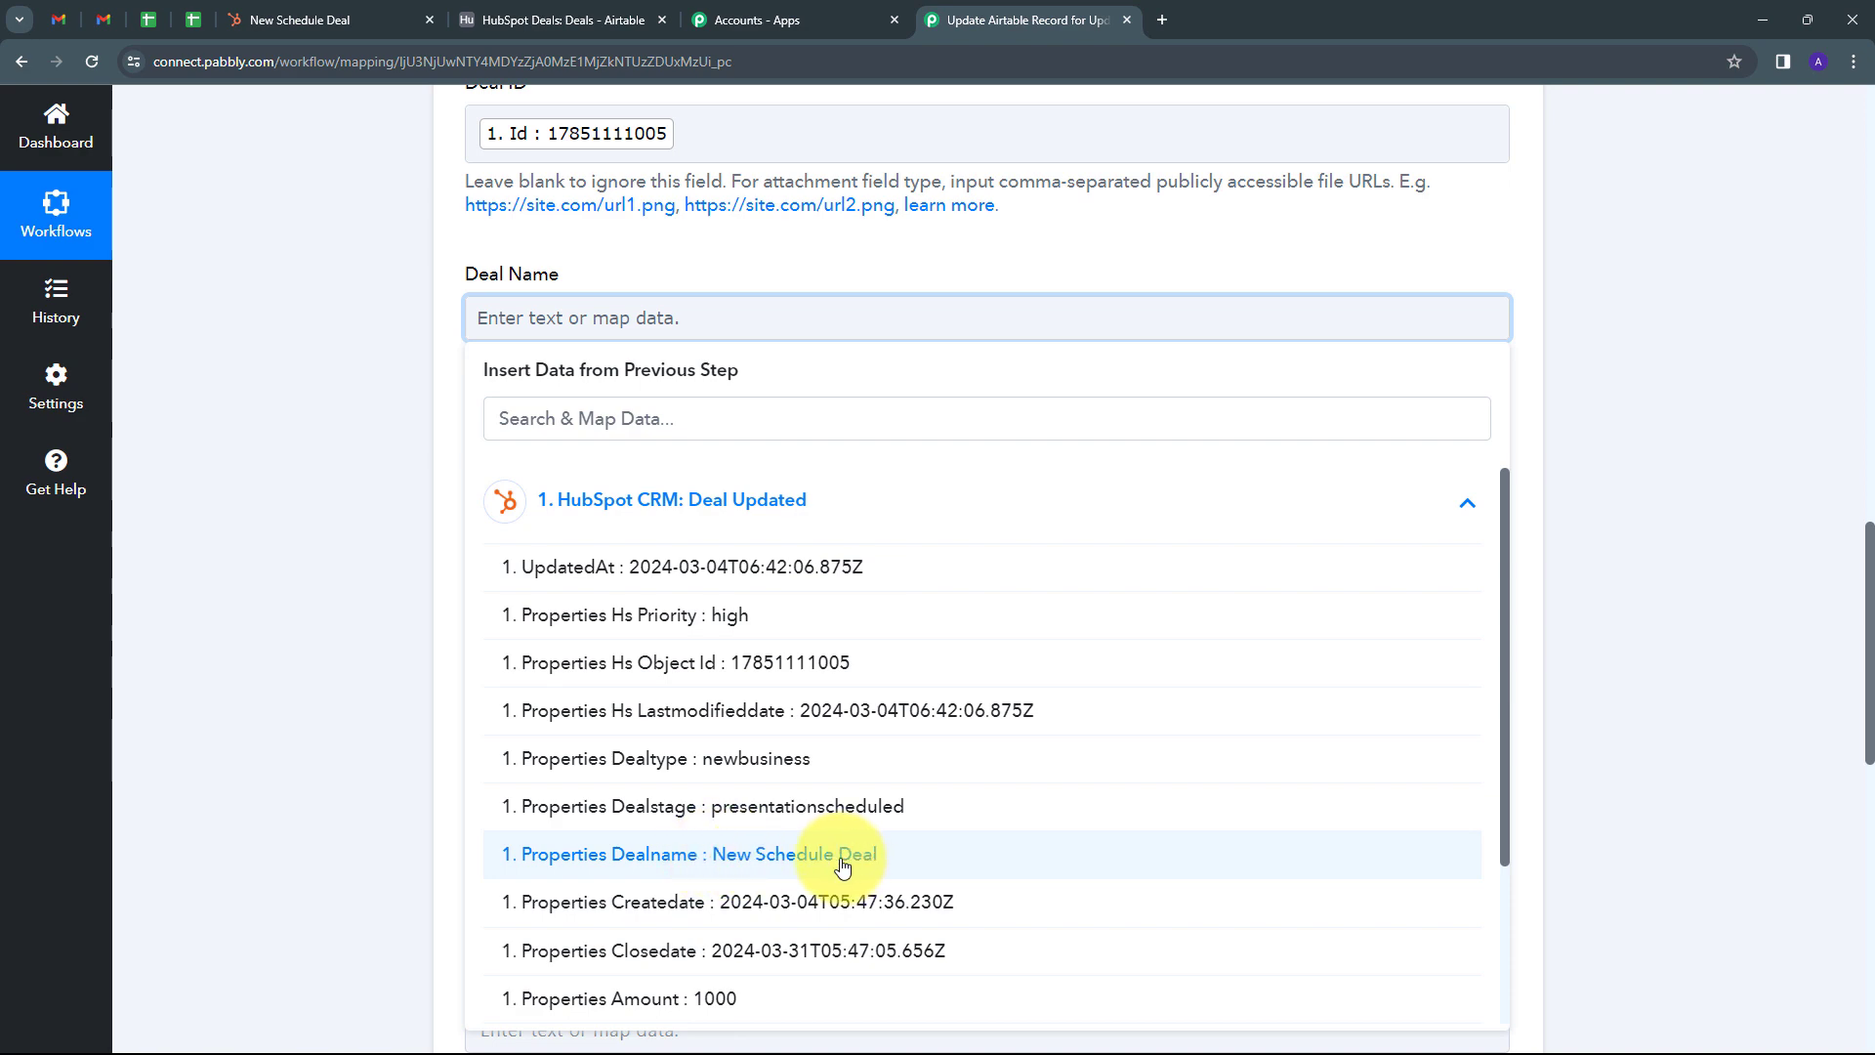
{"action": "left_click", "coordinate": [801, 865]}
{"action": "left_click", "coordinate": [252, 404]}
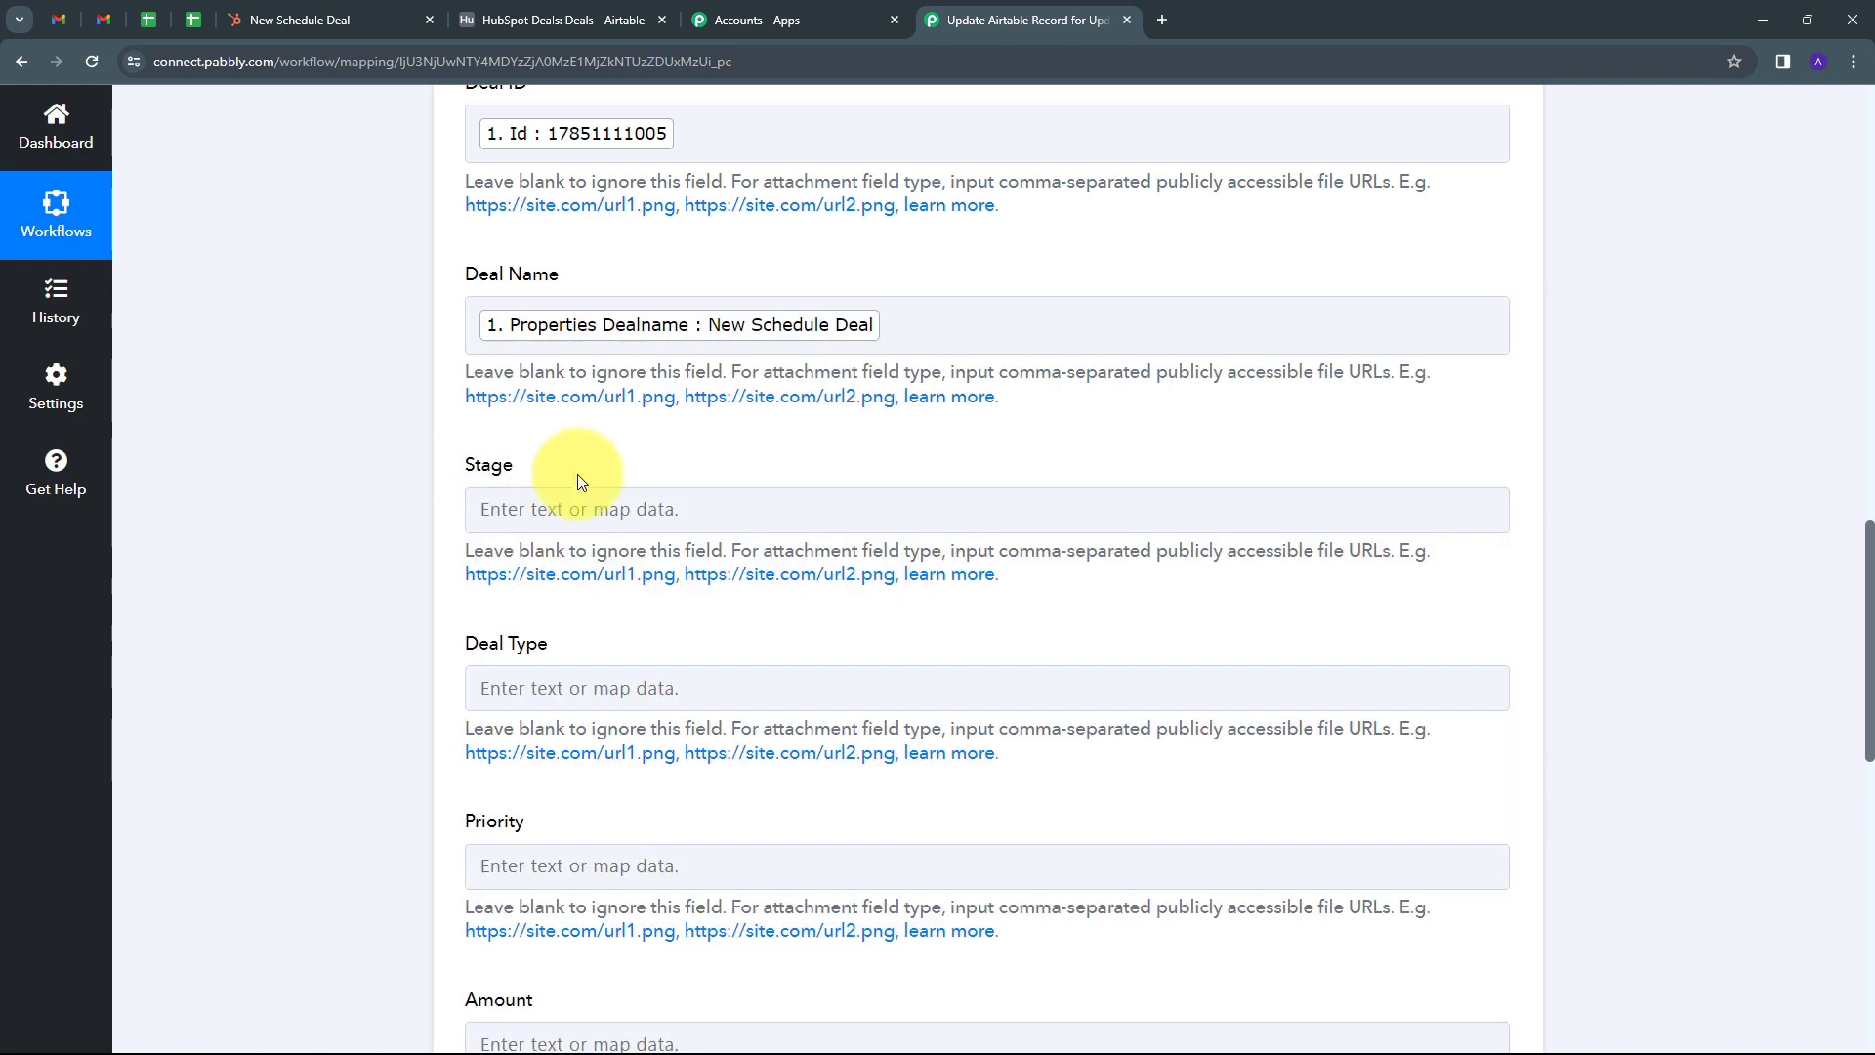
Step: Map the Stage field to Properties Dealstage from the HubSpot CRM Deal Updated step
{"action": "scroll", "coordinate": [577, 472], "scroll_direction": "down", "scroll_amount": 2}
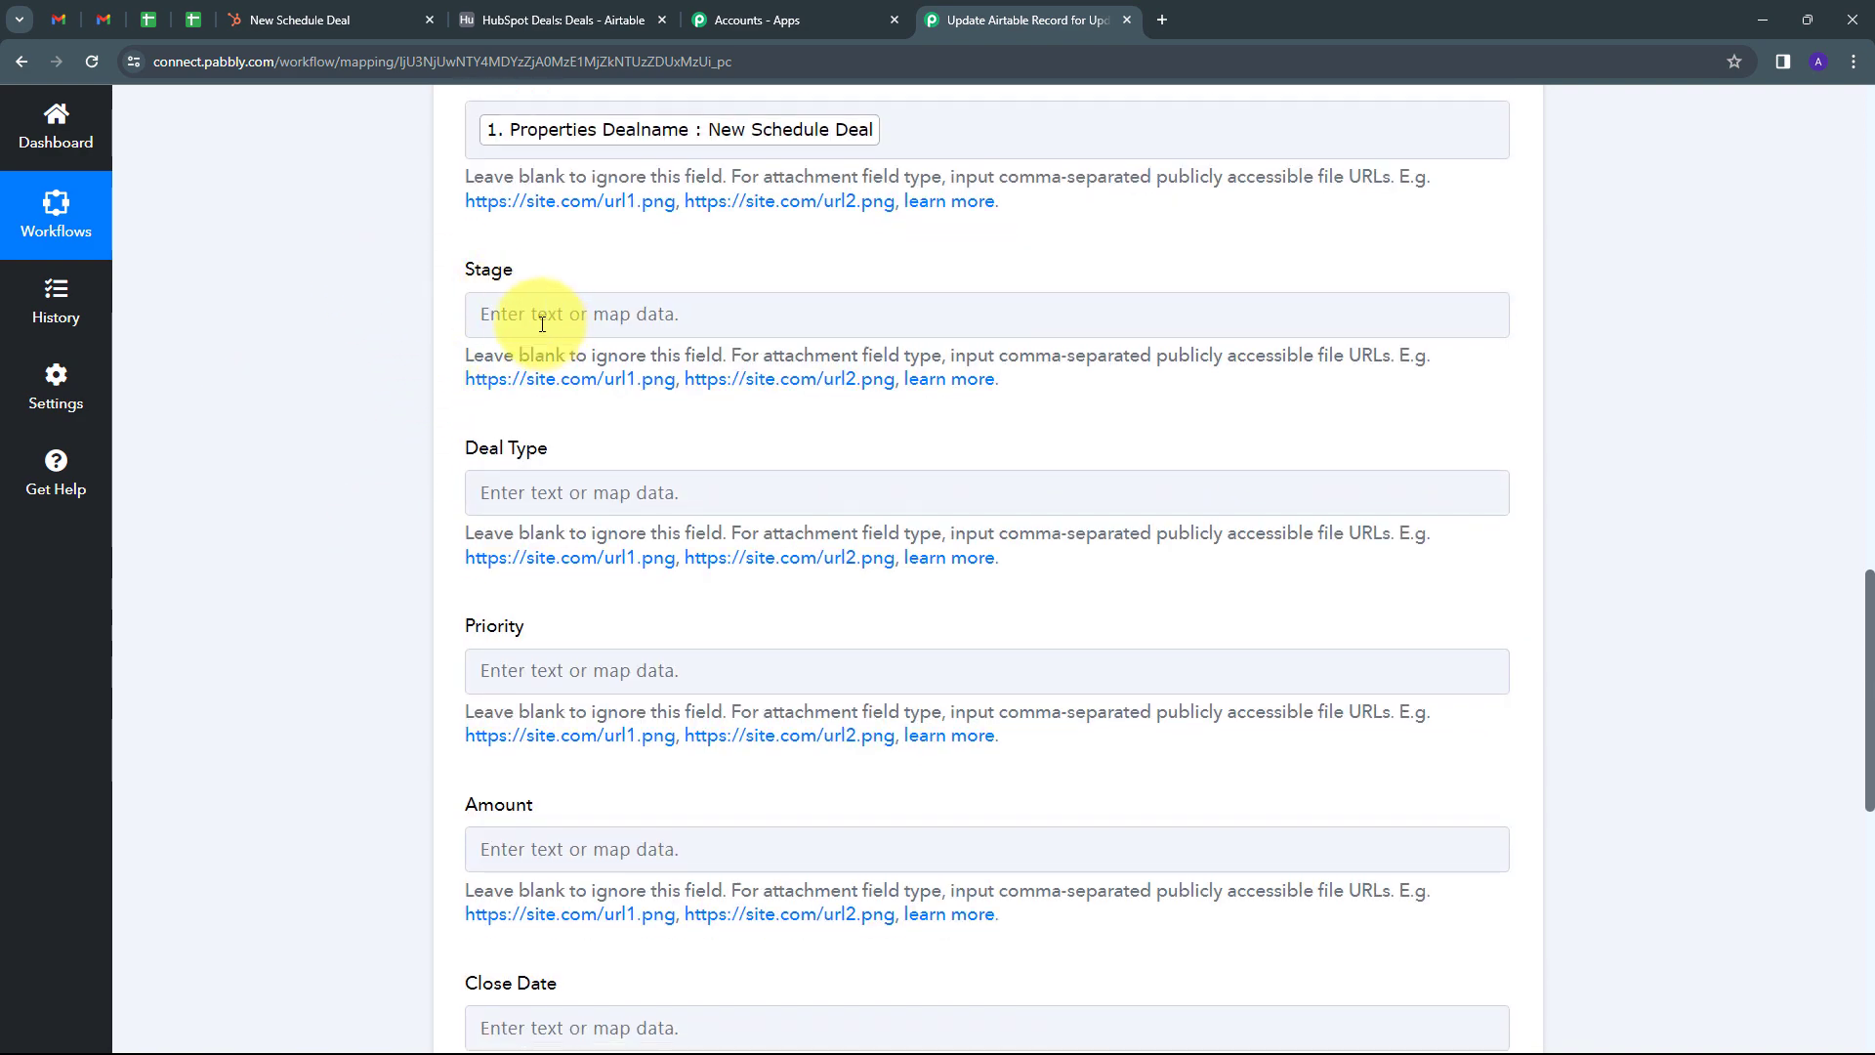
{"action": "left_click", "coordinate": [502, 313]}
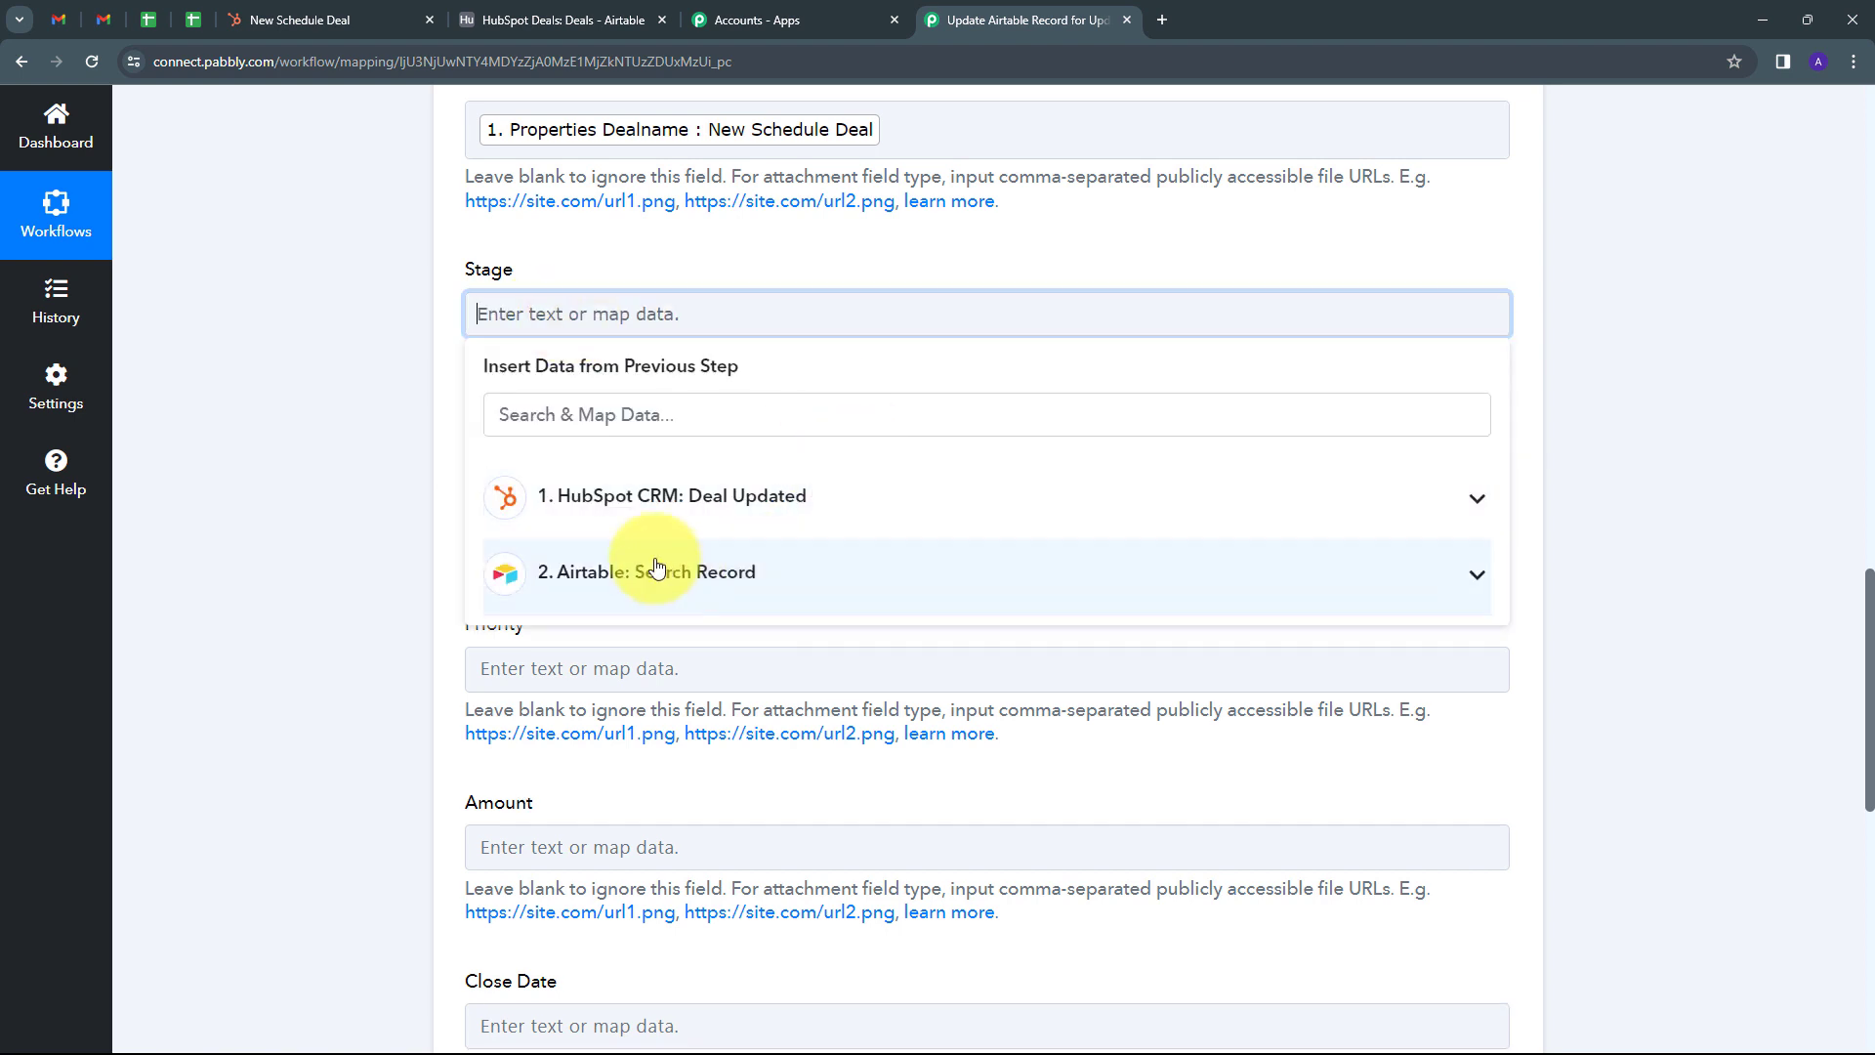
{"action": "left_click", "coordinate": [861, 505]}
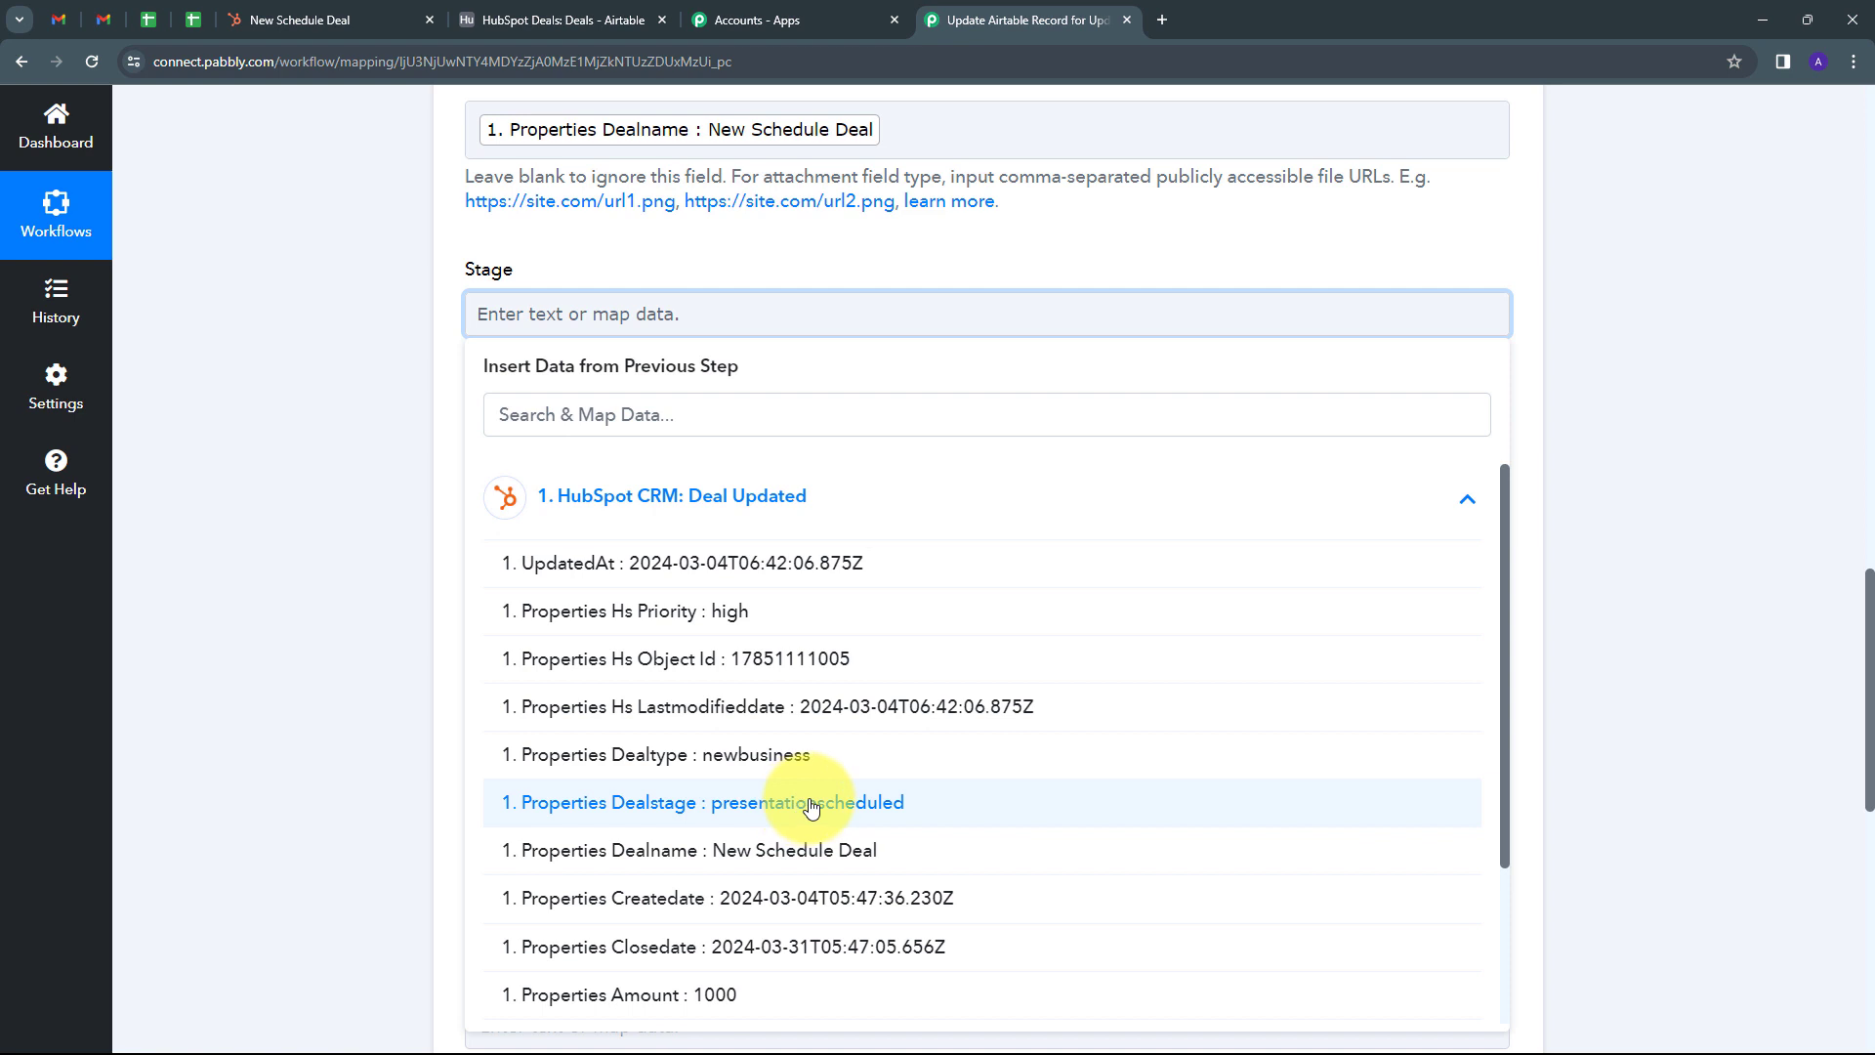
{"action": "left_click", "coordinate": [745, 805]}
{"action": "left_click", "coordinate": [357, 449]}
{"action": "left_click", "coordinate": [799, 320]}
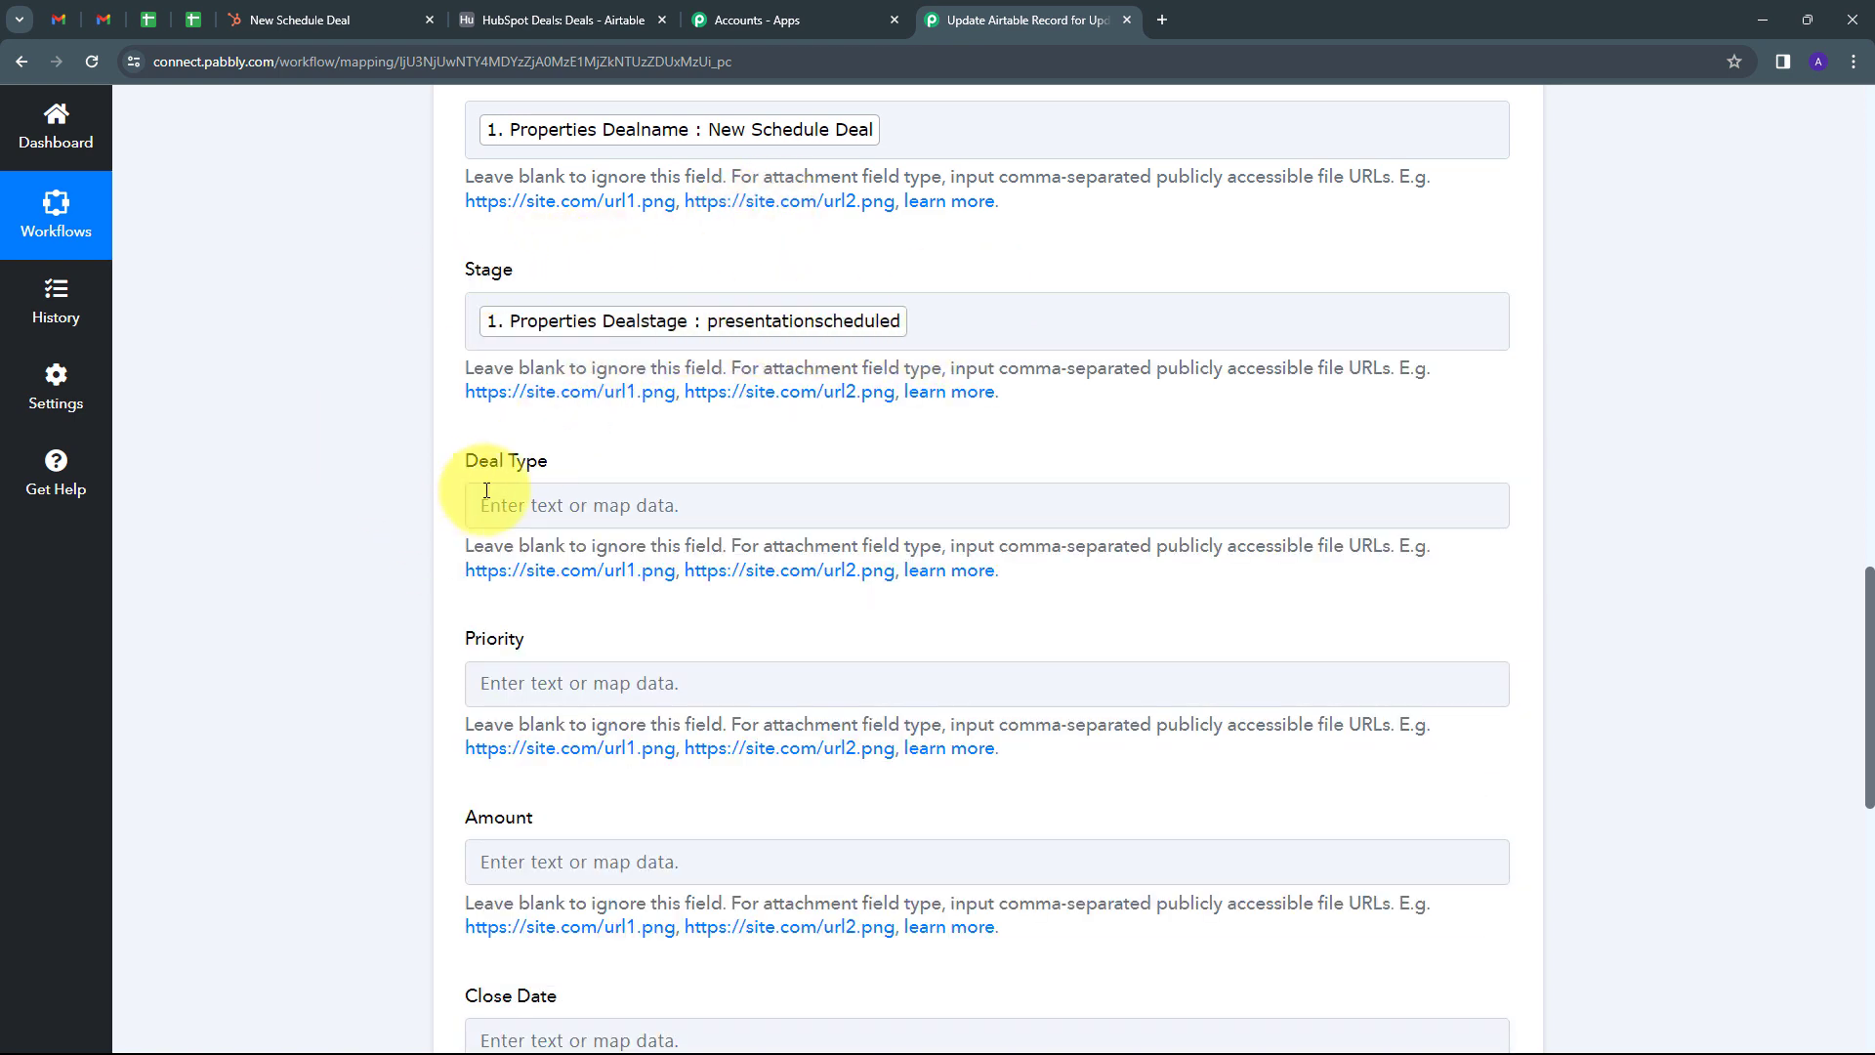
Step: Map the Deal Type field to Properties Dealtype from the HubSpot CRM Deal Updated step
{"action": "left_click", "coordinate": [550, 507]}
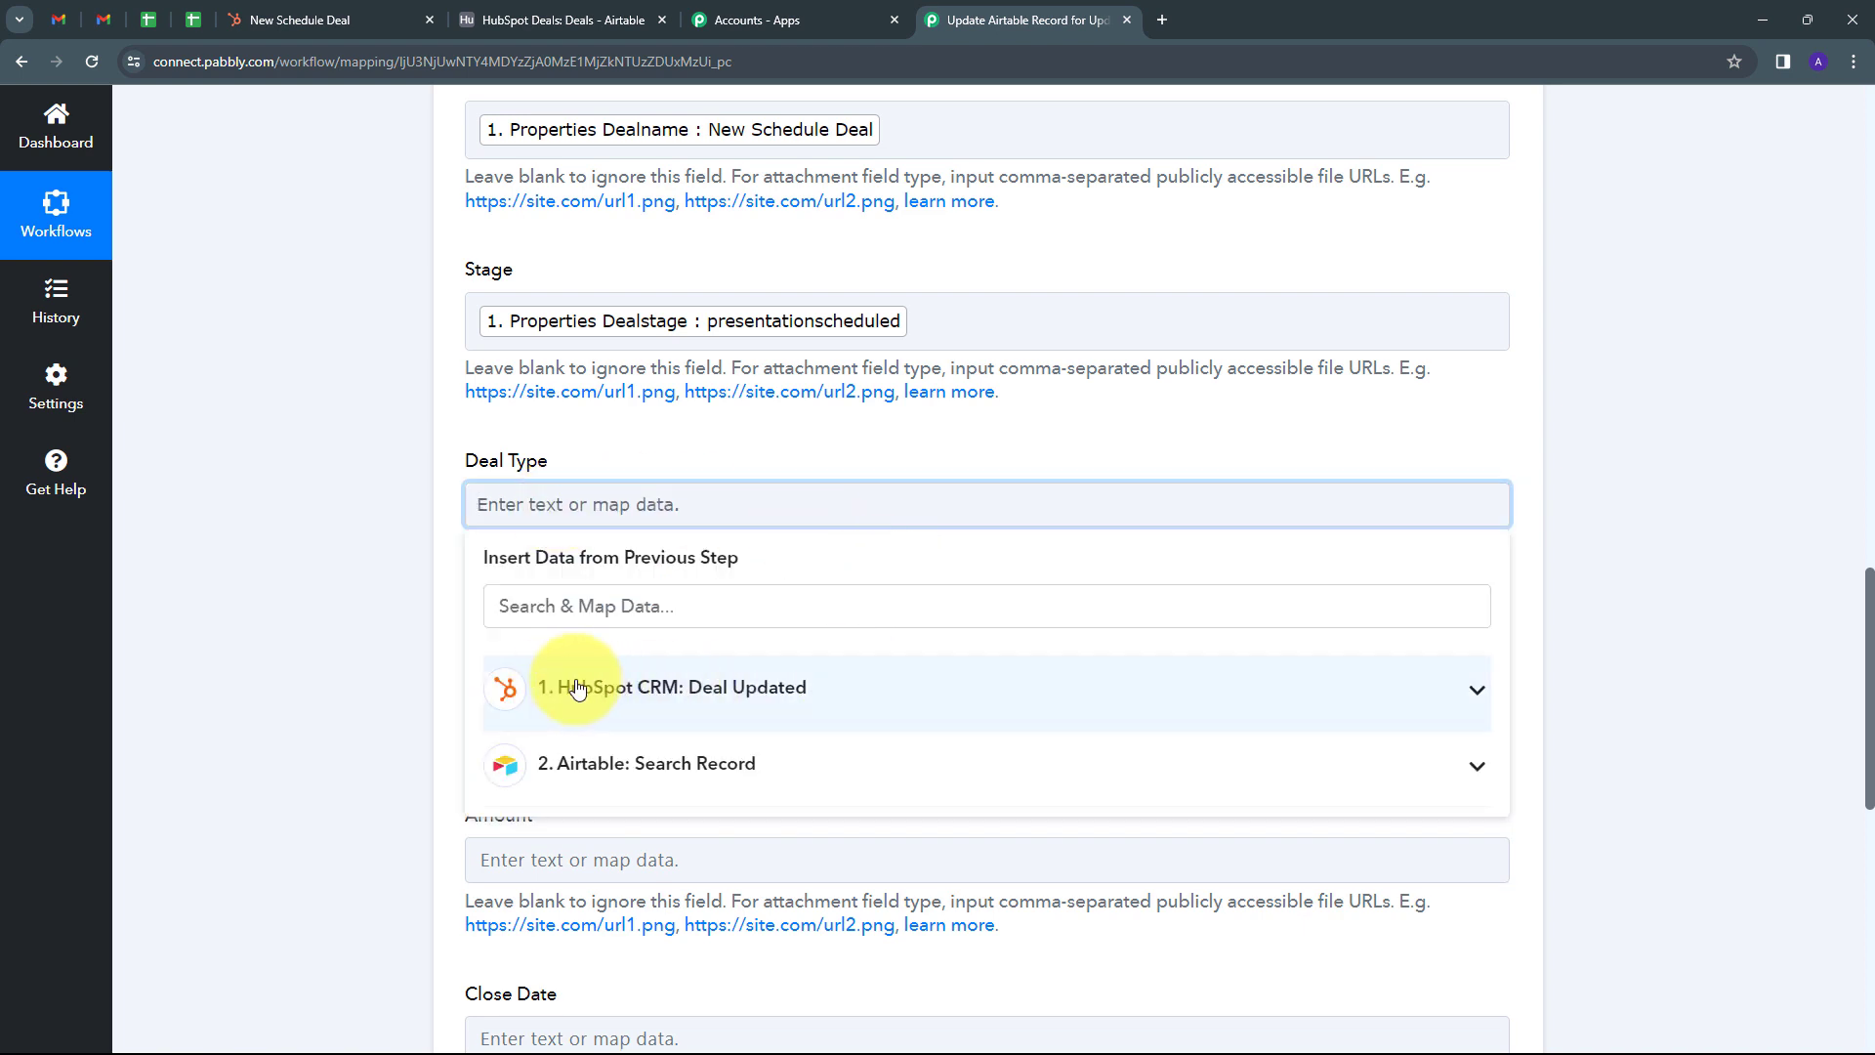
{"action": "left_click", "coordinate": [713, 695]}
{"action": "scroll", "coordinate": [713, 700], "scroll_direction": "down", "scroll_amount": 2}
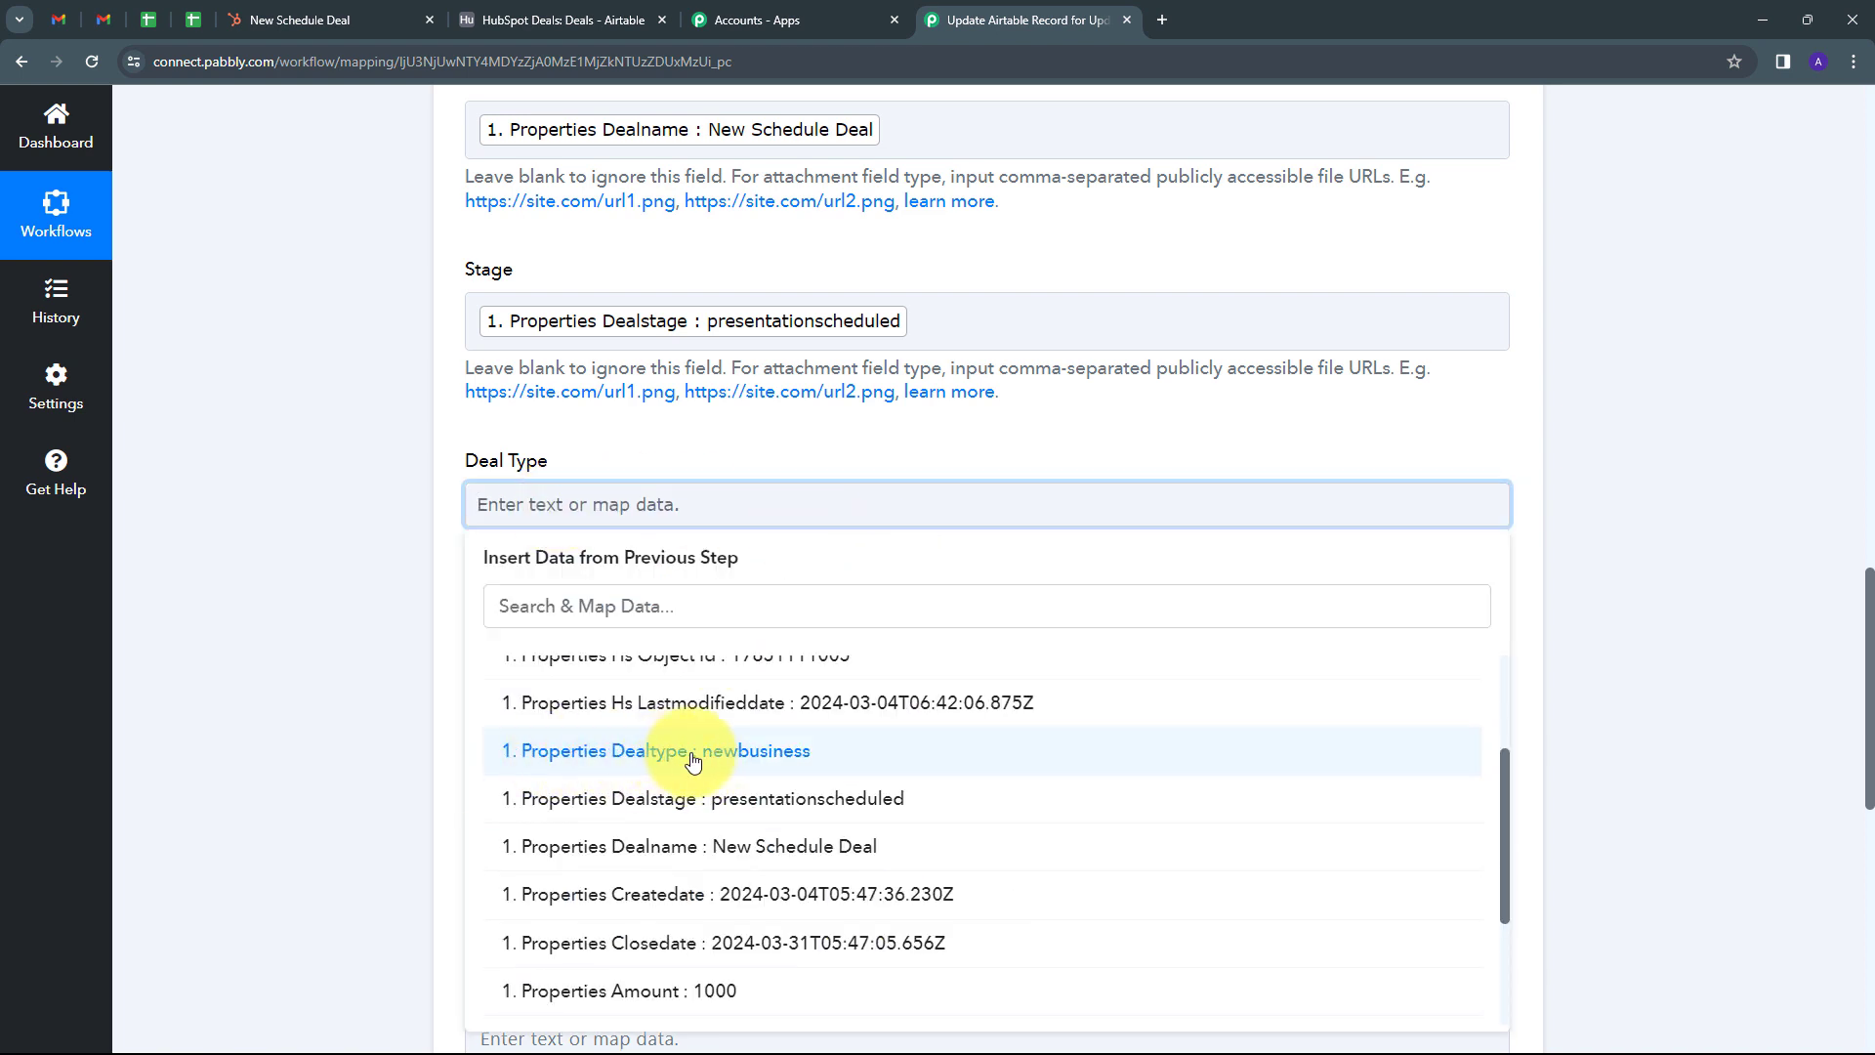
{"action": "left_click", "coordinate": [784, 753]}
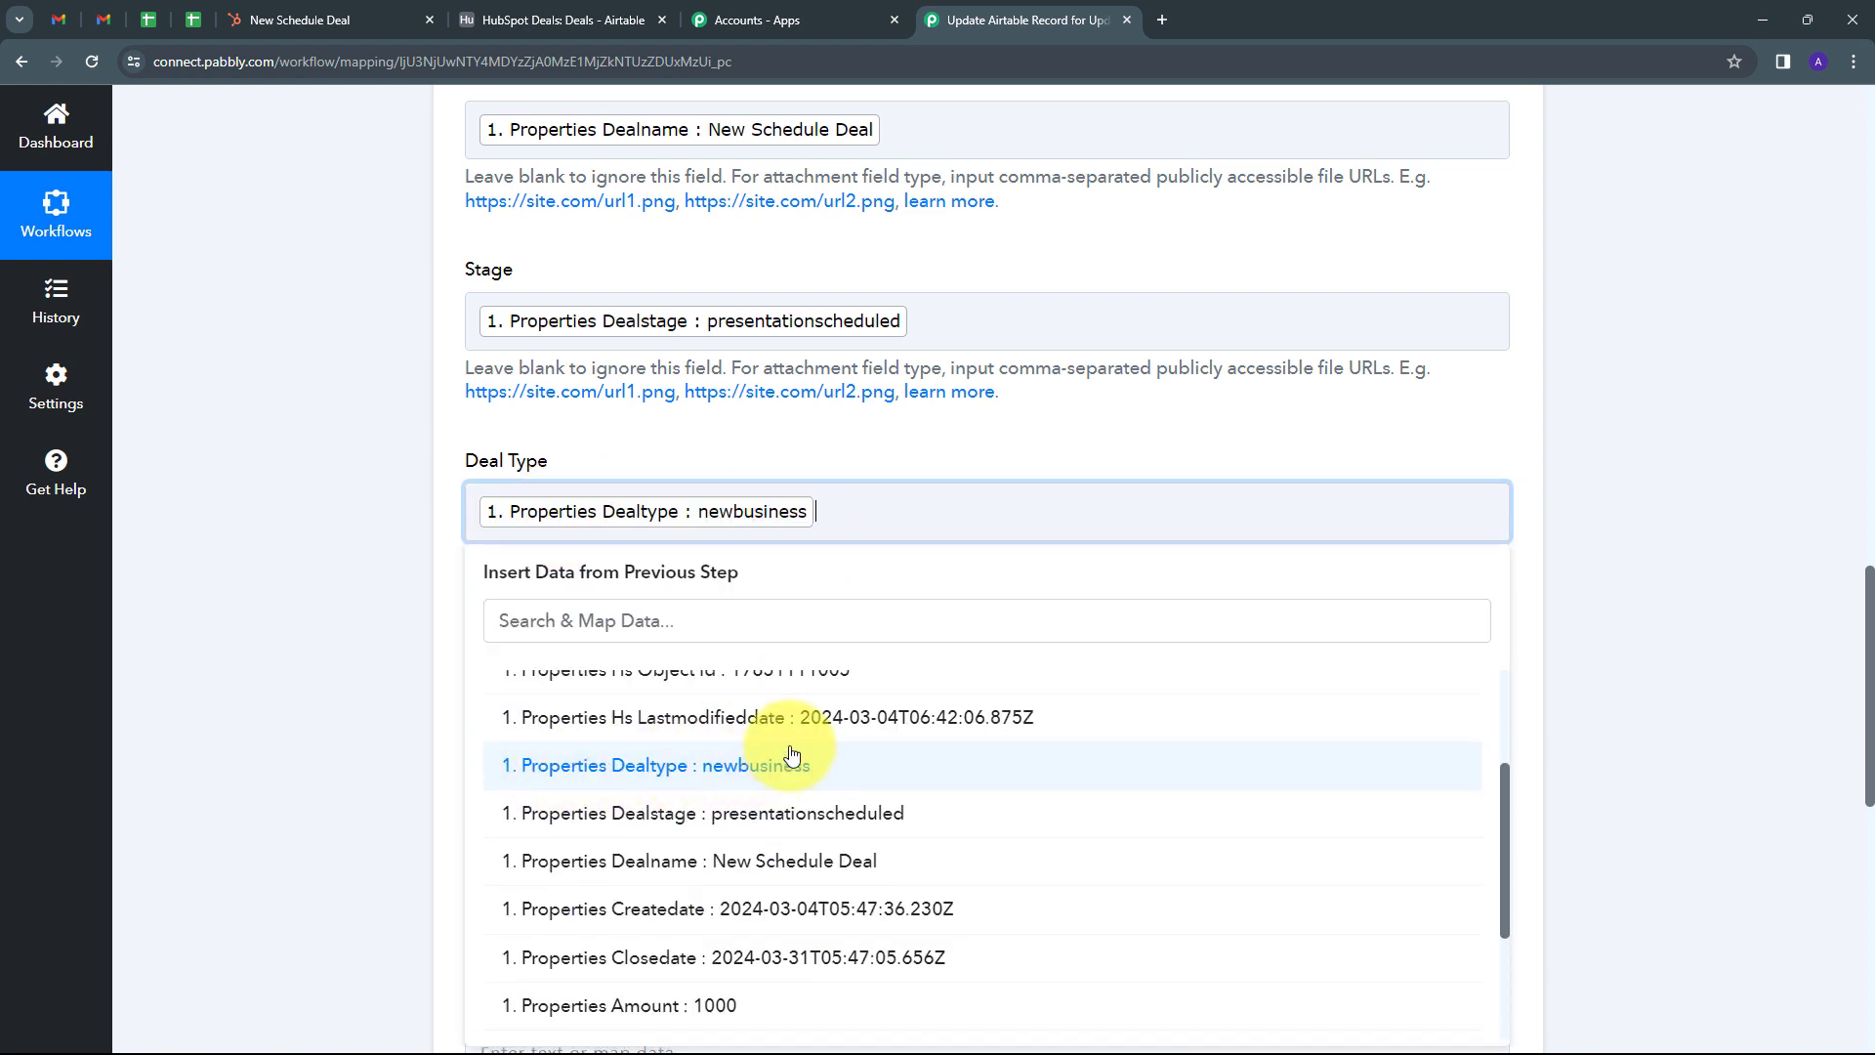
Step: Map the Priority field to Properties Hs Priority from the HubSpot CRM Deal Updated step
{"action": "scroll", "coordinate": [523, 520], "scroll_direction": "down", "scroll_amount": 2}
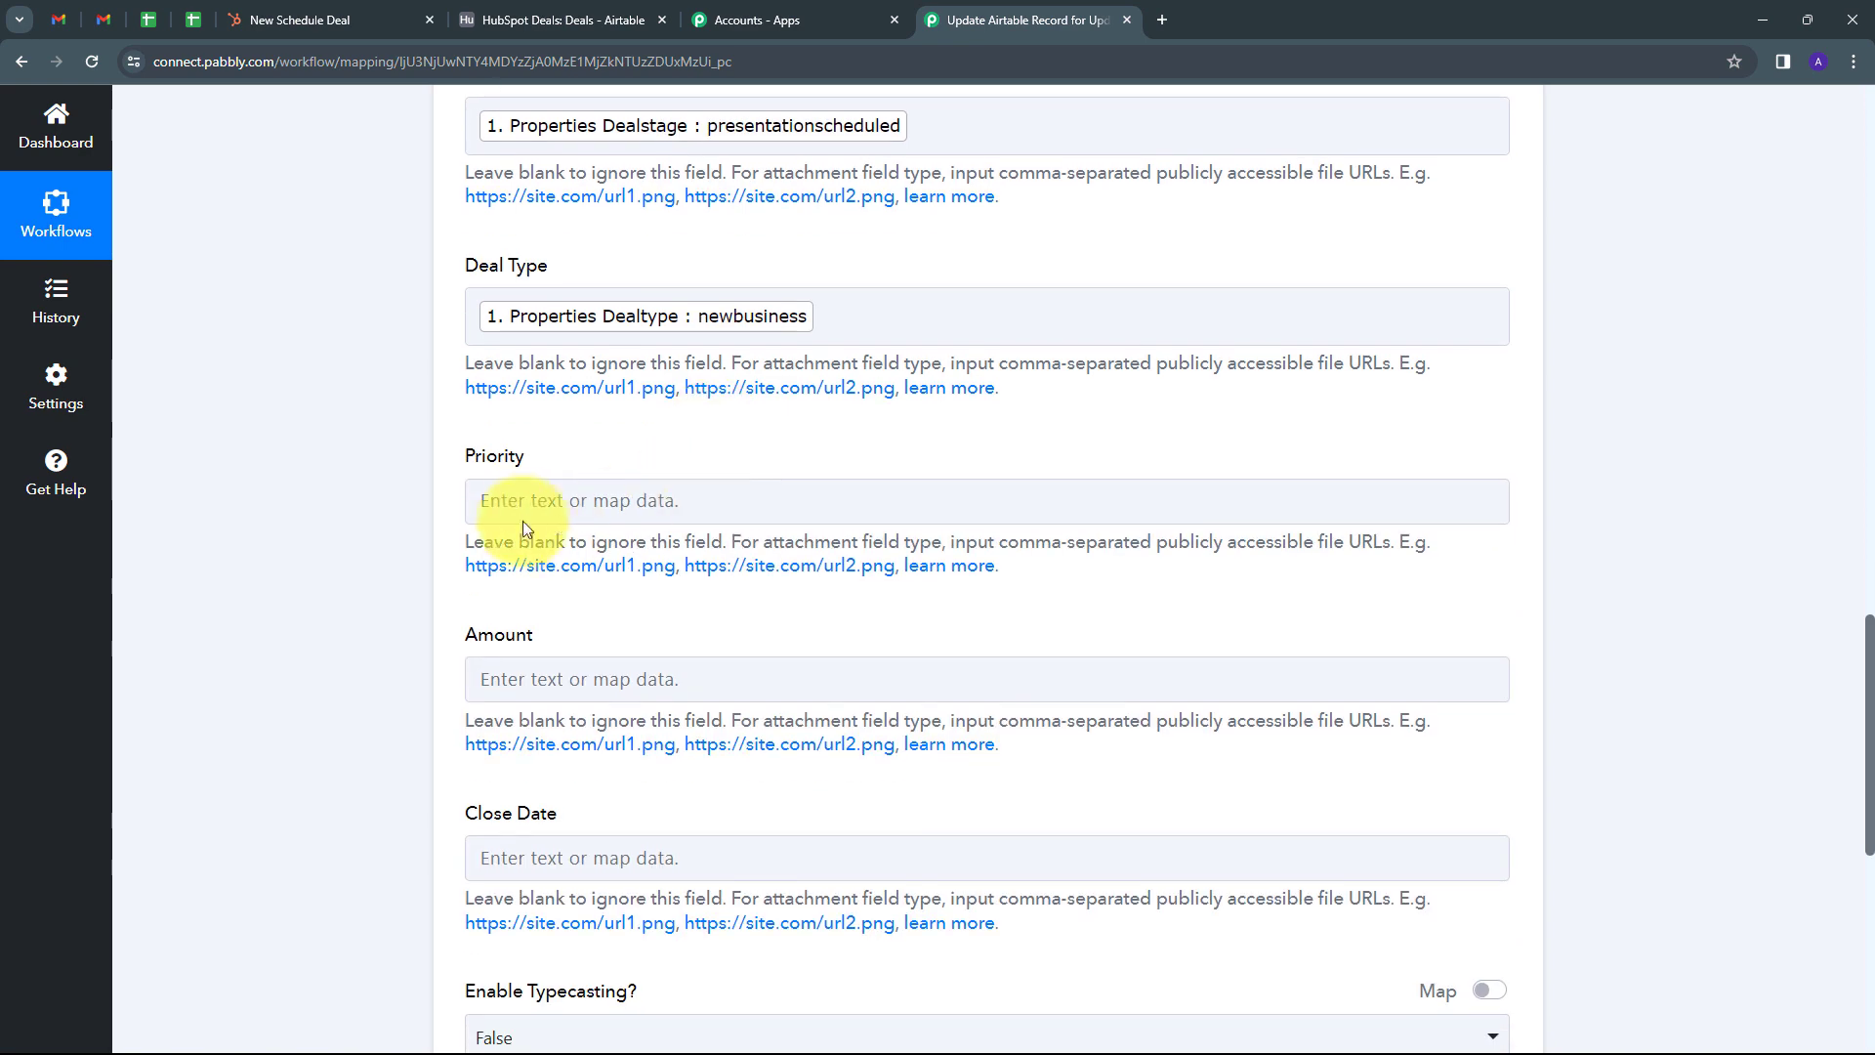
{"action": "left_click", "coordinate": [606, 498]}
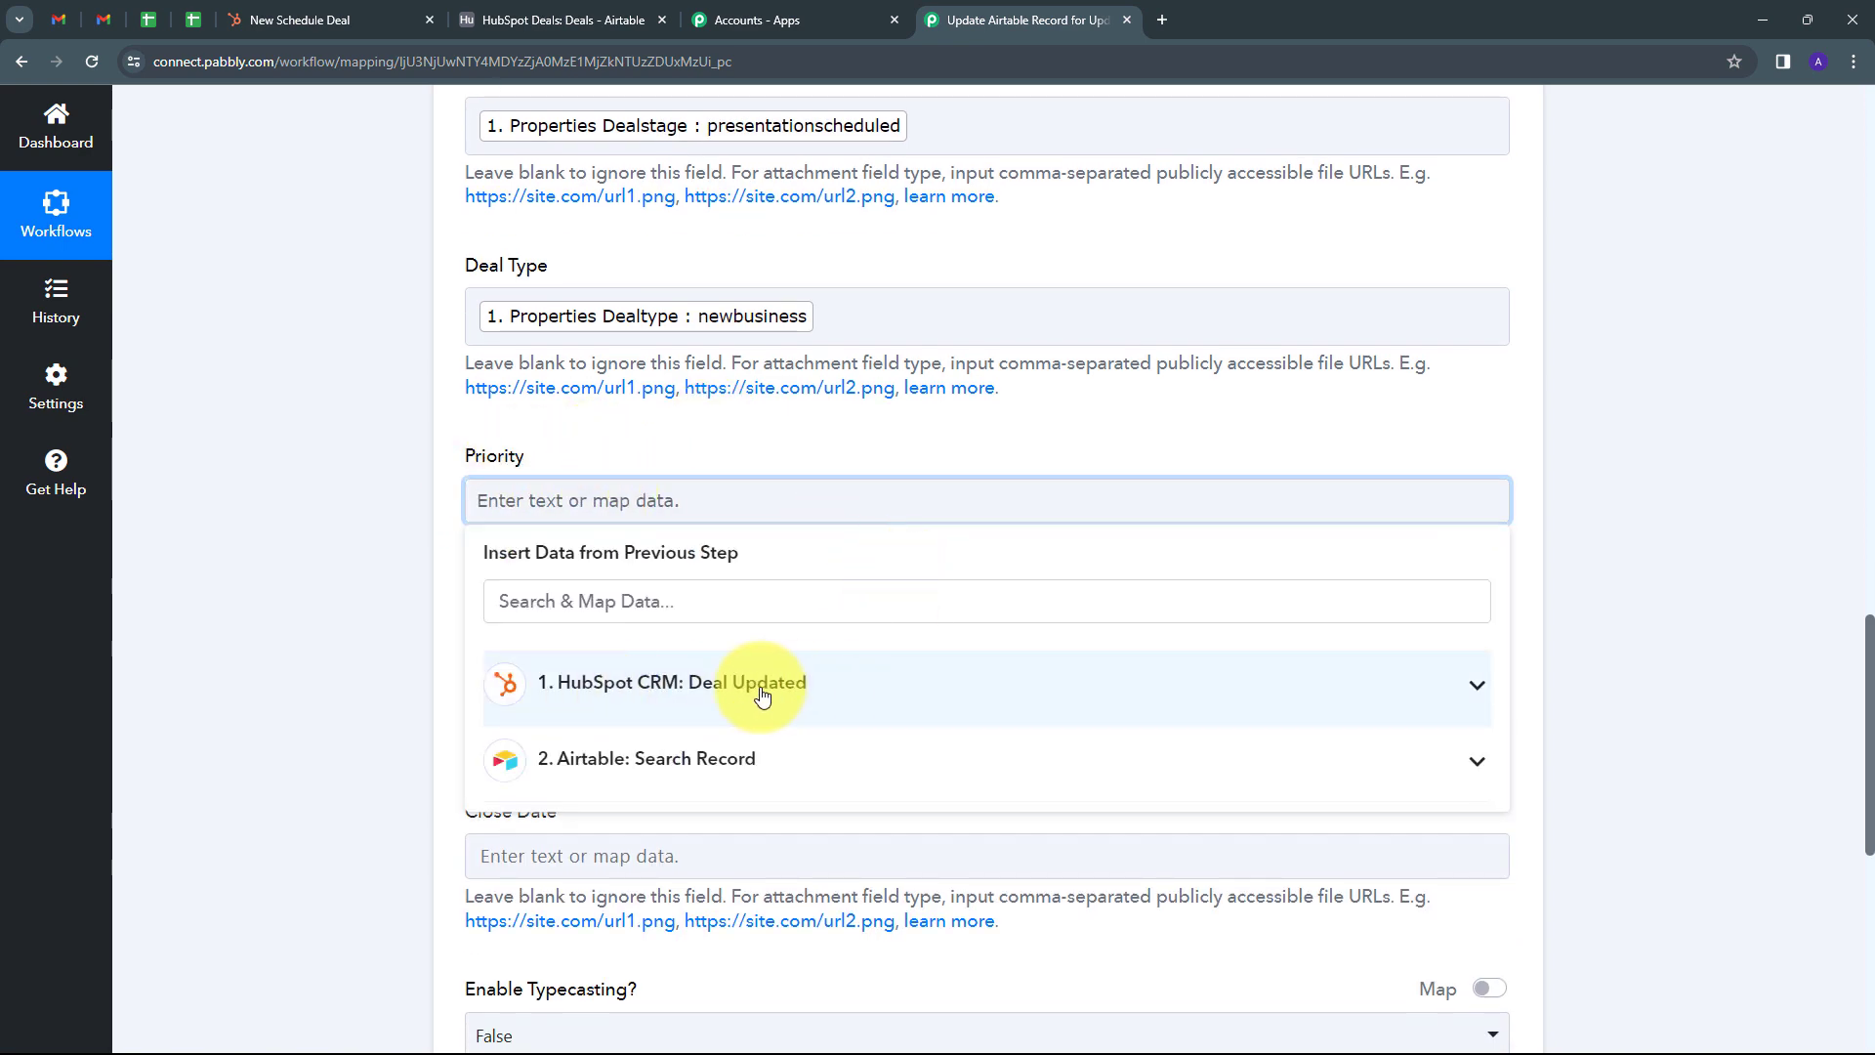
{"action": "left_click", "coordinate": [772, 681]}
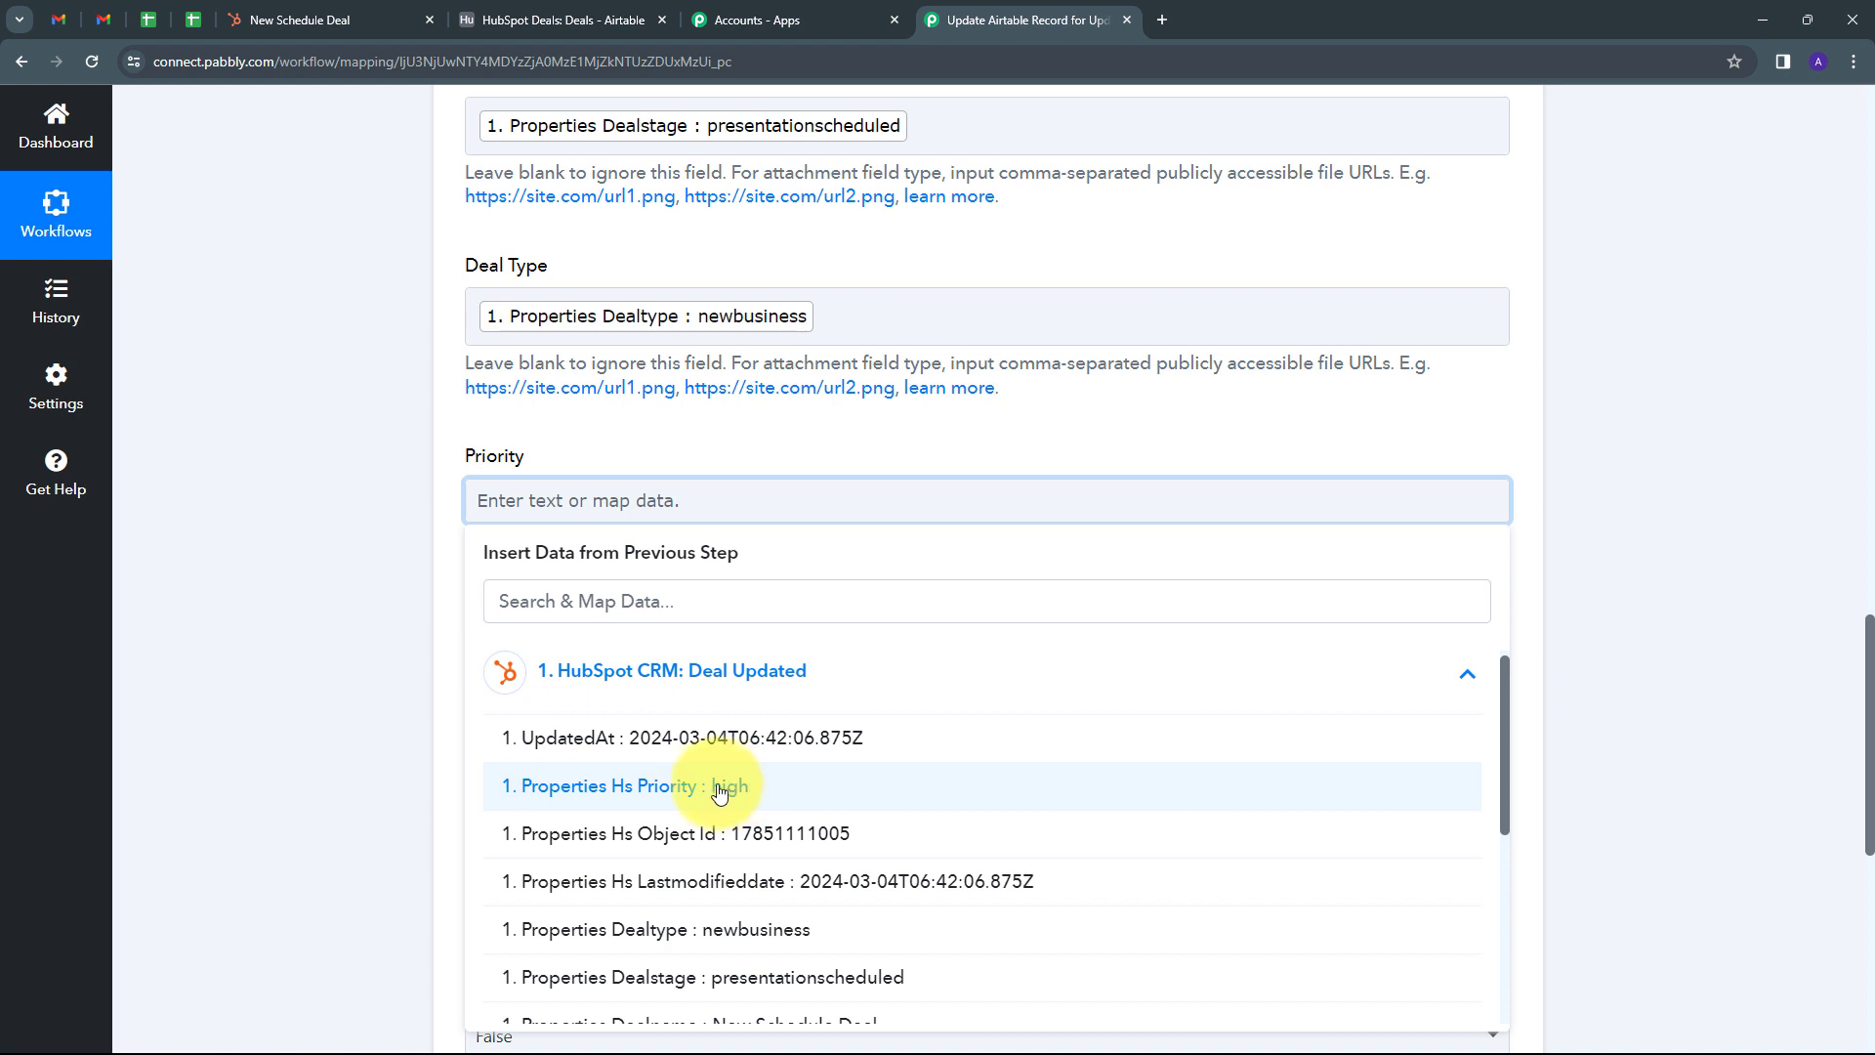
{"action": "left_click", "coordinate": [734, 789]}
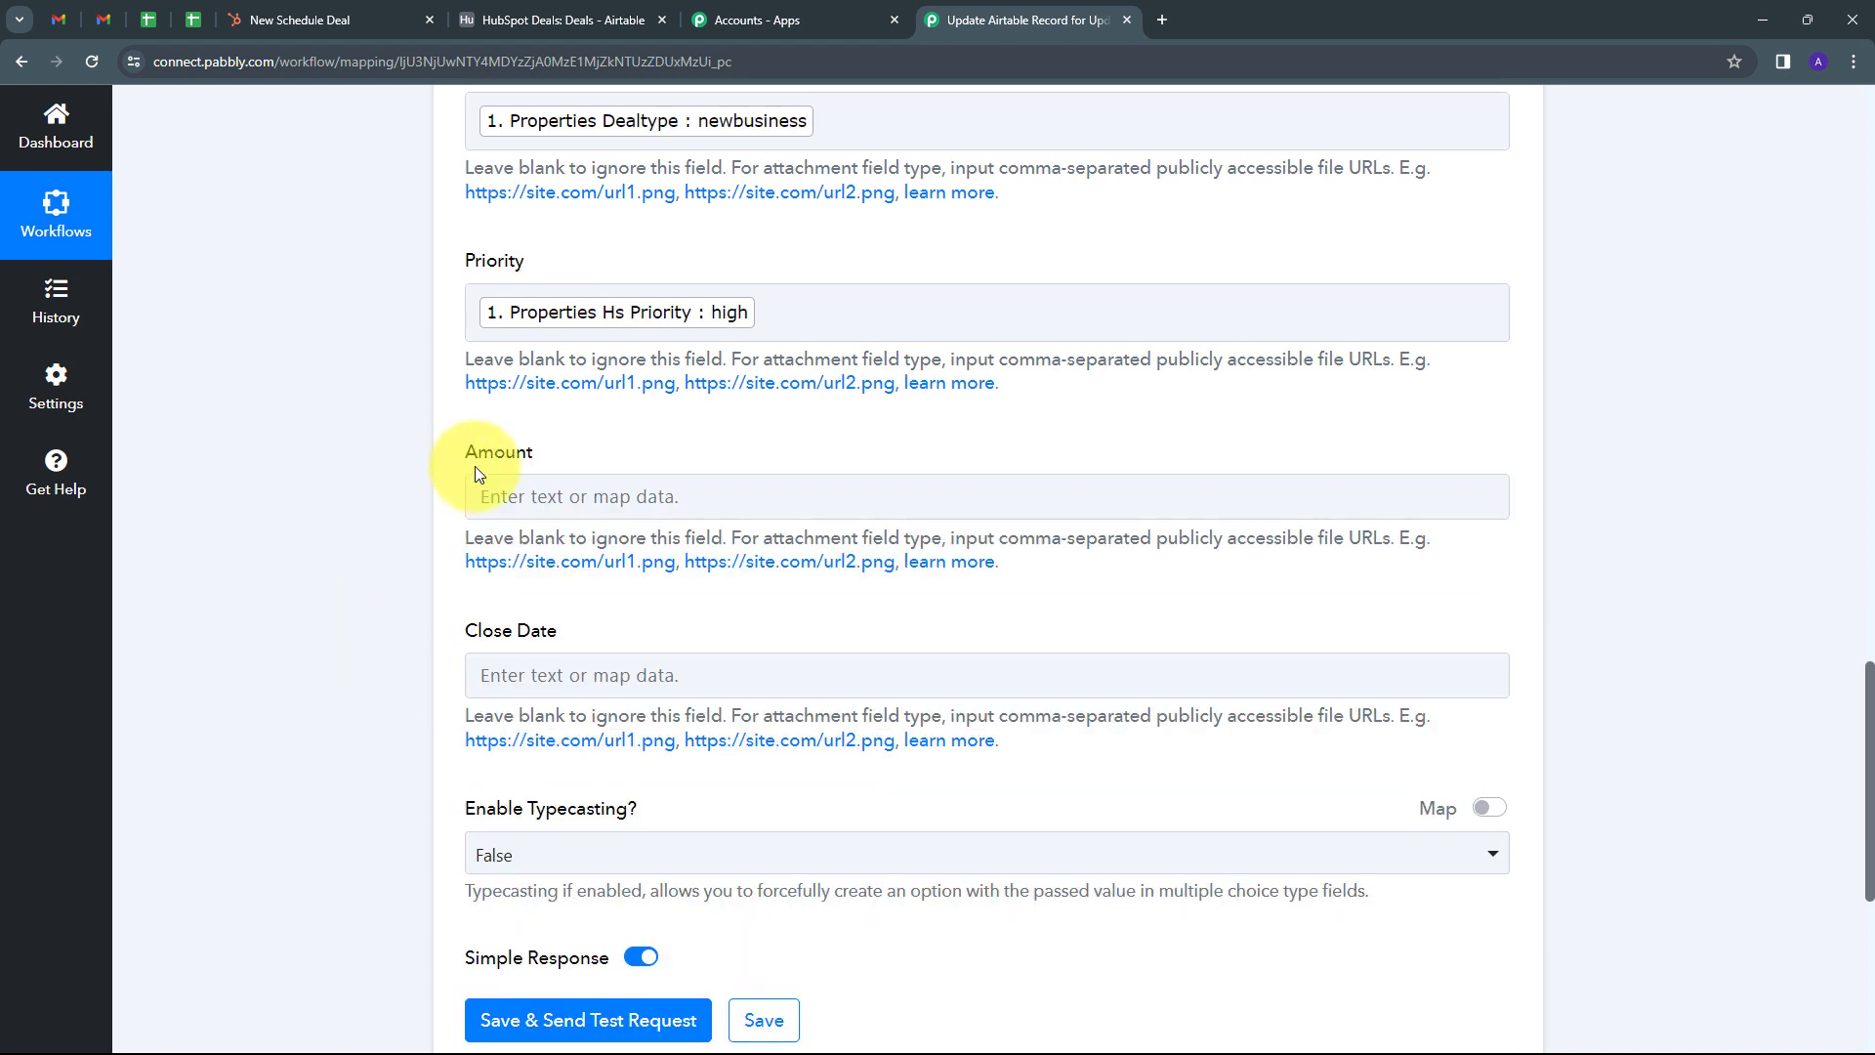
Step: Map the Amount field to Properties Amount from the HubSpot CRM Deal Updated step
{"action": "left_click", "coordinate": [591, 500]}
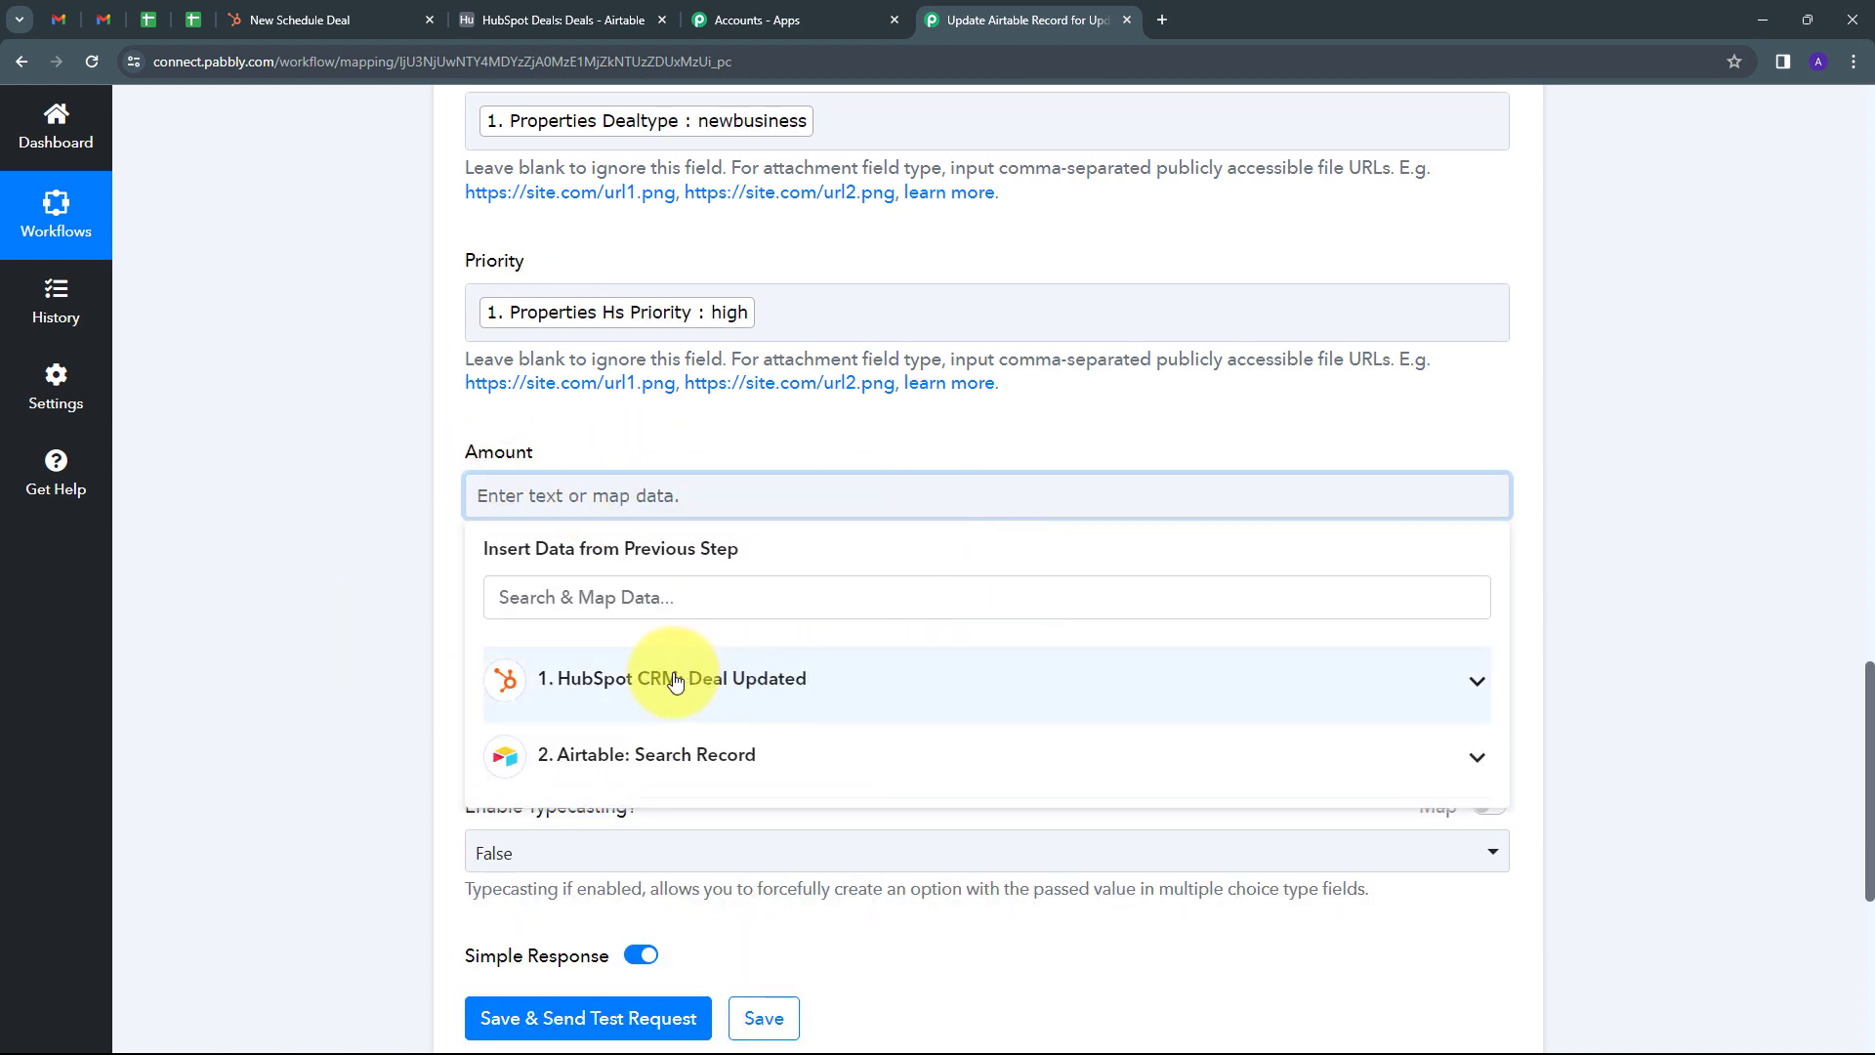
{"action": "left_click", "coordinate": [750, 683]}
{"action": "scroll", "coordinate": [957, 708], "scroll_direction": "down", "scroll_amount": 5}
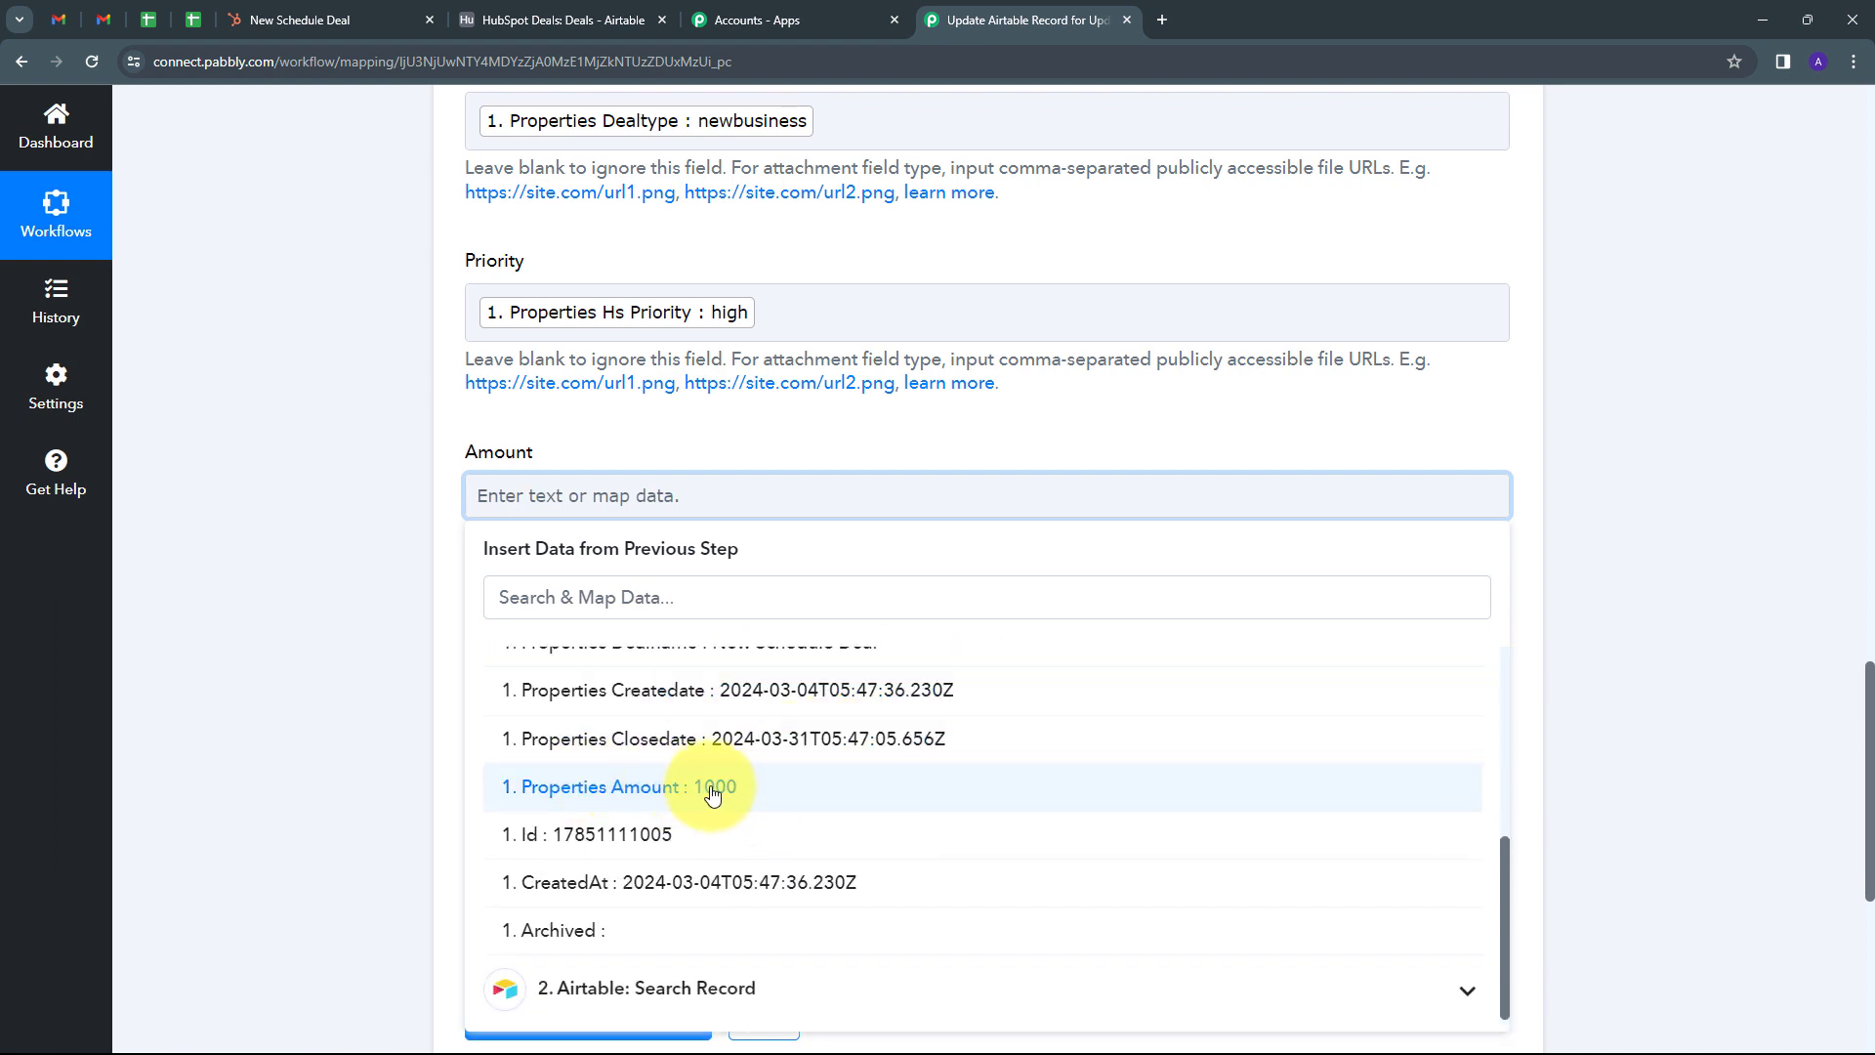
{"action": "left_click", "coordinate": [733, 794]}
{"action": "left_click", "coordinate": [440, 605]}
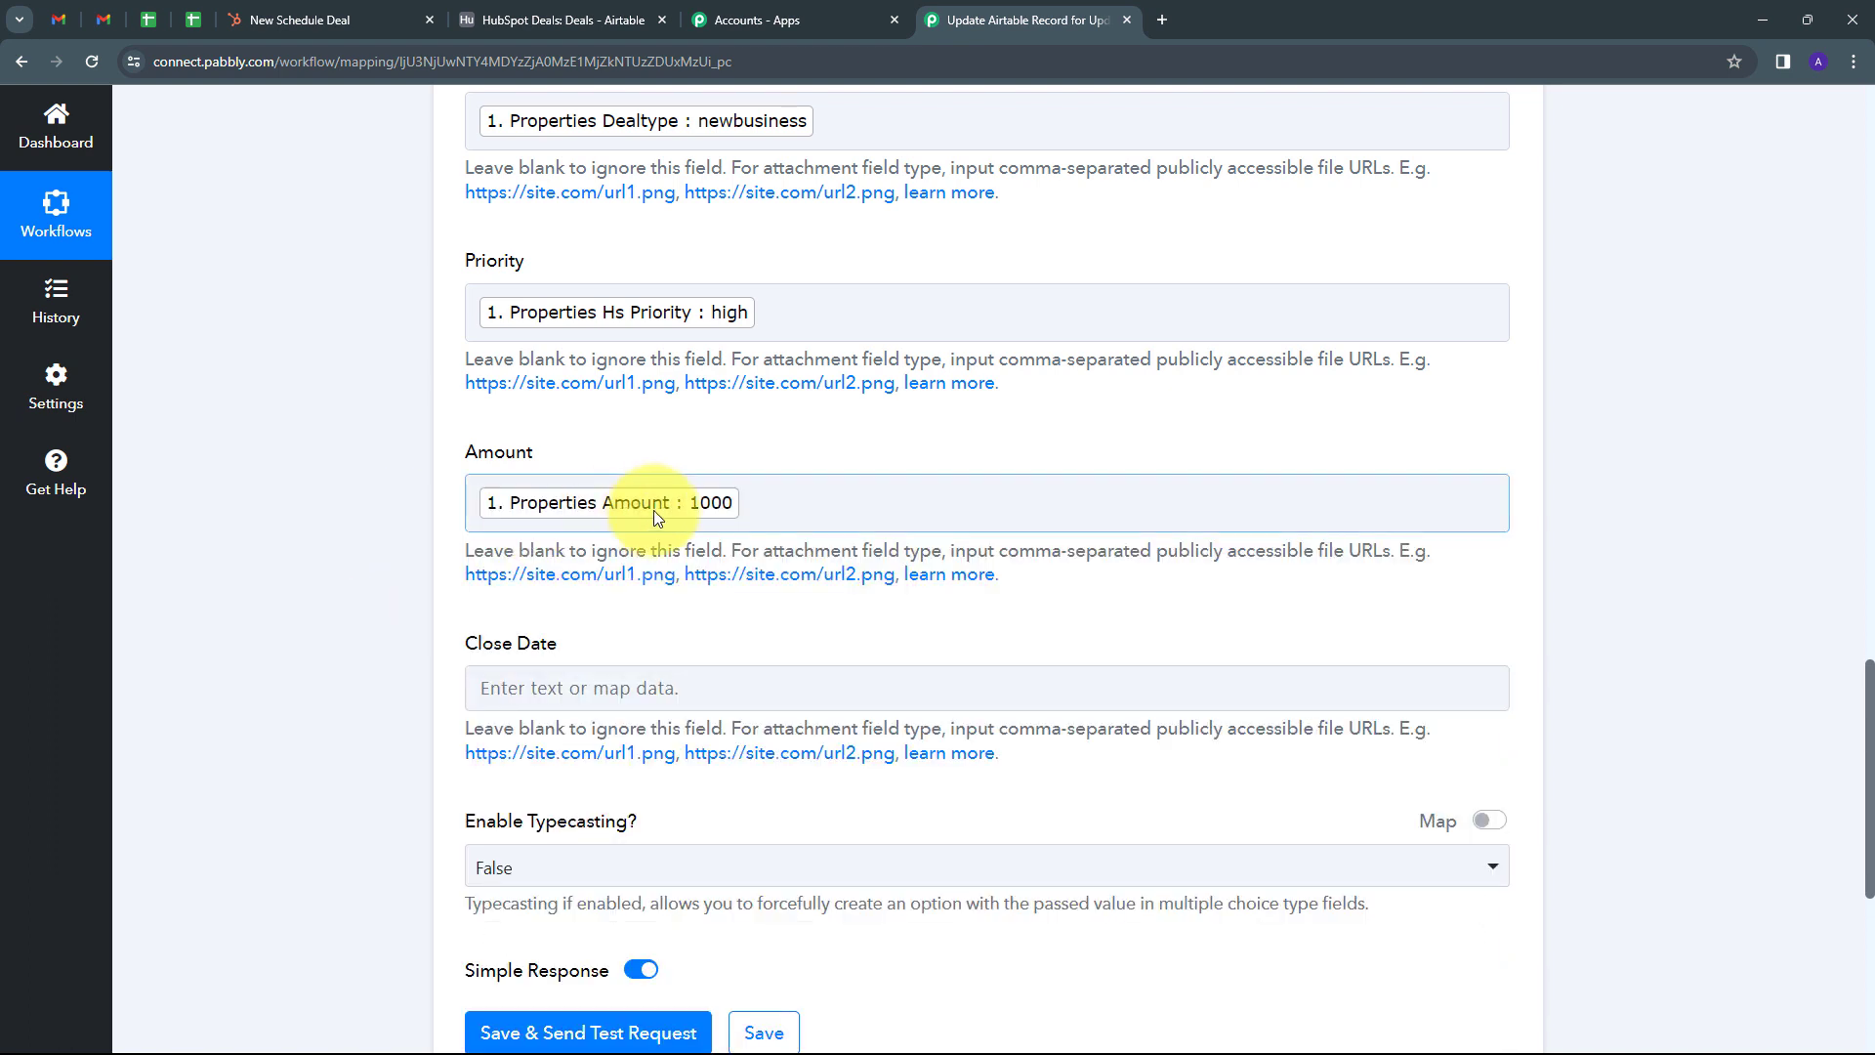
Step: Map the Close Date field to Properties Closedate from the HubSpot CRM Deal Updated step
{"action": "scroll", "coordinate": [586, 527], "scroll_direction": "down", "scroll_amount": 2}
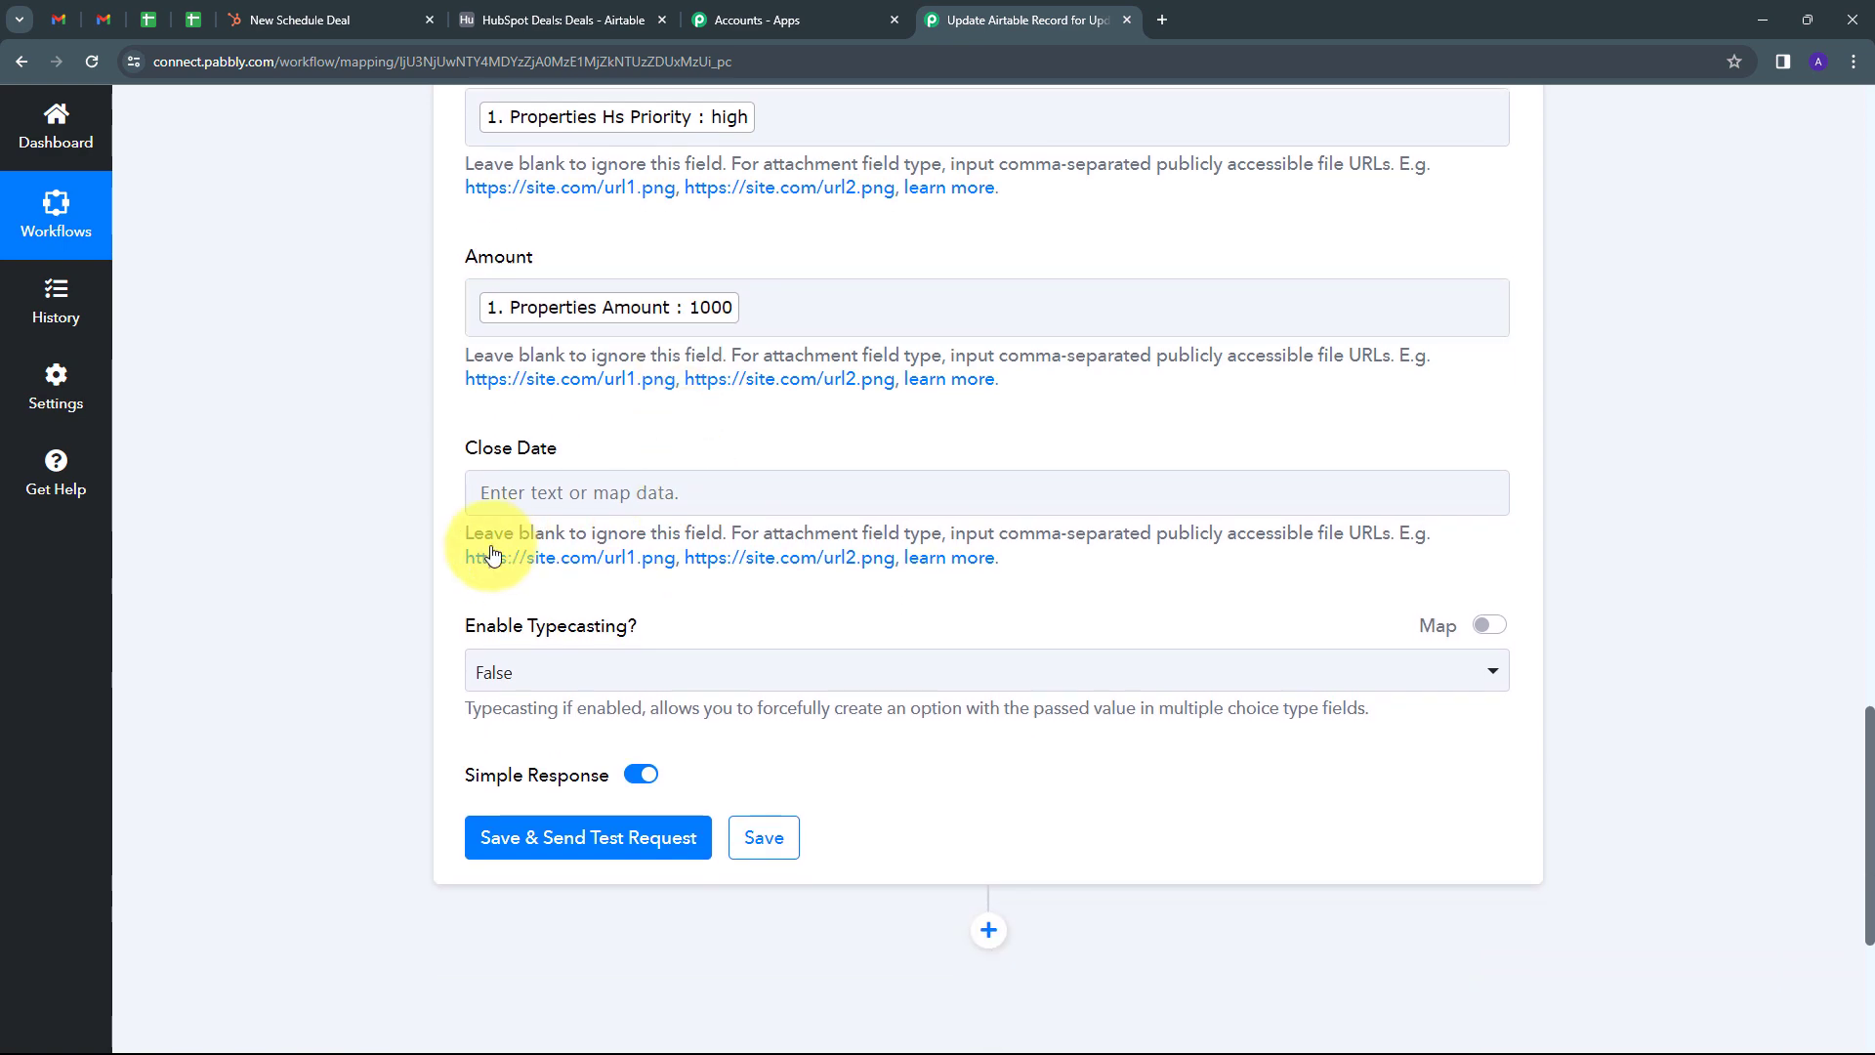
{"action": "left_click", "coordinate": [578, 496]}
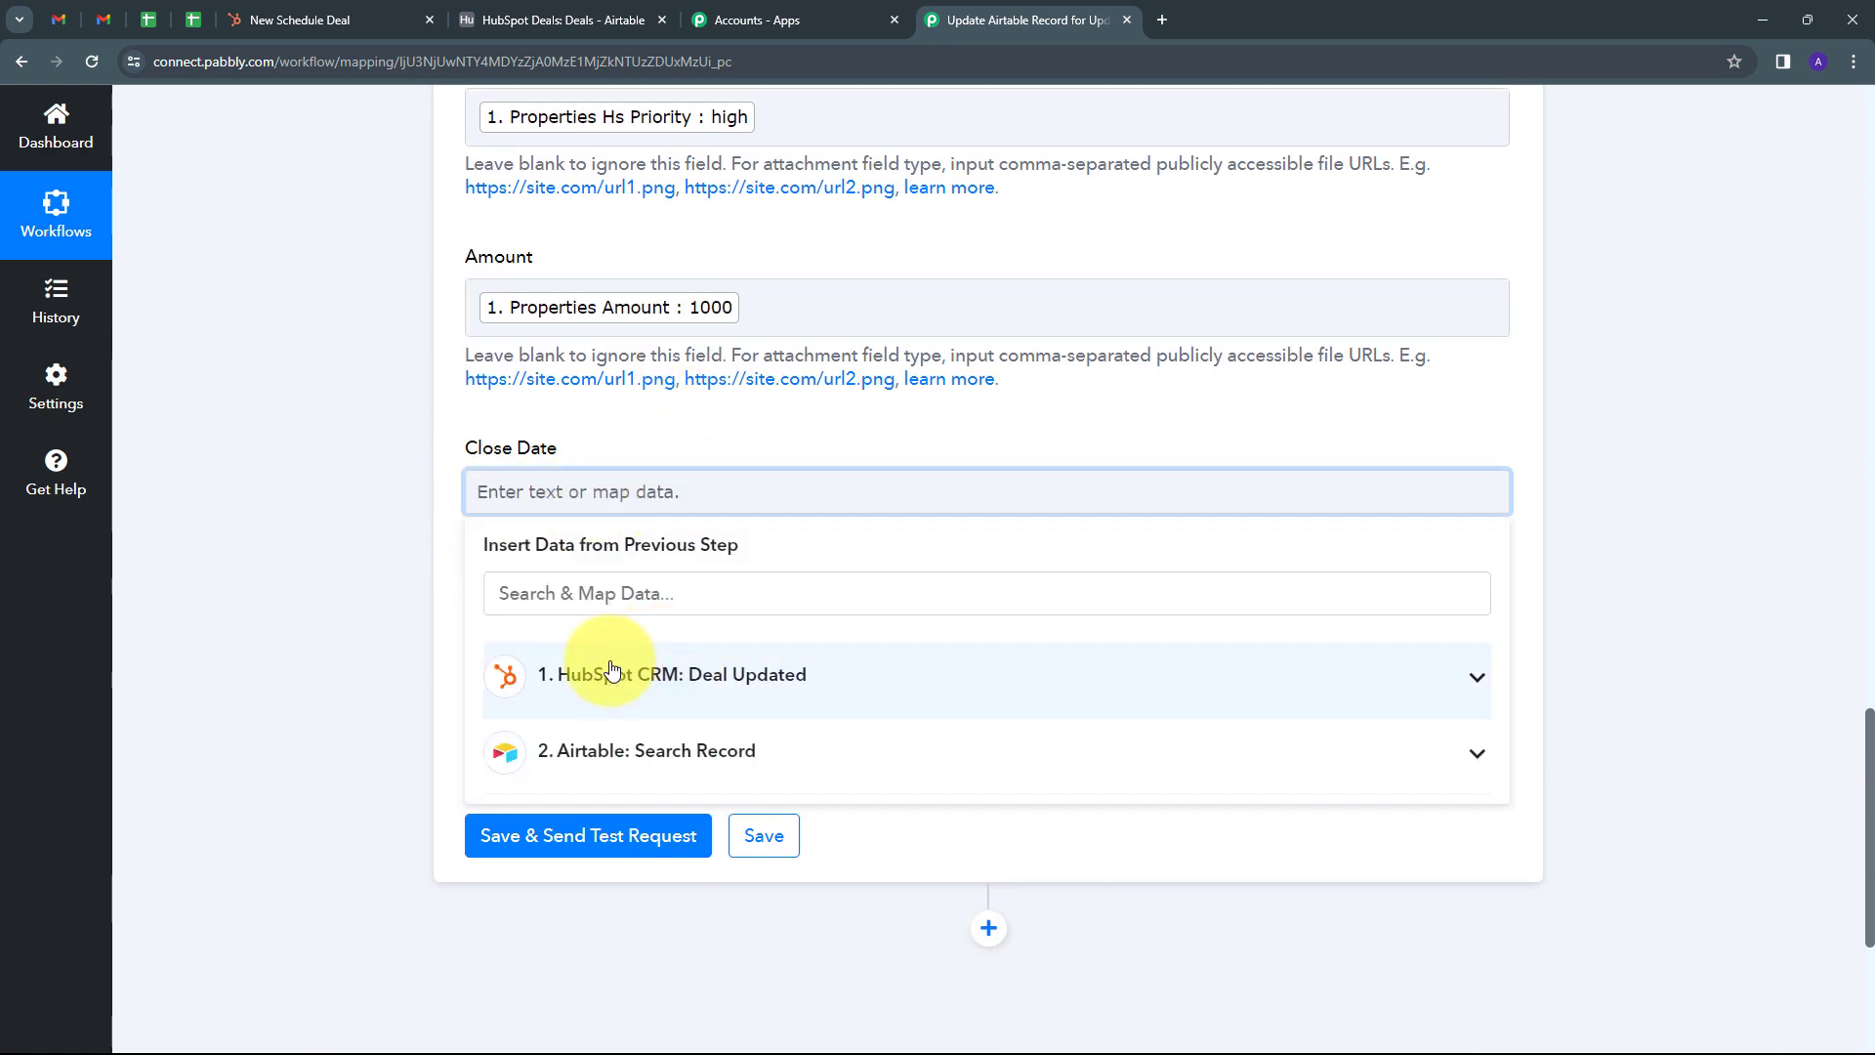
{"action": "left_click", "coordinate": [766, 673]}
{"action": "scroll", "coordinate": [742, 762], "scroll_direction": "down", "scroll_amount": 3}
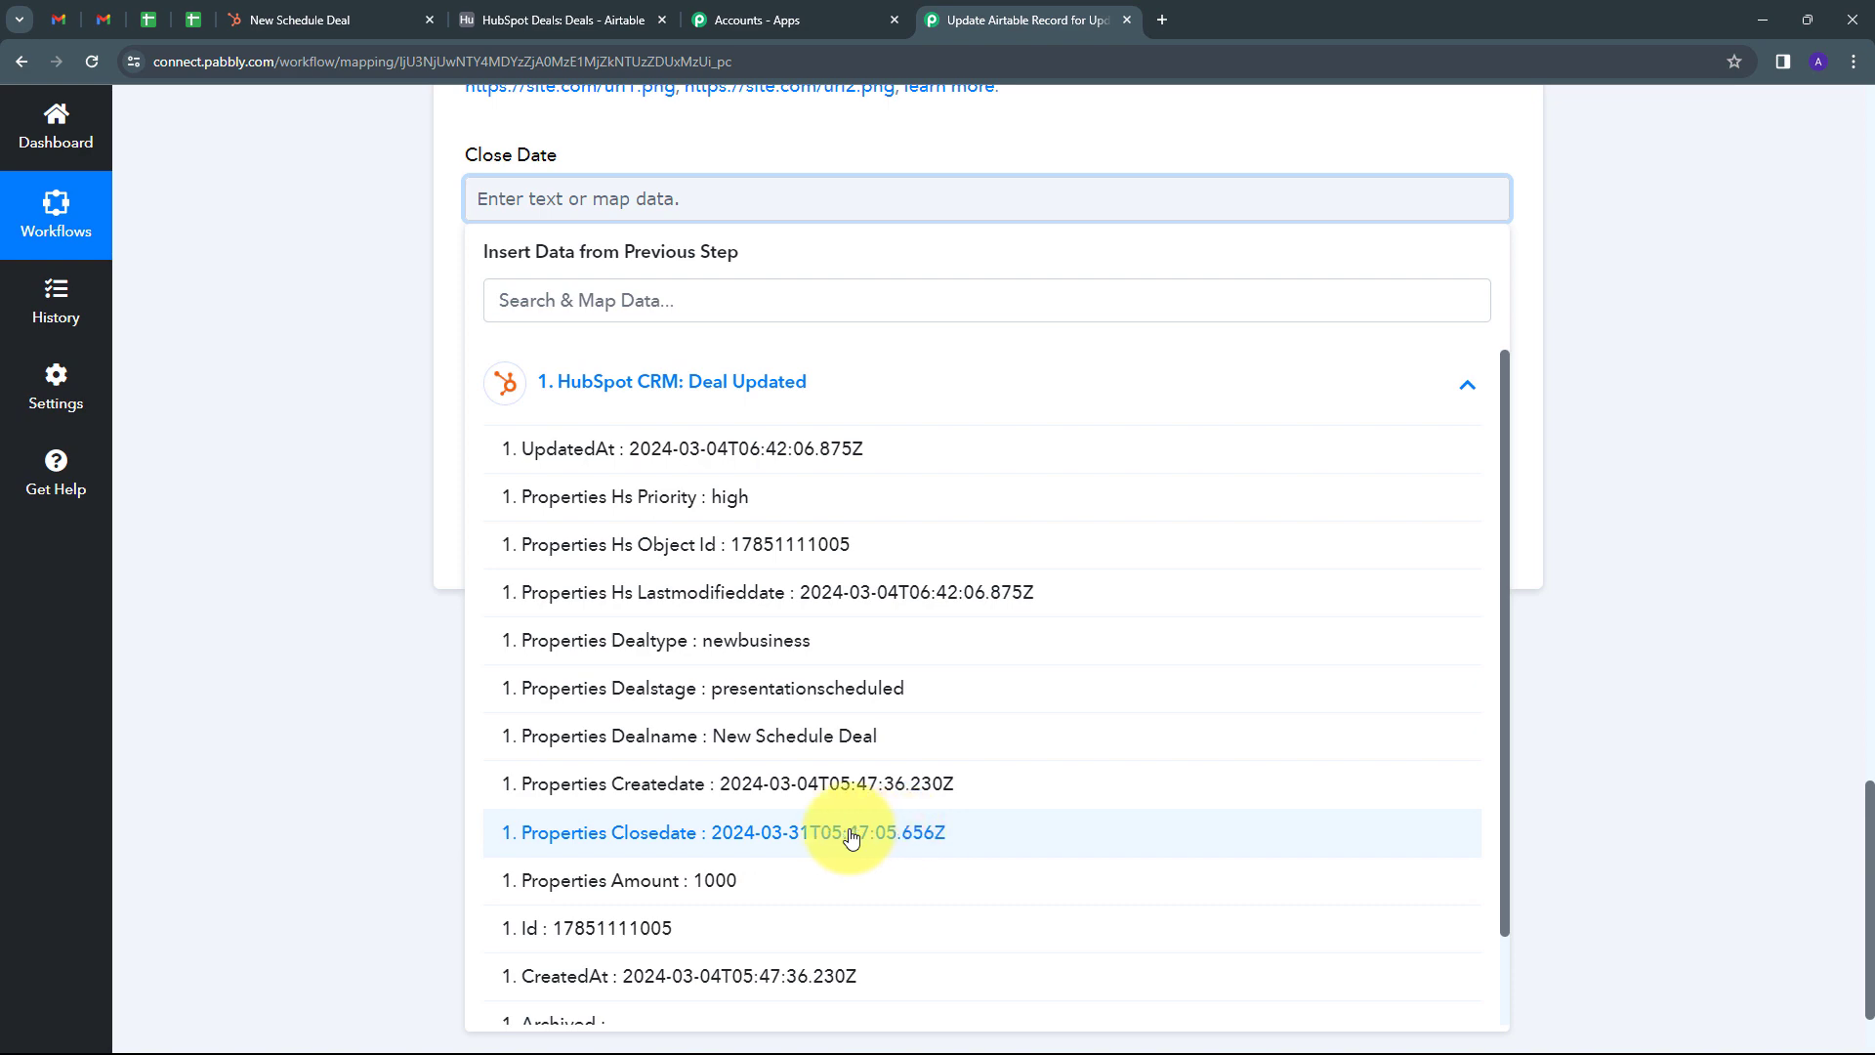
{"action": "left_click", "coordinate": [784, 838]}
Step: Review the mapped fields of the Update Record action and the existing records in the Airtable Deals table
{"action": "scroll", "coordinate": [769, 431], "scroll_direction": "up", "scroll_amount": 14}
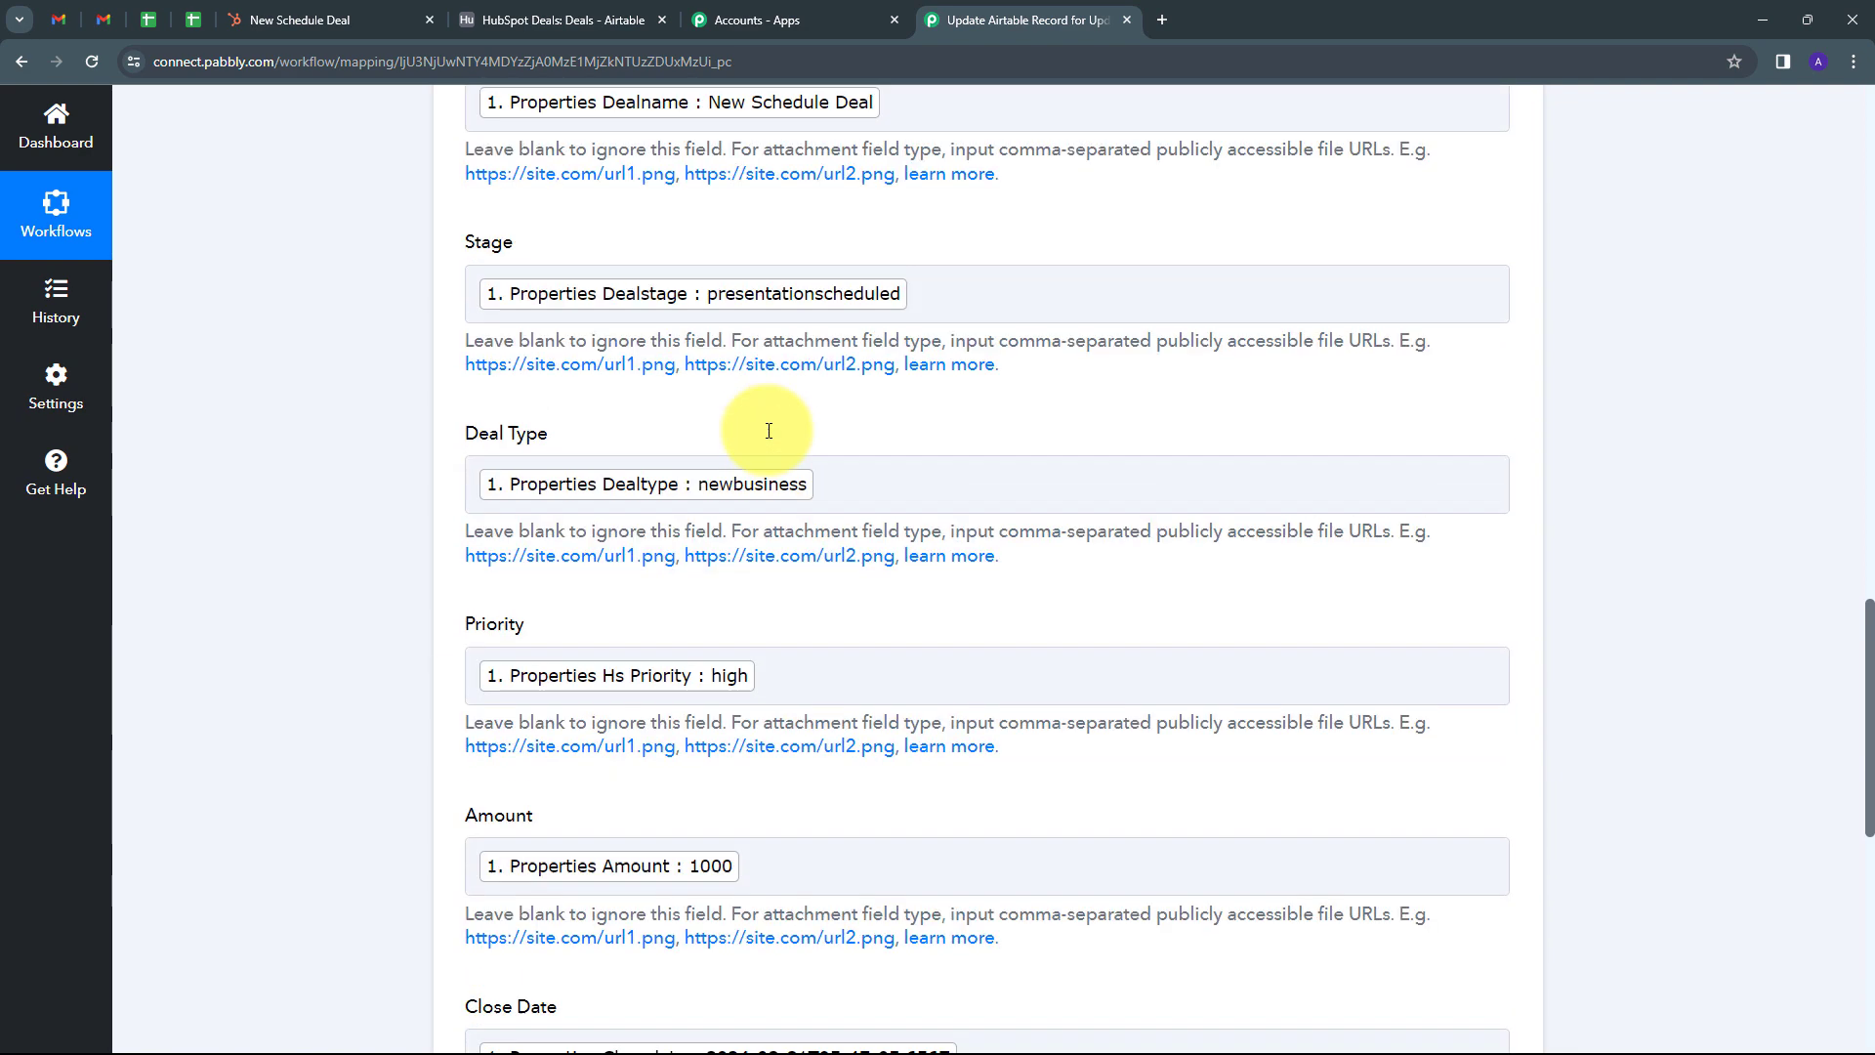
{"action": "scroll", "coordinate": [769, 430], "scroll_direction": "up", "scroll_amount": 2}
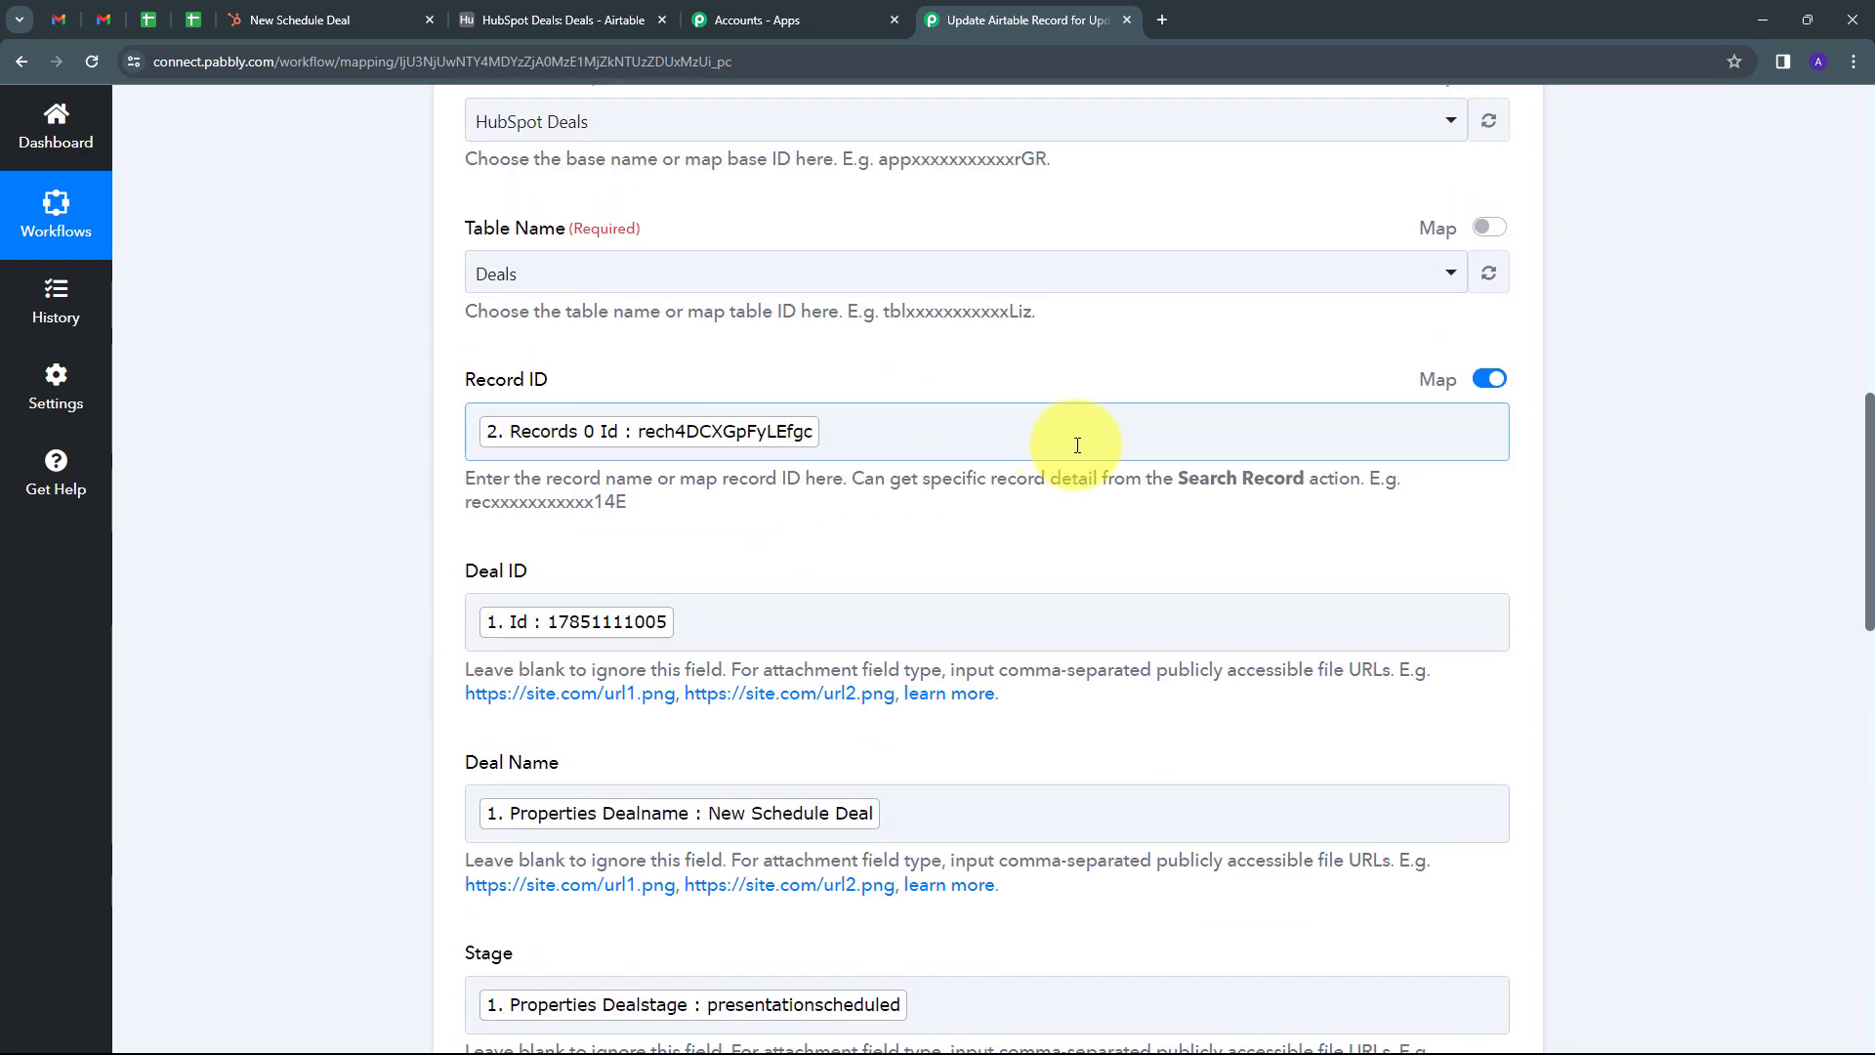
{"action": "left_click", "coordinate": [530, 4]}
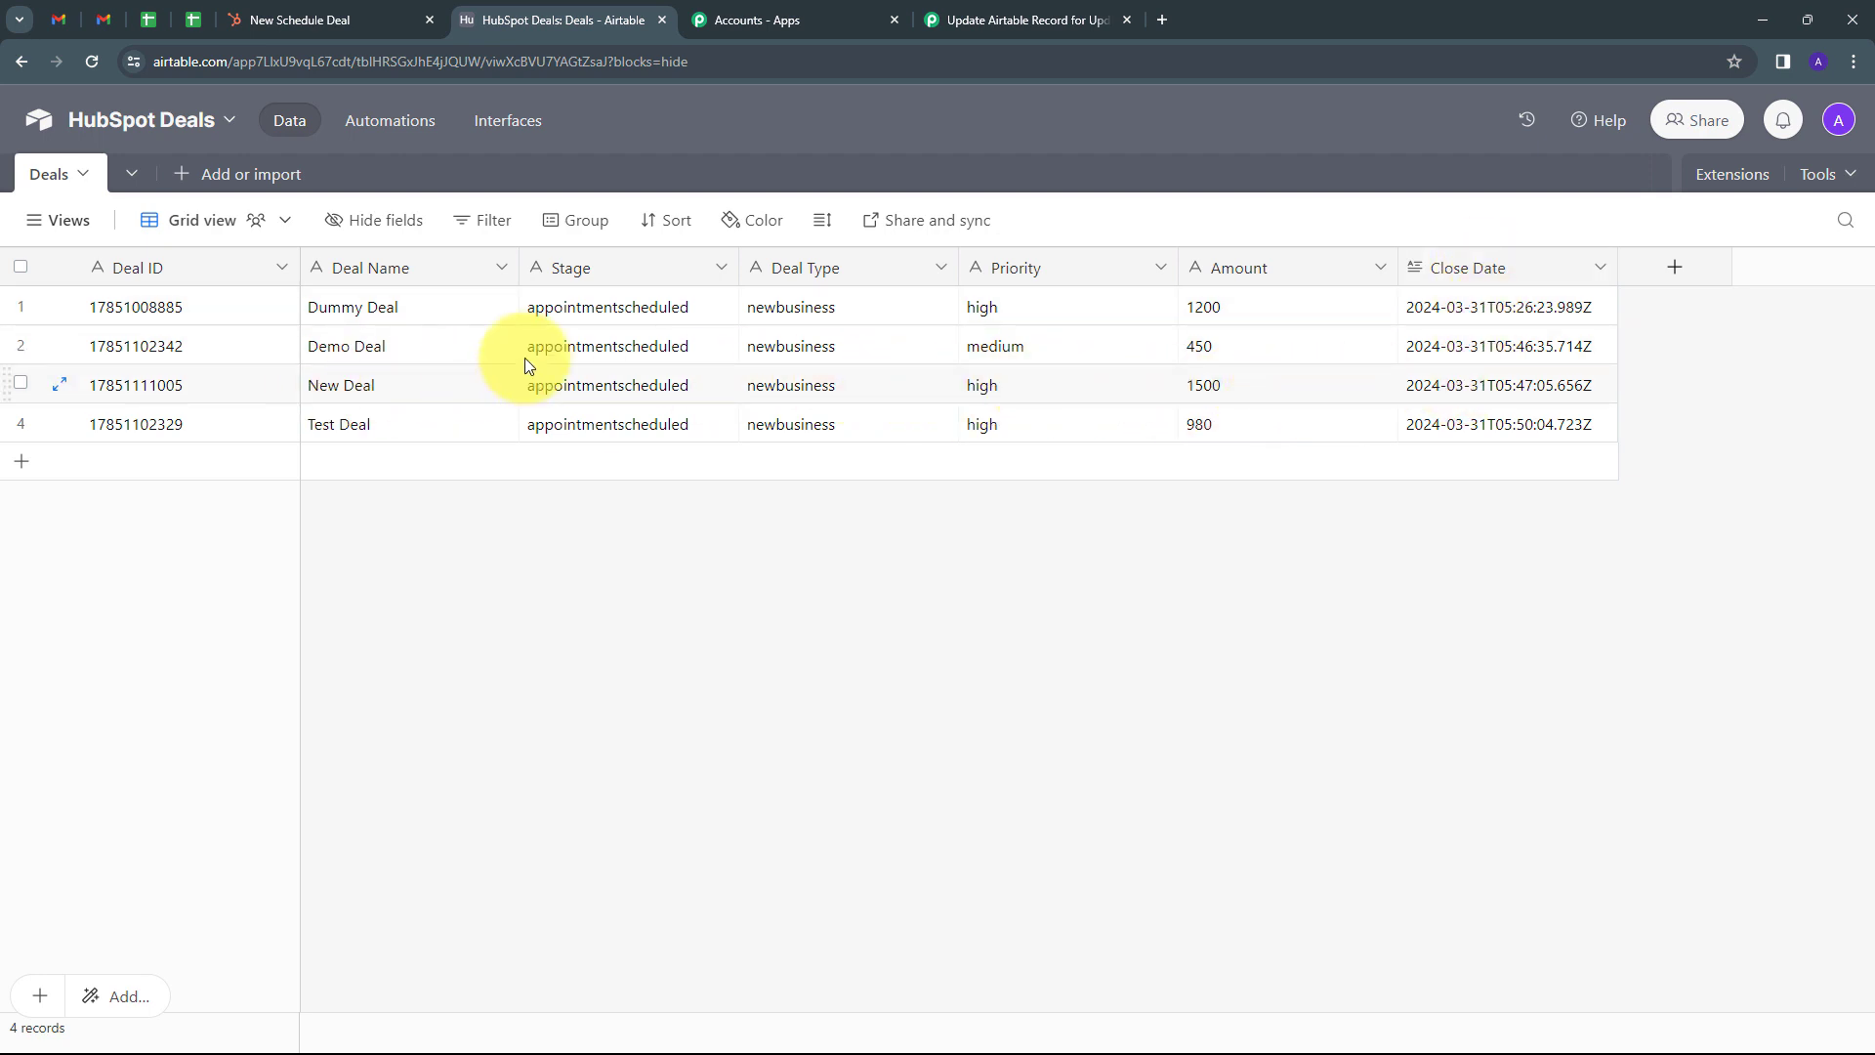
Step: Switch back to Pabbly Connect, save the Update Record action and send its test request
{"action": "left_click", "coordinate": [1016, 20]}
{"action": "scroll", "coordinate": [917, 410], "scroll_direction": "down", "scroll_amount": 4}
{"action": "scroll", "coordinate": [922, 422], "scroll_direction": "down", "scroll_amount": 10}
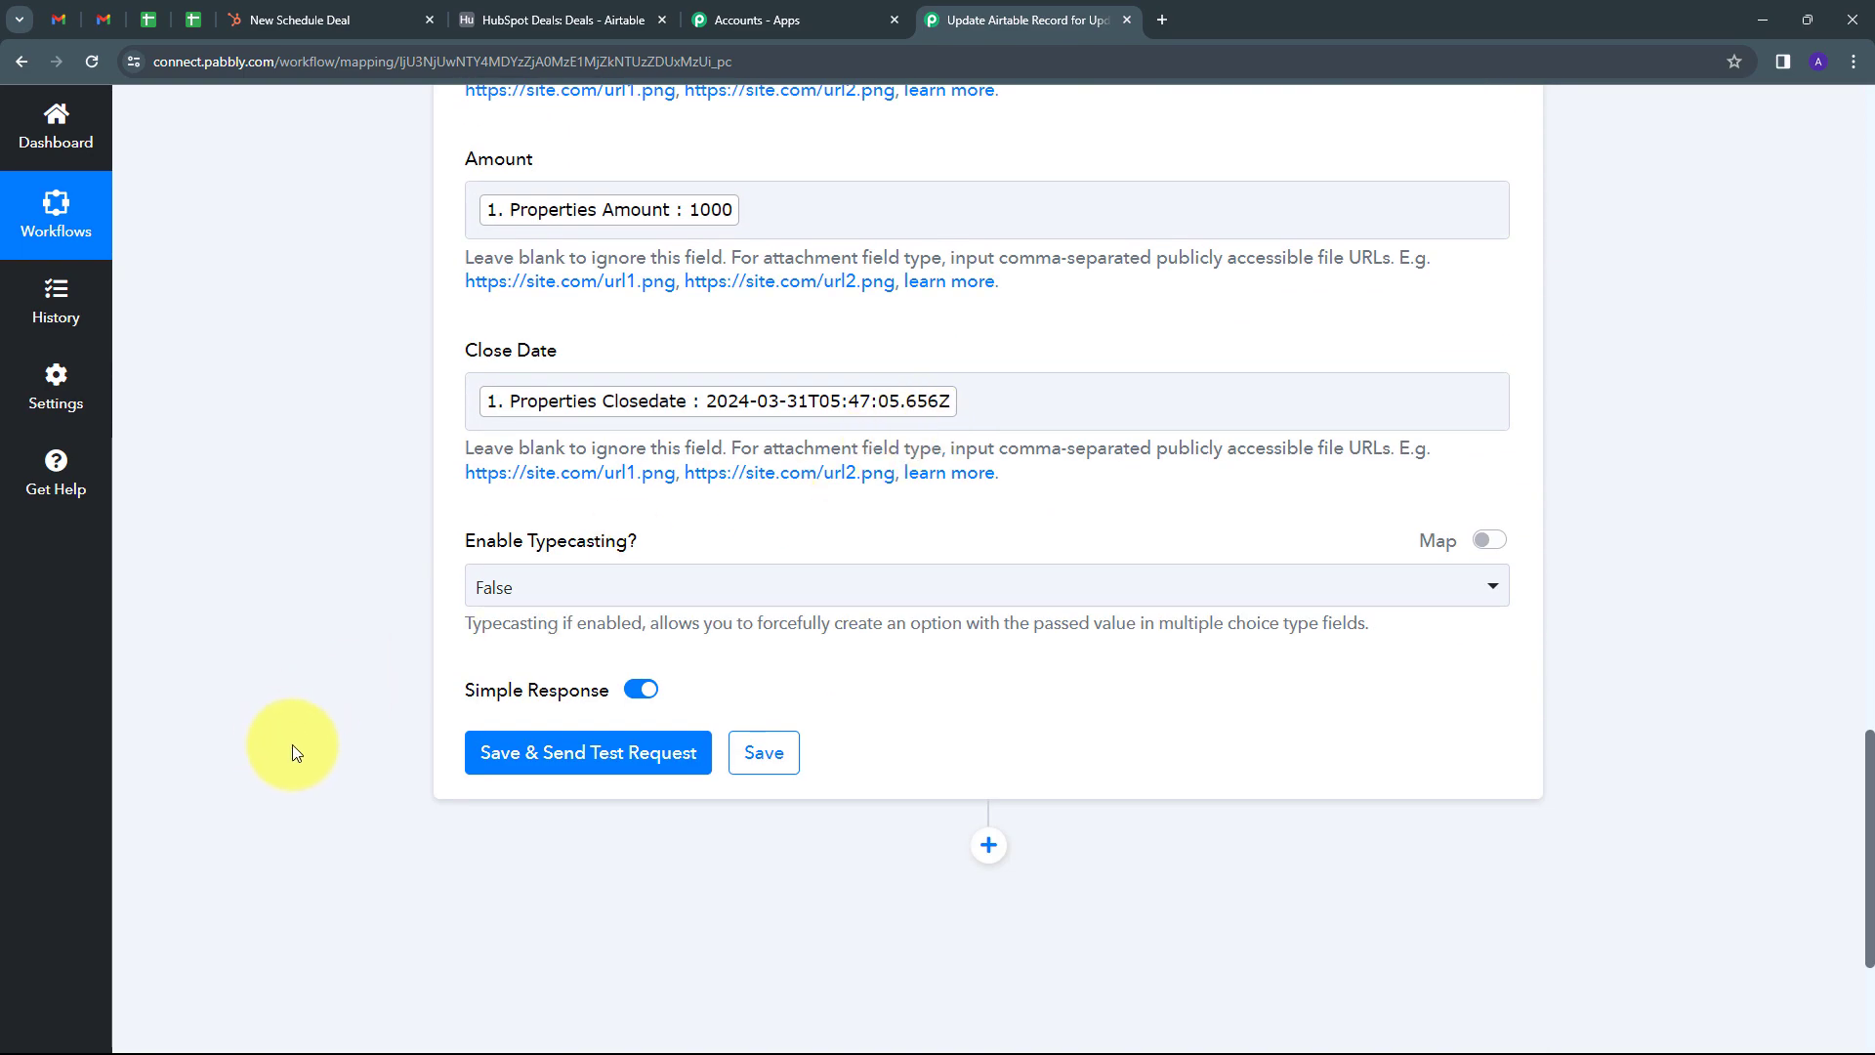
{"action": "left_click", "coordinate": [543, 753]}
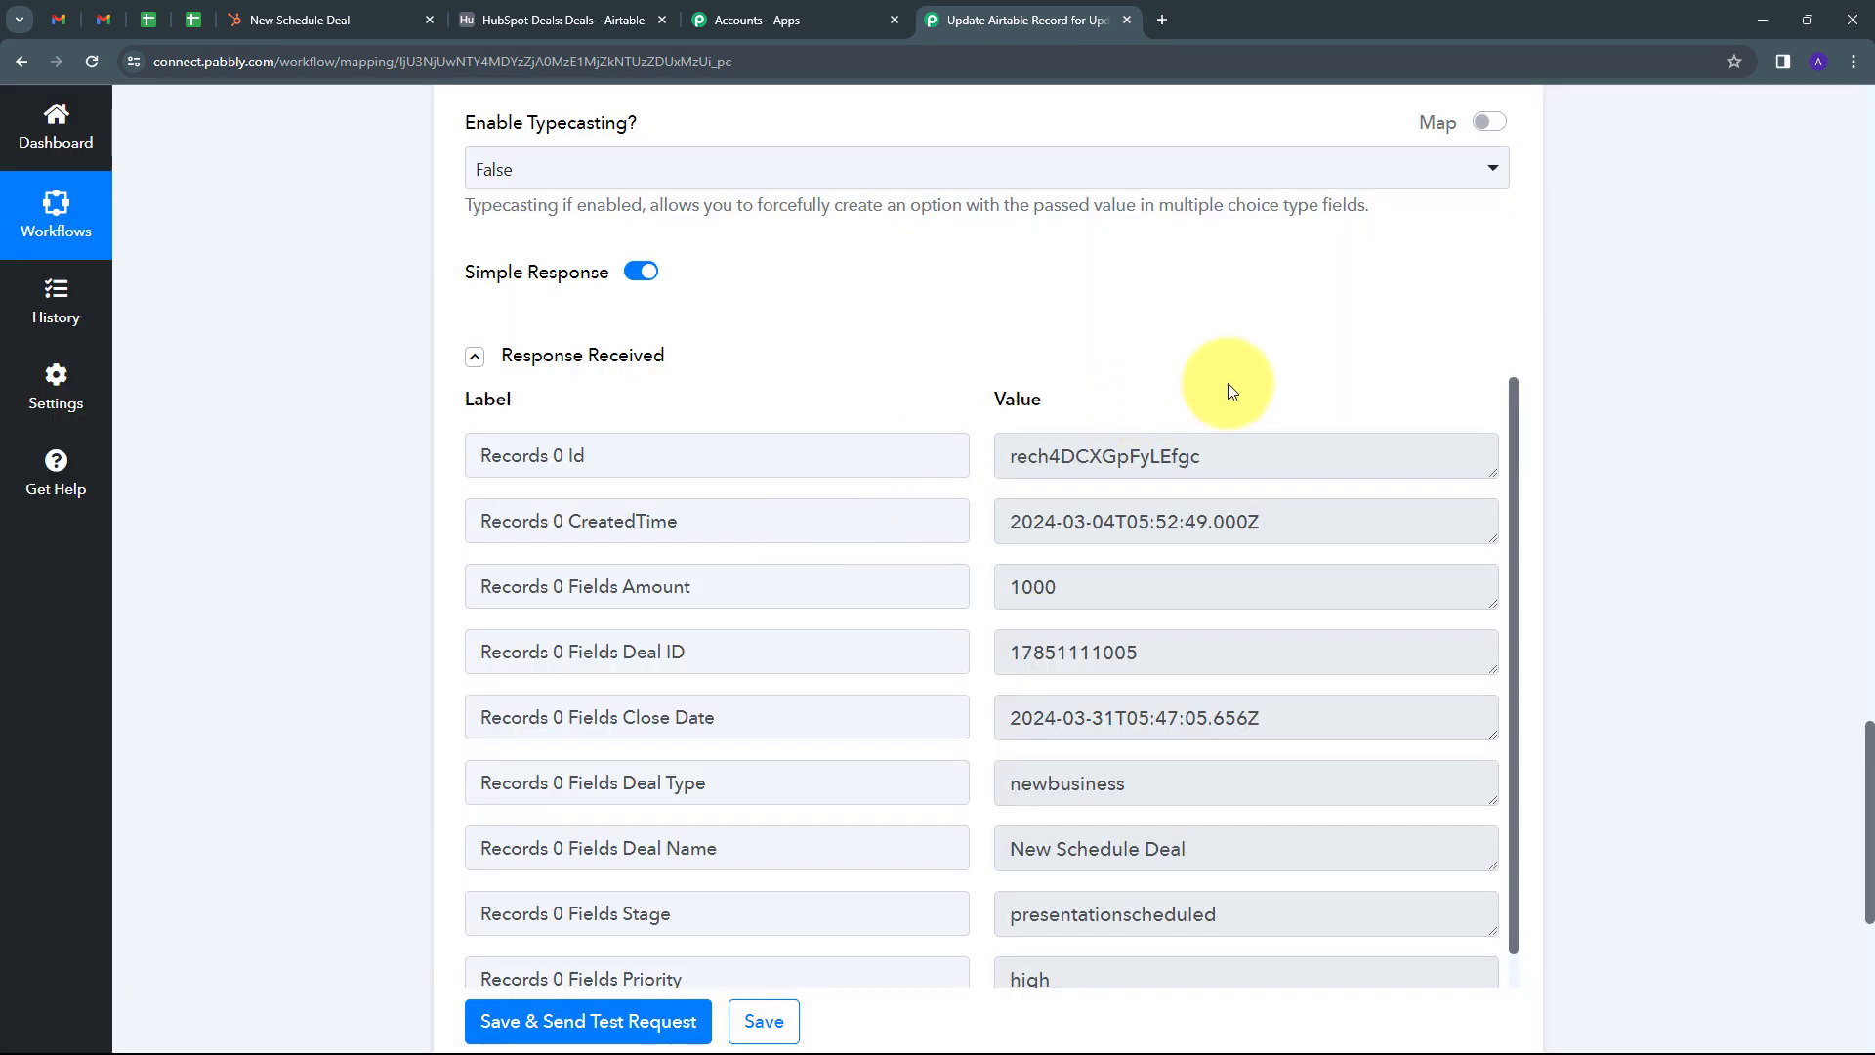
Step: Compare the Update Record test response with the matching row in the Airtable Deals table and the deal in HubSpot
{"action": "scroll", "coordinate": [1136, 483], "scroll_direction": "down", "scroll_amount": 2}
{"action": "scroll", "coordinate": [1135, 482], "scroll_direction": "up", "scroll_amount": 2}
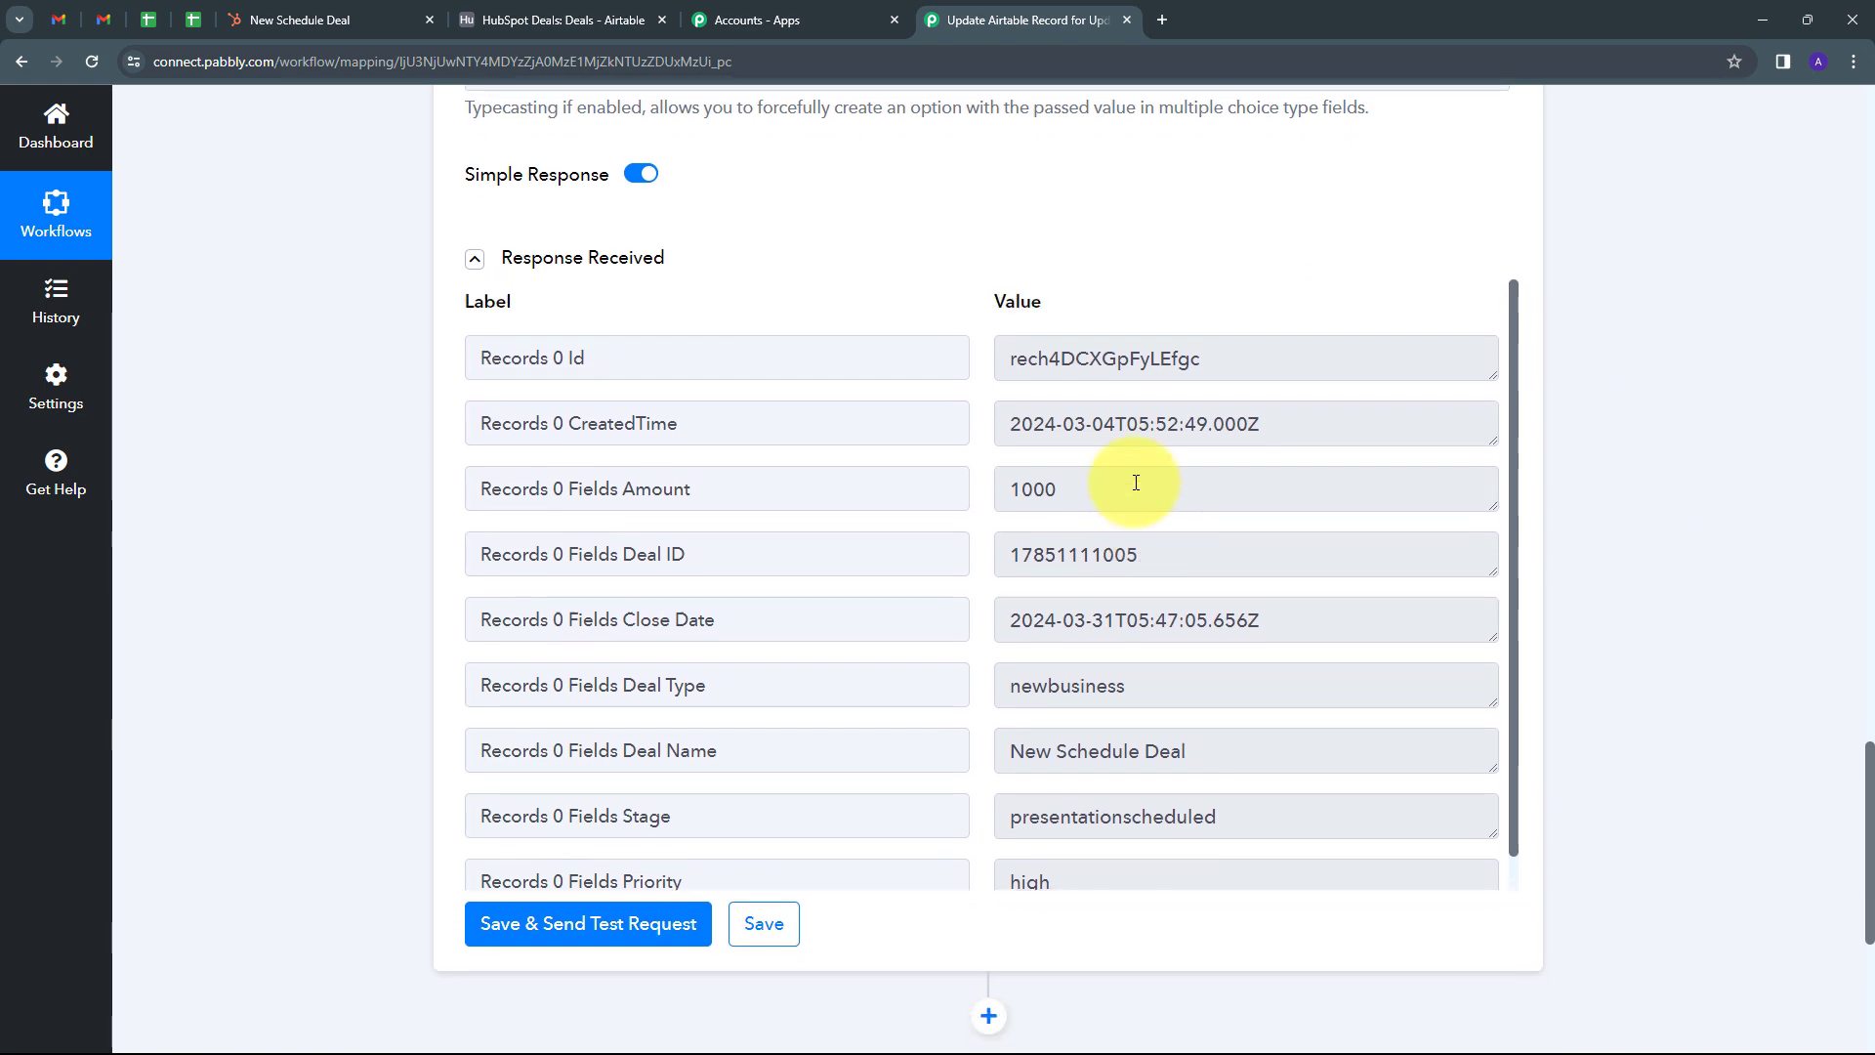
{"action": "scroll", "coordinate": [1551, 498], "scroll_direction": "up", "scroll_amount": 1}
{"action": "scroll", "coordinate": [966, 413], "scroll_direction": "up", "scroll_amount": 15}
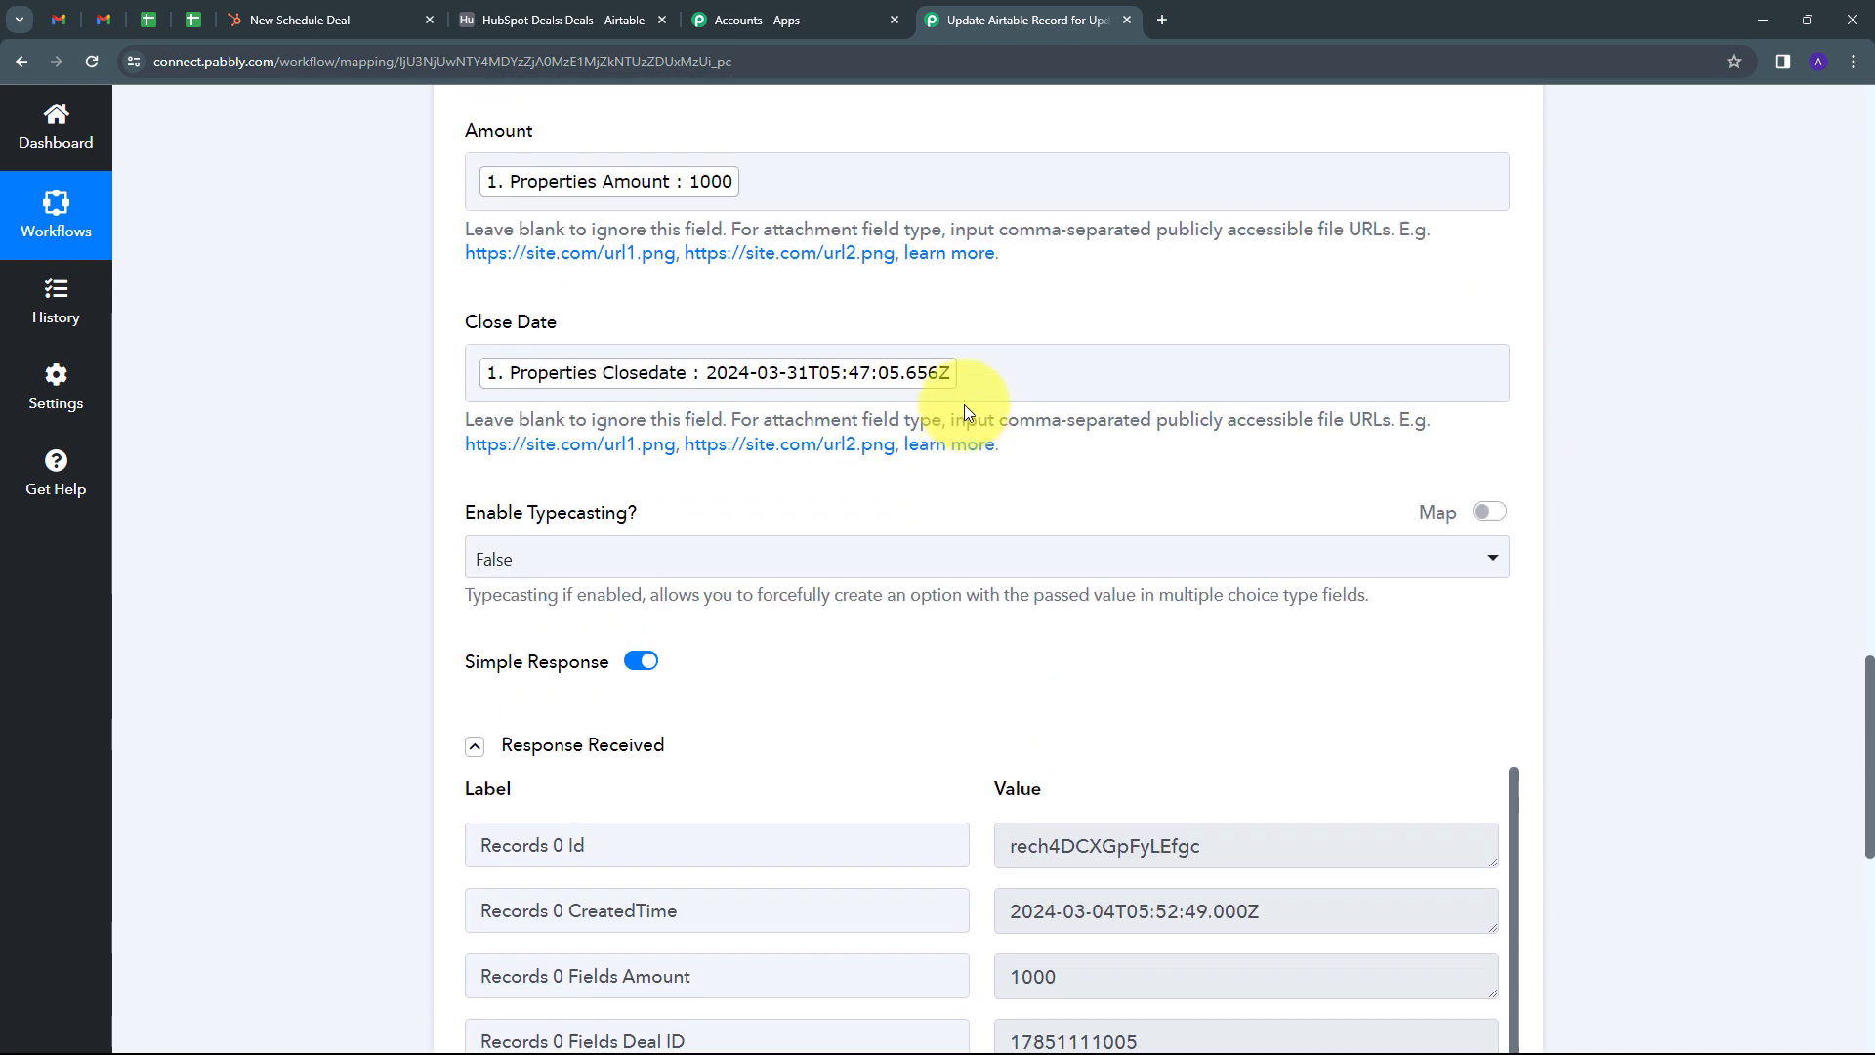
{"action": "scroll", "coordinate": [742, 436], "scroll_direction": "down", "scroll_amount": 15}
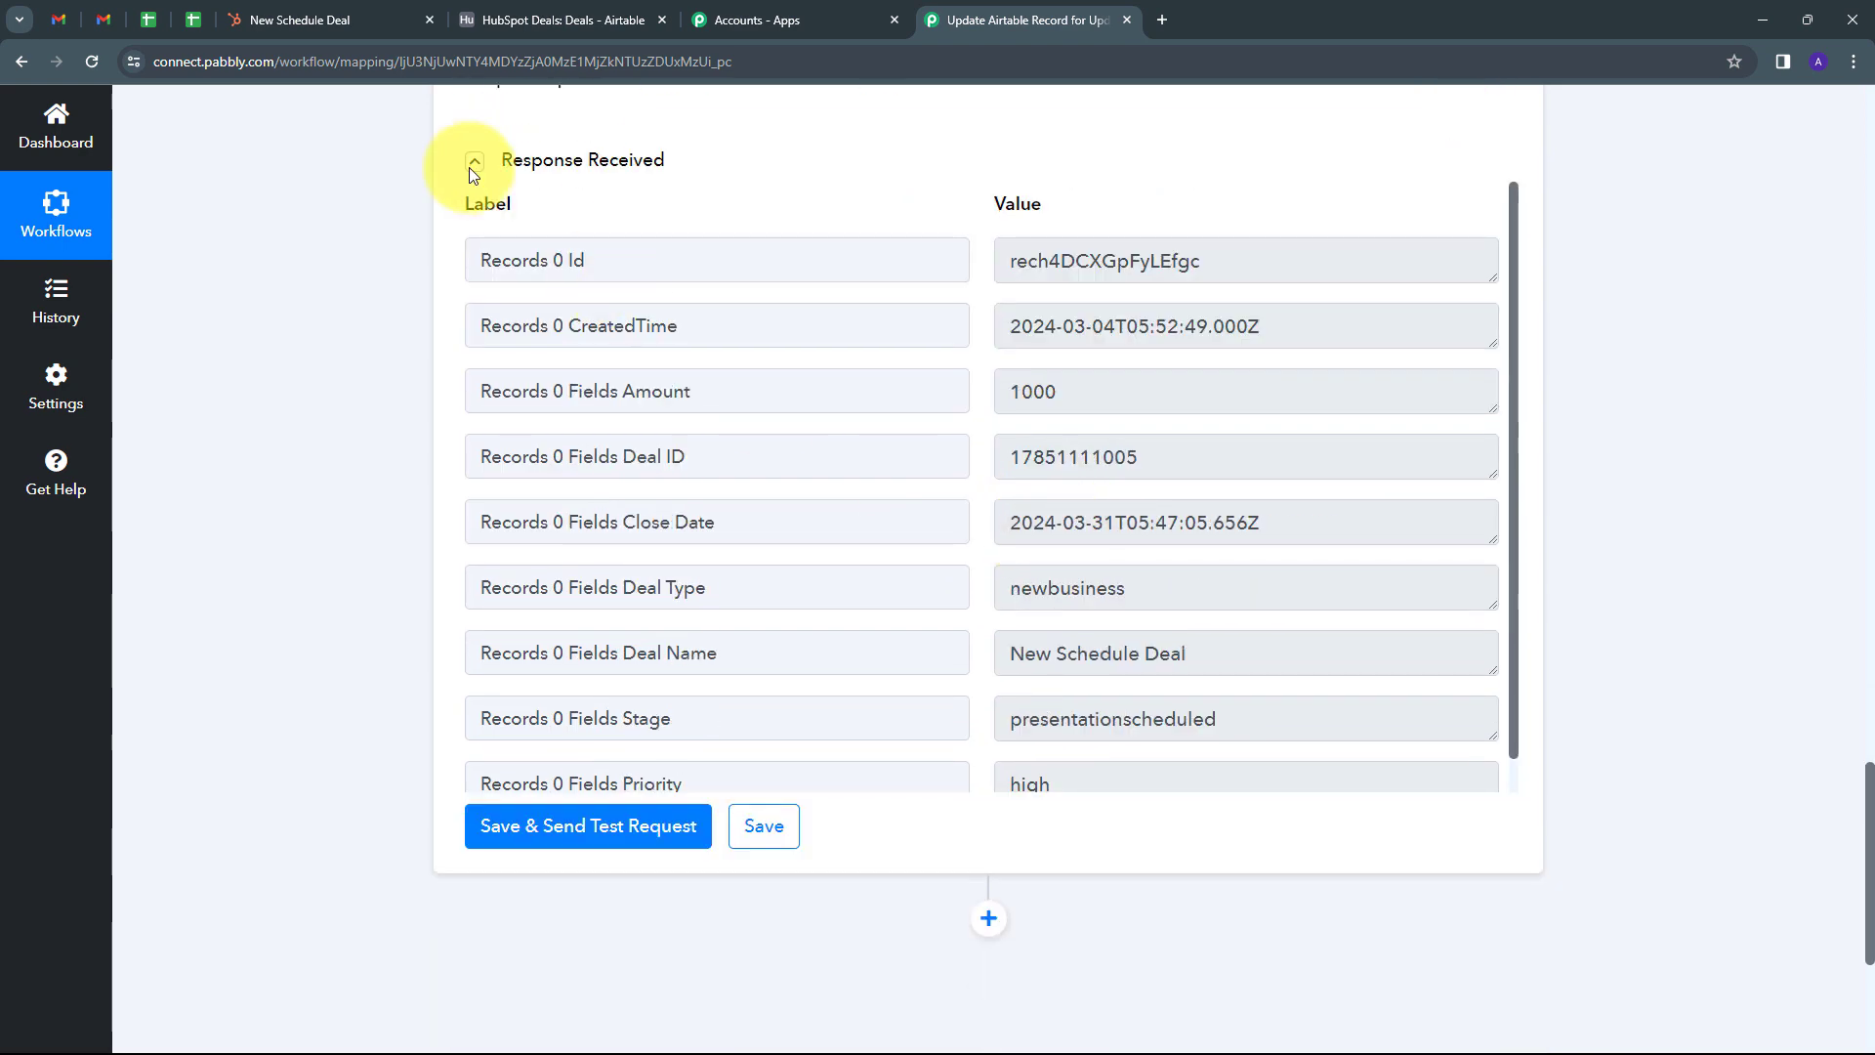
{"action": "left_click", "coordinate": [498, 20]}
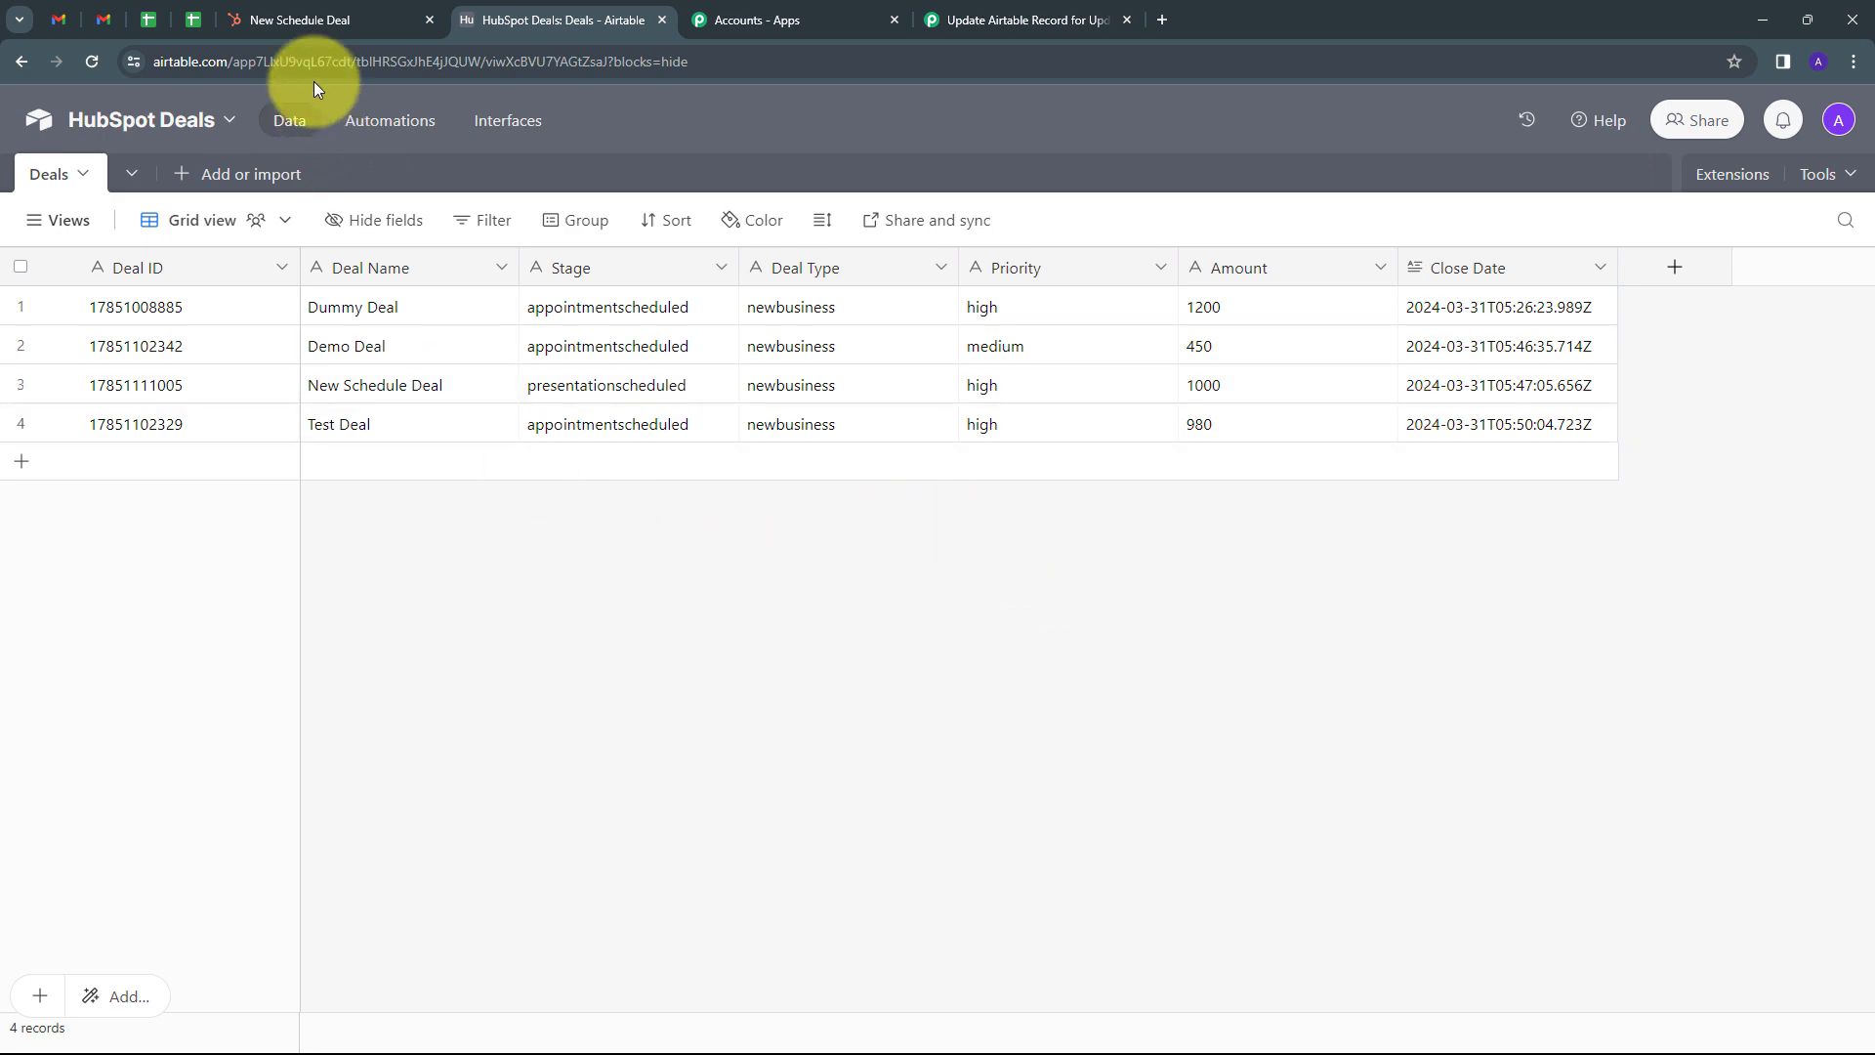
{"action": "left_click", "coordinate": [308, 22]}
{"action": "left_click", "coordinate": [517, 19]}
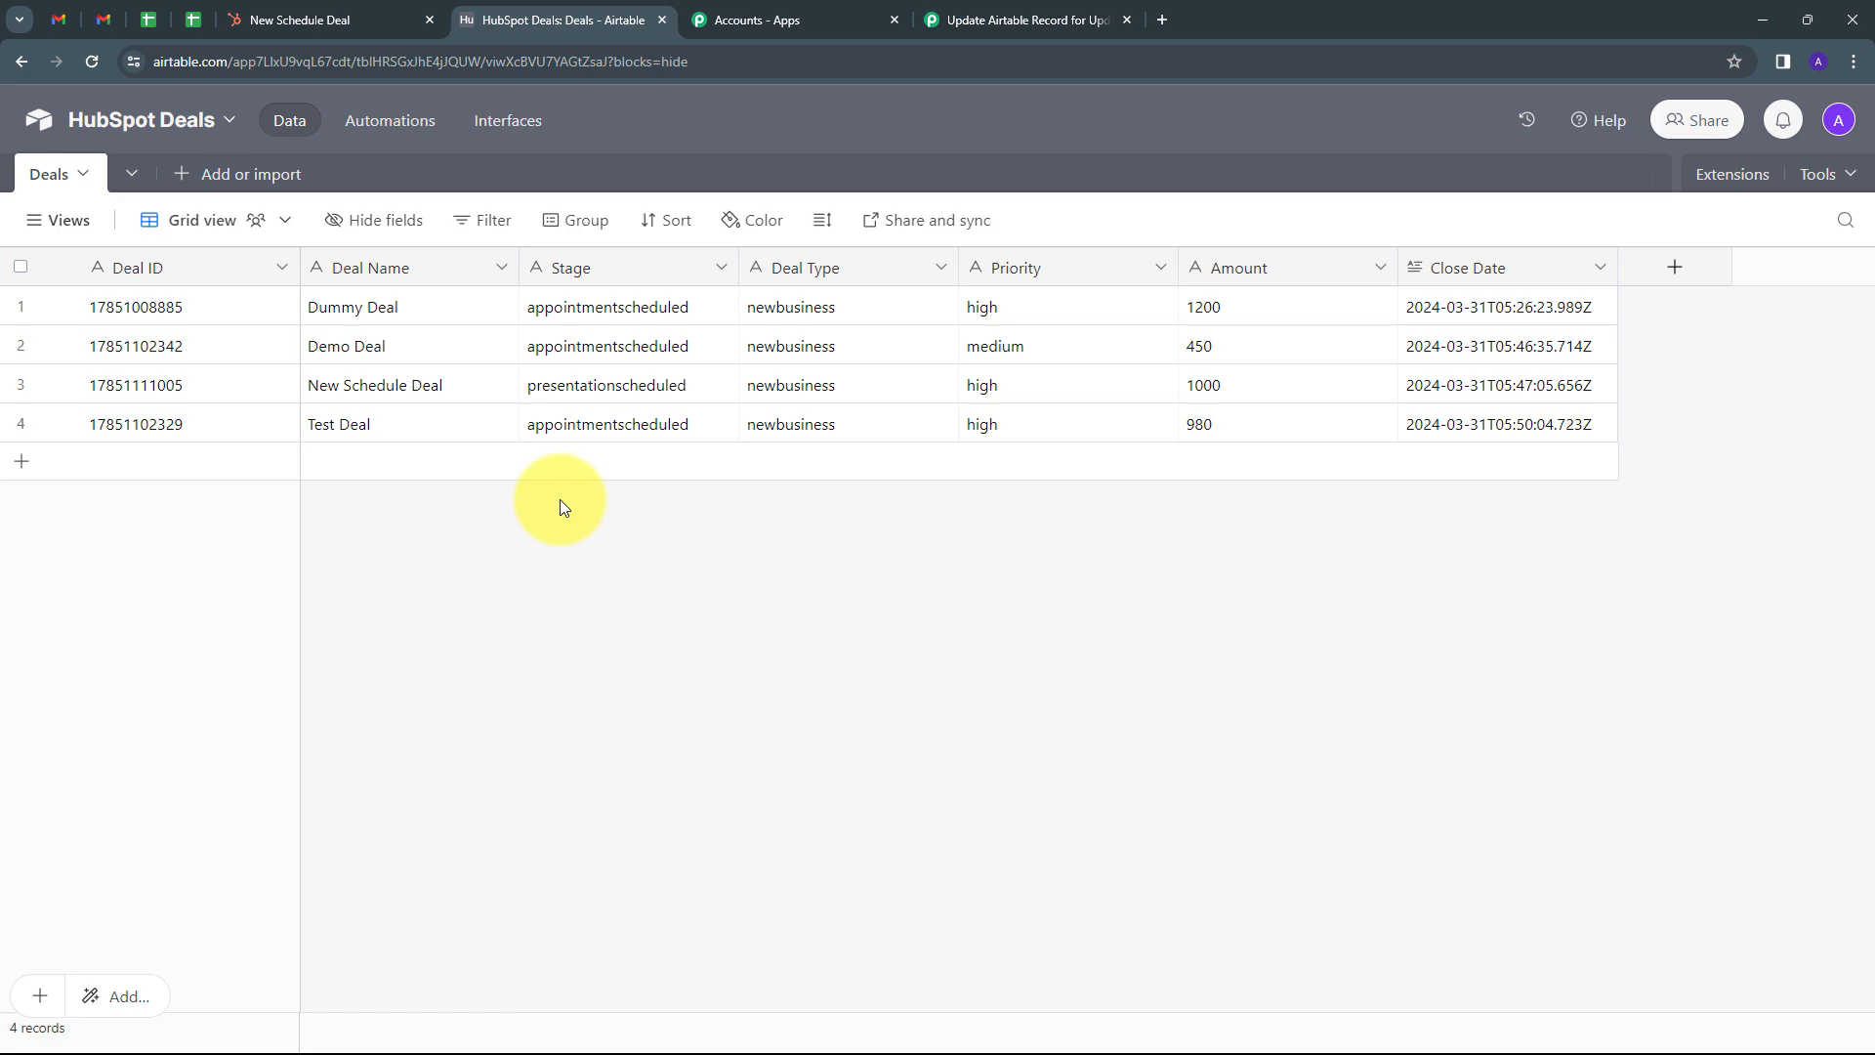
Step: Switch back to Pabbly Connect and review the workflow's HubSpot trigger and its two Airtable actions
{"action": "left_click", "coordinate": [1021, 19]}
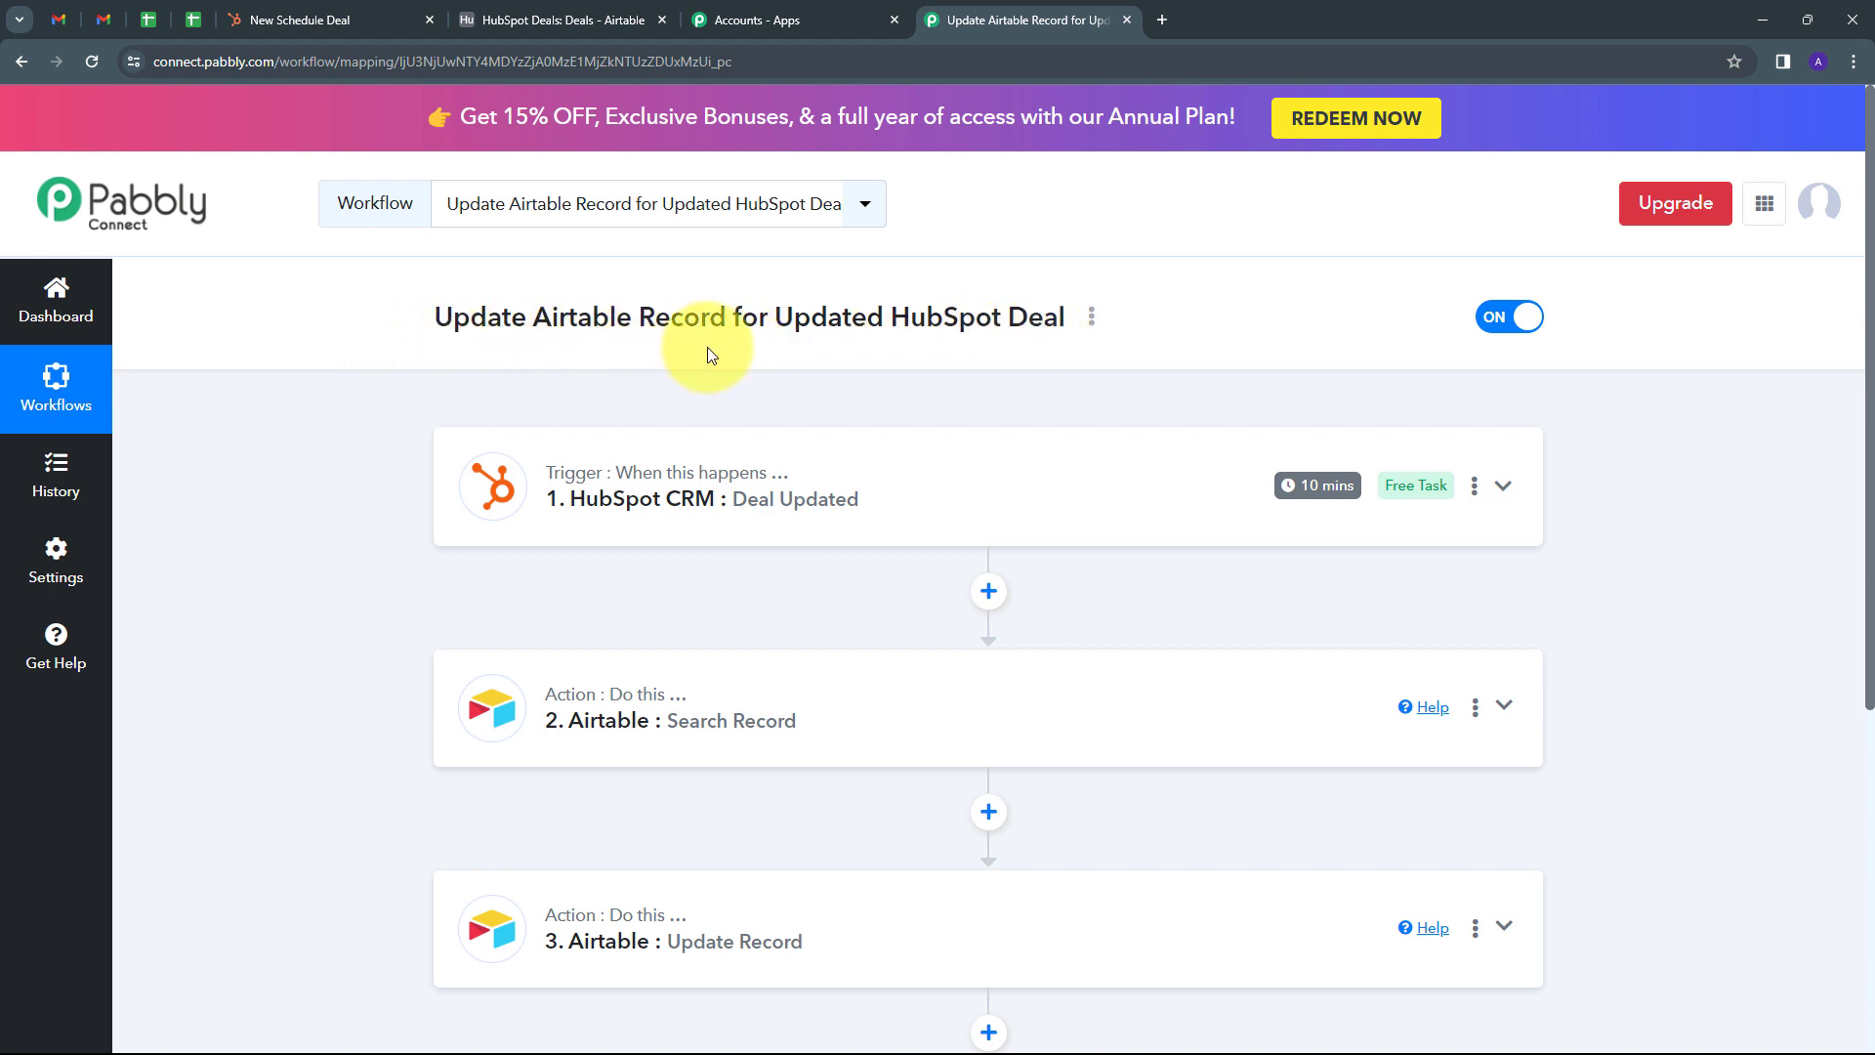
{"action": "scroll", "coordinate": [317, 407], "scroll_direction": "down", "scroll_amount": 2}
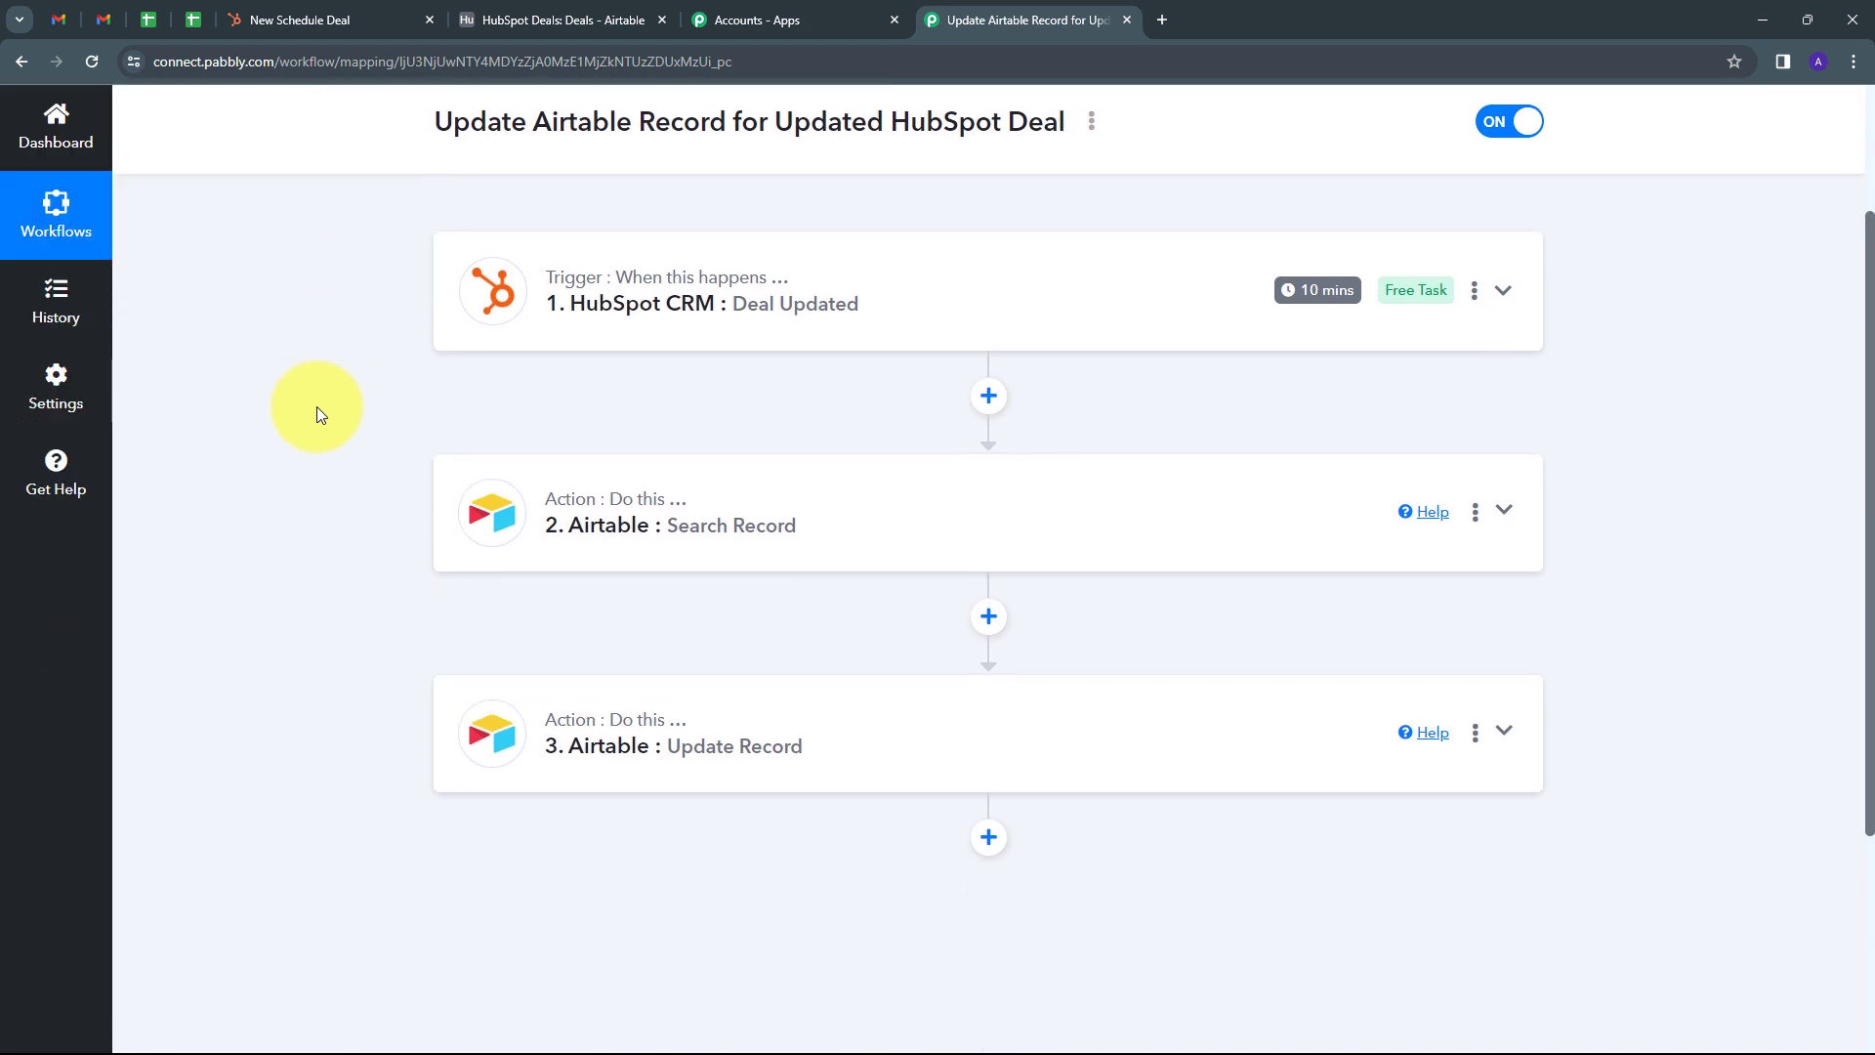
{"action": "scroll", "coordinate": [316, 407], "scroll_direction": "up", "scroll_amount": 1}
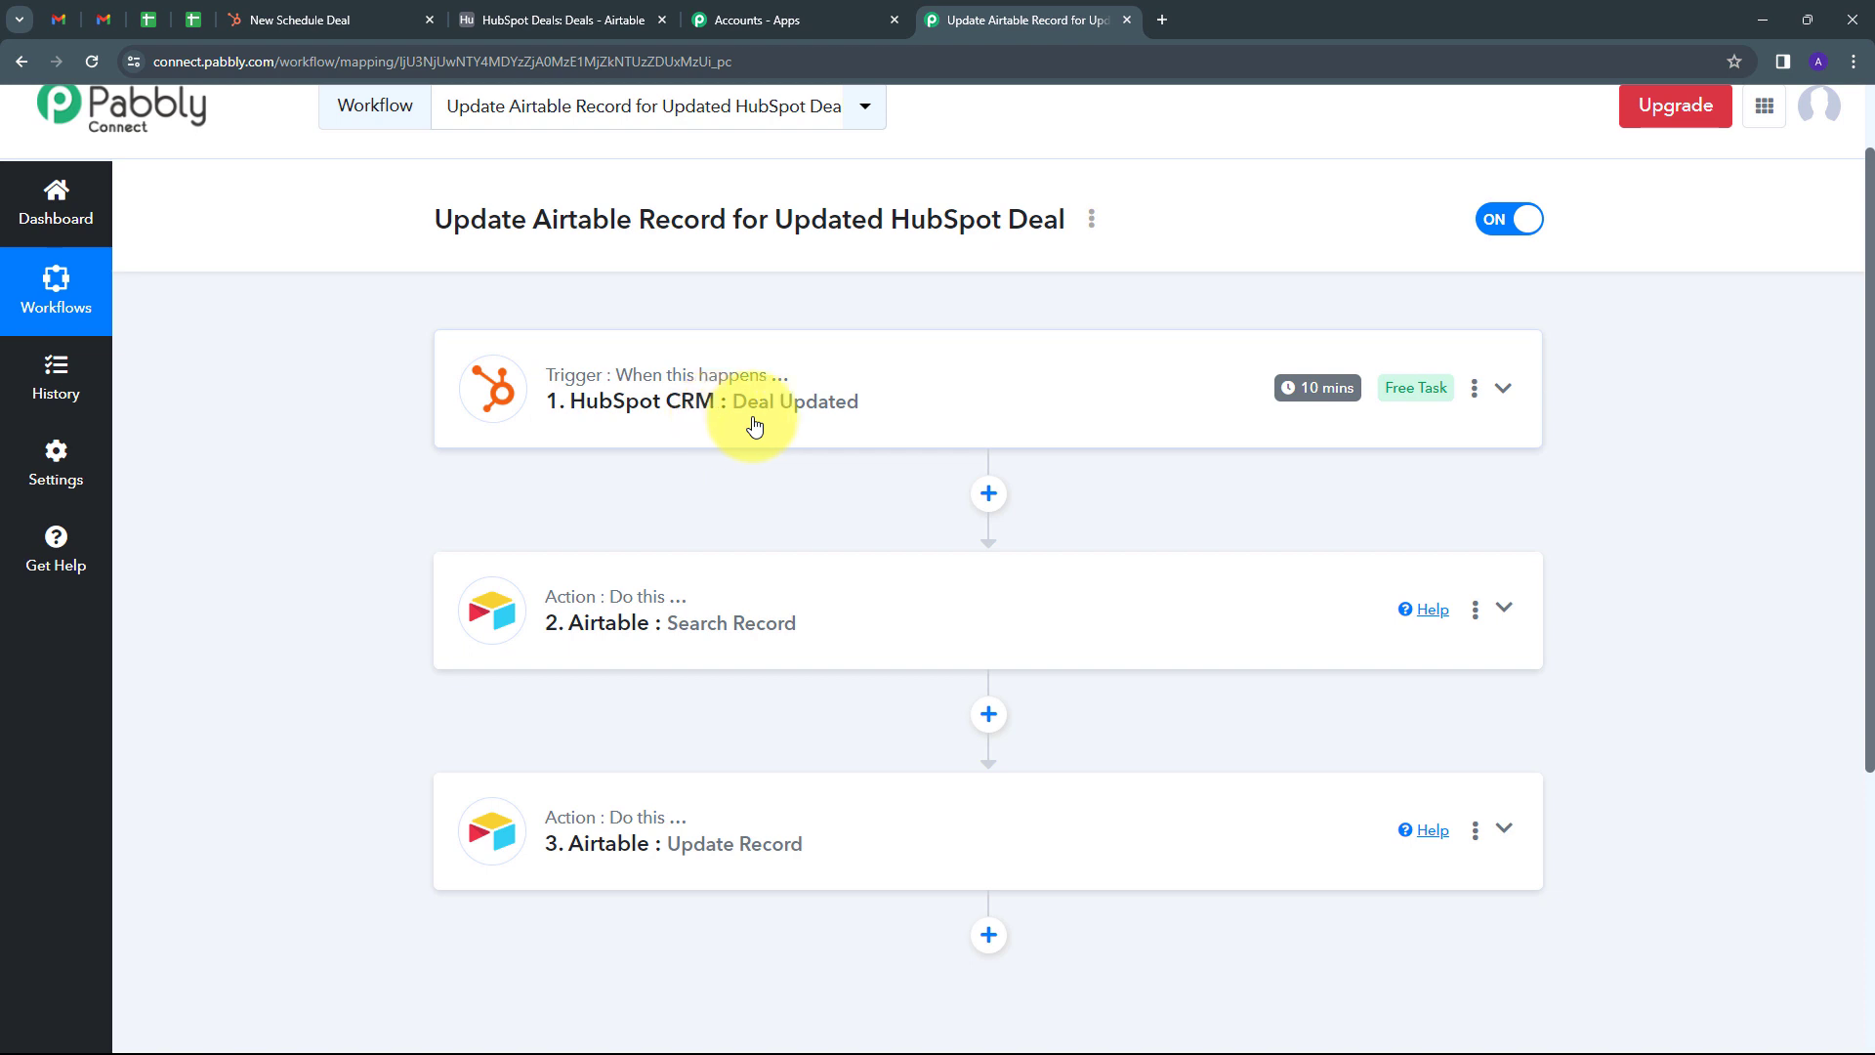
{"action": "scroll", "coordinate": [440, 403], "scroll_direction": "down", "scroll_amount": 1}
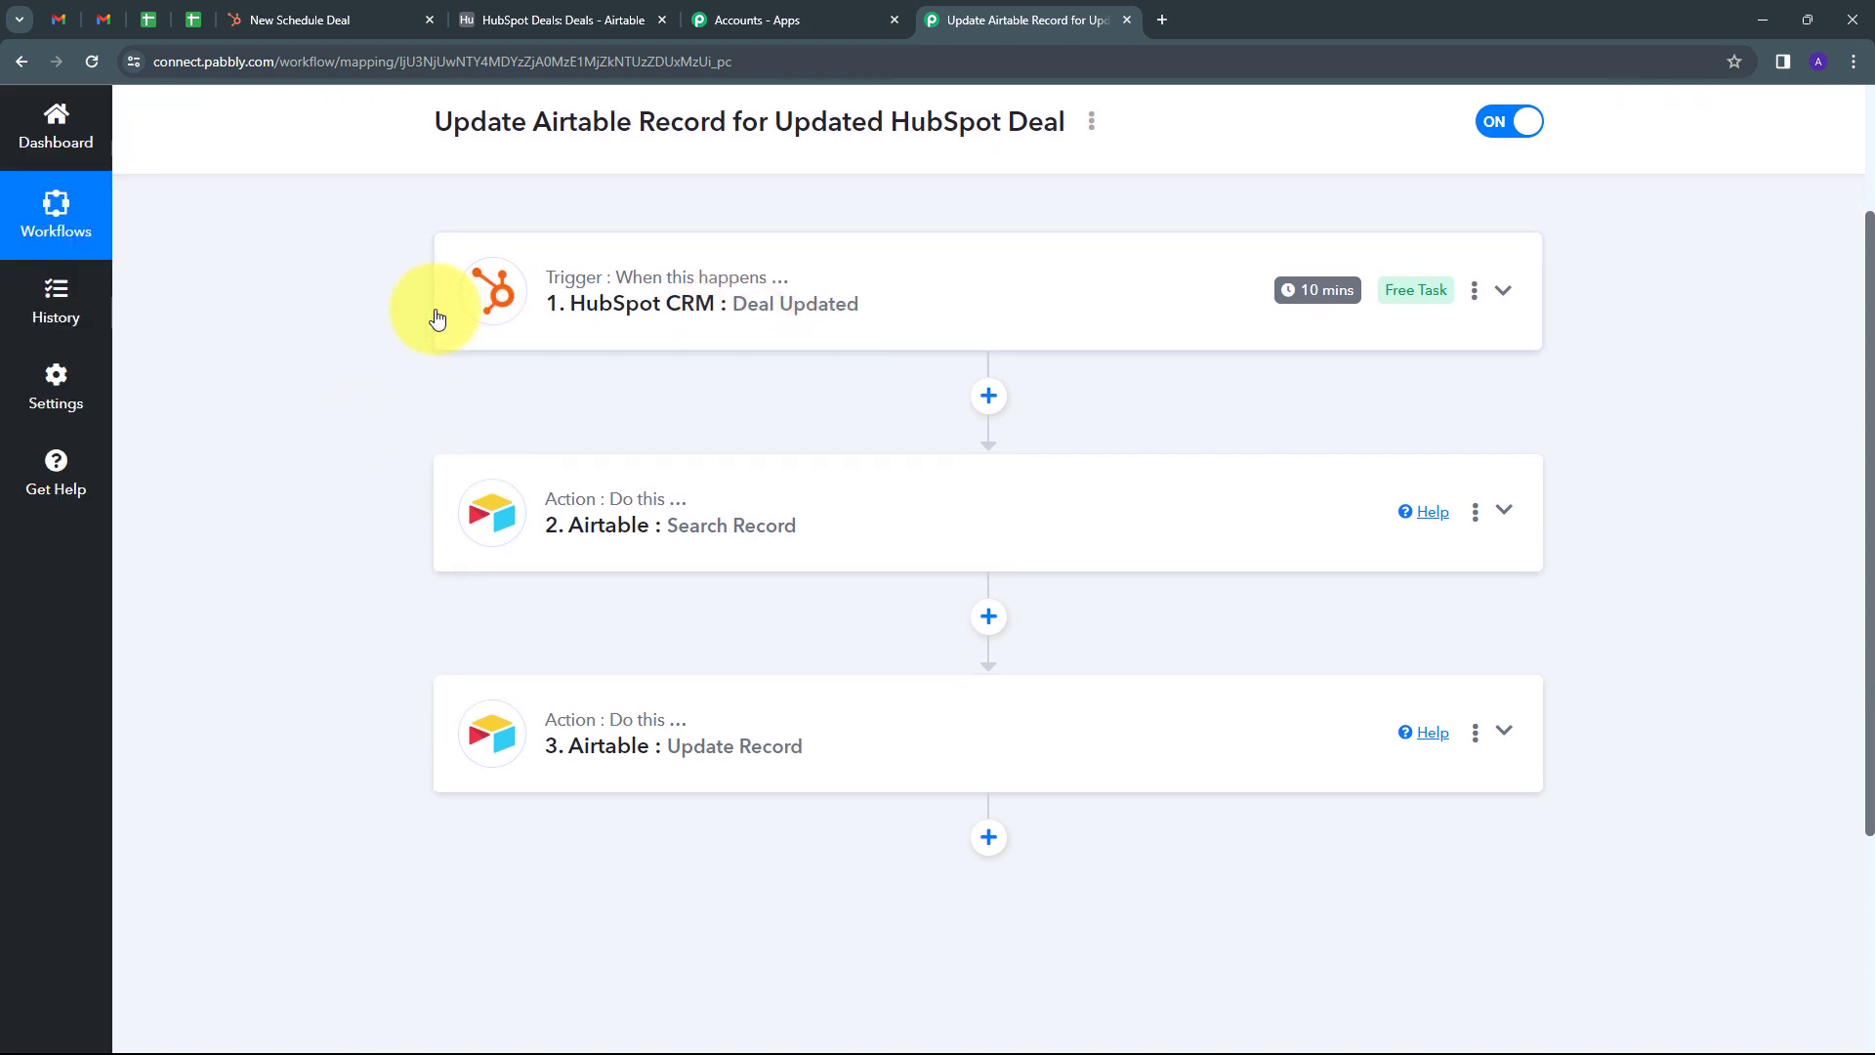